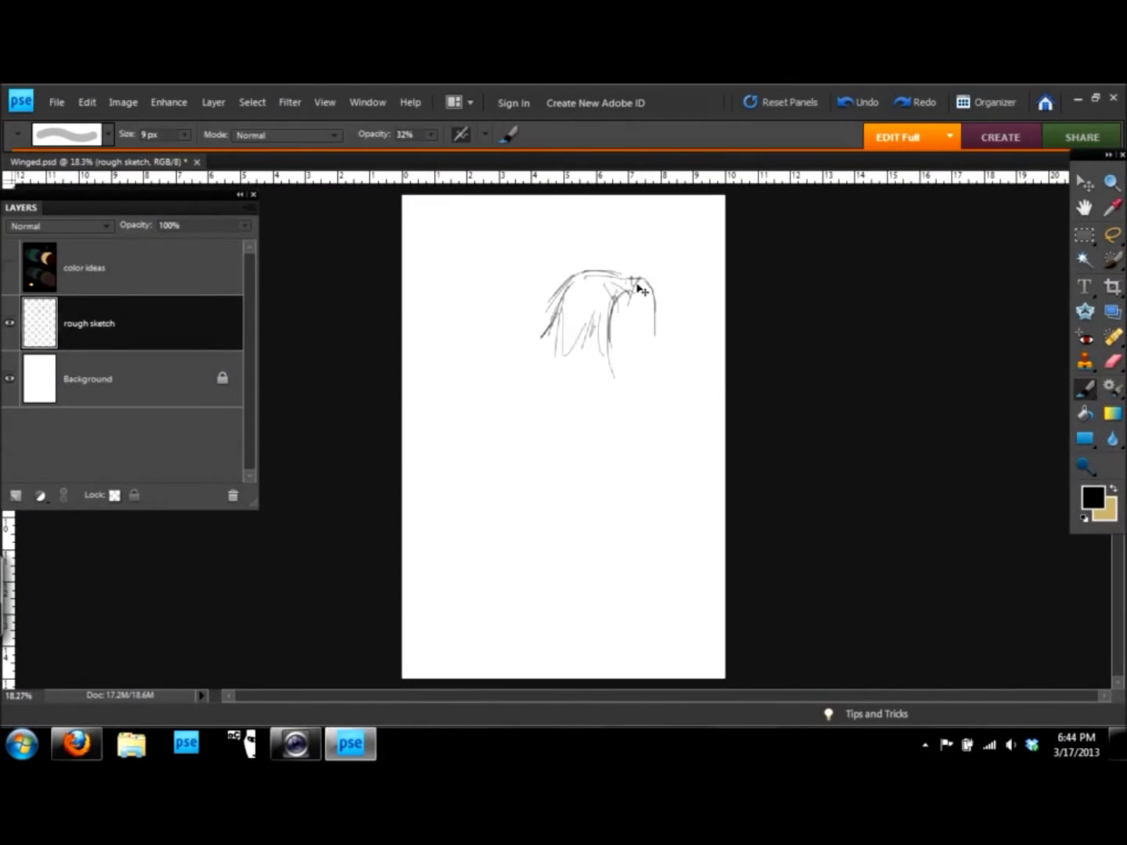
# Rough out the hair, shoulders, torso, hips and leg lines with the 9 px brush.
pyautogui.moveTo(617, 367)
pyautogui.mouseDown()
pyautogui.moveTo(638, 296)
pyautogui.moveTo(607, 363)
pyautogui.mouseUp()
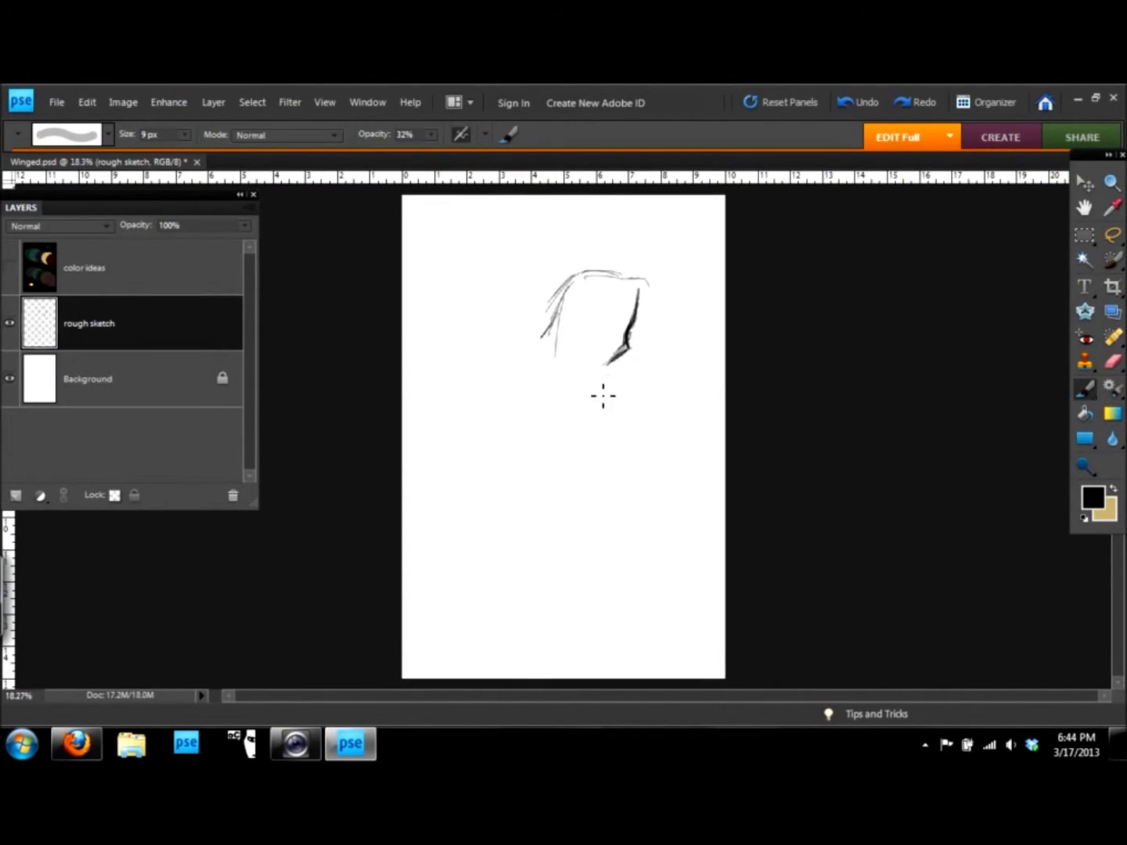
pyautogui.moveTo(551, 329)
pyautogui.mouseDown()
pyautogui.moveTo(483, 380)
pyautogui.moveTo(623, 432)
pyautogui.mouseUp()
pyautogui.moveTo(583, 272)
pyautogui.mouseDown()
pyautogui.moveTo(558, 328)
pyautogui.moveTo(479, 387)
pyautogui.moveTo(525, 501)
pyautogui.mouseUp()
pyautogui.moveTo(482, 395); pyautogui.dragTo(505, 497)
pyautogui.moveTo(599, 409); pyautogui.dragTo(582, 534)
pyautogui.moveTo(505, 501); pyautogui.dragTo(495, 631)
pyautogui.moveTo(588, 523)
pyautogui.mouseDown()
pyautogui.moveTo(622, 617)
pyautogui.moveTo(624, 677)
pyautogui.mouseUp()
pyautogui.moveTo(513, 567)
pyautogui.mouseDown()
pyautogui.moveTo(558, 594)
pyautogui.moveTo(511, 677)
pyautogui.mouseUp()
pyautogui.moveTo(504, 502); pyautogui.dragTo(492, 546)
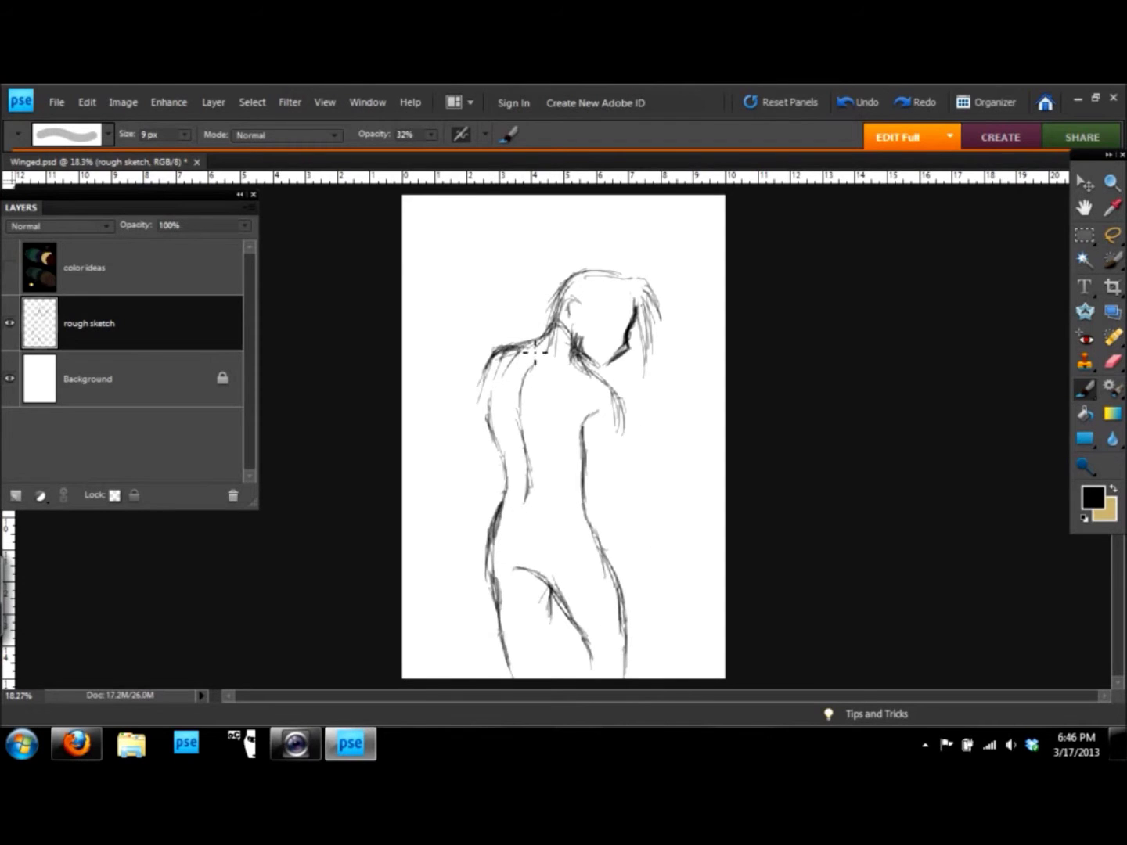
# Lasso and shift the shoulder and head strokes to adjust proportions.
pyautogui.press('l')
pyautogui.moveTo(548, 313); pyautogui.dragTo(469, 407)
pyautogui.press('v')
pyautogui.hotkey('ctrl', 'd')
pyautogui.press('e')
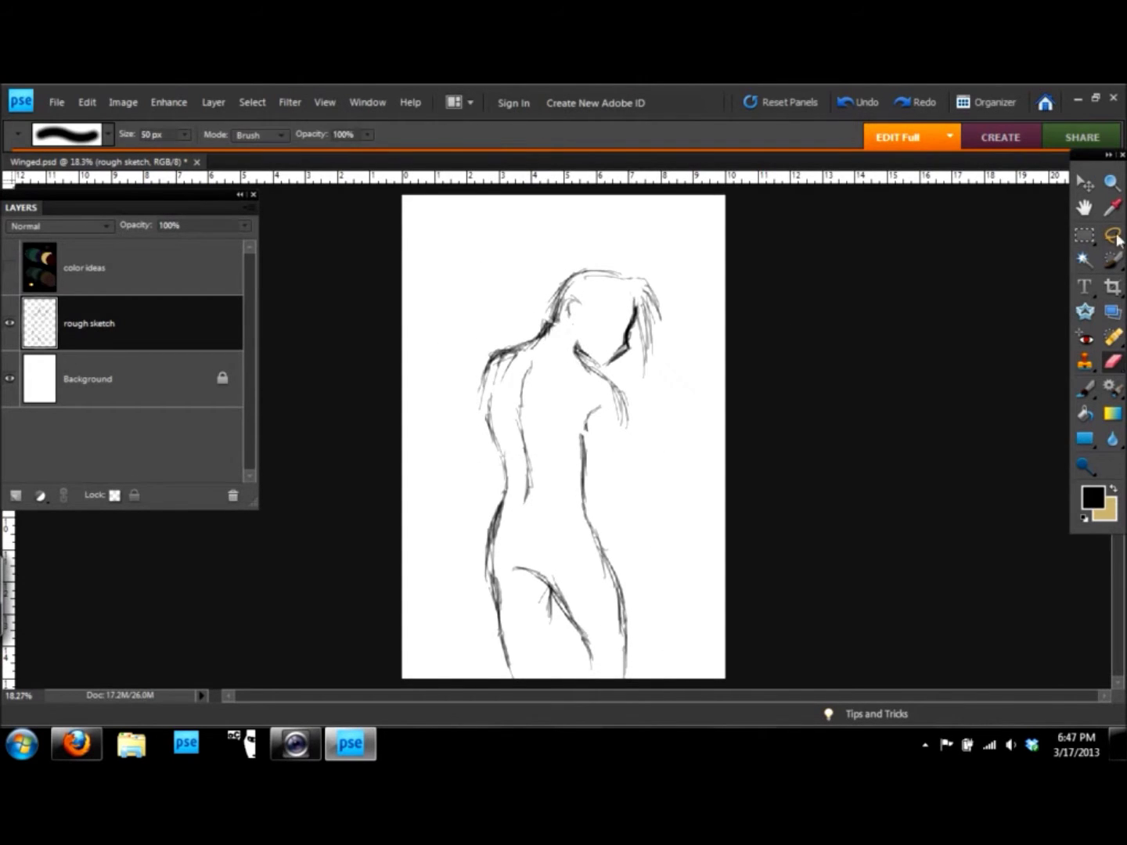
pyautogui.press('v')
pyautogui.moveTo(626, 328); pyautogui.dragTo(620, 326)
pyautogui.press('l')
pyautogui.moveTo(548, 360); pyautogui.dragTo(595, 291)
pyautogui.press('v')
pyautogui.press('b')
# Rework the left back and waist lines and draw the hip and leg strokes.
pyautogui.moveTo(494, 356)
pyautogui.mouseDown()
pyautogui.moveTo(503, 378)
pyautogui.moveTo(497, 461)
pyautogui.mouseUp()
pyautogui.press('e')
pyautogui.moveTo(483, 391); pyautogui.dragTo(489, 439)
pyautogui.press('b')
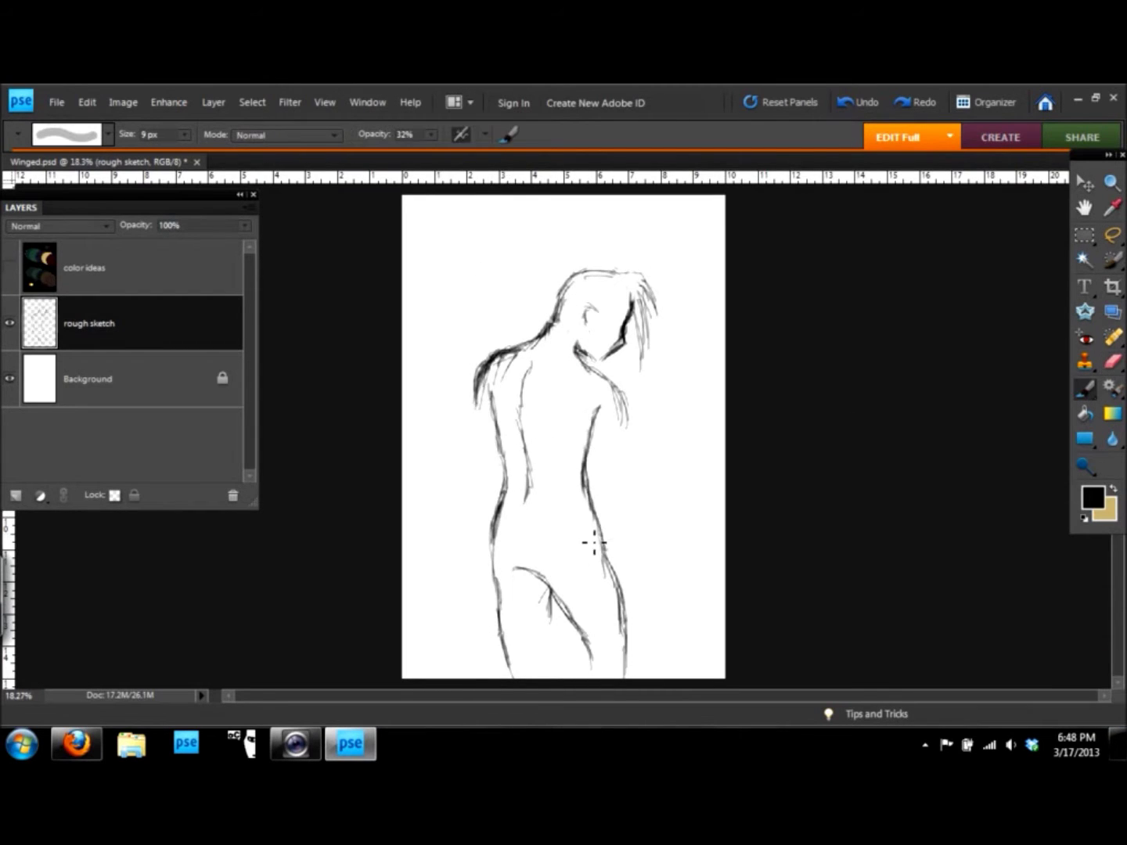
pyautogui.moveTo(515, 581); pyautogui.dragTo(583, 678)
pyautogui.moveTo(618, 607); pyautogui.dragTo(627, 678)
pyautogui.moveTo(504, 607); pyautogui.dragTo(497, 677)
pyautogui.moveTo(548, 610); pyautogui.dragTo(539, 677)
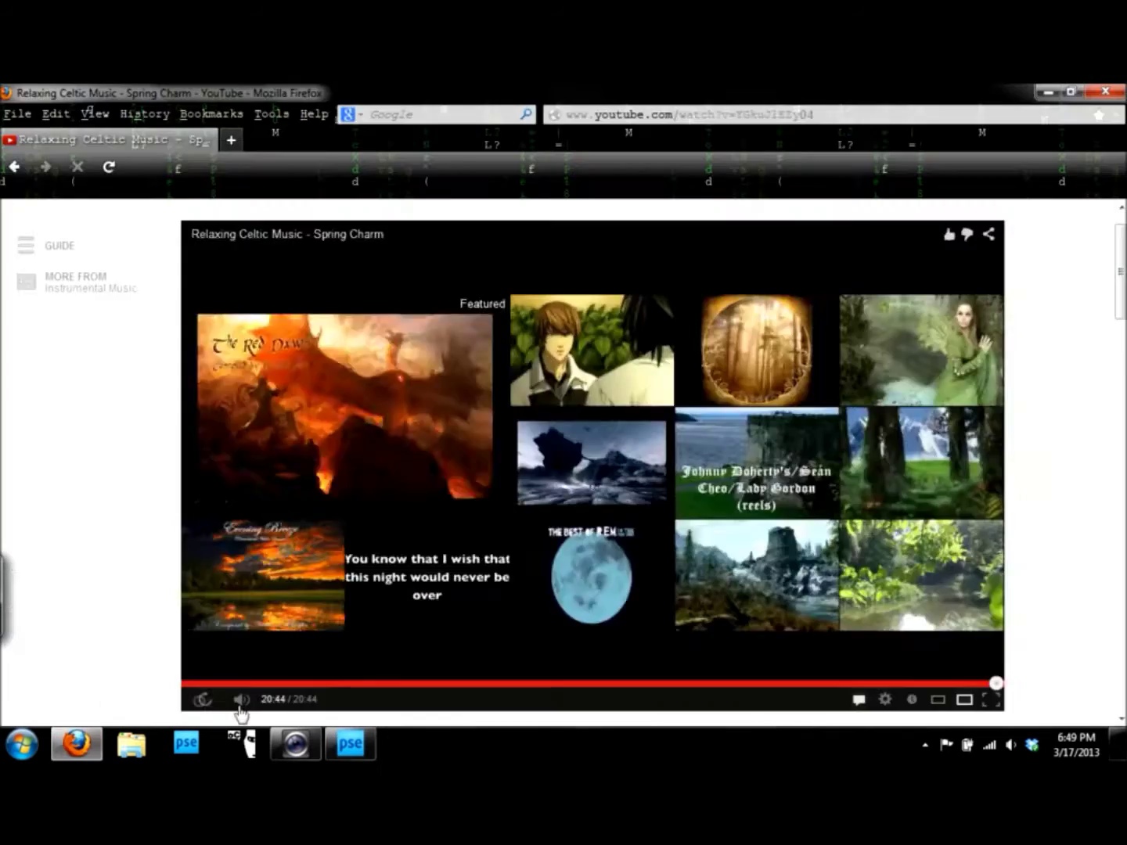
# Darken the head strokes, then undo an attempted head adjustment.
pyautogui.moveTo(580, 270); pyautogui.dragTo(552, 333)
pyautogui.press('l')
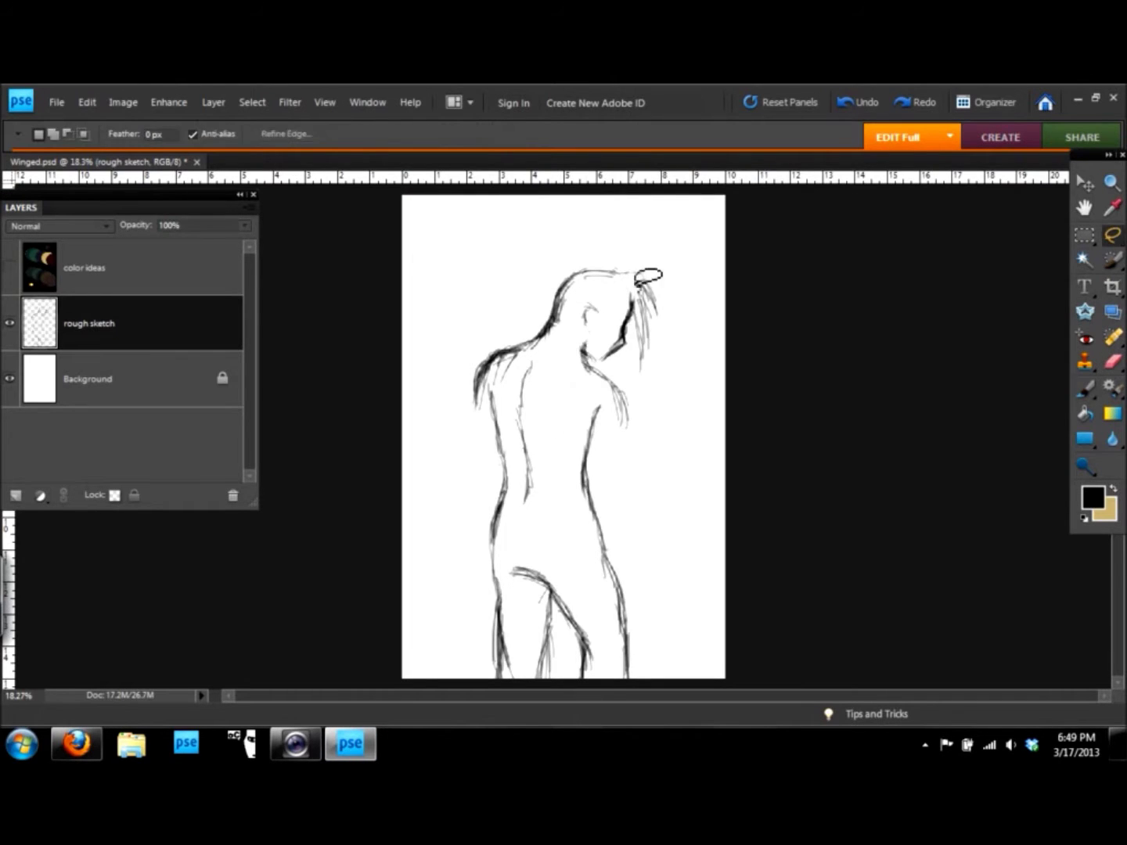
pyautogui.moveTo(649, 270); pyautogui.dragTo(658, 263)
pyautogui.press('v')
pyautogui.hotkey('ctrl', 'z')
pyautogui.hotkey('ctrl', 'z')
pyautogui.hotkey('ctrl', 'z')
pyautogui.press('b')
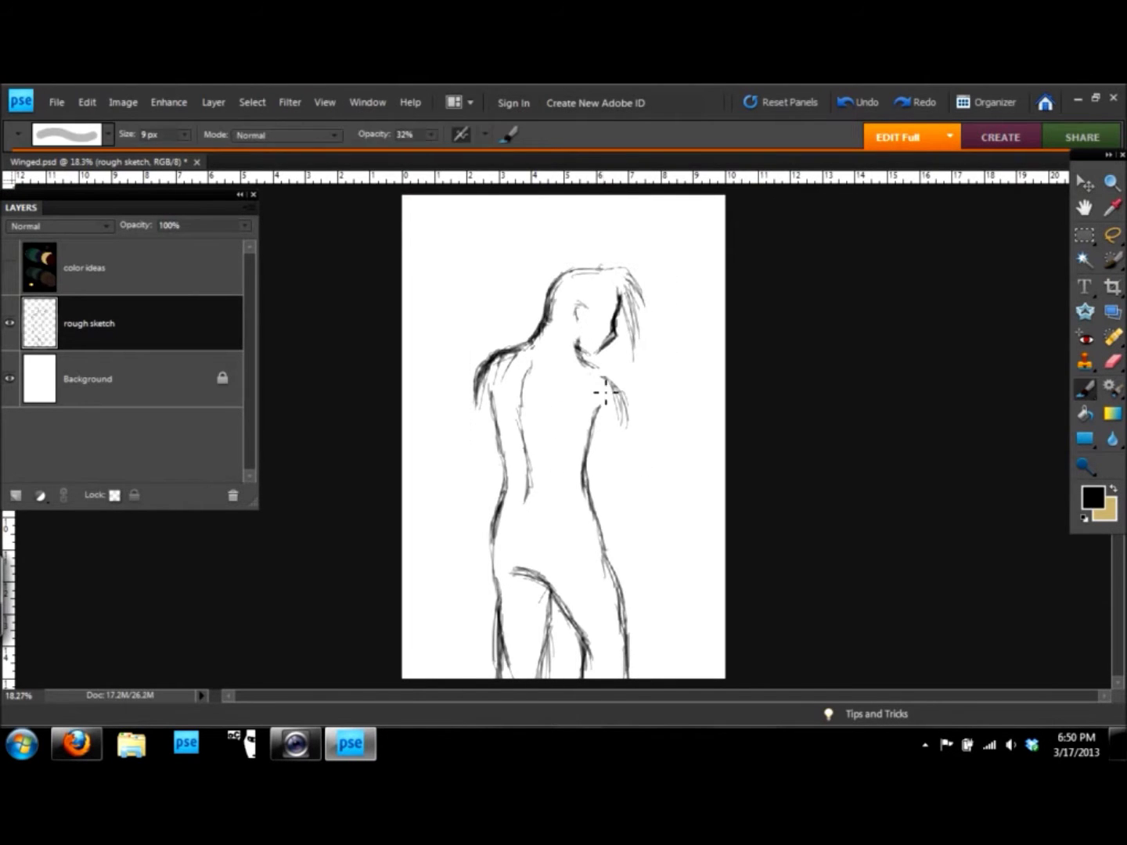
# Sketch a wing line from the upper left to the shoulder and a right shoulder line.
pyautogui.moveTo(520, 354); pyautogui.dragTo(404, 254)
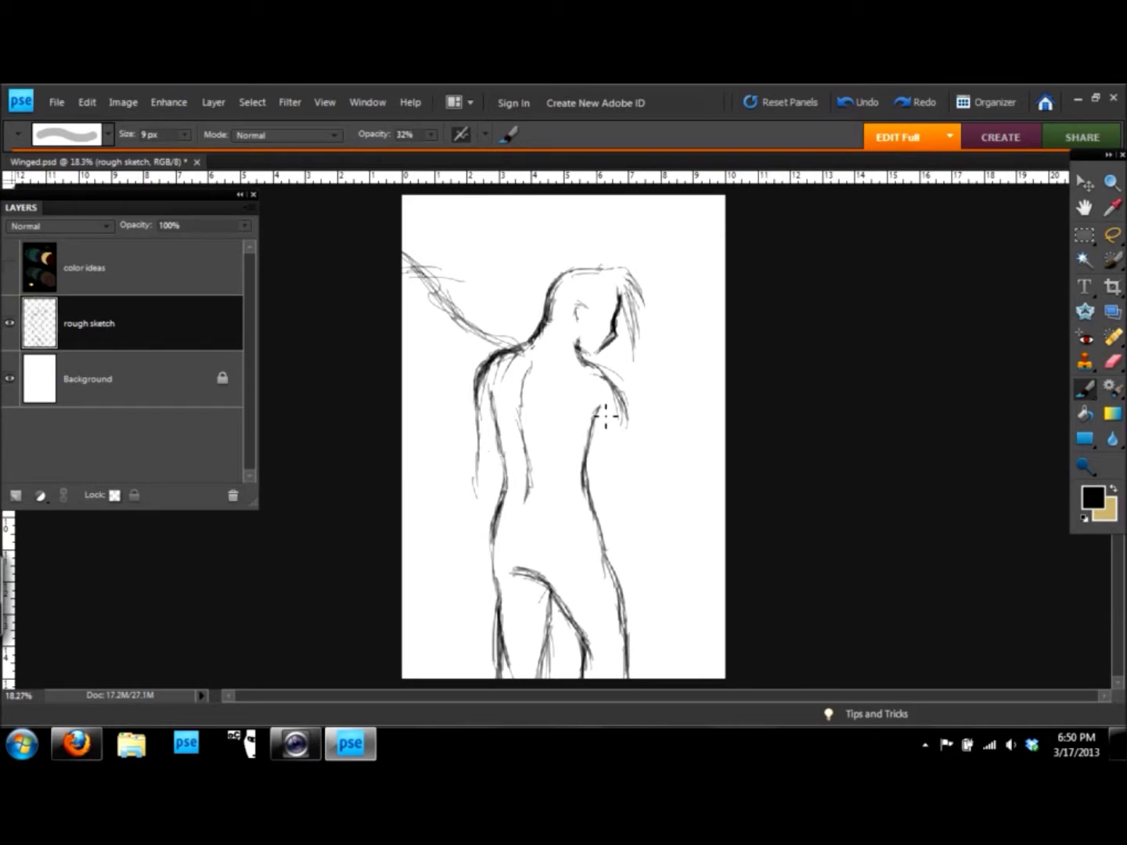
pyautogui.moveTo(636, 456)
pyautogui.mouseDown()
pyautogui.moveTo(620, 381)
pyautogui.moveTo(581, 349)
pyautogui.moveTo(508, 422)
pyautogui.moveTo(509, 485)
pyautogui.moveTo(508, 473)
pyautogui.mouseUp()
pyautogui.press('e')
pyautogui.press('b')
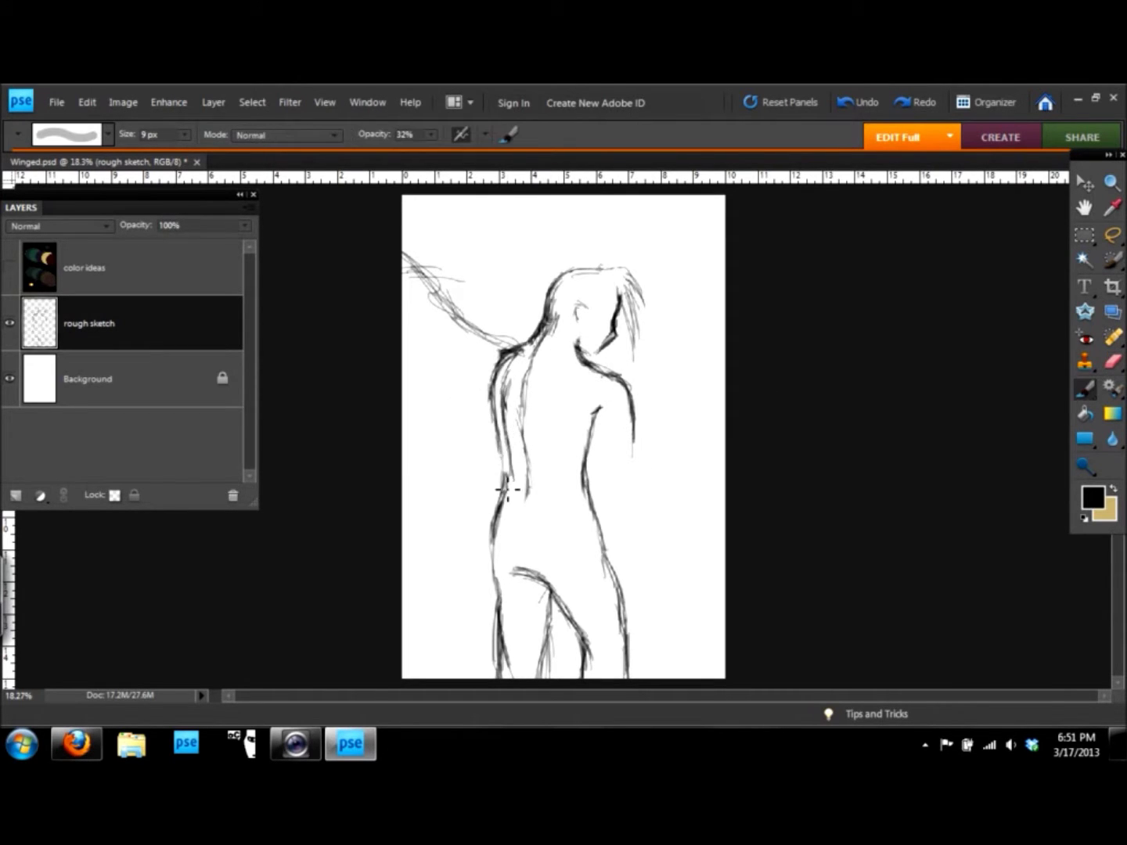
# Erase lower leg strokes and add short strokes across the back.
pyautogui.press('e')
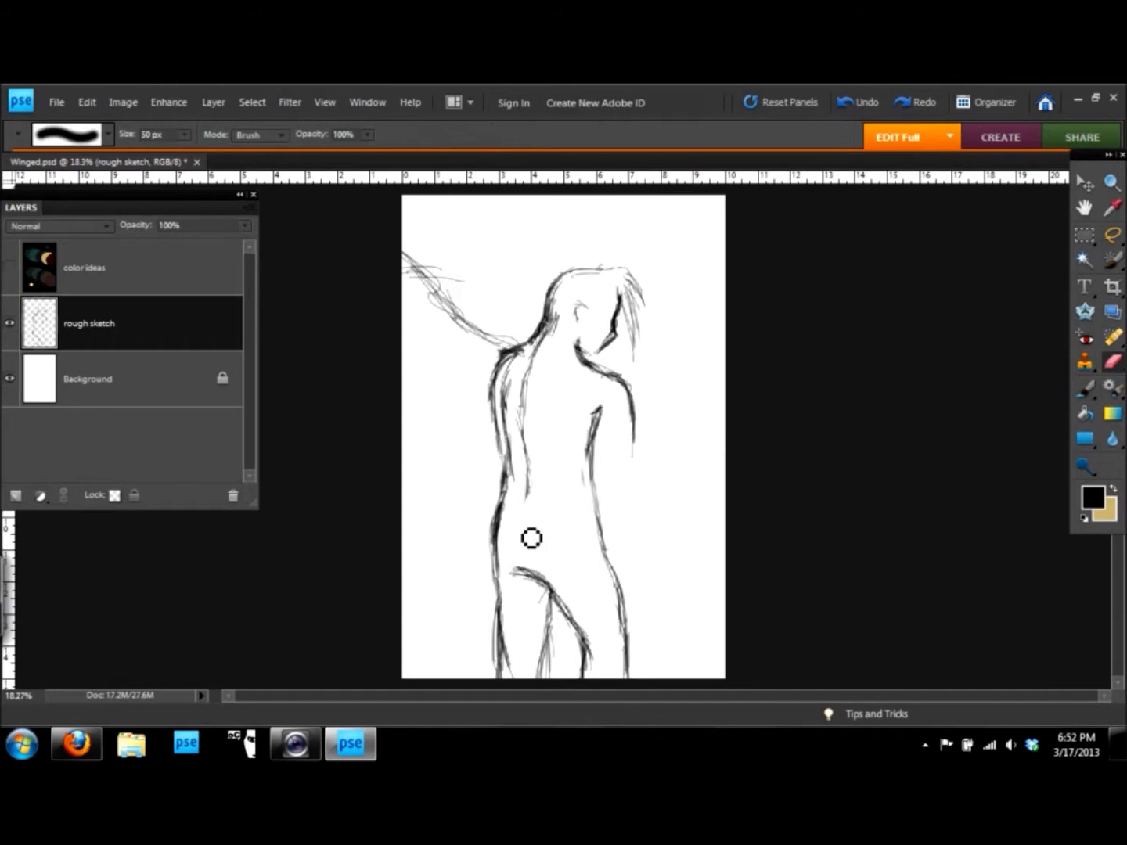
pyautogui.moveTo(596, 525); pyautogui.dragTo(503, 673)
pyautogui.moveTo(634, 368)
pyautogui.mouseDown()
pyautogui.moveTo(650, 455)
pyautogui.moveTo(600, 430)
pyautogui.mouseUp()
pyautogui.press('b')
pyautogui.moveTo(552, 377); pyautogui.dragTo(553, 412)
pyautogui.moveTo(574, 408); pyautogui.dragTo(600, 431)
# Redraw the lower body and legs below the waist and erase old right arm strokes.
pyautogui.press('e')
pyautogui.moveTo(504, 531)
pyautogui.mouseDown()
pyautogui.moveTo(563, 619)
pyautogui.moveTo(548, 673)
pyautogui.mouseUp()
pyautogui.press('b')
pyautogui.moveTo(509, 523)
pyautogui.mouseDown()
pyautogui.moveTo(505, 677)
pyautogui.moveTo(554, 666)
pyautogui.mouseUp()
pyautogui.moveTo(583, 502); pyautogui.dragTo(599, 677)
pyautogui.press('e')
pyautogui.press('b')
pyautogui.moveTo(627, 399)
pyautogui.mouseDown()
pyautogui.moveTo(587, 450)
pyautogui.moveTo(583, 501)
pyautogui.mouseUp()
# Lasso the legs and stretch them slightly taller with Free Transform.
pyautogui.press('e')
pyautogui.press('l')
pyautogui.moveTo(460, 607); pyautogui.dragTo(462, 680)
pyautogui.hotkey('ctrl', 't')
pyautogui.moveTo(660, 680); pyautogui.dragTo(609, 681)
pyautogui.click(618, 679)
# Hatch along the back, draw the right torso side and lighten the inner arm line.
pyautogui.press('b')
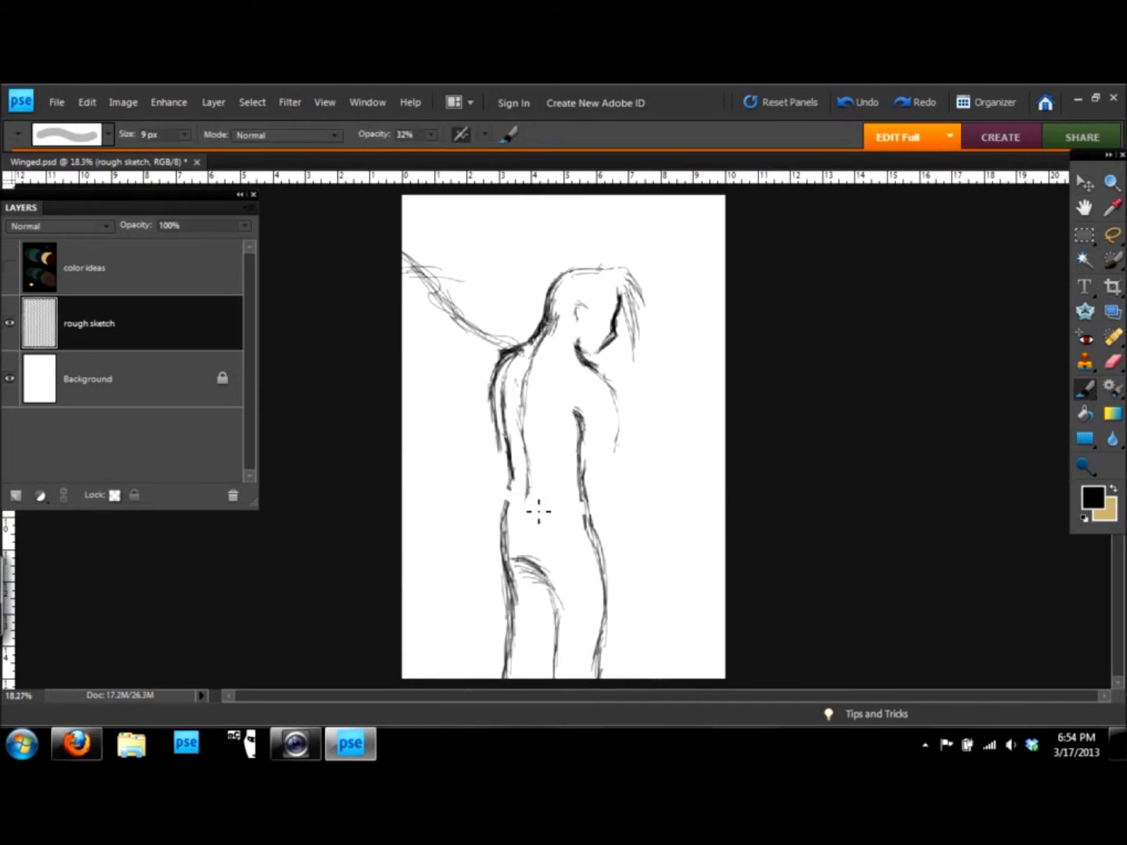
pyautogui.moveTo(501, 479); pyautogui.dragTo(504, 541)
pyautogui.moveTo(509, 414); pyautogui.dragTo(461, 473)
pyautogui.moveTo(614, 383)
pyautogui.mouseDown()
pyautogui.moveTo(627, 560)
pyautogui.moveTo(607, 602)
pyautogui.mouseUp()
pyautogui.press('e')
pyautogui.moveTo(595, 439); pyautogui.dragTo(596, 554)
pyautogui.press('b')
# Sketch the raised hand at right with its lower arm strokes.
pyautogui.moveTo(669, 530); pyautogui.dragTo(680, 524)
pyautogui.moveTo(666, 459)
pyautogui.mouseDown()
pyautogui.moveTo(706, 432)
pyautogui.moveTo(692, 487)
pyautogui.mouseUp()
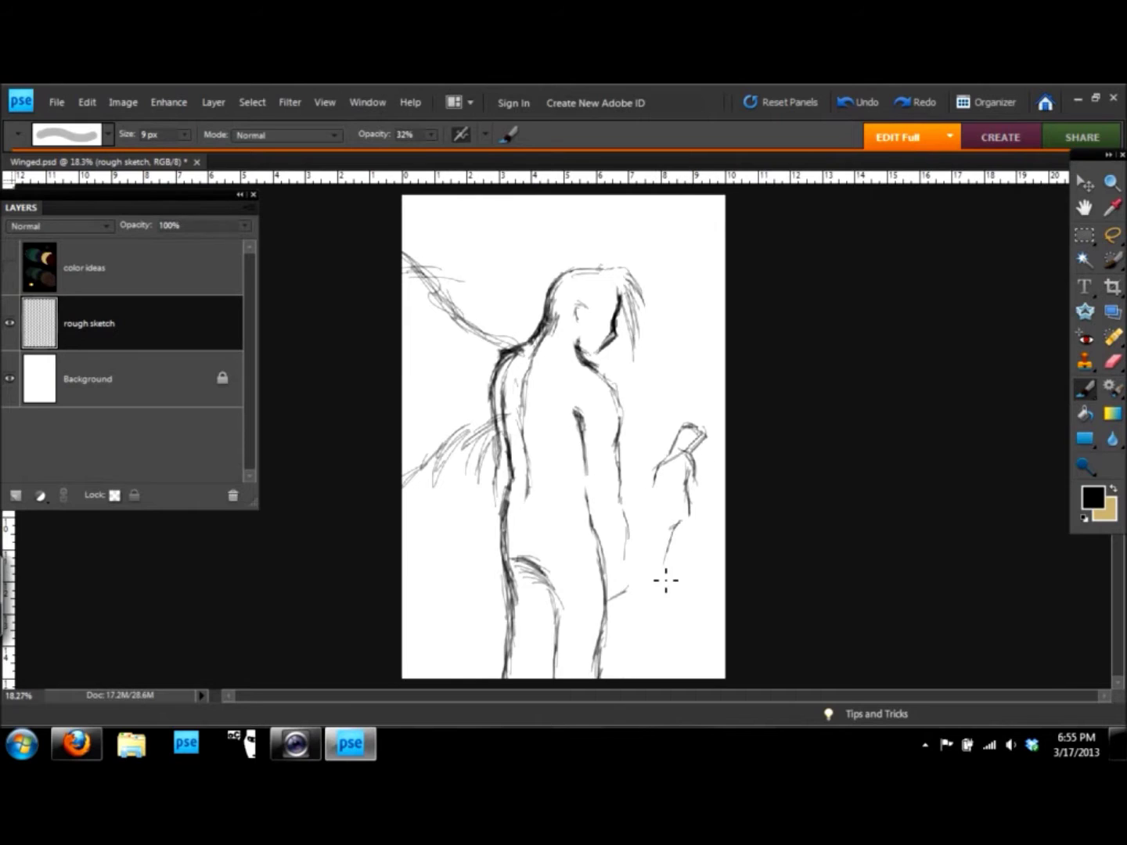
pyautogui.moveTo(682, 547); pyautogui.dragTo(678, 576)
pyautogui.moveTo(655, 526); pyautogui.dragTo(666, 469)
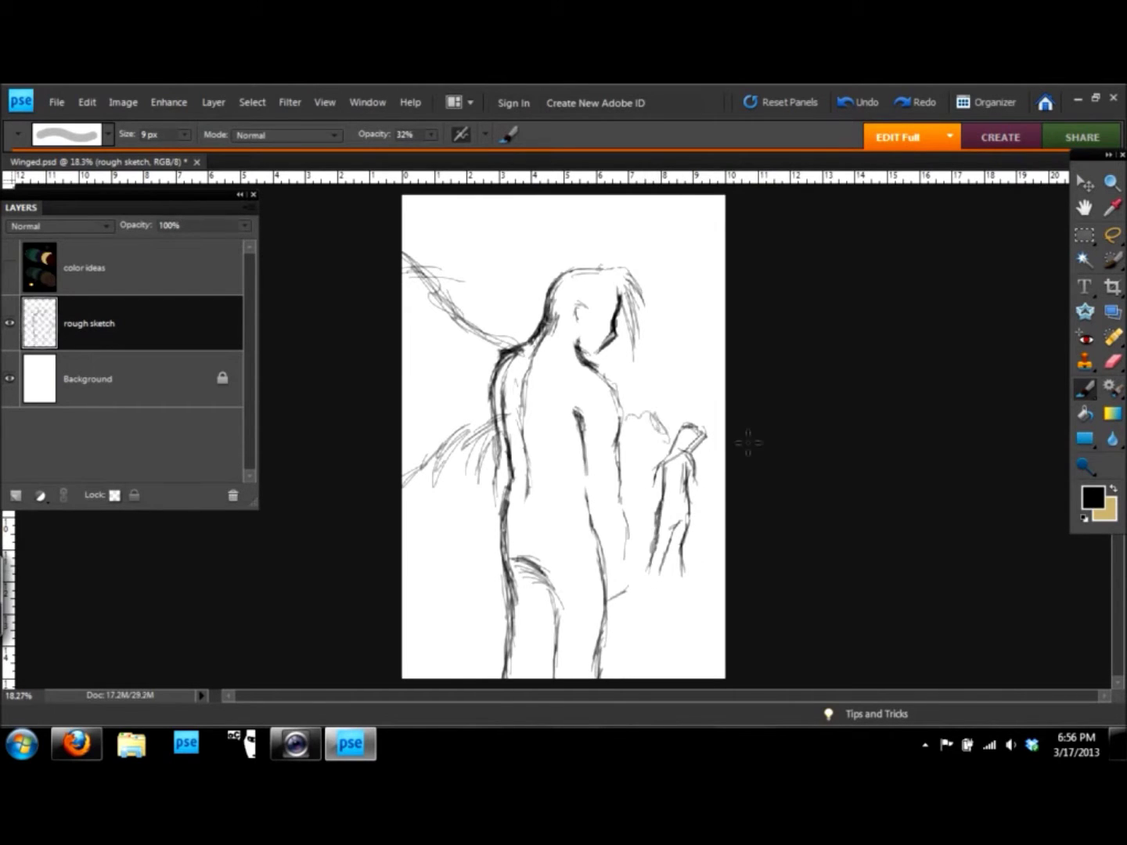
# Erase most of the old figure and scale the remaining sketch to about double size.
pyautogui.click(1116, 362)
pyautogui.moveTo(423, 263)
pyautogui.mouseDown()
pyautogui.moveTo(610, 353)
pyautogui.moveTo(509, 548)
pyautogui.mouseUp()
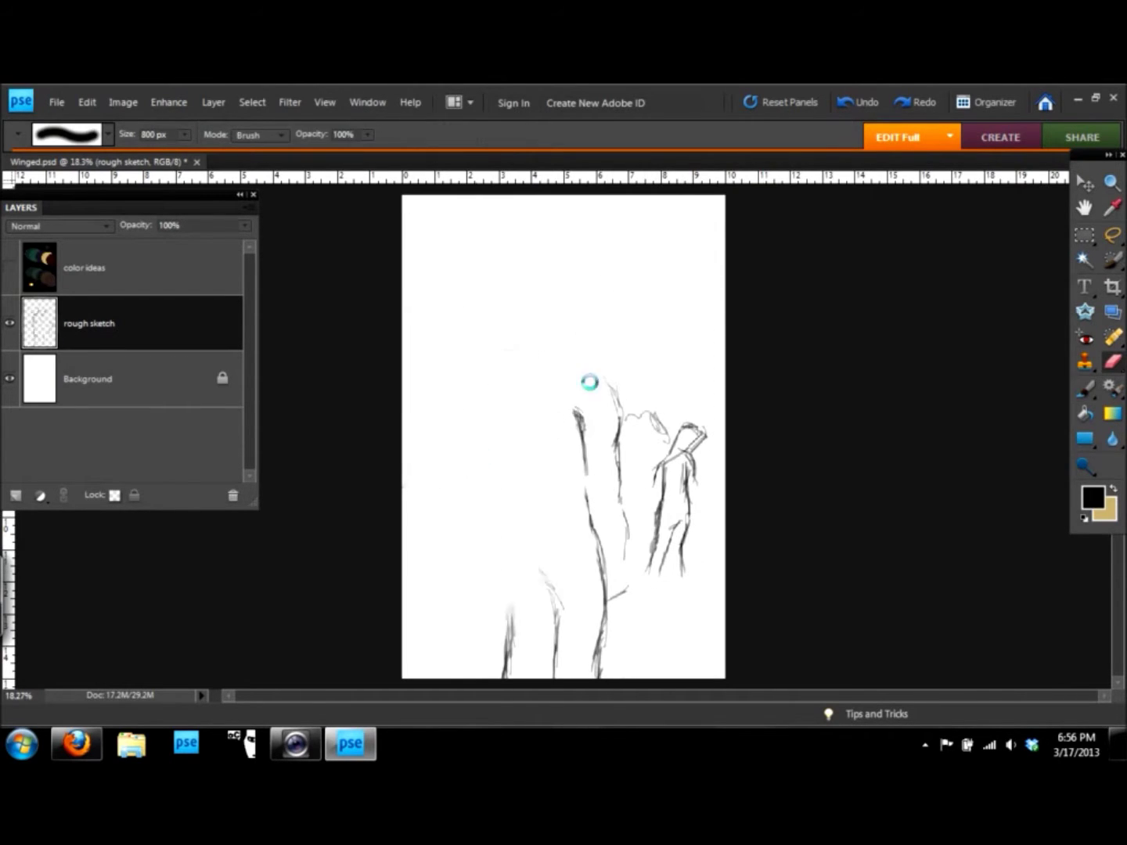
pyautogui.moveTo(611, 407); pyautogui.dragTo(528, 571)
pyautogui.press('l')
pyautogui.press('v')
pyautogui.moveTo(602, 308); pyautogui.dragTo(666, 197)
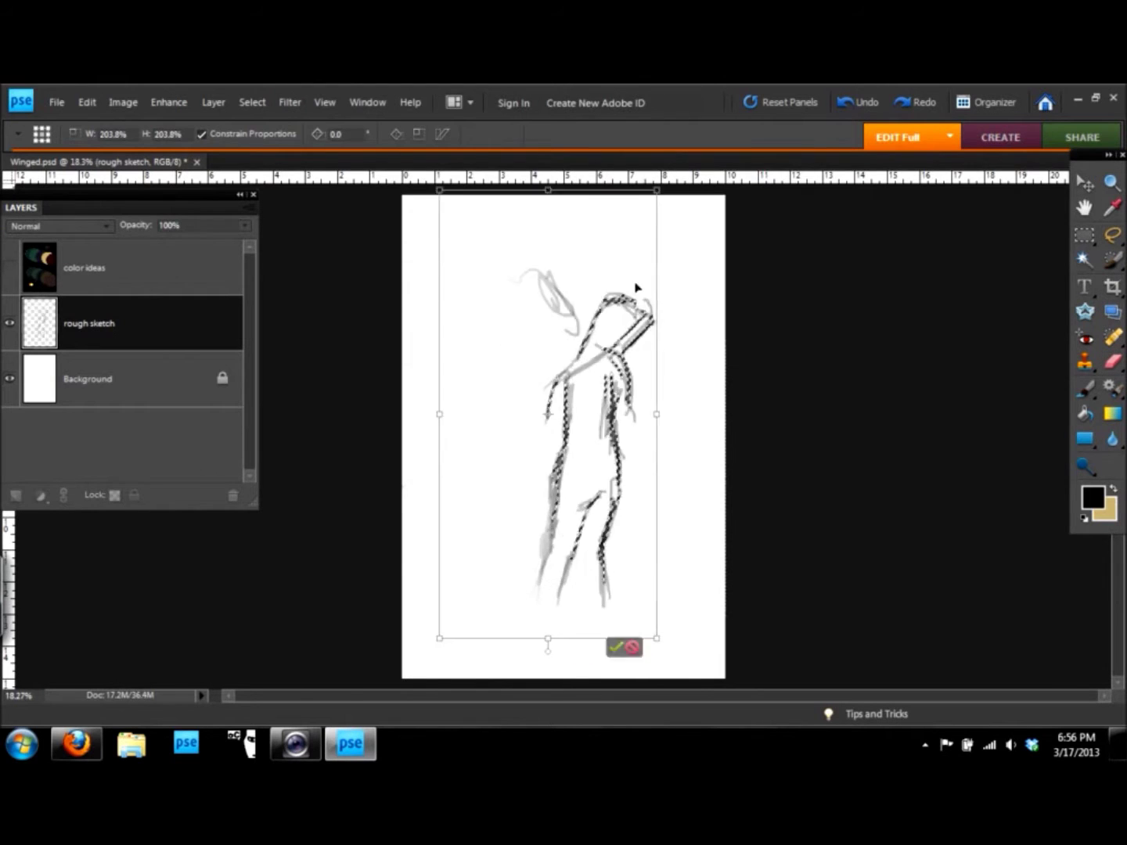
pyautogui.moveTo(563, 407); pyautogui.dragTo(603, 438)
pyautogui.click(656, 674)
# On the rough sketch layer, draw a wing sweeping left with feather strokes.
pyautogui.click(184, 355)
pyautogui.click(1085, 389)
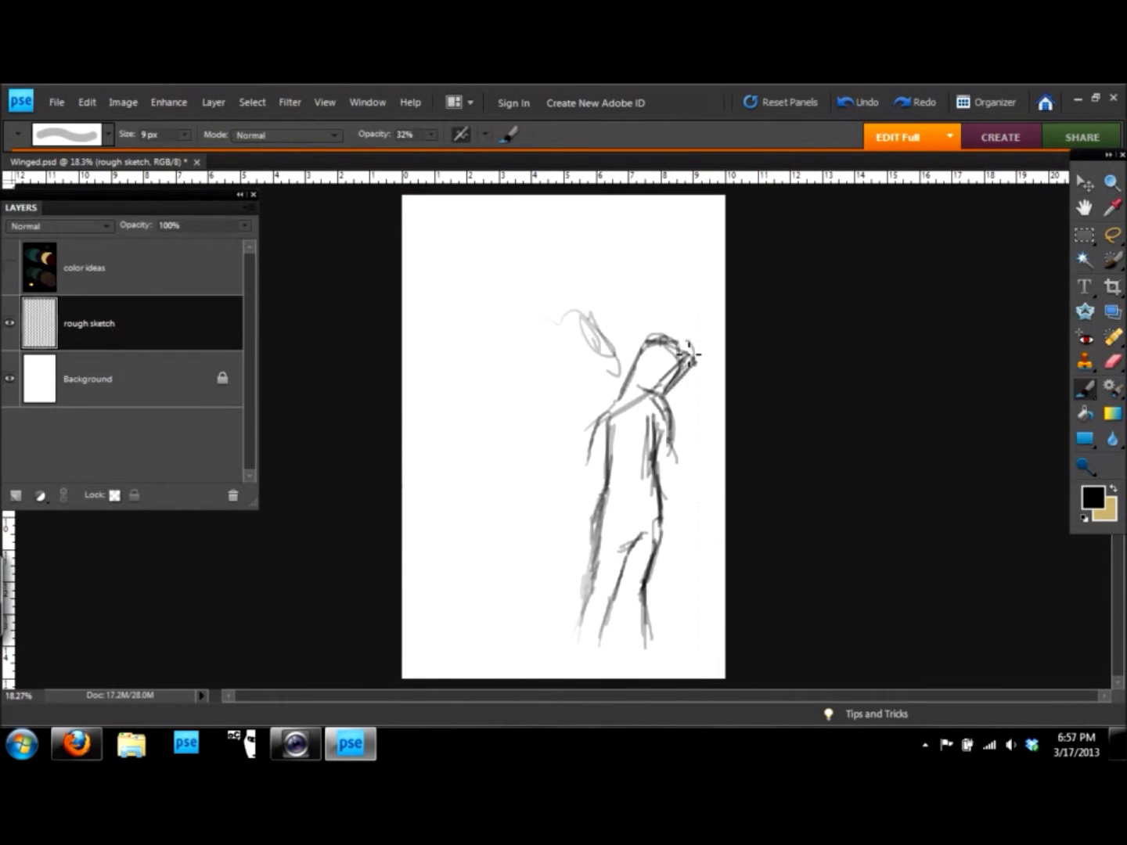
pyautogui.moveTo(609, 362)
pyautogui.mouseDown()
pyautogui.moveTo(448, 278)
pyautogui.moveTo(587, 427)
pyautogui.moveTo(418, 349)
pyautogui.mouseUp()
pyautogui.moveTo(665, 396)
pyautogui.mouseDown()
pyautogui.moveTo(674, 456)
pyautogui.moveTo(697, 458)
pyautogui.mouseUp()
pyautogui.press('v')
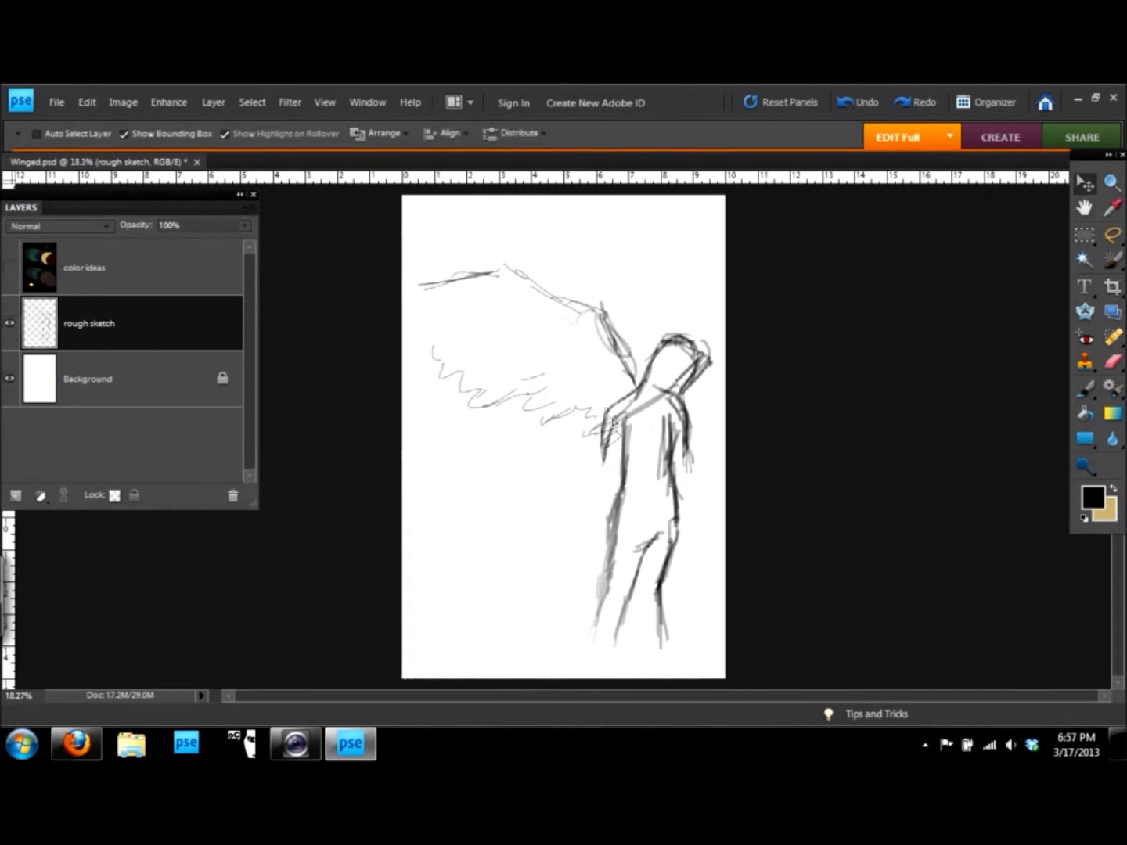
pyautogui.press('b')
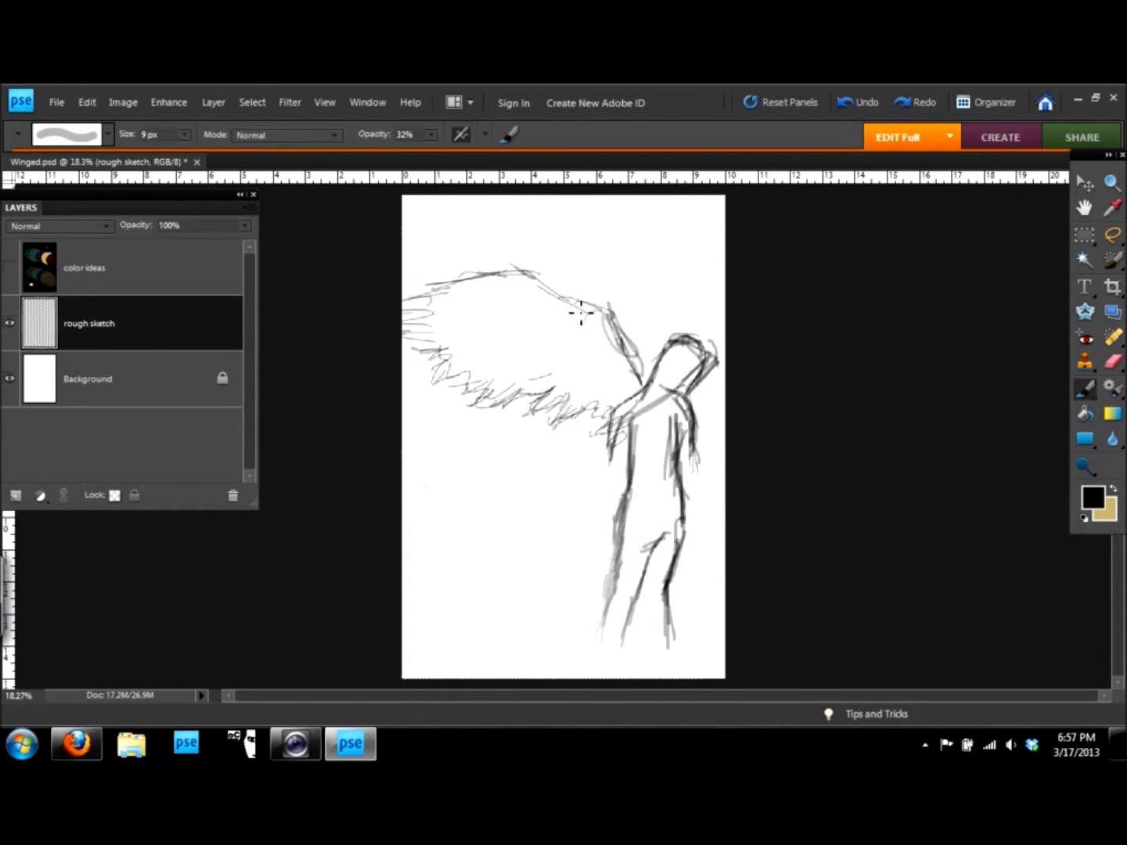
pyautogui.moveTo(418, 316); pyautogui.dragTo(523, 353)
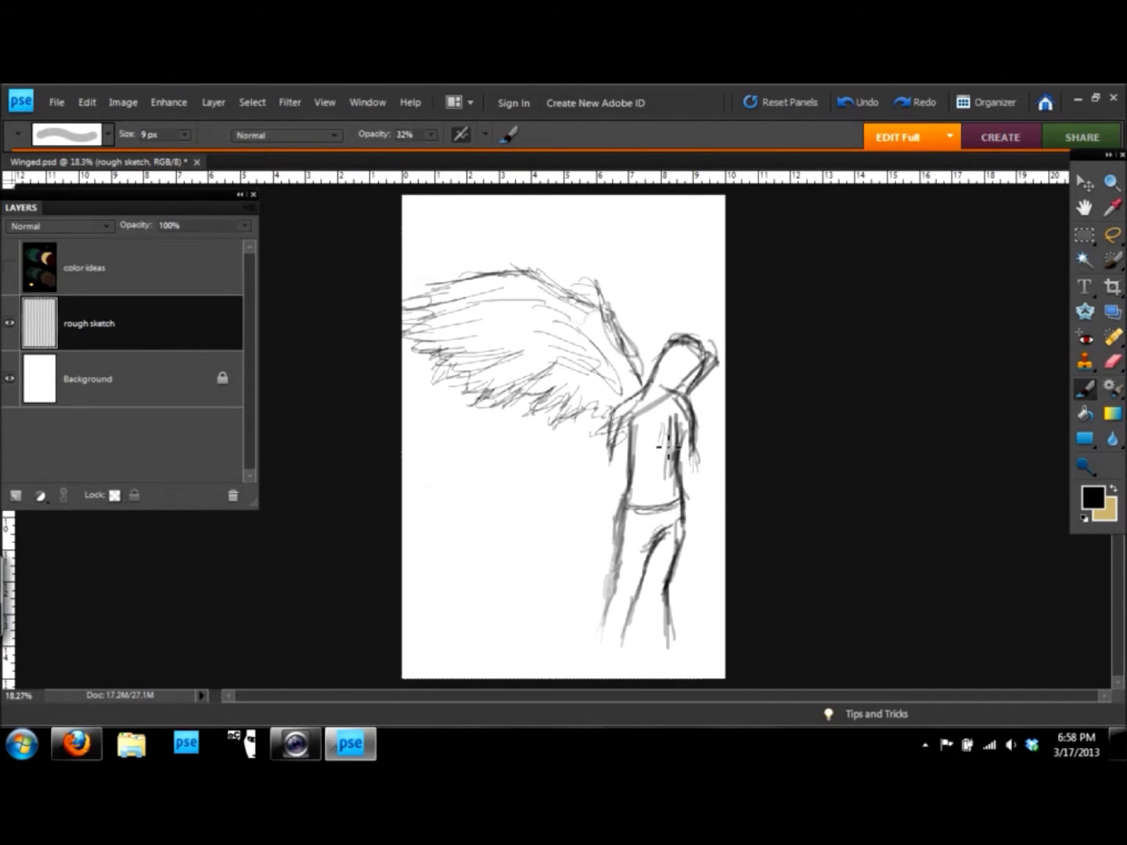
# Erase vertical strokes at the torso's right side and zoom in on the head.
pyautogui.press('e')
pyautogui.moveTo(671, 423); pyautogui.dragTo(675, 473)
pyautogui.press('b')
pyautogui.press('e')
pyautogui.press('b')
pyautogui.scroll(3, 609, 473)
# Erase heavy strokes around the head and neck and paint hair strands.
pyautogui.press('e')
pyautogui.moveTo(618, 313)
pyautogui.mouseDown()
pyautogui.moveTo(556, 389)
pyautogui.moveTo(647, 264)
pyautogui.moveTo(540, 477)
pyautogui.moveTo(510, 506)
pyautogui.moveTo(614, 436)
pyautogui.moveTo(637, 345)
pyautogui.moveTo(596, 460)
pyautogui.mouseUp()
pyautogui.press('b')
pyautogui.press('e')
pyautogui.press('b')
pyautogui.moveTo(679, 328)
pyautogui.mouseDown()
pyautogui.moveTo(655, 373)
pyautogui.moveTo(626, 274)
pyautogui.moveTo(516, 299)
pyautogui.moveTo(499, 375)
pyautogui.moveTo(450, 441)
pyautogui.mouseUp()
# Darken the face side, add an eye, and paint fine hair strands over face and neck.
pyautogui.moveTo(523, 346); pyautogui.dragTo(511, 365)
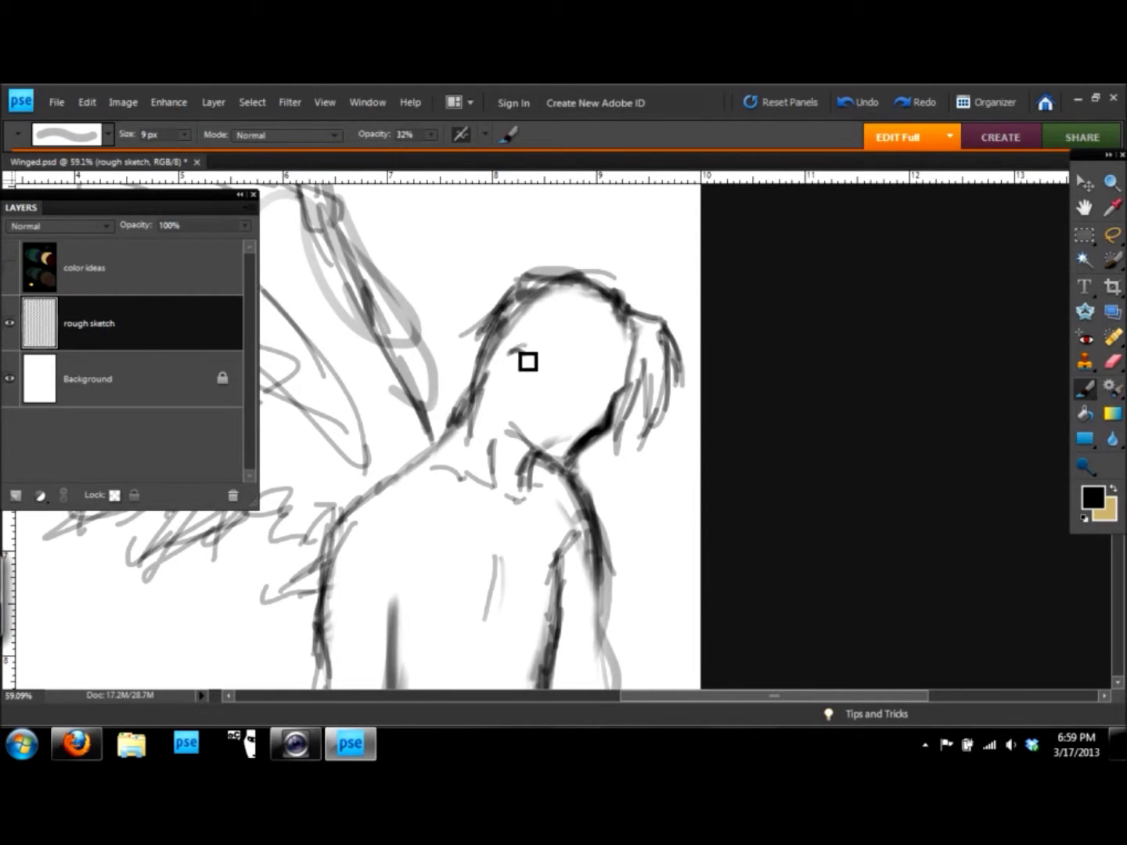
pyautogui.press('[')
pyautogui.press('[')
pyautogui.press('[')
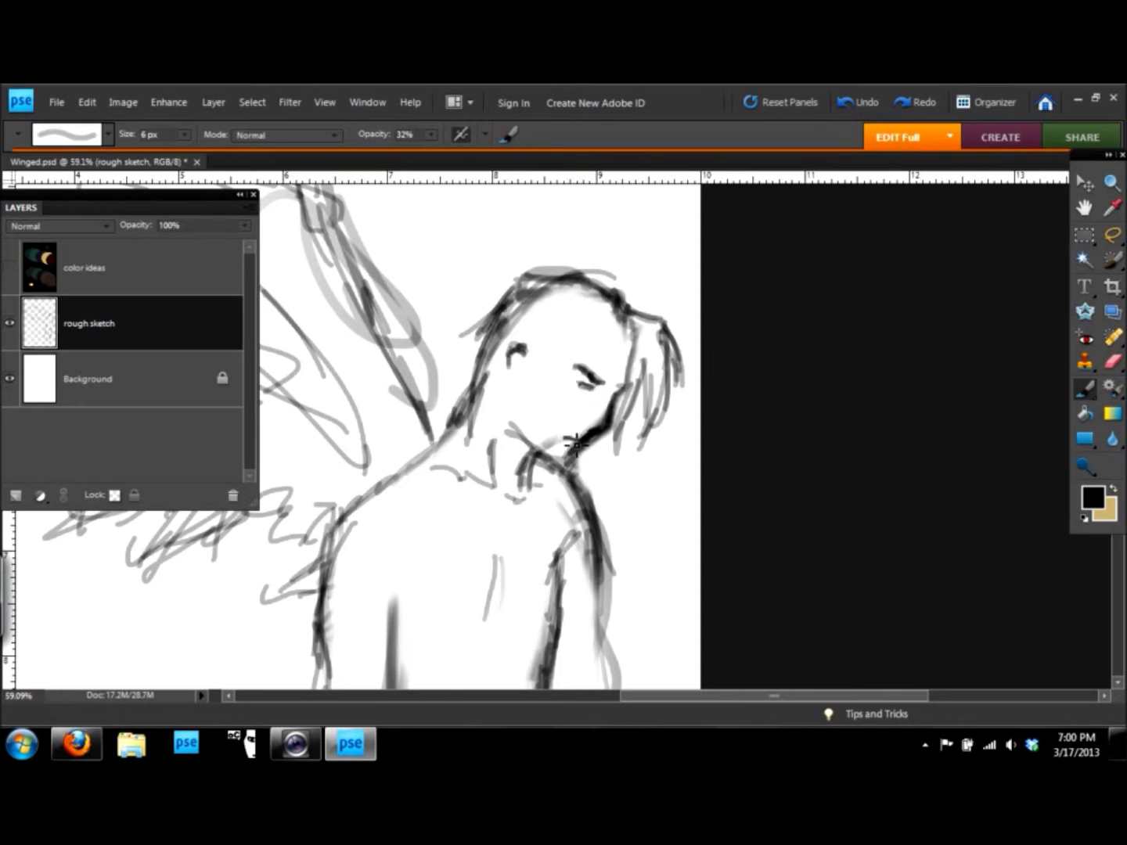
pyautogui.moveTo(586, 489)
pyautogui.mouseDown()
pyautogui.moveTo(533, 363)
pyautogui.moveTo(526, 469)
pyautogui.mouseUp()
pyautogui.moveTo(548, 333)
pyautogui.mouseDown()
pyautogui.moveTo(540, 415)
pyautogui.moveTo(493, 486)
pyautogui.mouseUp()
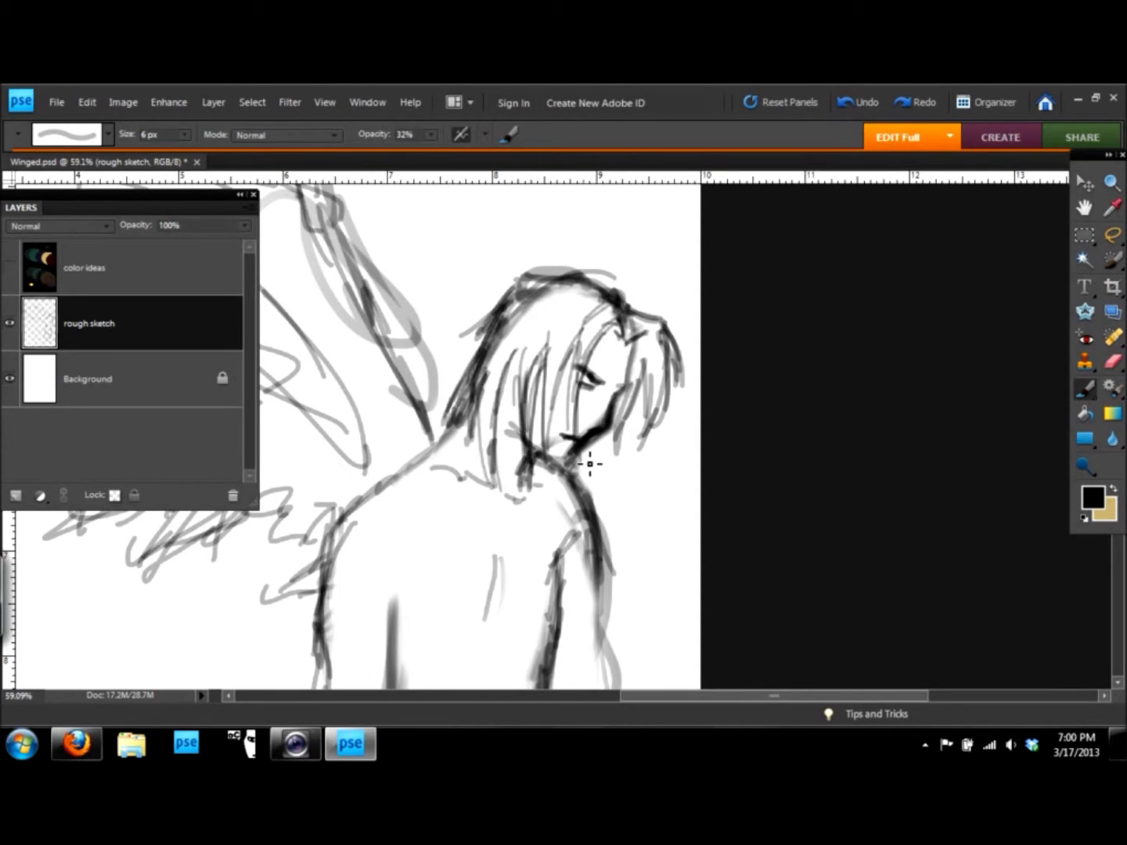
pyautogui.scroll(-2, 596, 462)
pyautogui.scroll(-2, 678, 469)
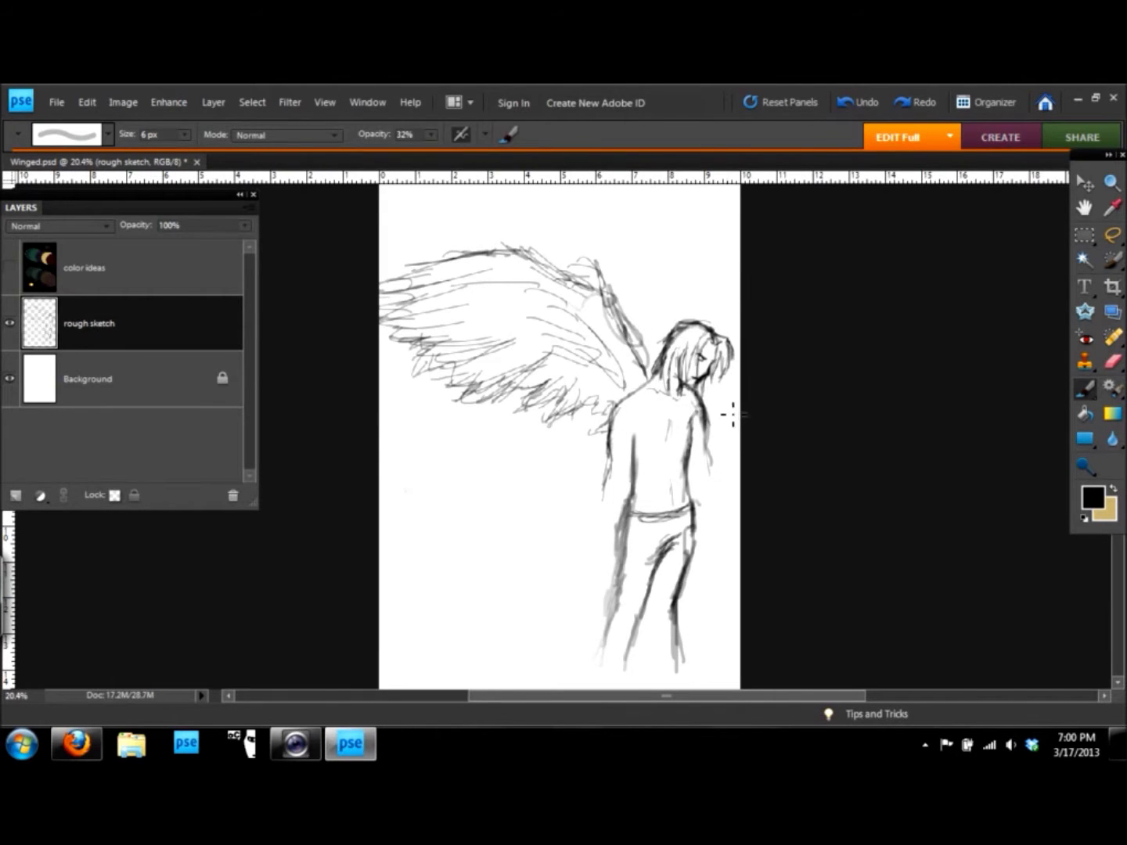
# Lasso the left wing and move, scale and rotate it with Free Transform.
pyautogui.press('l')
pyautogui.moveTo(548, 259); pyautogui.dragTo(539, 252)
pyautogui.hotkey('ctrl', 't')
pyautogui.moveTo(372, 458); pyautogui.dragTo(384, 468)
pyautogui.press('Return')
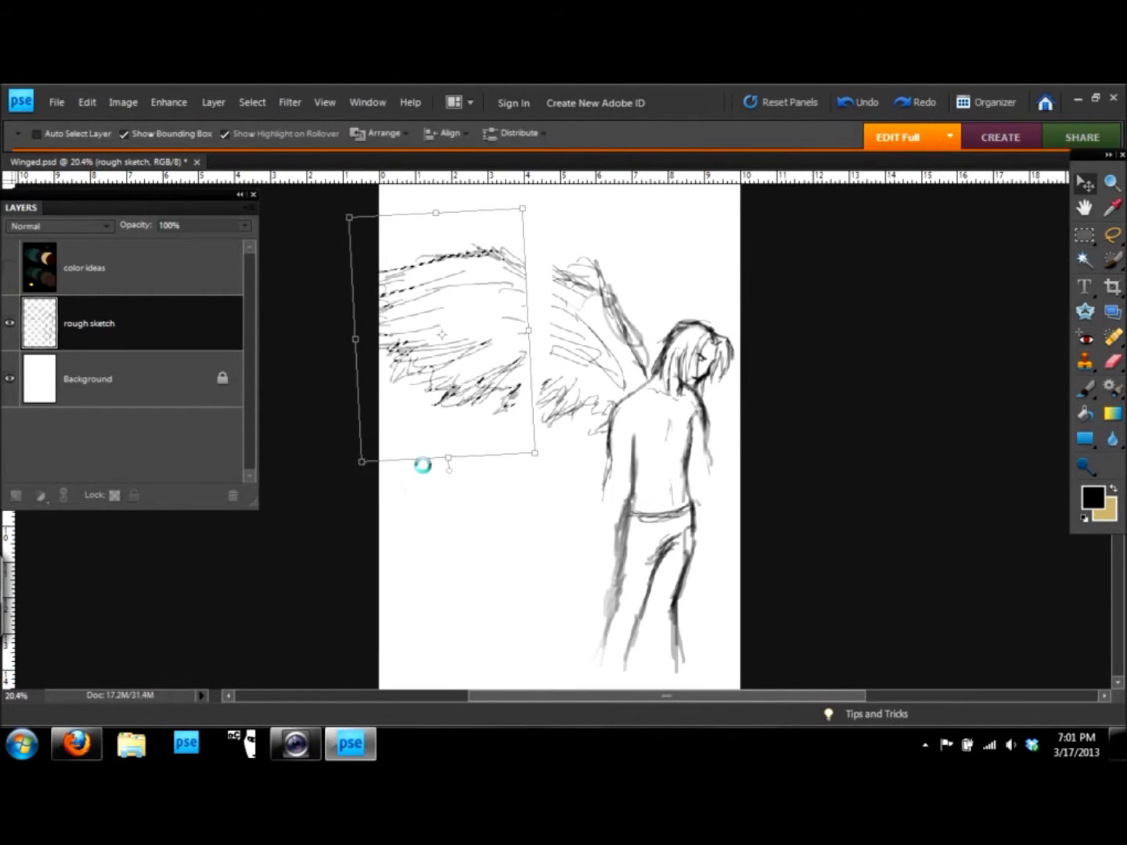
pyautogui.hotkey('ctrl', 'd')
# Join the wing tops, darken both torso sides and draw a waistline.
pyautogui.press('b')
pyautogui.moveTo(490, 250); pyautogui.dragTo(580, 296)
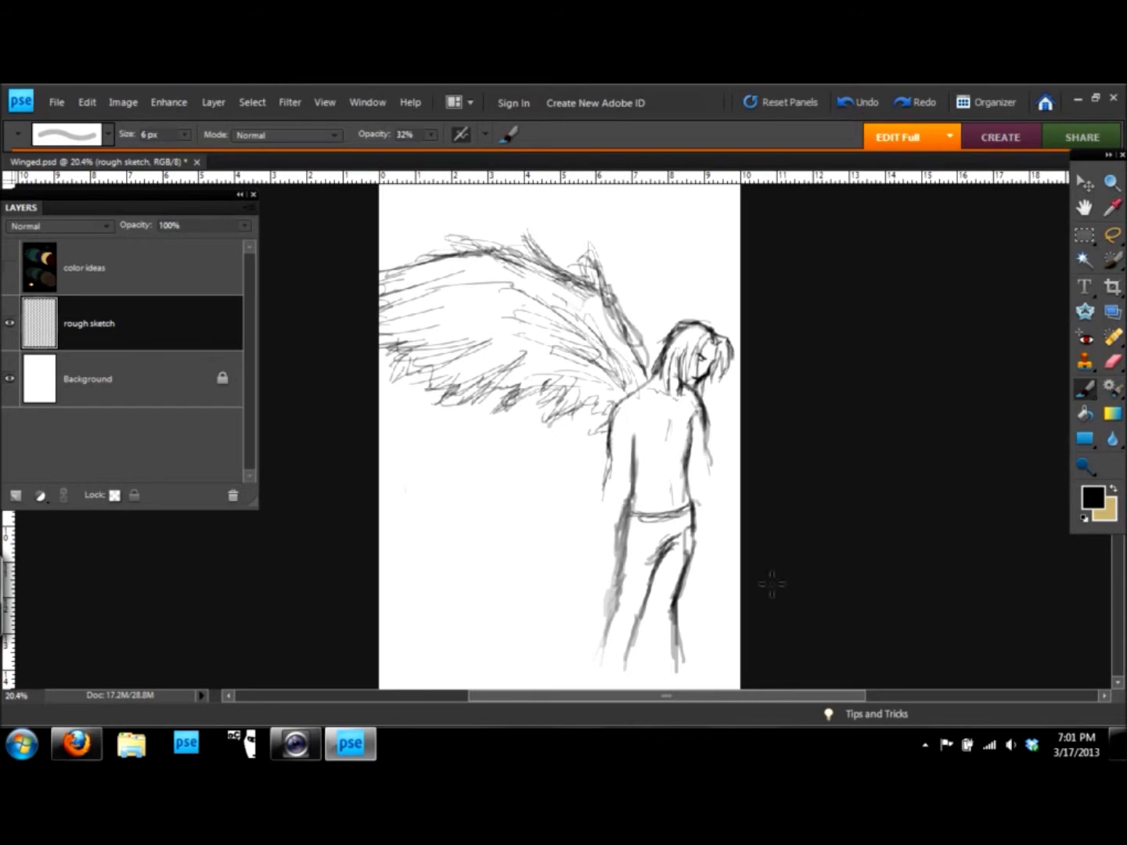
pyautogui.moveTo(714, 474); pyautogui.dragTo(709, 531)
pyautogui.moveTo(612, 446); pyautogui.dragTo(602, 523)
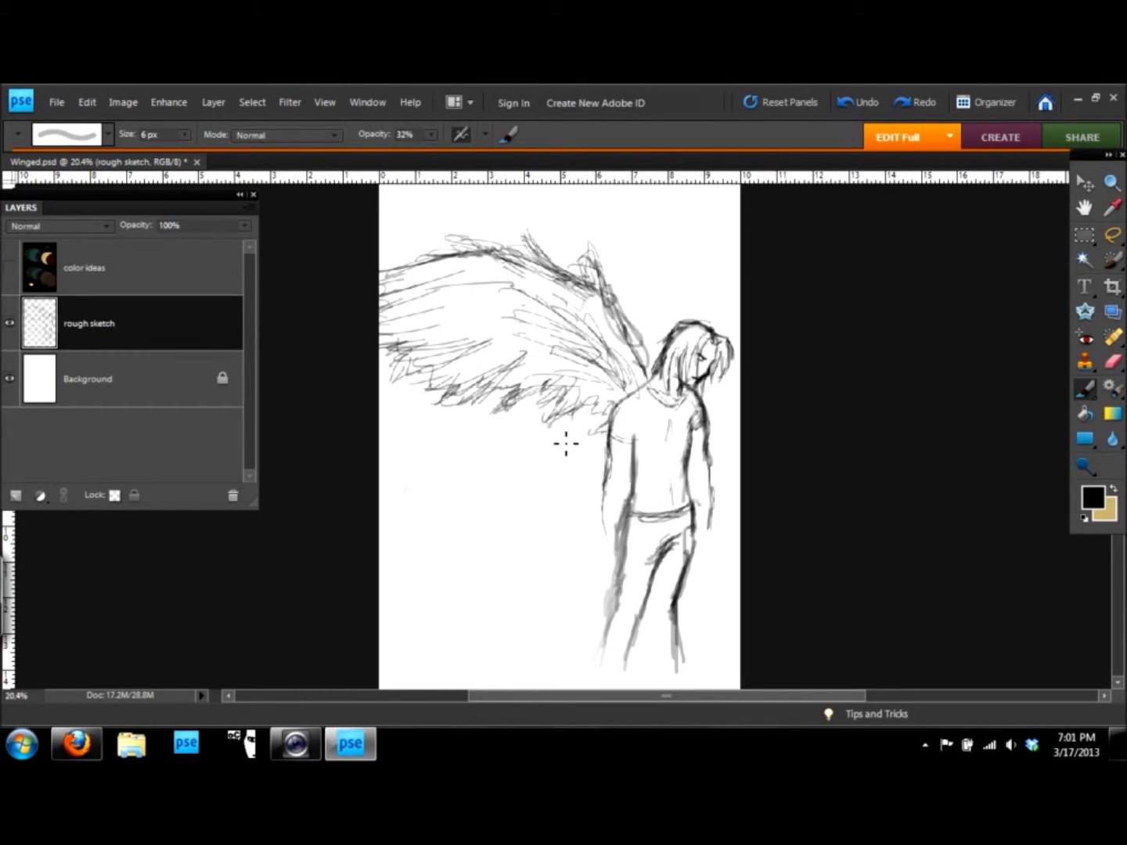
pyautogui.moveTo(685, 478); pyautogui.dragTo(621, 484)
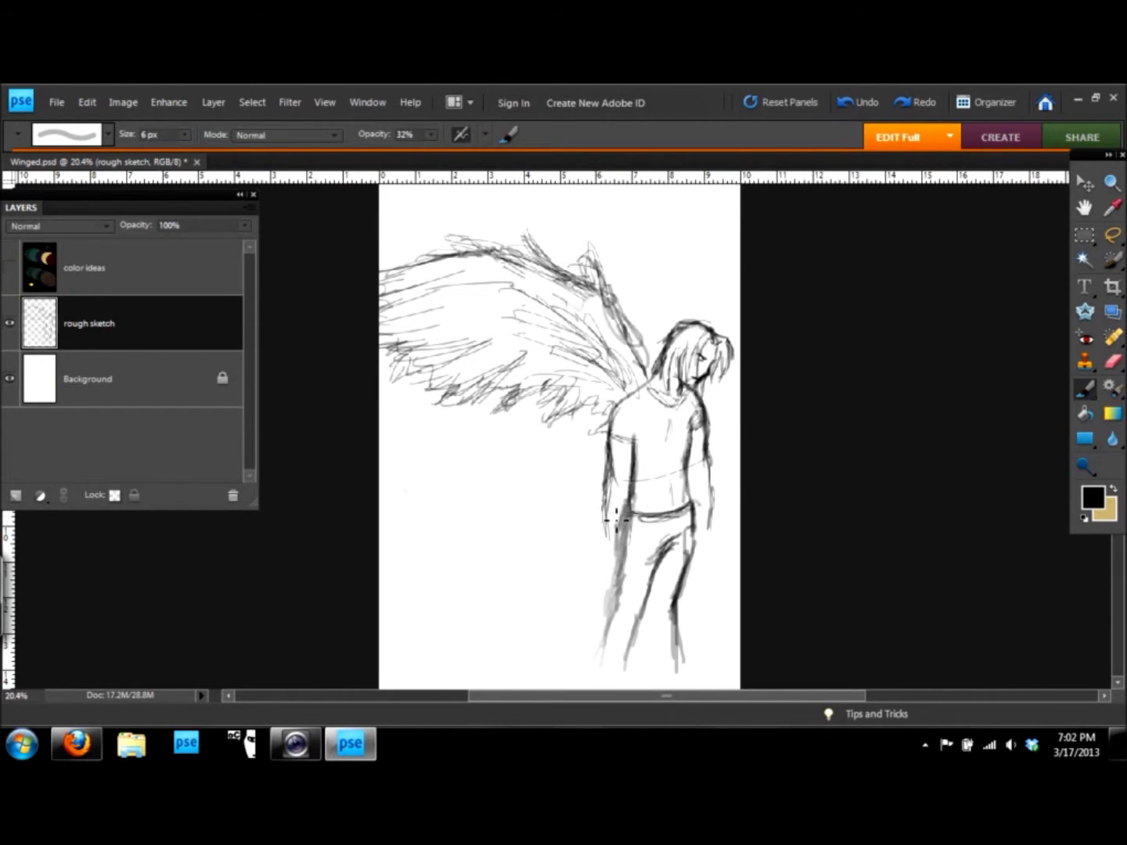
# Add a knee stroke, erase stray leg and waistline lines, and stroke the left leg.
pyautogui.scroll(5, 619, 516)
pyautogui.moveTo(755, 435); pyautogui.dragTo(739, 458)
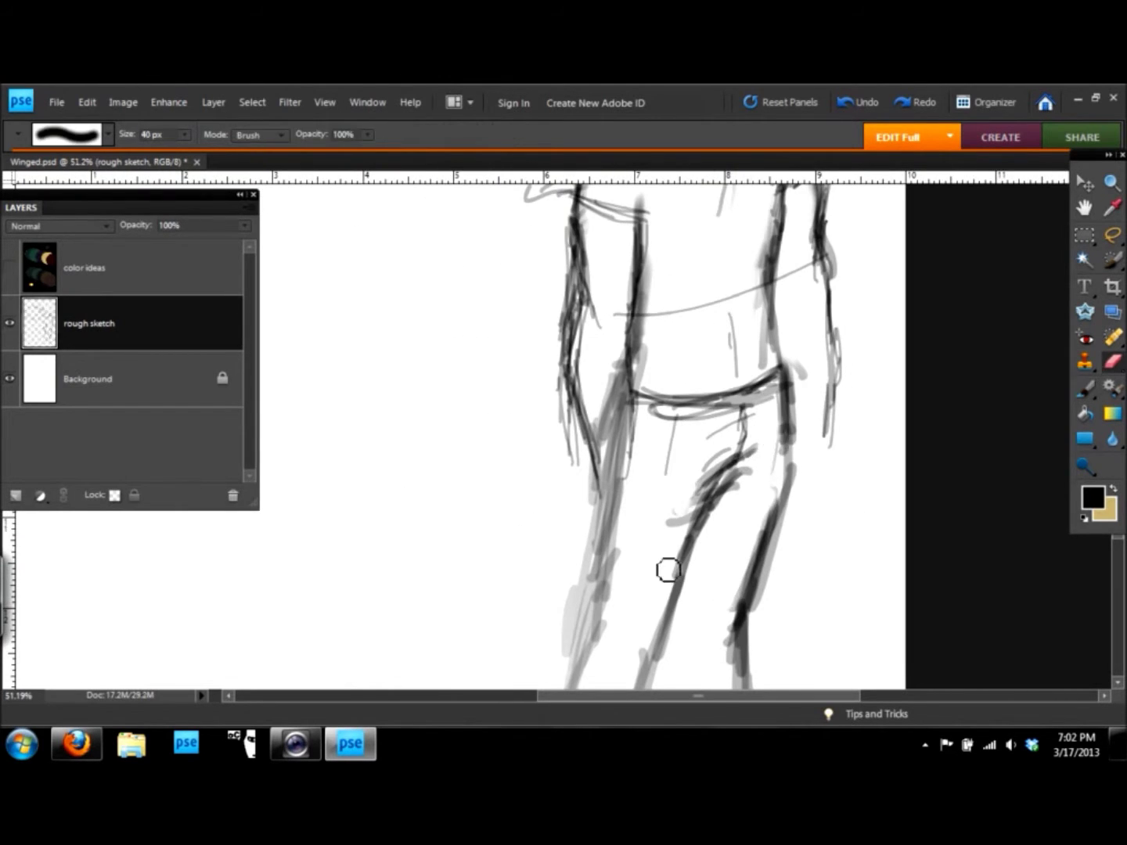
pyautogui.press('e')
pyautogui.moveTo(570, 250)
pyautogui.mouseDown()
pyautogui.moveTo(559, 329)
pyautogui.moveTo(626, 313)
pyautogui.moveTo(929, 397)
pyautogui.mouseUp()
pyautogui.press('b')
pyautogui.moveTo(646, 485); pyautogui.dragTo(611, 355)
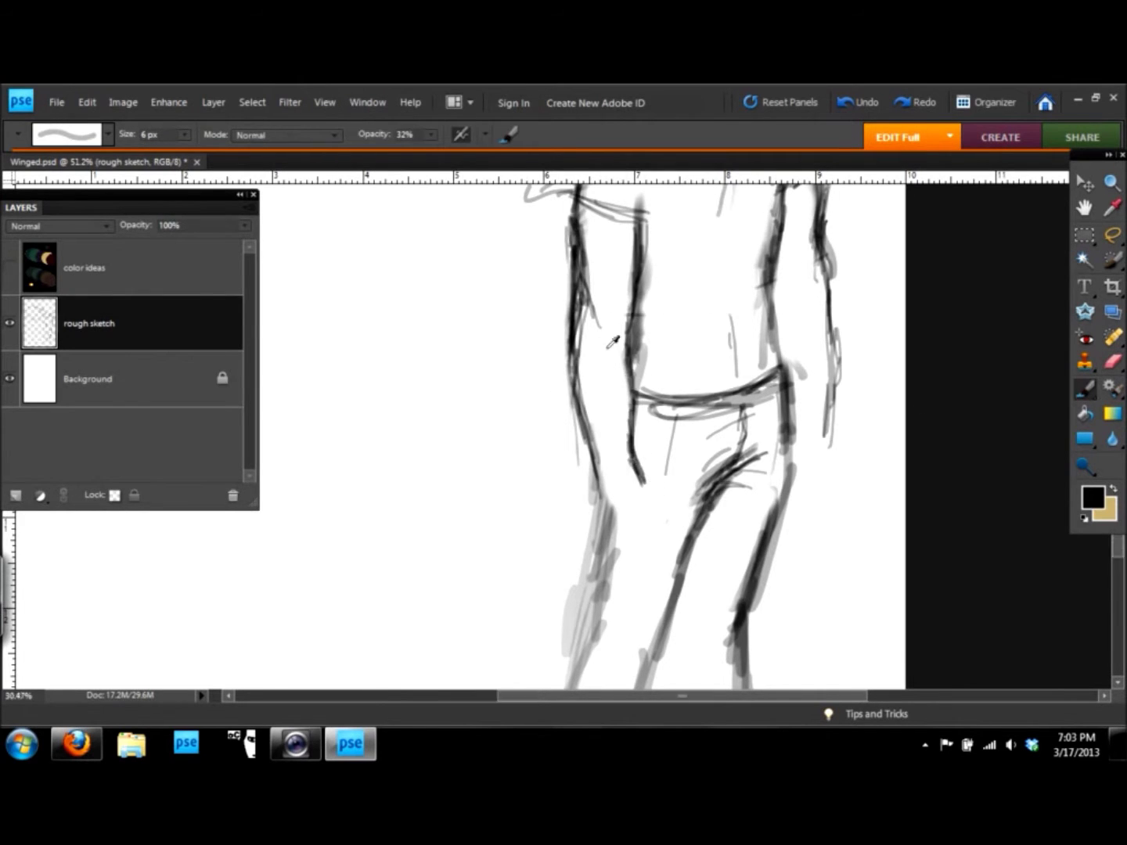
# Sketch a stroke at the left foot.
pyautogui.scroll(-4, 659, 376)
pyautogui.moveTo(618, 409)
pyautogui.mouseDown()
pyautogui.moveTo(609, 433)
pyautogui.moveTo(548, 391)
pyautogui.moveTo(787, 431)
pyautogui.moveTo(587, 415)
pyautogui.mouseUp()
pyautogui.scroll(-3, 609, 433)
pyautogui.scroll(3, 564, 435)
pyautogui.press('e')
pyautogui.press('b')
# Lasso the legs, resize them, commit and deselect.
pyautogui.press('l')
pyautogui.click(1084, 181)
pyautogui.moveTo(704, 470); pyautogui.dragTo(720, 458)
pyautogui.press('Return')
pyautogui.hotkey('ctrl', 'd')
# Darken the left leg's outer edge, trim the lower right leg and outline the right foot.
pyautogui.press('b')
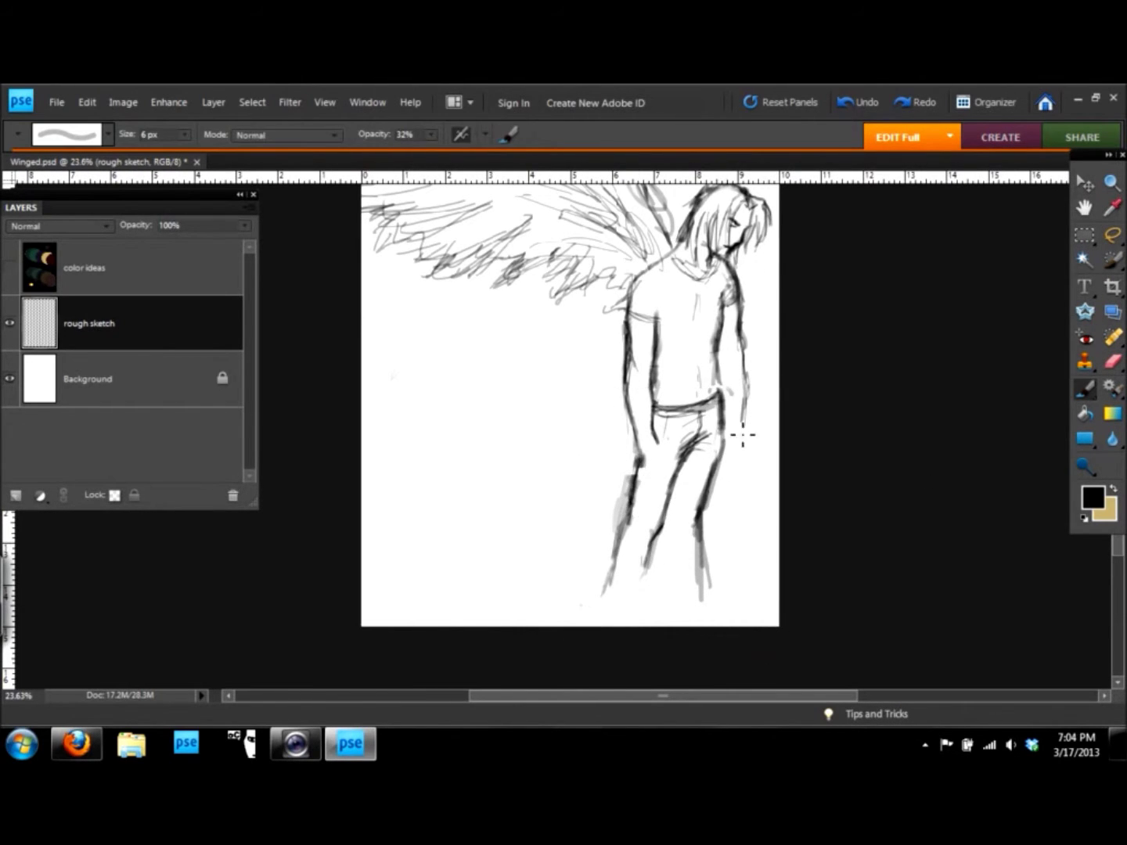
pyautogui.moveTo(600, 615)
pyautogui.mouseDown()
pyautogui.moveTo(621, 537)
pyautogui.moveTo(666, 604)
pyautogui.mouseUp()
pyautogui.press('e')
pyautogui.moveTo(695, 489); pyautogui.dragTo(700, 533)
pyautogui.press('b')
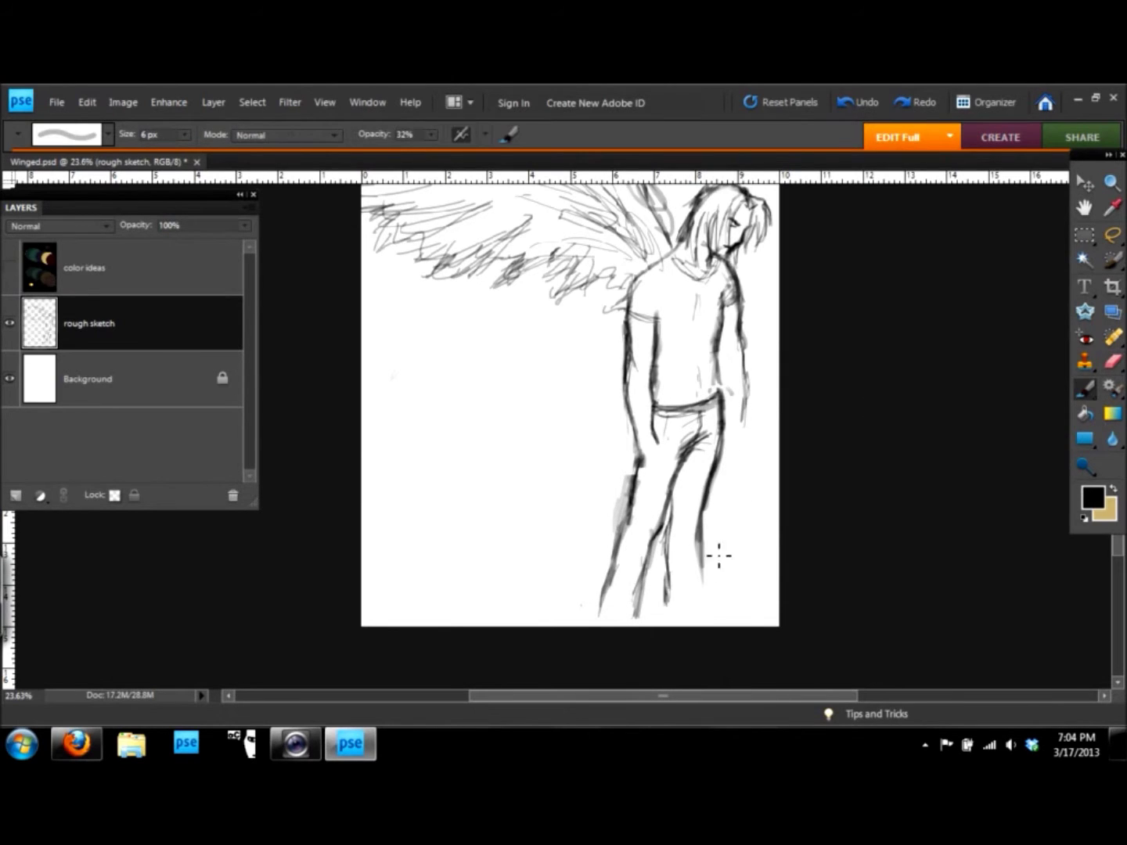
pyautogui.moveTo(671, 609); pyautogui.dragTo(733, 624)
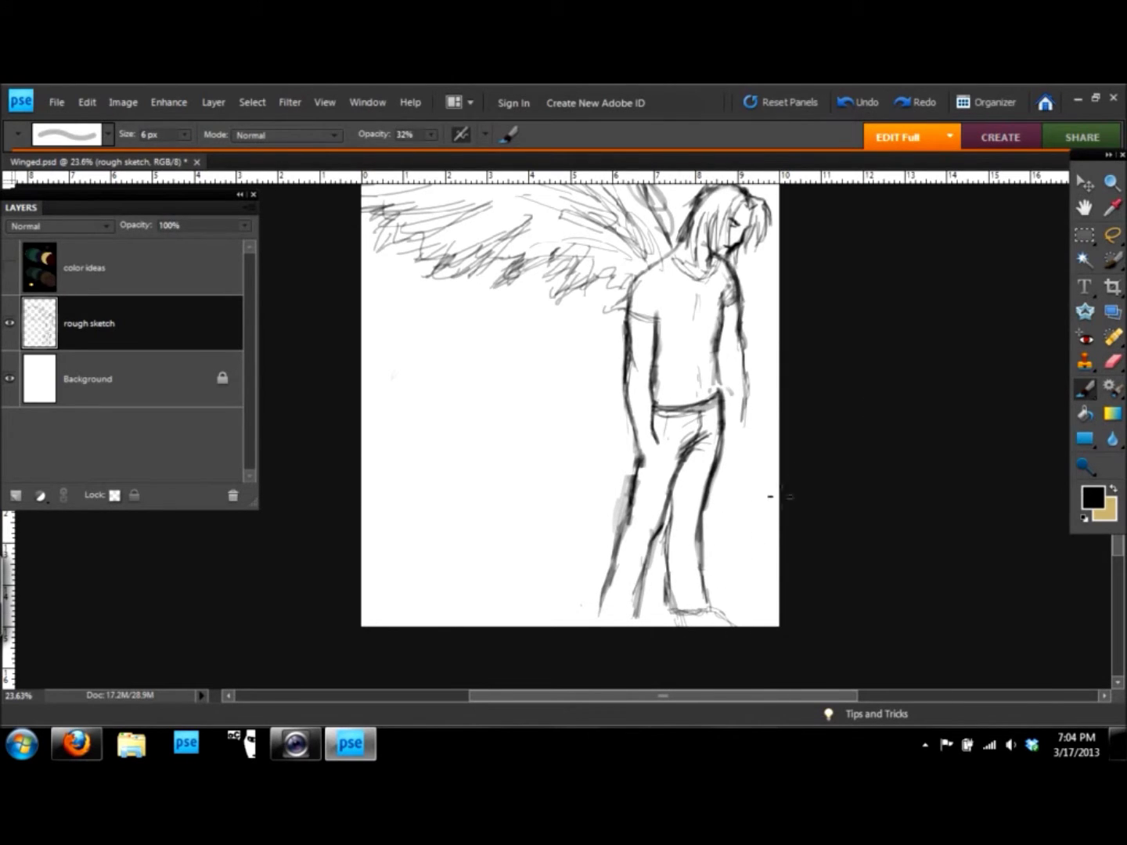
# Darken the figure's hand at the hip.
pyautogui.click(302, 748)
pyautogui.moveTo(639, 440); pyautogui.dragTo(645, 466)
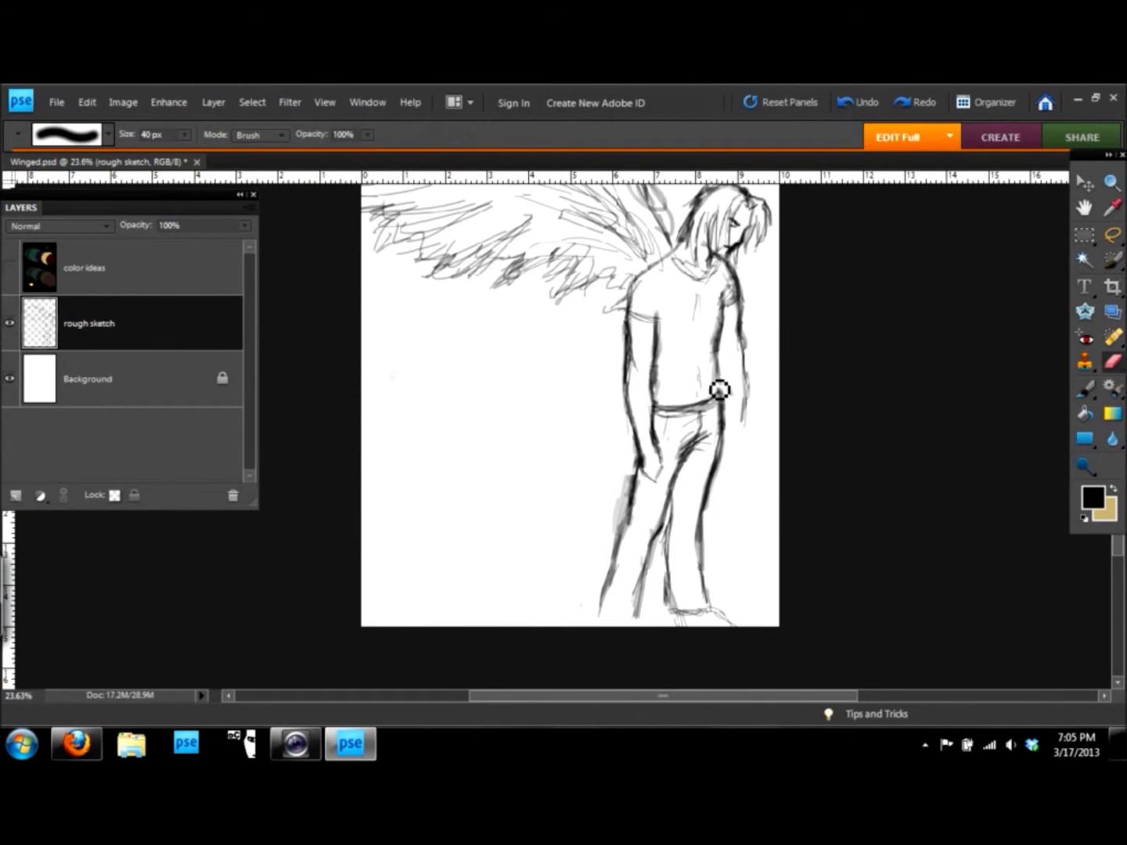
pyautogui.scroll(-2, 724, 384)
pyautogui.scroll(2, 729, 390)
# Lasso the legs and shift them slightly down with the Move tool, then deselect.
pyautogui.press('l')
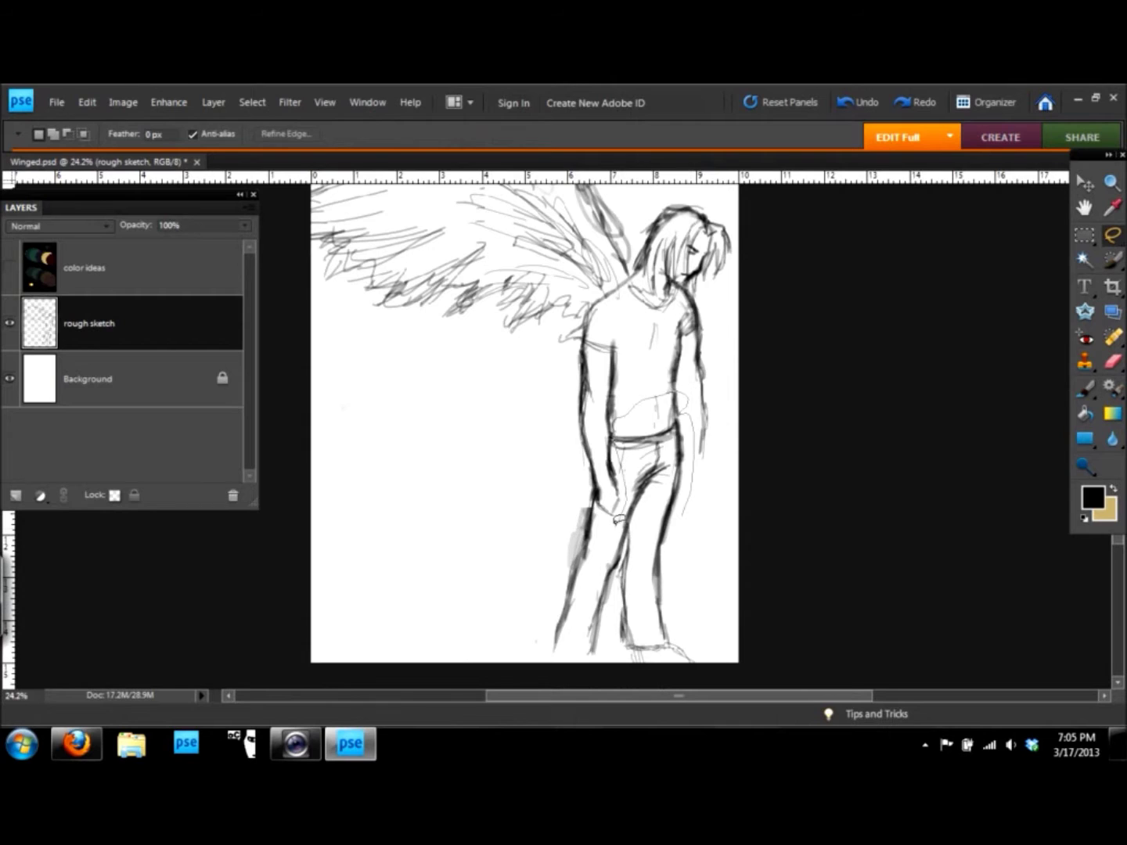
pyautogui.moveTo(548, 661); pyautogui.dragTo(688, 662)
pyautogui.press('v')
pyautogui.moveTo(618, 547); pyautogui.dragTo(618, 559)
pyautogui.hotkey('ctrl', 'd')
pyautogui.press('b')
pyautogui.scroll(-3, 625, 587)
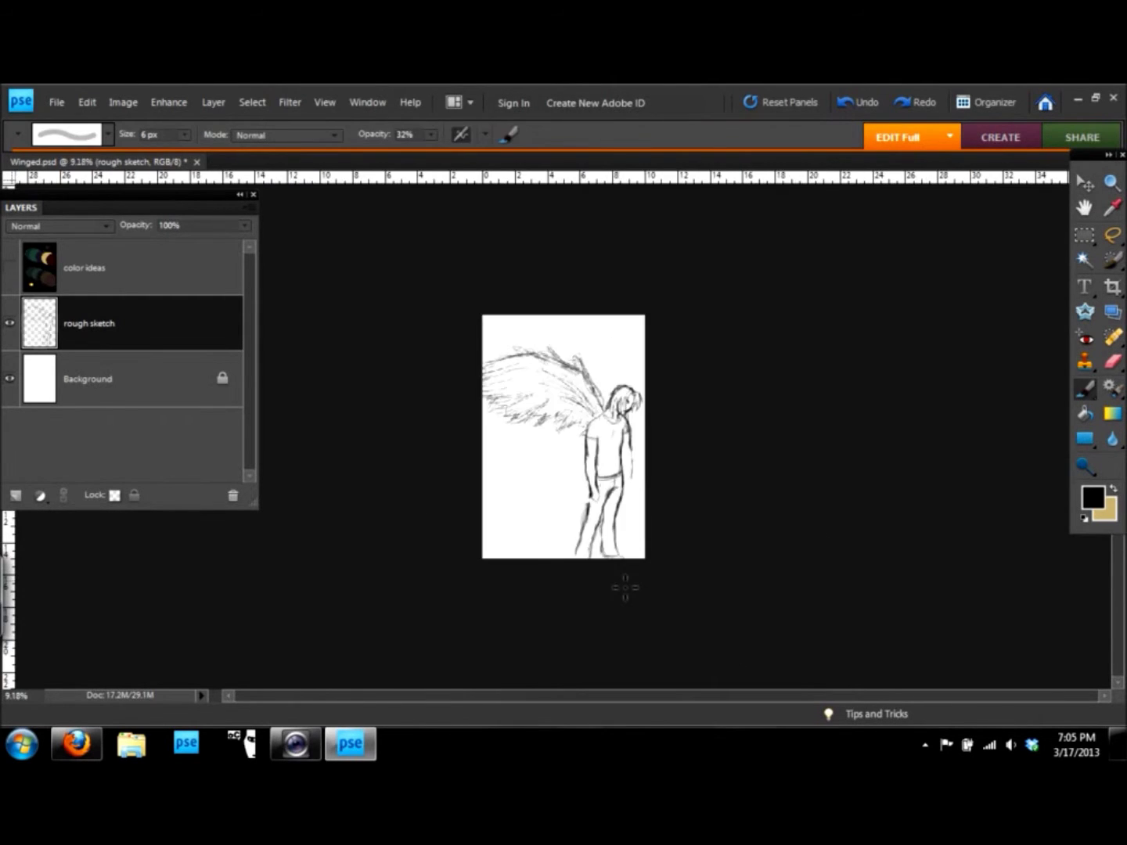
pyautogui.scroll(4, 625, 587)
pyautogui.scroll(1, 617, 584)
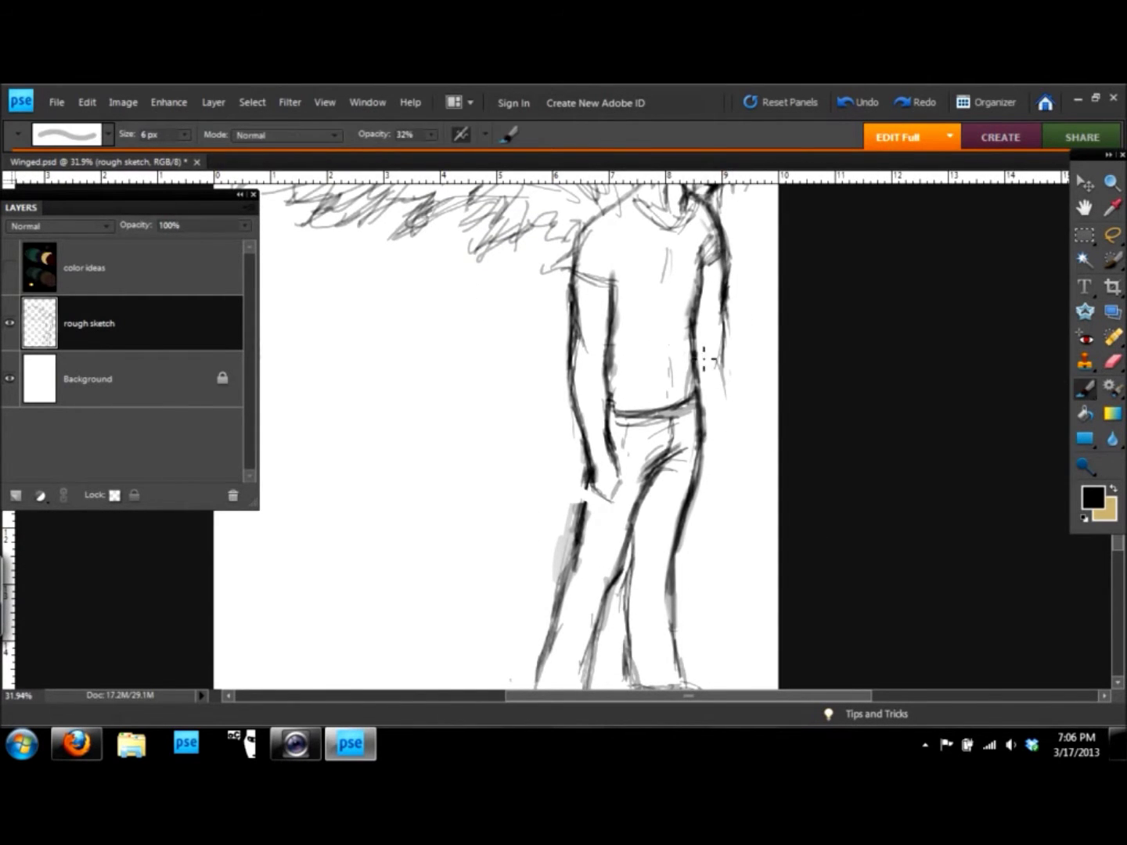
# Sketch lines along the torso's left edge, left arm, left thigh and shoulder.
pyautogui.moveTo(626, 288); pyautogui.dragTo(609, 363)
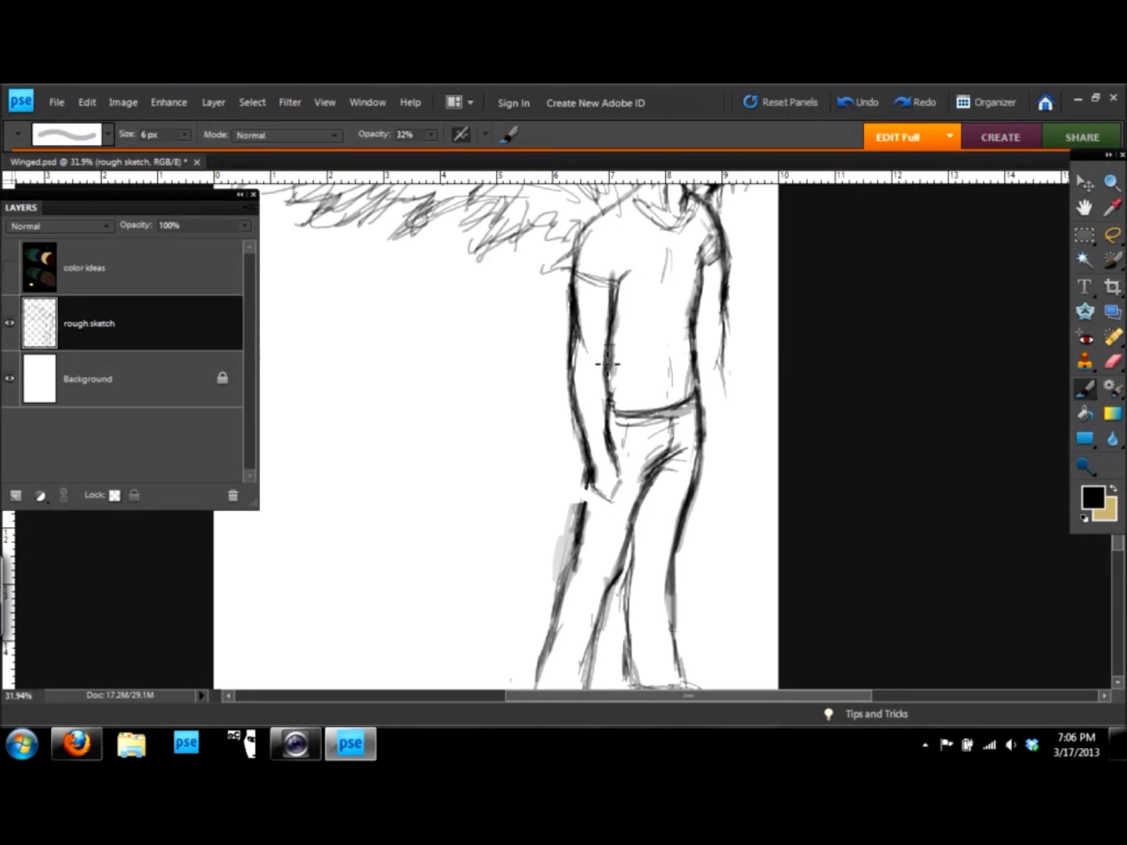
pyautogui.moveTo(588, 426); pyautogui.dragTo(570, 372)
pyautogui.moveTo(582, 461); pyautogui.dragTo(609, 520)
pyautogui.scroll(-3, 623, 501)
pyautogui.scroll(4, 609, 242)
pyautogui.moveTo(610, 235)
pyautogui.mouseDown()
pyautogui.moveTo(558, 274)
pyautogui.moveTo(610, 311)
pyautogui.mouseUp()
# Lighten then redarken the left arm's edges, and darken the right arm's outline.
pyautogui.press('e')
pyautogui.moveTo(571, 398); pyautogui.dragTo(567, 332)
pyautogui.press('b')
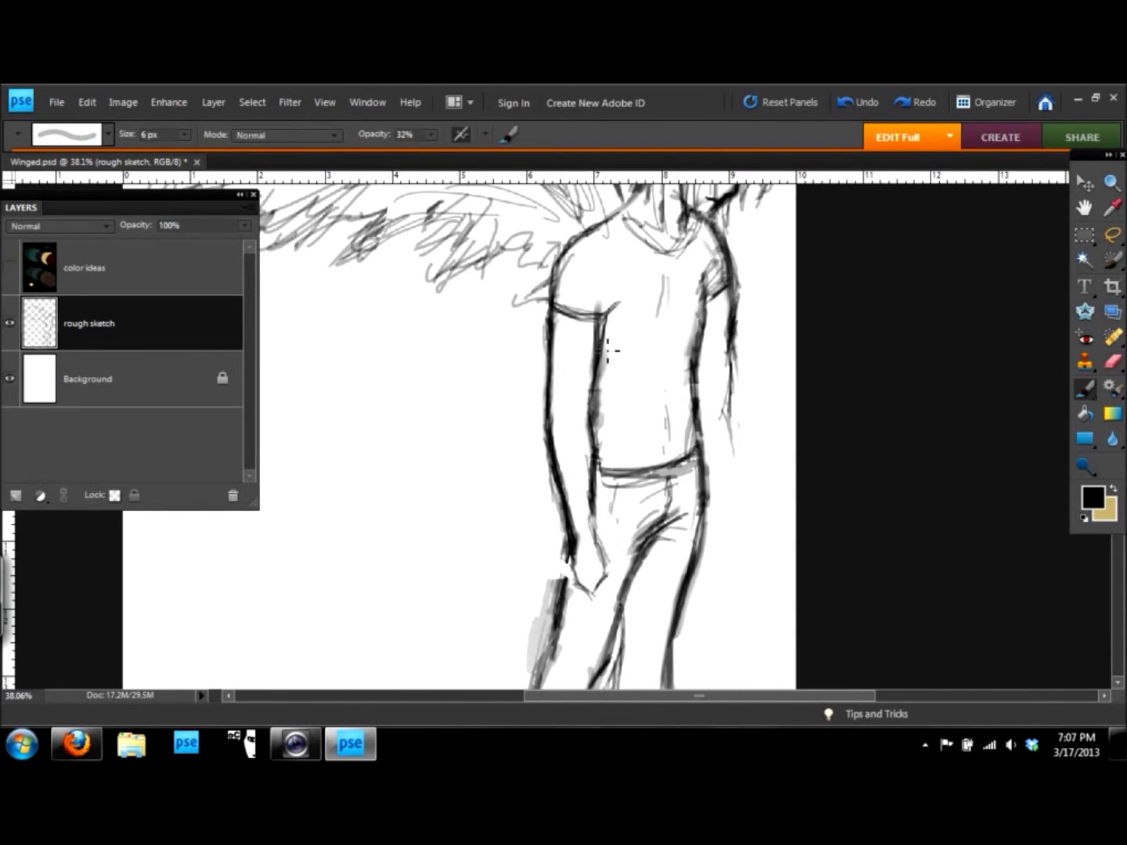
pyautogui.moveTo(557, 263); pyautogui.dragTo(553, 353)
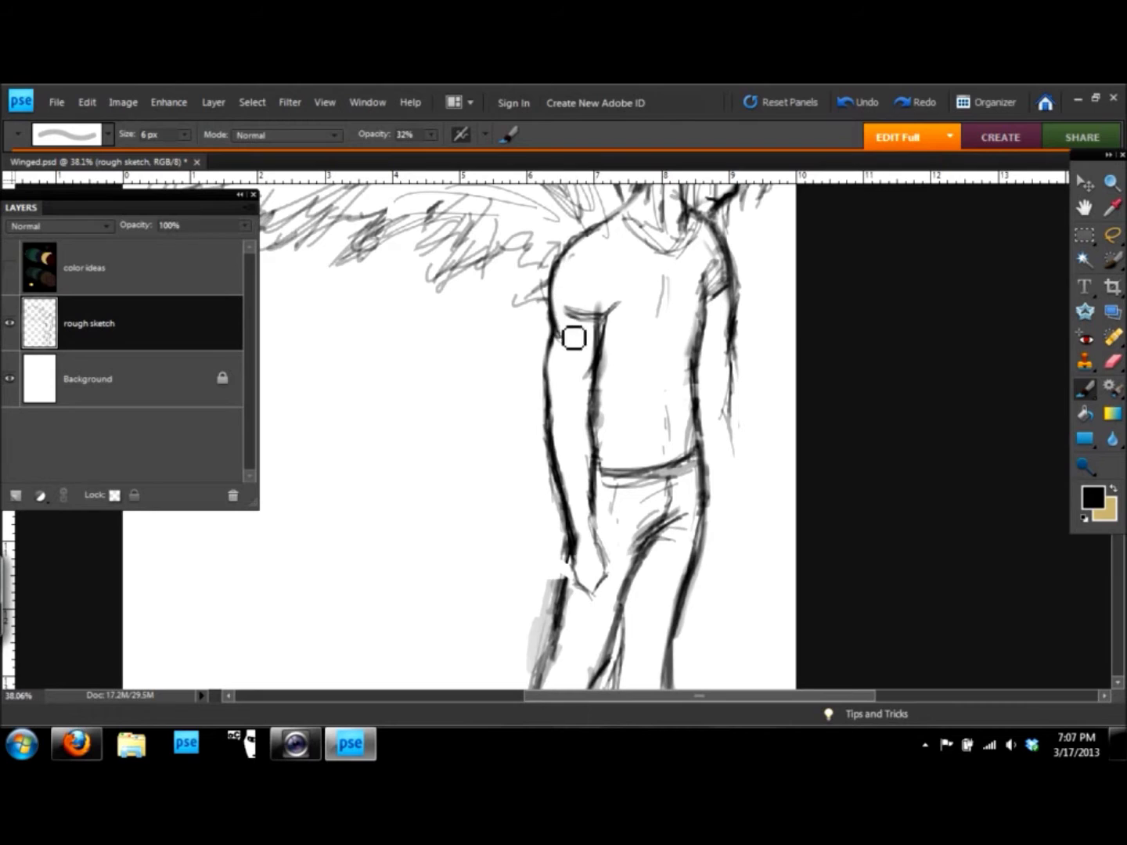
pyautogui.moveTo(557, 321); pyautogui.dragTo(585, 323)
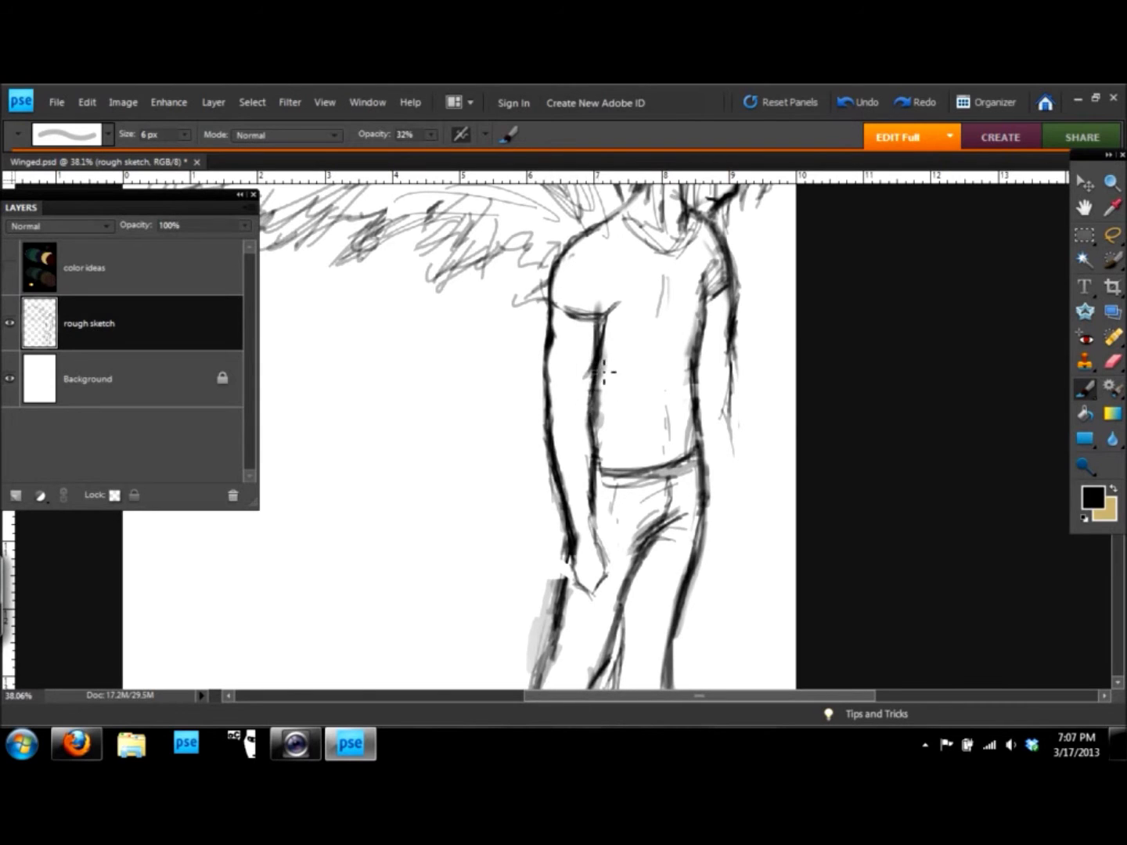
pyautogui.moveTo(588, 434); pyautogui.dragTo(599, 387)
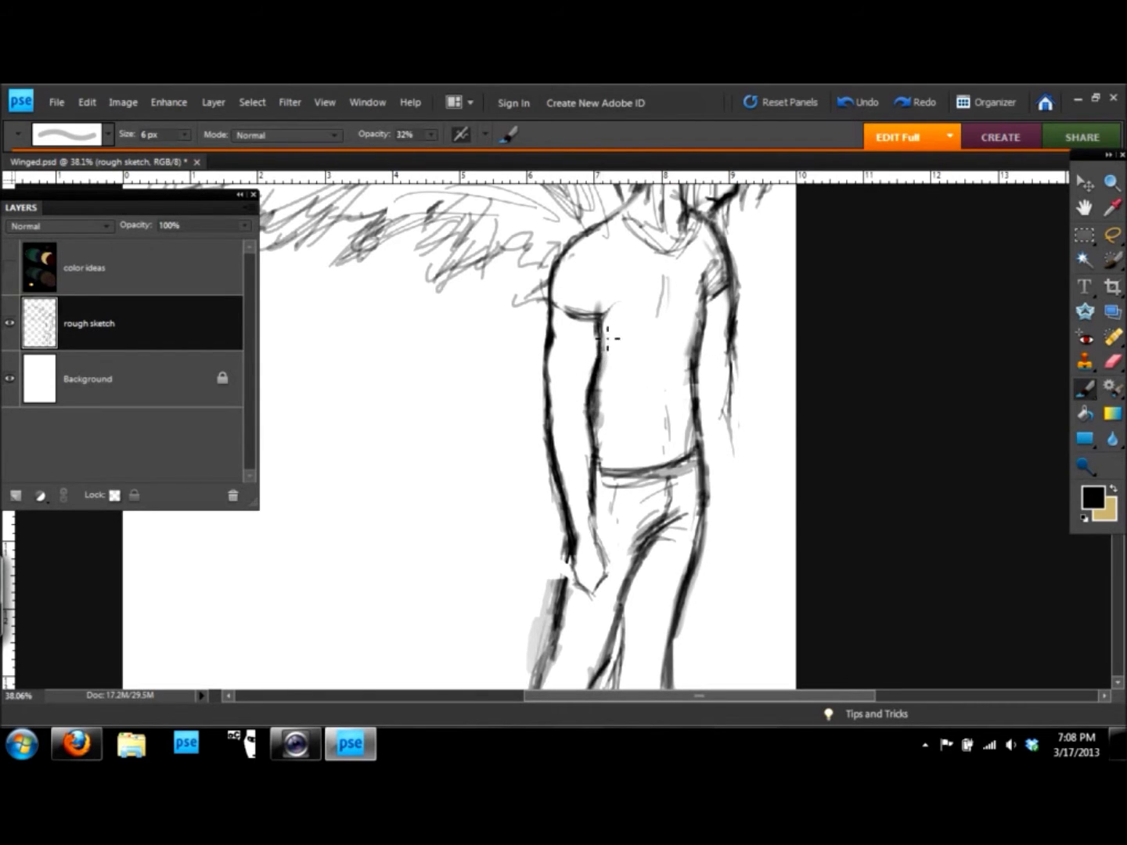
pyautogui.moveTo(732, 292)
pyautogui.mouseDown()
pyautogui.moveTo(737, 395)
pyautogui.moveTo(721, 495)
pyautogui.mouseUp()
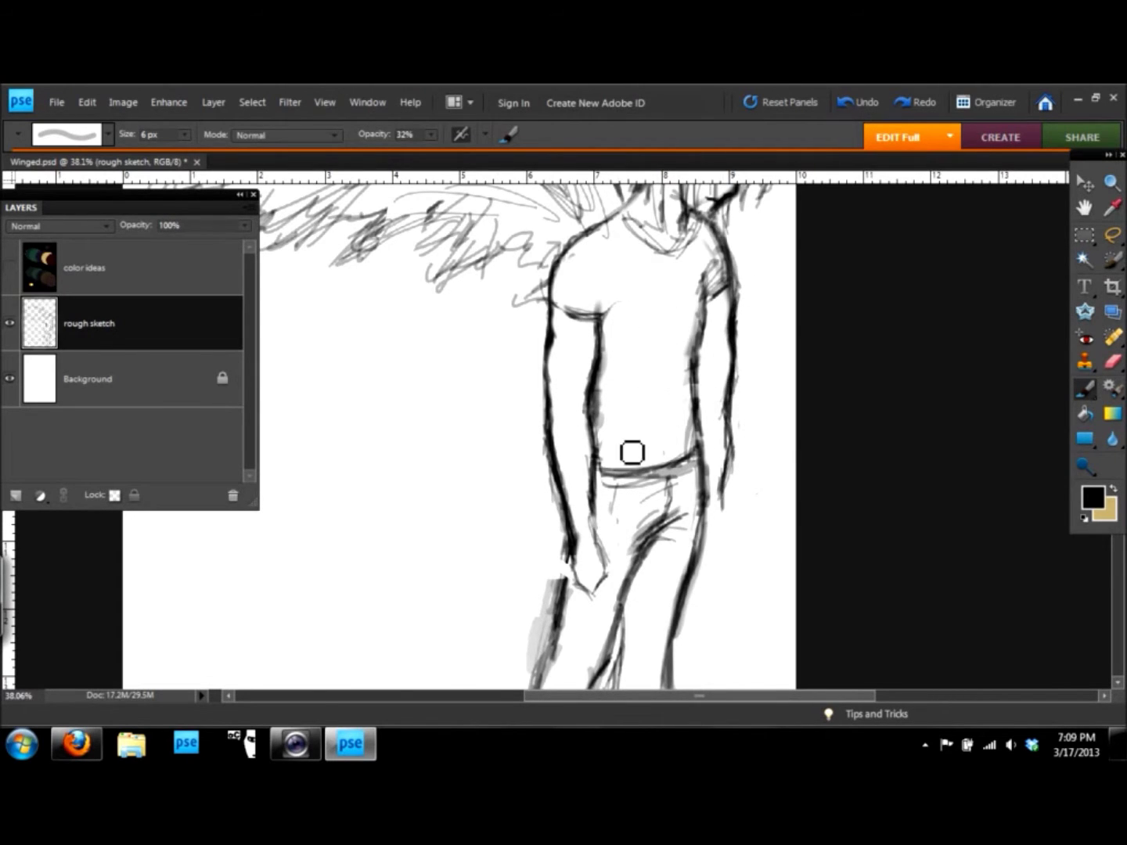
pyautogui.scroll(-3, 717, 548)
# Lasso the legs, nudge them with the Move tool, and deselect.
pyautogui.press('l')
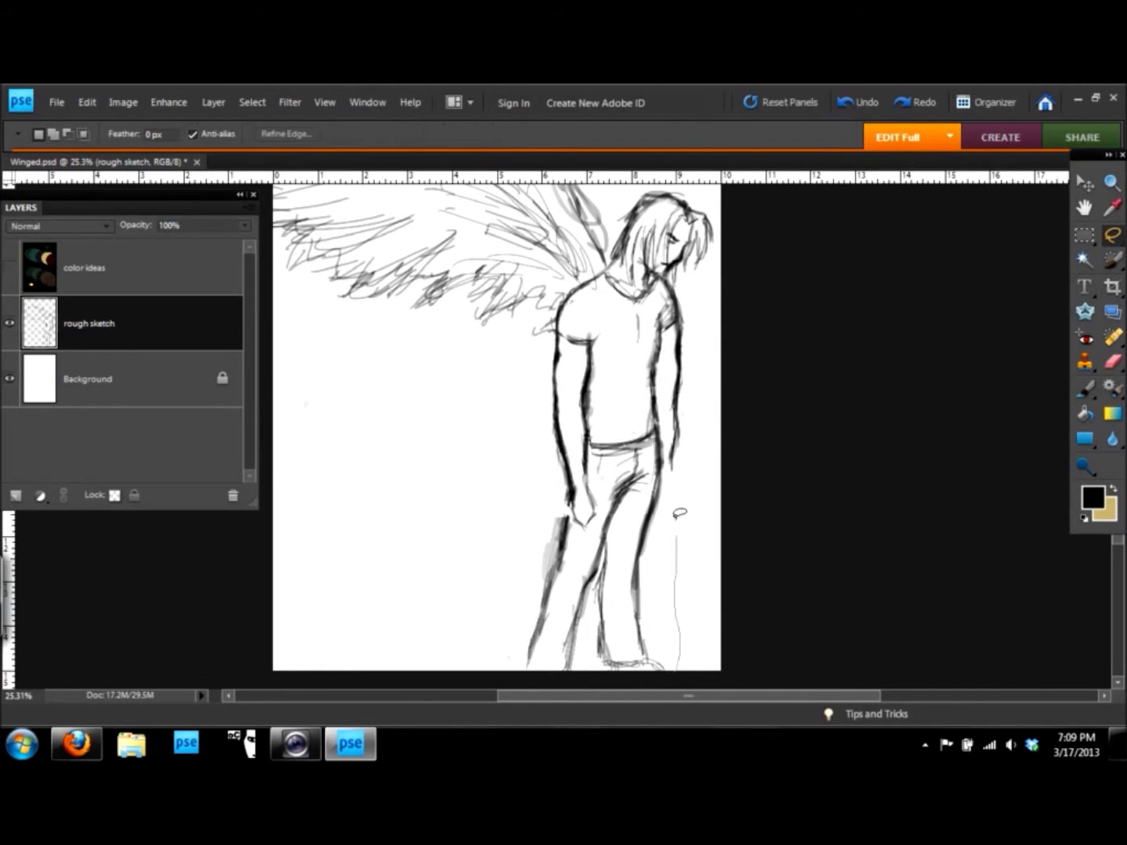
pyautogui.moveTo(601, 399); pyautogui.dragTo(435, 673)
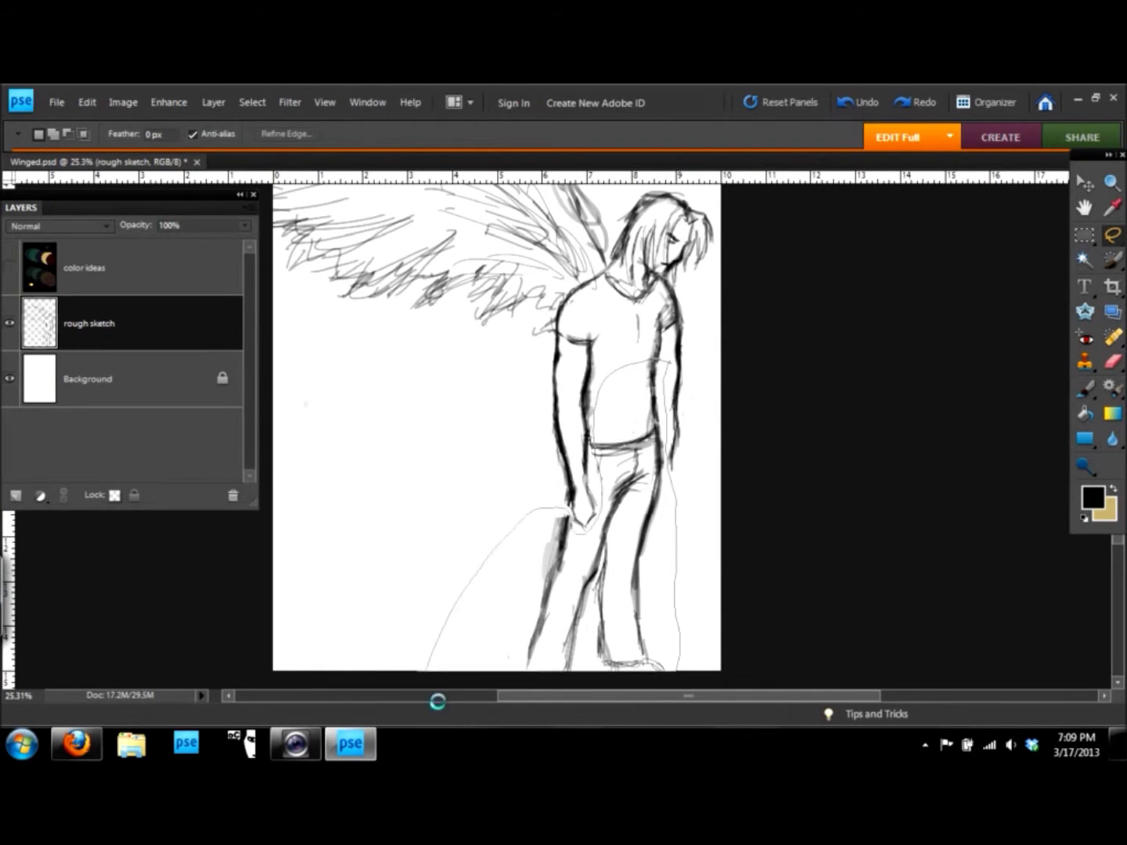
pyautogui.press('v')
pyautogui.hotkey('ctrl', 'd')
pyautogui.scroll(-2, 917, 526)
pyautogui.press('b')
pyautogui.scroll(-2, 916, 527)
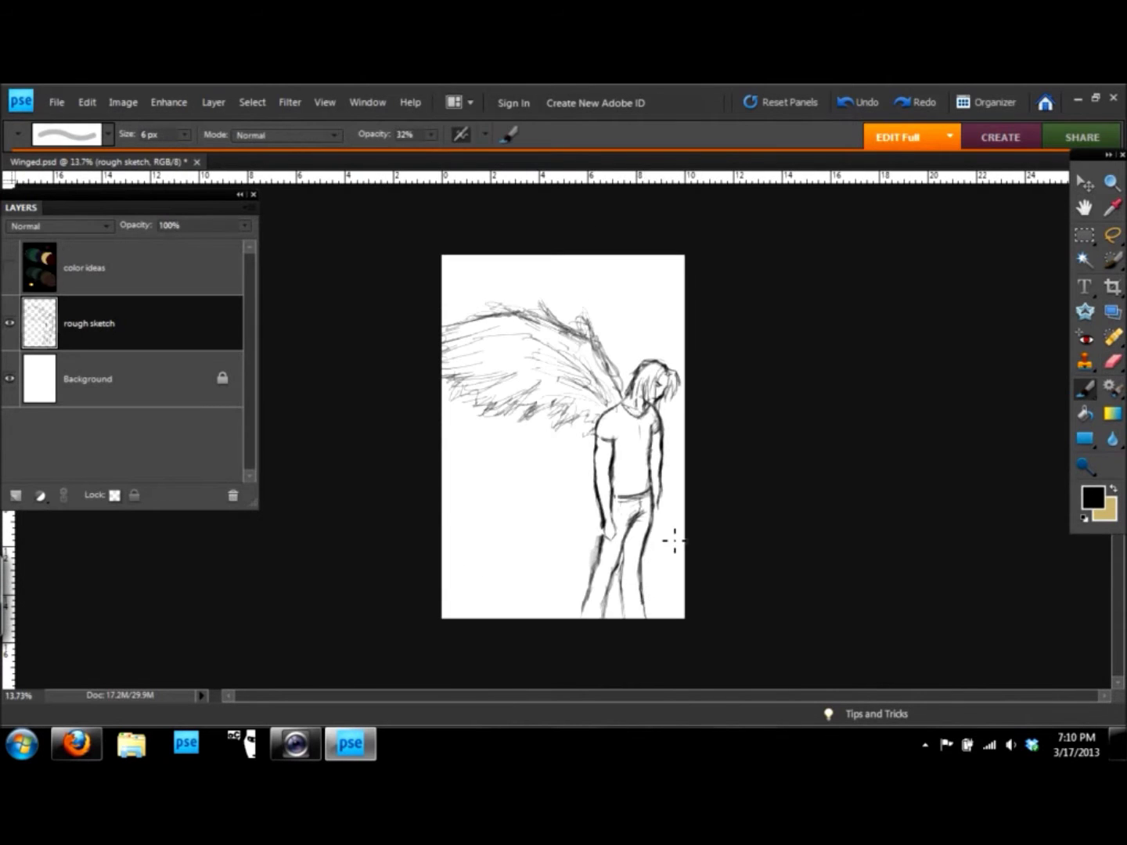
pyautogui.press('e')
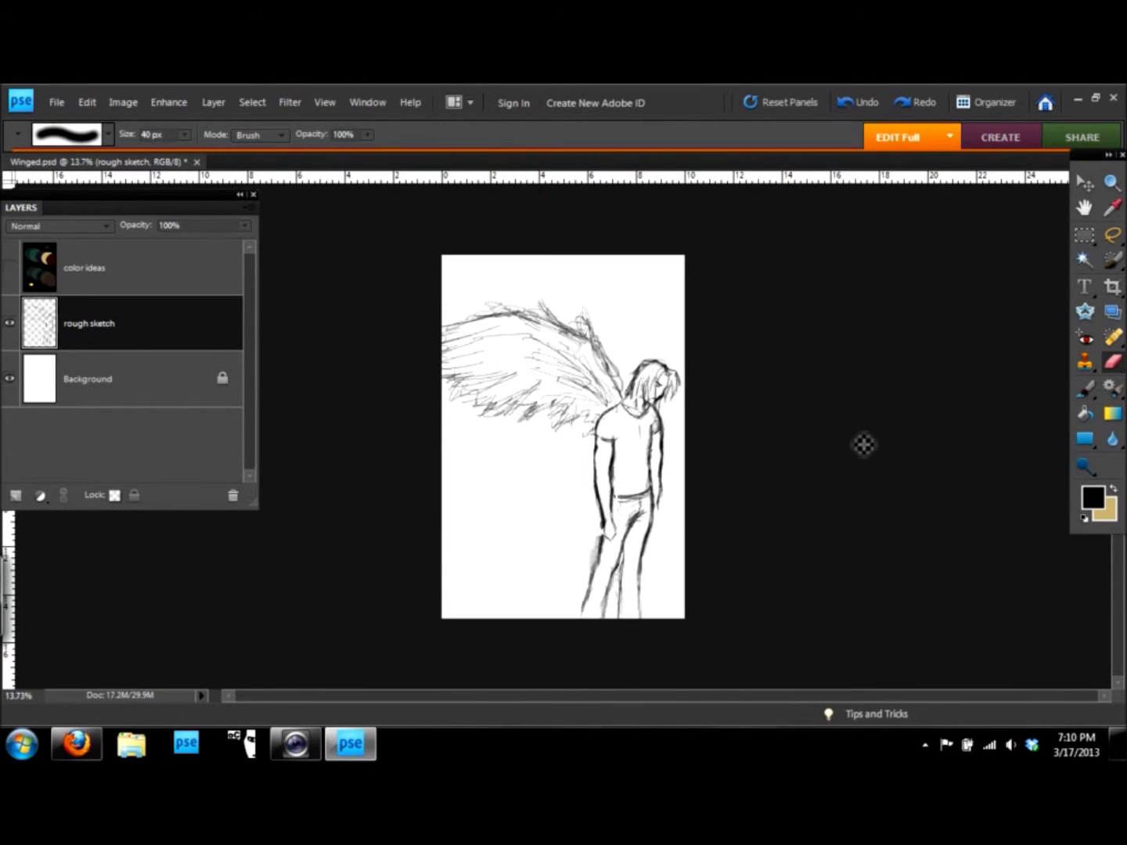
# Create a new blank layer named 'Lines' for clean linework.
pyautogui.scroll(3, 568, 486)
pyautogui.scroll(-2, 587, 491)
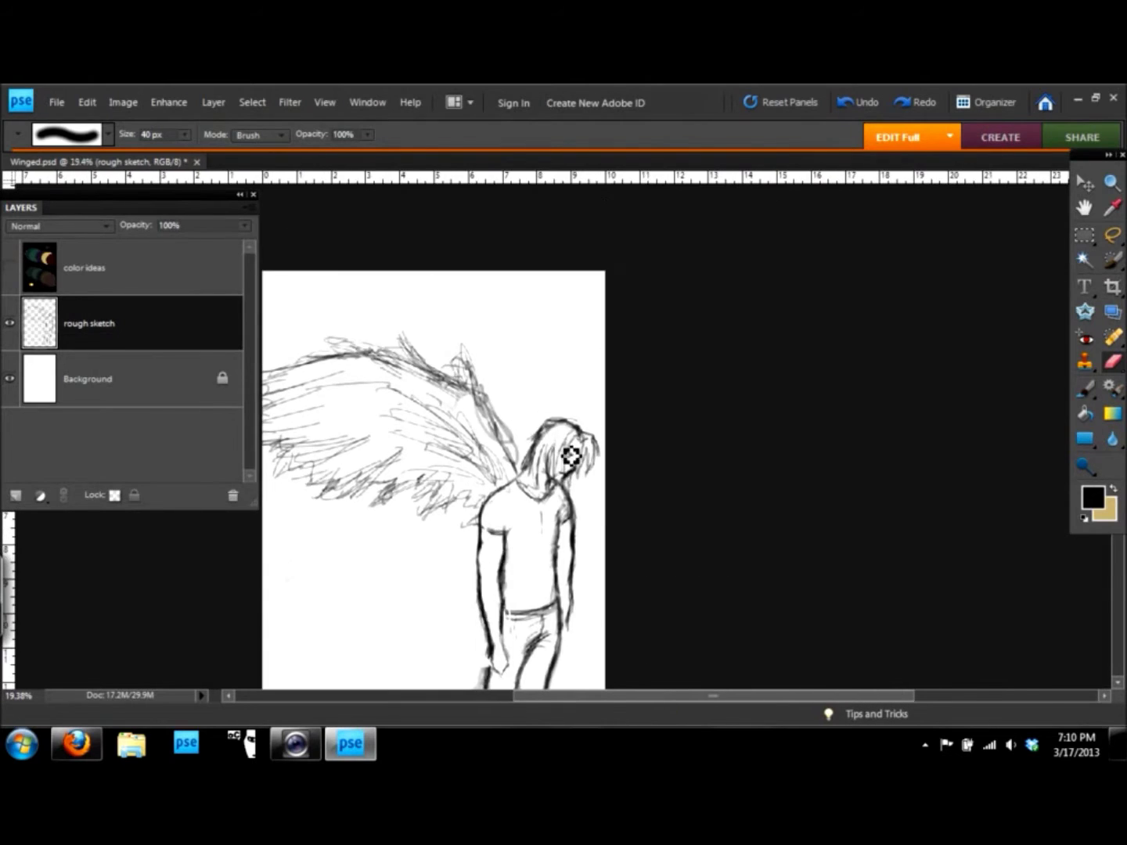
pyautogui.scroll(3, 574, 454)
pyautogui.hotkey('ctrl', 'shift', 'alt', 'n')
pyautogui.doubleClick(108, 320)
pyautogui.write('Lines')
pyautogui.press('Return')
# With a smaller brush, ink a line down the edge of the face.
pyautogui.scroll(4, 654, 302)
pyautogui.press('b')
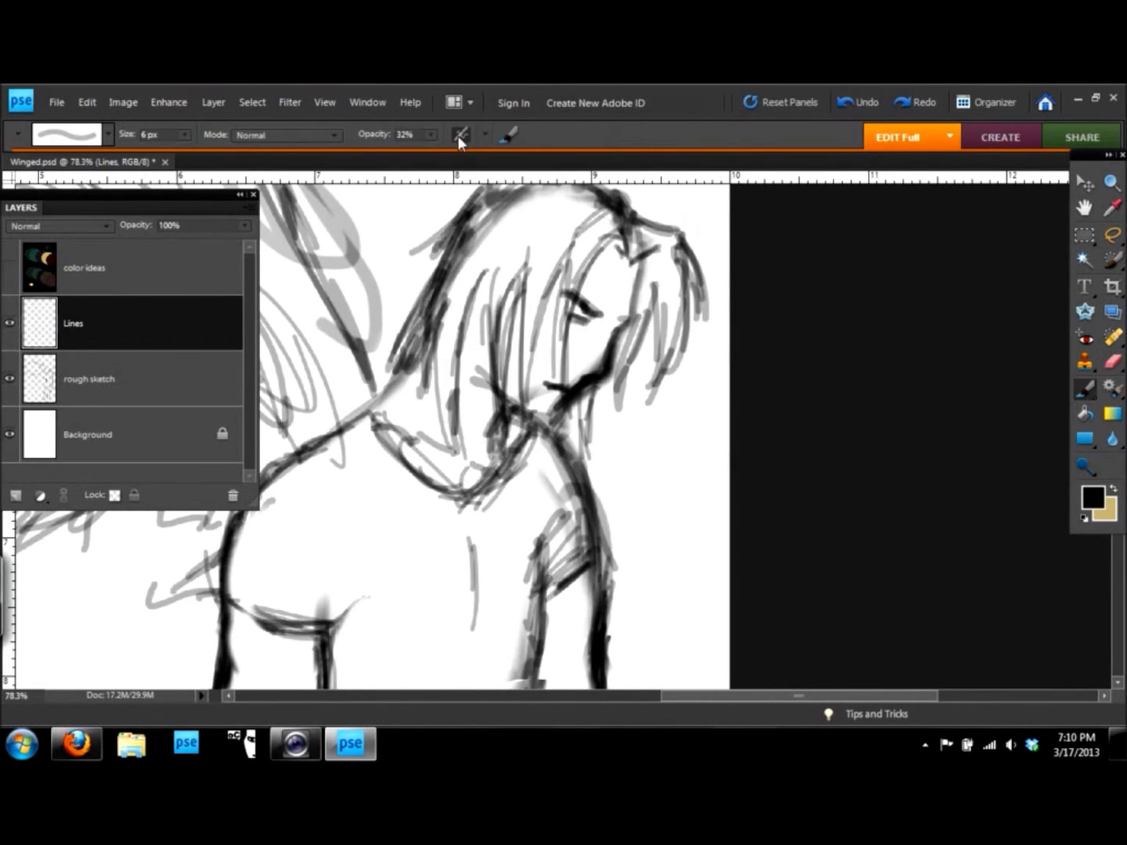
pyautogui.hotkey('ctrl', 'z')
pyautogui.scroll(4, 649, 281)
pyautogui.press('[')
pyautogui.press('[')
pyautogui.press('[')
pyautogui.moveTo(634, 245); pyautogui.dragTo(539, 558)
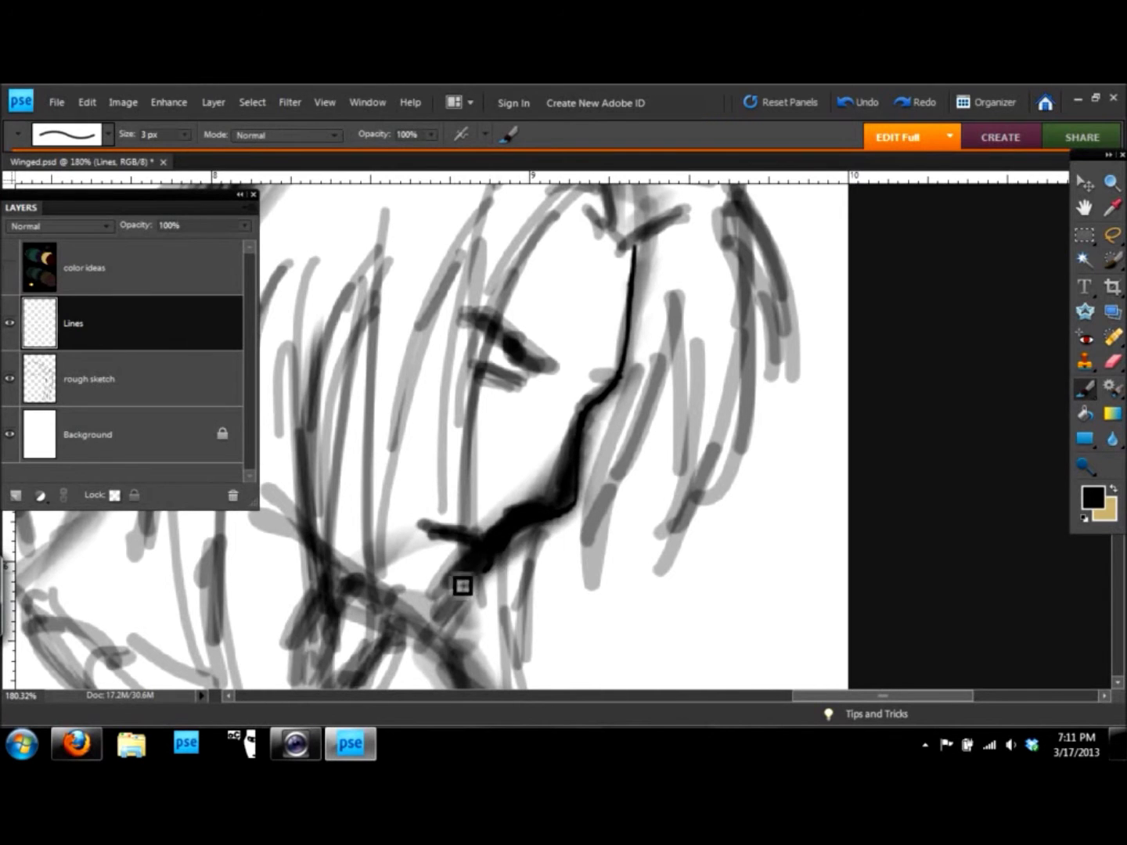
# Hide the rough sketch and ink the eye as a clean crescent.
pyautogui.click(9, 378)
pyautogui.click(345, 749)
pyautogui.moveTo(587, 376)
pyautogui.mouseDown()
pyautogui.moveTo(566, 377)
pyautogui.moveTo(520, 341)
pyautogui.mouseUp()
pyautogui.moveTo(615, 382); pyautogui.dragTo(587, 391)
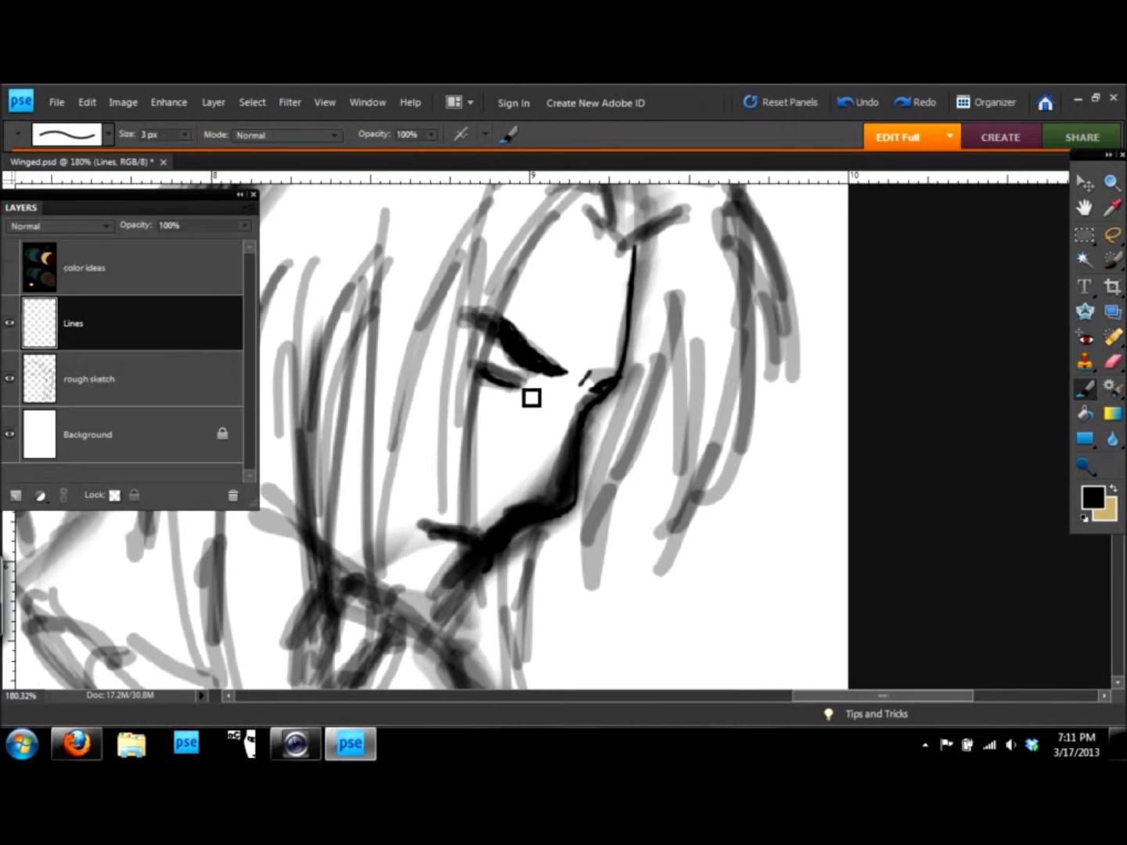
# Show the rough sketch at lower opacity and return to the Lines layer.
pyautogui.click(11, 384)
pyautogui.click(117, 379)
pyautogui.moveTo(139, 225); pyautogui.dragTo(113, 225)
pyautogui.click(117, 324)
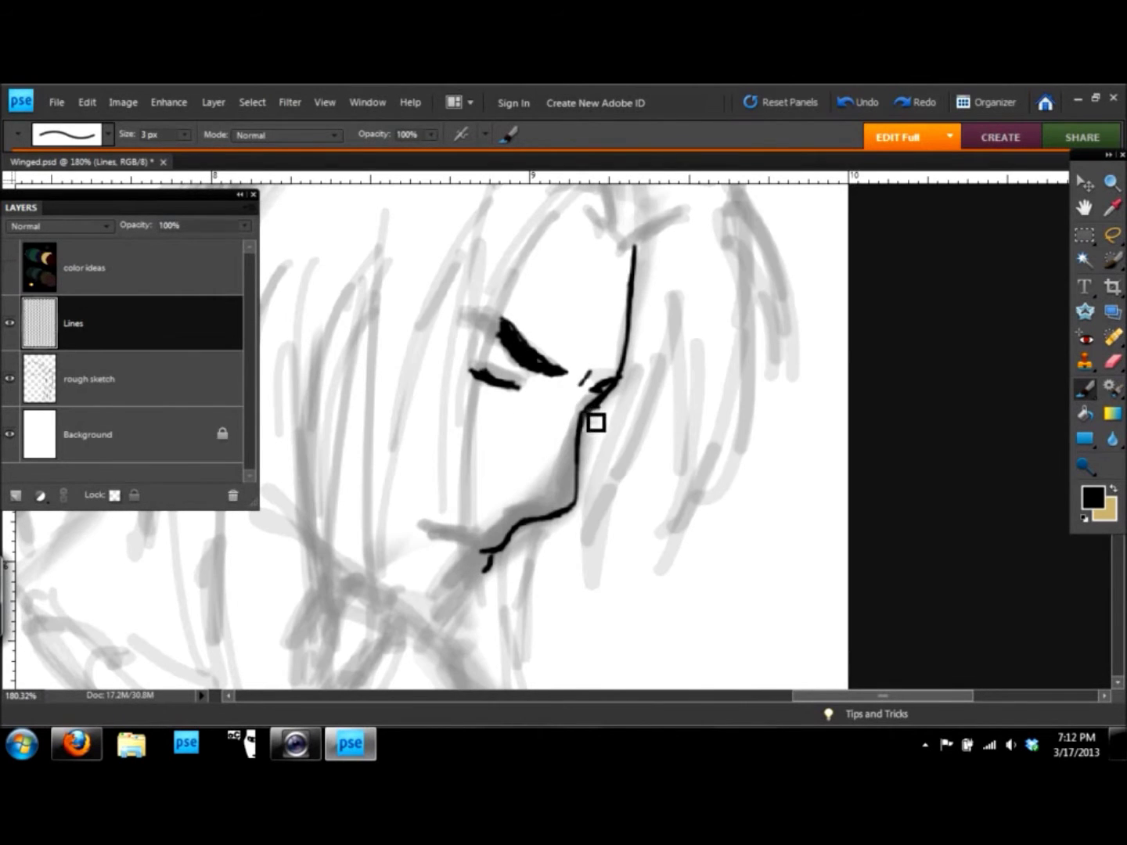
# Ink a line under the chin and a stroke at the top of the hair.
pyautogui.scroll(-3, 546, 510)
pyautogui.moveTo(484, 391)
pyautogui.mouseDown()
pyautogui.moveTo(511, 415)
pyautogui.moveTo(478, 470)
pyautogui.mouseUp()
pyautogui.scroll(-2, 363, 363)
pyautogui.moveTo(582, 420); pyautogui.dragTo(611, 584)
pyautogui.moveTo(641, 300)
pyautogui.mouseDown()
pyautogui.moveTo(683, 279)
pyautogui.moveTo(659, 594)
pyautogui.mouseUp()
# Ink hair strands beside the face and around the chin, redoing unwanted strands.
pyautogui.hotkey('ctrl', 'z')
pyautogui.moveTo(728, 355); pyautogui.dragTo(659, 556)
pyautogui.hotkey('ctrl', 'z')
pyautogui.moveTo(688, 382)
pyautogui.mouseDown()
pyautogui.moveTo(662, 552)
pyautogui.moveTo(641, 469)
pyautogui.moveTo(610, 574)
pyautogui.mouseUp()
pyautogui.moveTo(623, 435)
pyautogui.mouseDown()
pyautogui.moveTo(604, 555)
pyautogui.moveTo(547, 645)
pyautogui.mouseUp()
pyautogui.moveTo(537, 549); pyautogui.dragTo(511, 608)
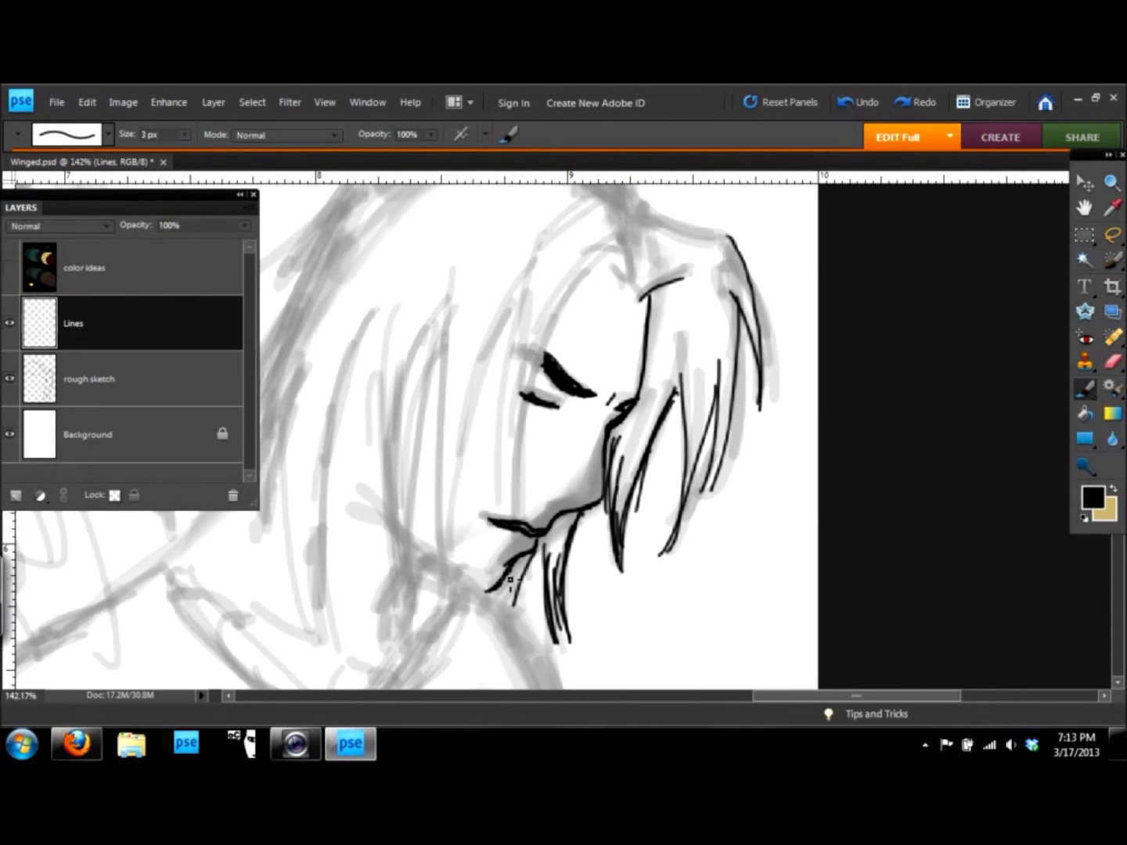
# Ink the top outline of the hair toward the crown and above the forehead.
pyautogui.scroll(-2, 638, 419)
pyautogui.moveTo(644, 402); pyautogui.dragTo(631, 356)
pyautogui.moveTo(714, 361); pyautogui.dragTo(641, 333)
pyautogui.moveTo(643, 338); pyautogui.dragTo(600, 307)
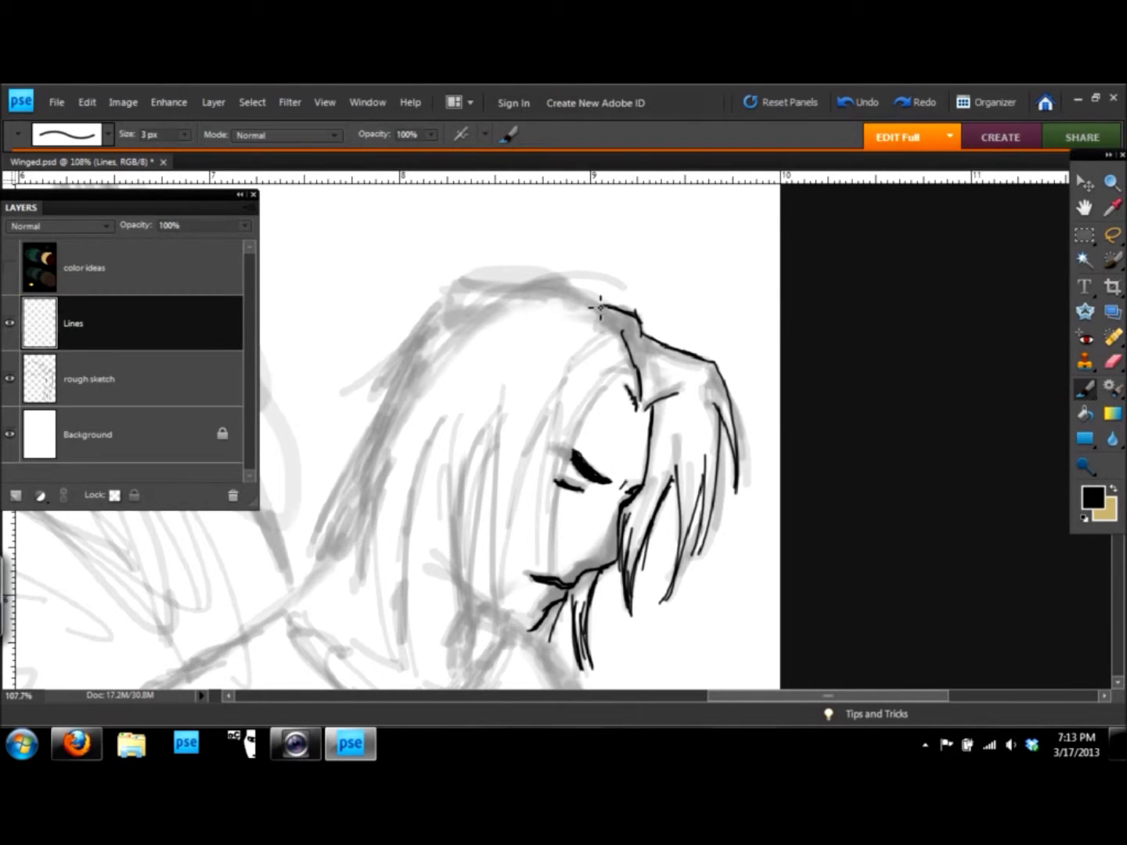
# Ink strands down the hair's left side to its lower tips.
pyautogui.moveTo(452, 276); pyautogui.dragTo(335, 389)
pyautogui.moveTo(432, 301); pyautogui.dragTo(345, 485)
pyautogui.moveTo(384, 398); pyautogui.dragTo(301, 610)
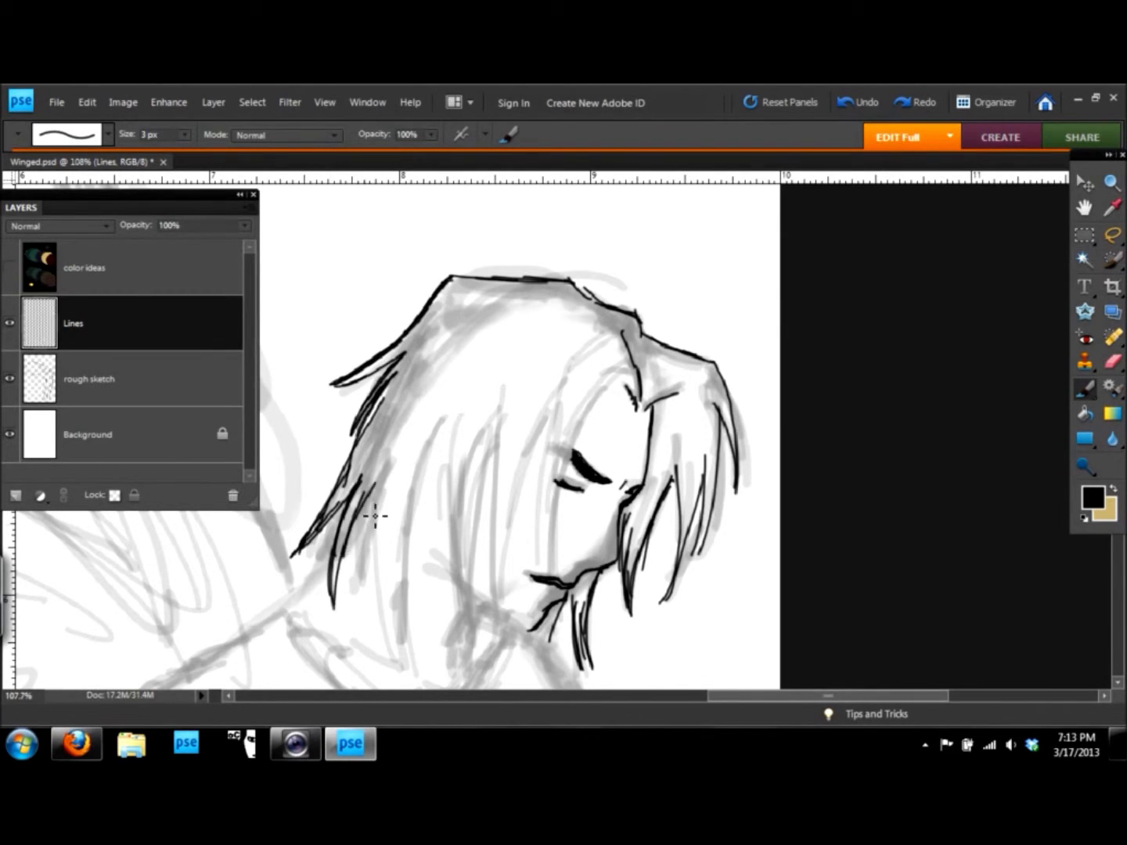
pyautogui.moveTo(414, 478); pyautogui.dragTo(365, 669)
pyautogui.scroll(-2, 553, 543)
pyautogui.scroll(2, 554, 544)
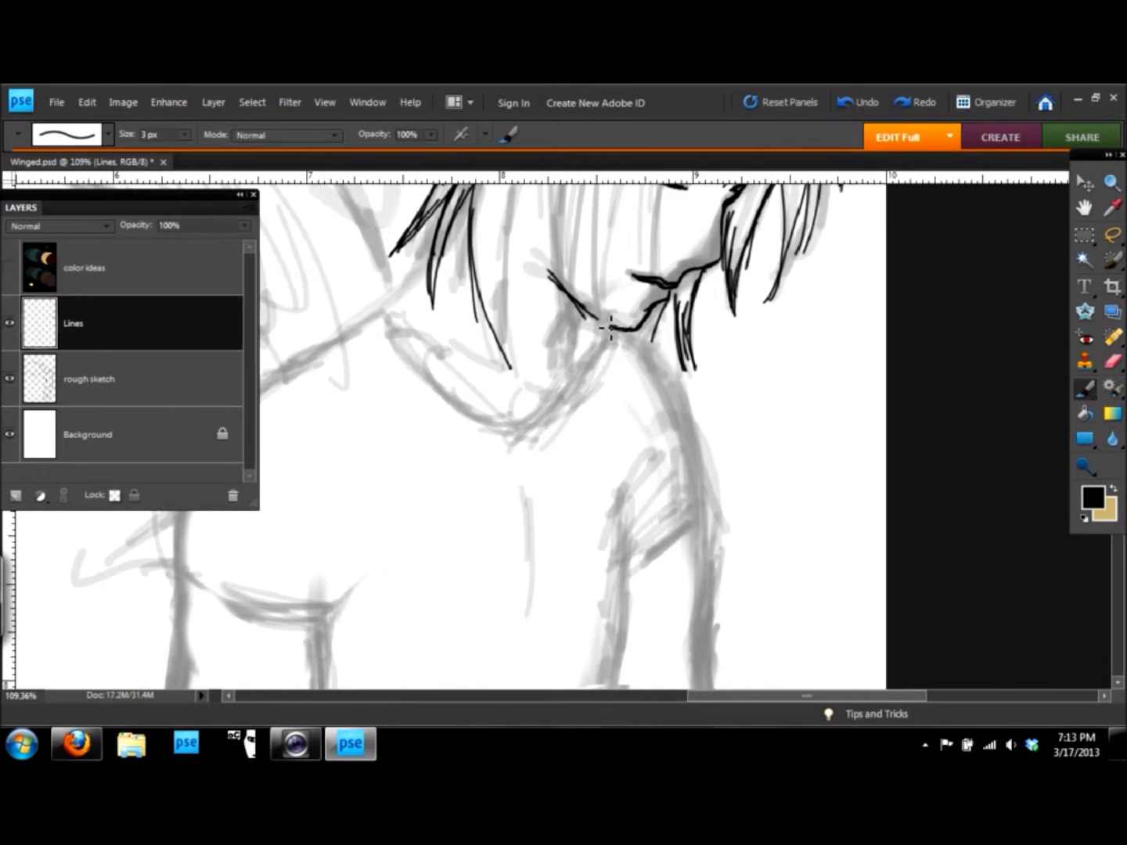
pyautogui.scroll(-2, 609, 327)
pyautogui.scroll(2, 635, 360)
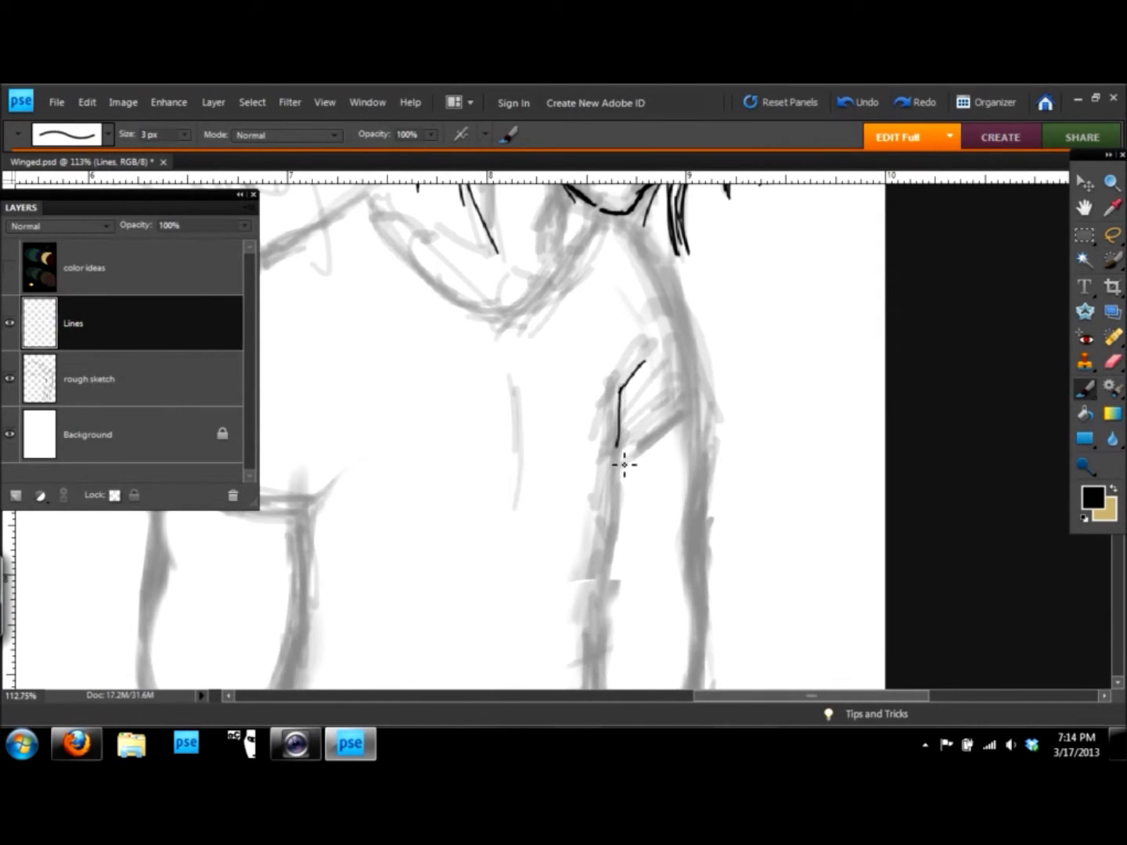
pyautogui.scroll(-1, 683, 398)
pyautogui.scroll(-1, 658, 485)
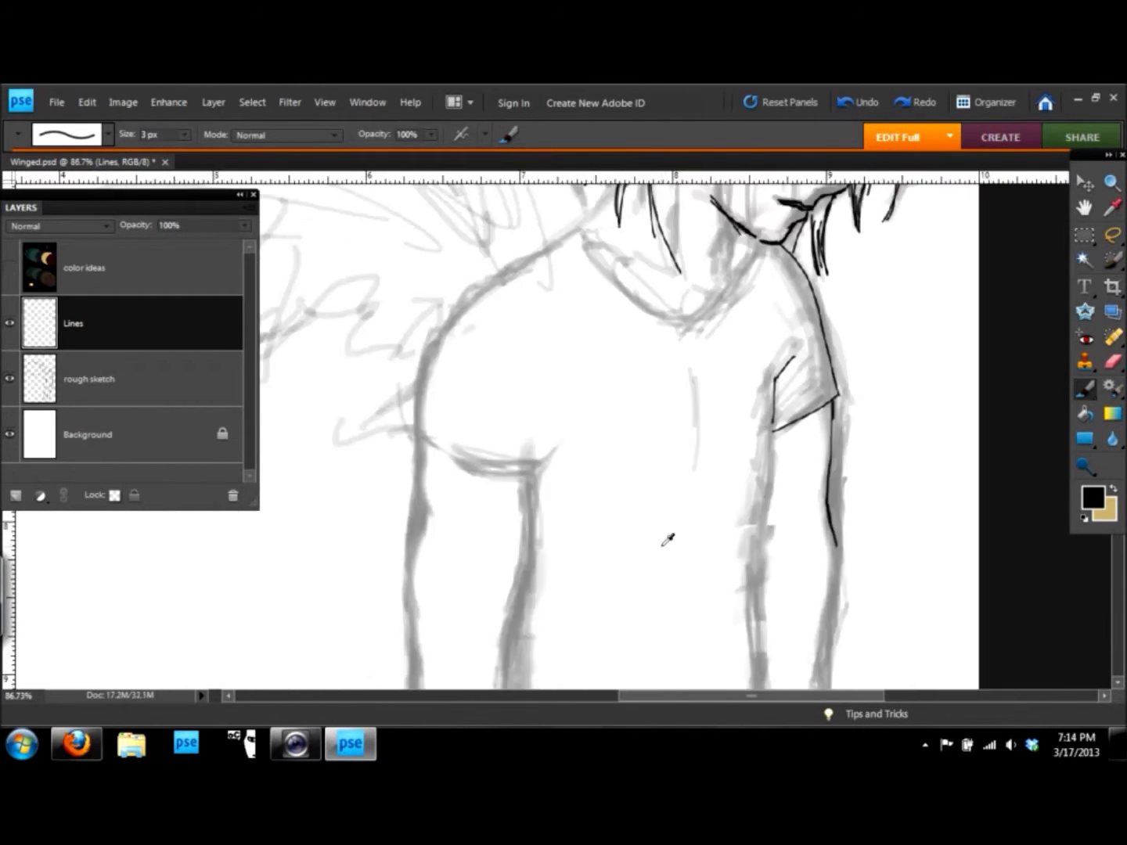
pyautogui.scroll(-3, 667, 541)
pyautogui.scroll(2, 667, 554)
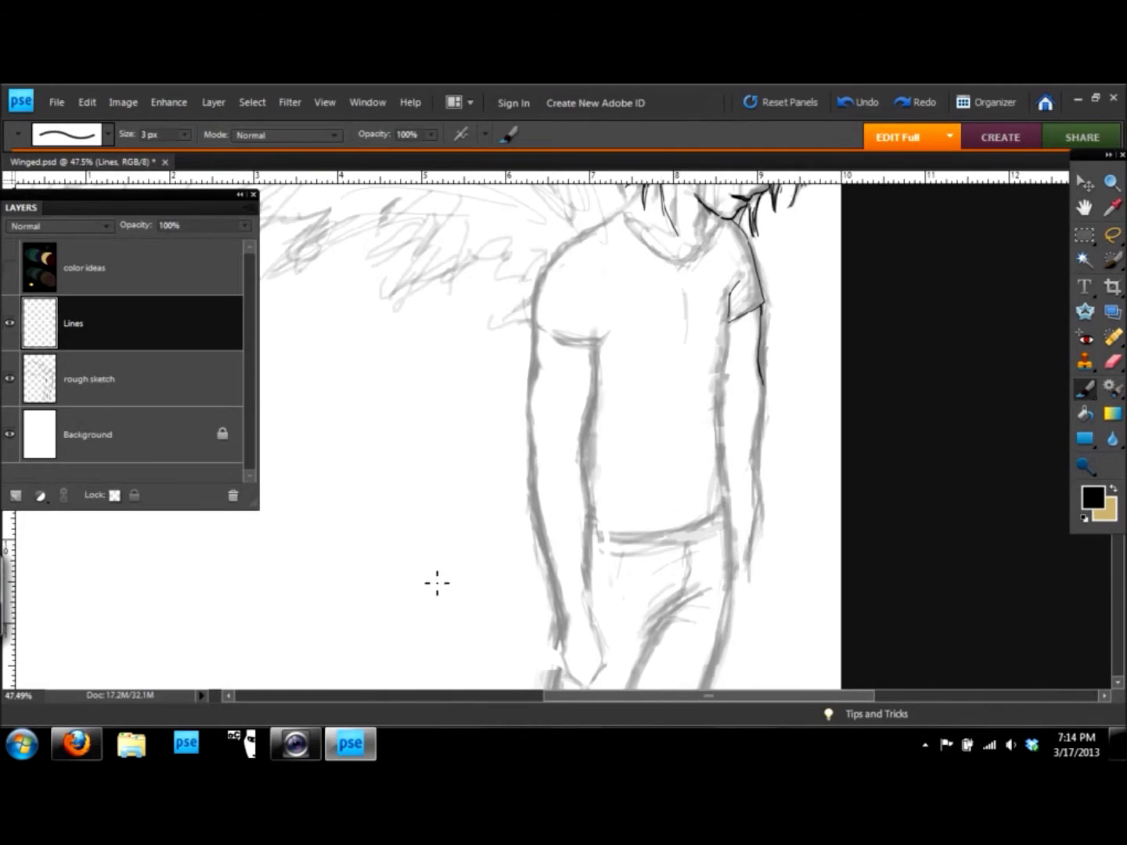
pyautogui.scroll(2, 614, 406)
# Ink the arm's left edge, armpit and neck lines, undoing a stray collar stroke.
pyautogui.moveTo(617, 404)
pyautogui.mouseDown()
pyautogui.moveTo(499, 561)
pyautogui.moveTo(607, 608)
pyautogui.mouseUp()
pyautogui.moveTo(646, 372); pyautogui.dragTo(743, 464)
pyautogui.hotkey('ctrl', 'z')
pyautogui.scroll(3, 794, 476)
pyautogui.moveTo(800, 345); pyautogui.dragTo(785, 405)
pyautogui.moveTo(829, 363); pyautogui.dragTo(732, 477)
pyautogui.moveTo(706, 419); pyautogui.dragTo(649, 379)
pyautogui.scroll(-3, 654, 377)
pyautogui.scroll(-3, 654, 376)
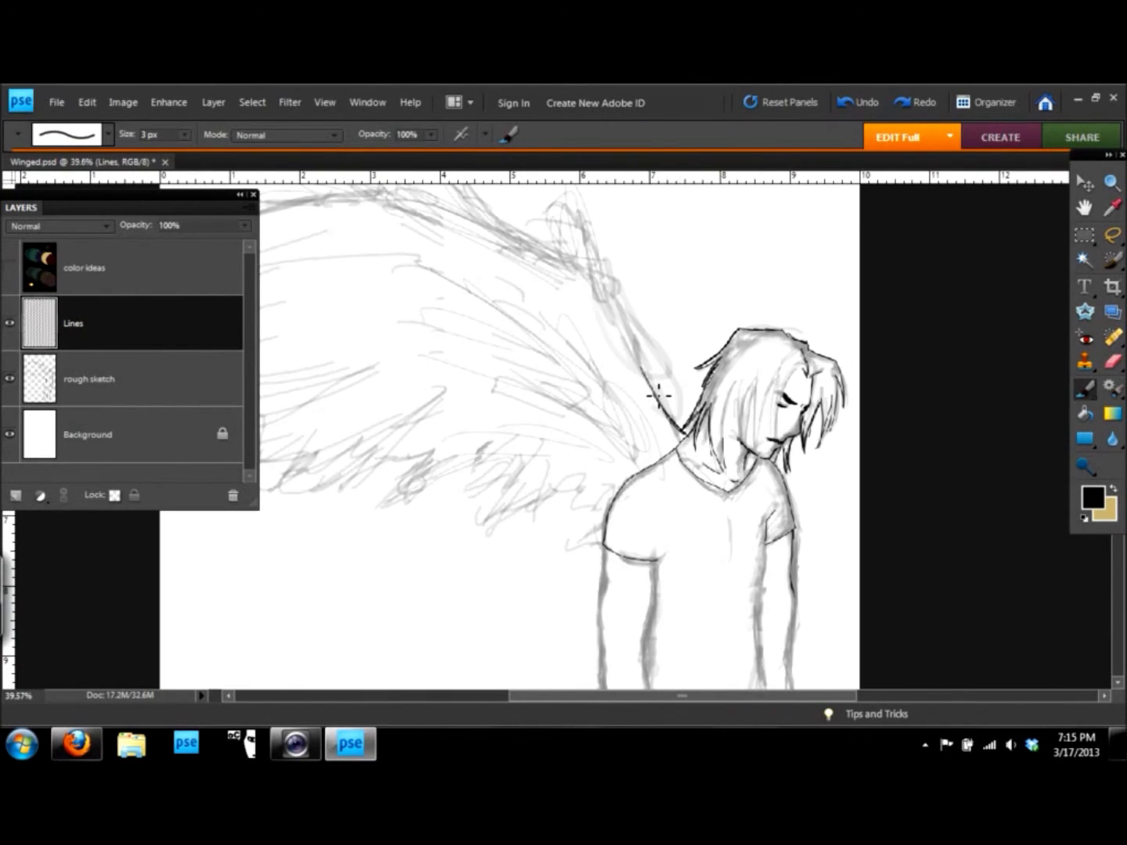
# Outline the wing tip and add feather strokes near the shoulder and wing tip.
pyautogui.moveTo(585, 222)
pyautogui.mouseDown()
pyautogui.moveTo(505, 212)
pyautogui.moveTo(637, 244)
pyautogui.moveTo(664, 288)
pyautogui.moveTo(530, 243)
pyautogui.mouseUp()
pyautogui.press('e')
pyautogui.press('b')
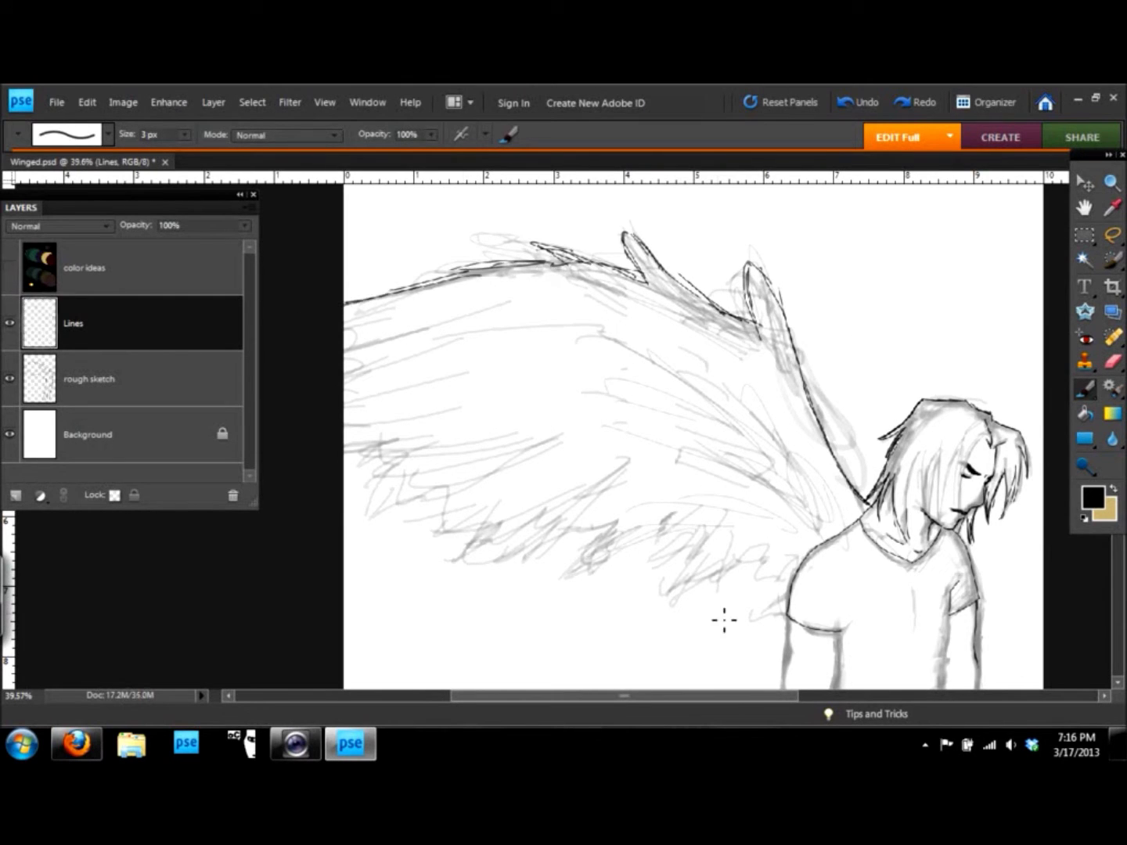
pyautogui.scroll(3, 724, 620)
pyautogui.moveTo(664, 575)
pyautogui.mouseDown()
pyautogui.moveTo(642, 510)
pyautogui.moveTo(496, 414)
pyautogui.moveTo(353, 477)
pyautogui.mouseUp()
pyautogui.scroll(-3, 444, 479)
pyautogui.moveTo(540, 419); pyautogui.dragTo(415, 461)
pyautogui.moveTo(434, 390); pyautogui.dragTo(349, 426)
pyautogui.moveTo(384, 344); pyautogui.dragTo(284, 407)
pyautogui.scroll(-3, 442, 443)
pyautogui.scroll(2, 443, 443)
pyautogui.scroll(2, 440, 442)
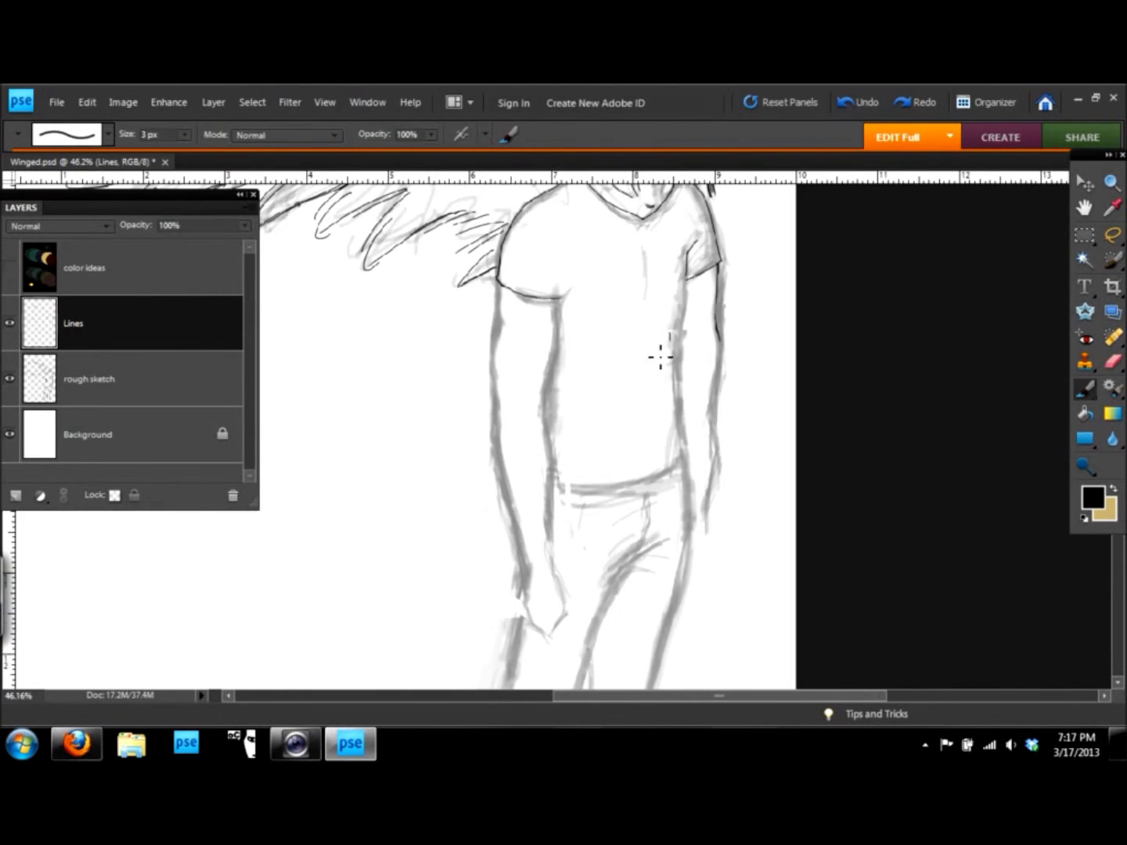
pyautogui.scroll(3, 707, 320)
# Ink the fabric fold lines below the trouser waistband.
pyautogui.moveTo(627, 619); pyautogui.dragTo(811, 463)
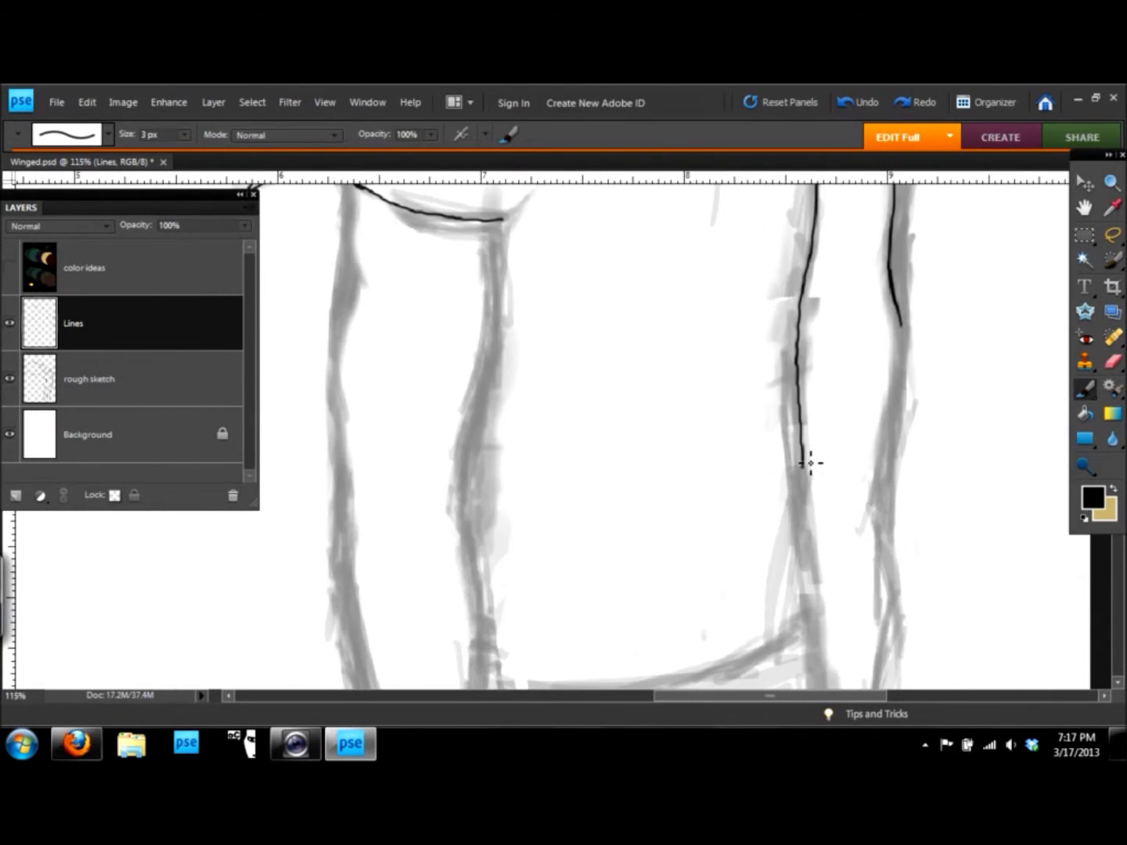
pyautogui.hotkey('ctrl', '0')
pyautogui.scroll(4, 489, 400)
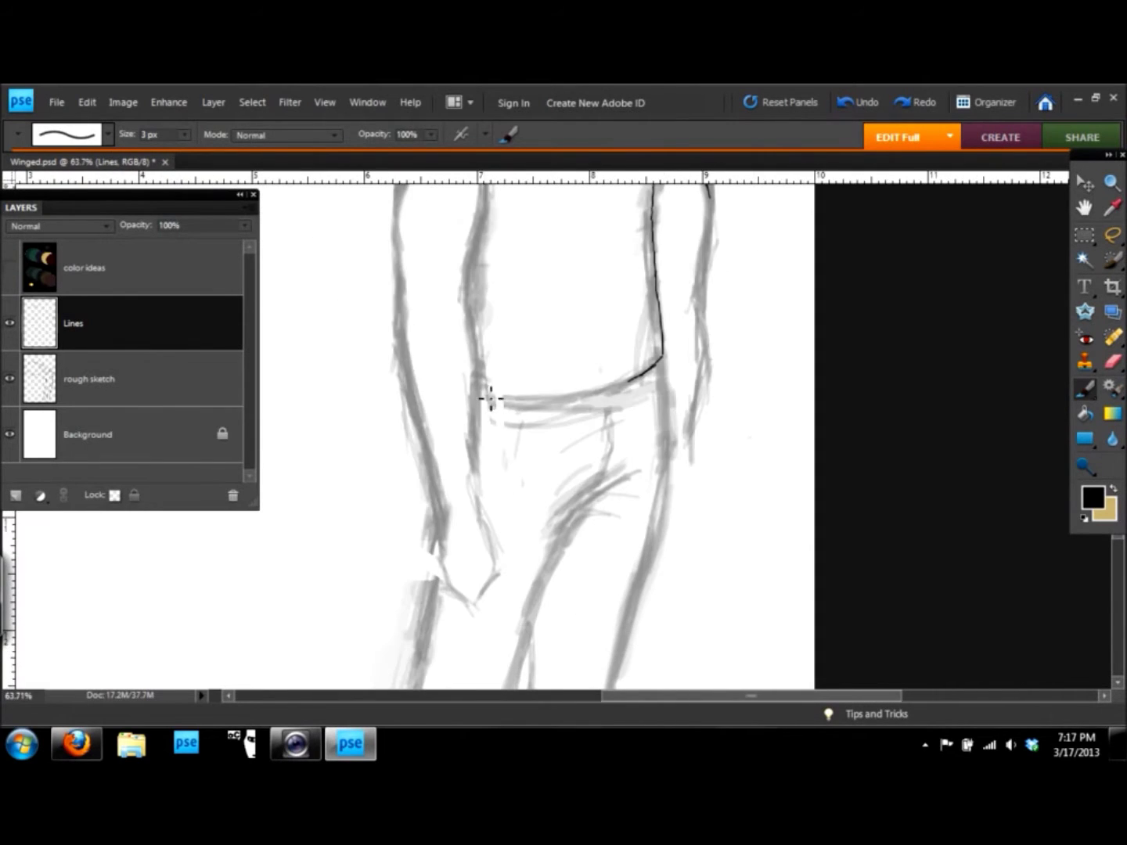
pyautogui.scroll(1, 659, 487)
pyautogui.moveTo(623, 482)
pyautogui.mouseDown()
pyautogui.moveTo(540, 540)
pyautogui.moveTo(508, 616)
pyautogui.mouseUp()
pyautogui.moveTo(532, 519)
pyautogui.mouseDown()
pyautogui.moveTo(633, 499)
pyautogui.moveTo(625, 446)
pyautogui.mouseUp()
pyautogui.moveTo(571, 429); pyautogui.dragTo(623, 415)
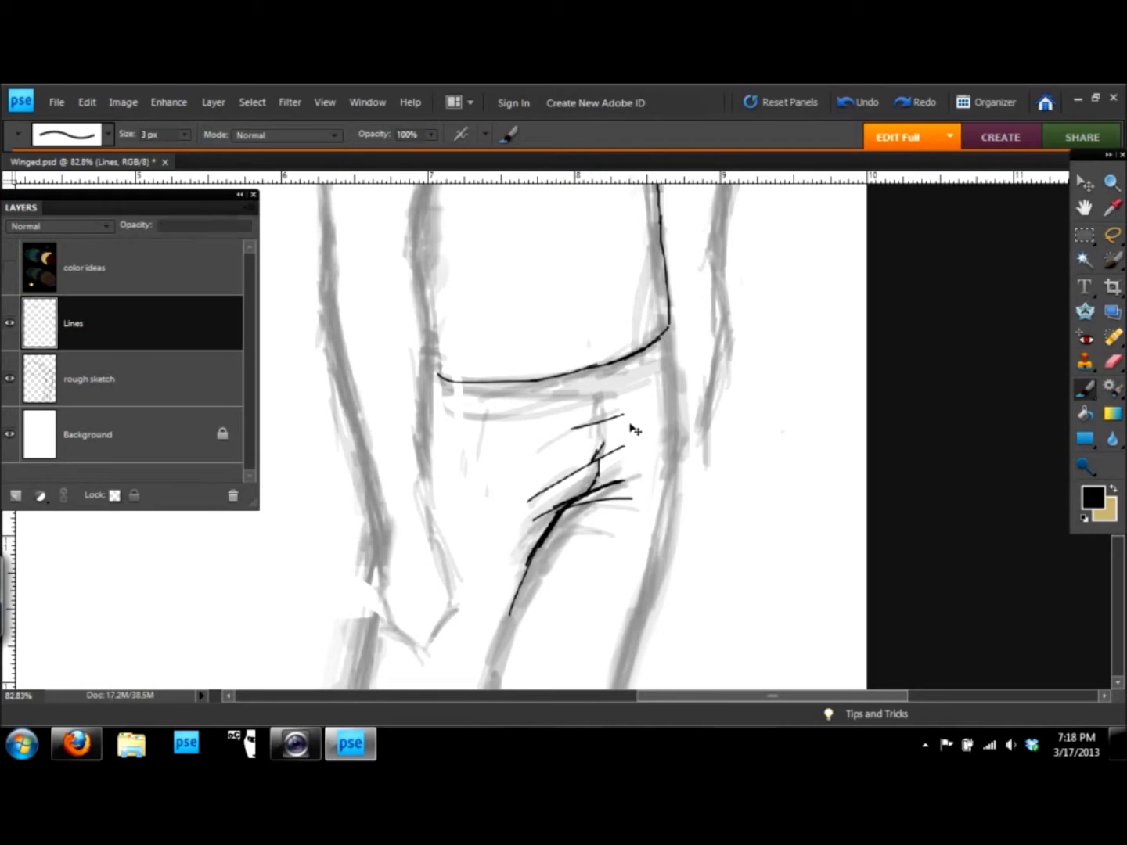
# Ink the long contour down the leg's right side, redrawing it after an undo.
pyautogui.hotkey('ctrl', '0')
pyautogui.scroll(2, 614, 475)
pyautogui.moveTo(710, 483); pyautogui.dragTo(639, 393)
pyautogui.moveTo(638, 188)
pyautogui.mouseDown()
pyautogui.moveTo(639, 376)
pyautogui.moveTo(540, 681)
pyautogui.mouseUp()
pyautogui.hotkey('ctrl', 'z')
pyautogui.scroll(-2, 689, 564)
pyautogui.moveTo(670, 482); pyautogui.dragTo(670, 503)
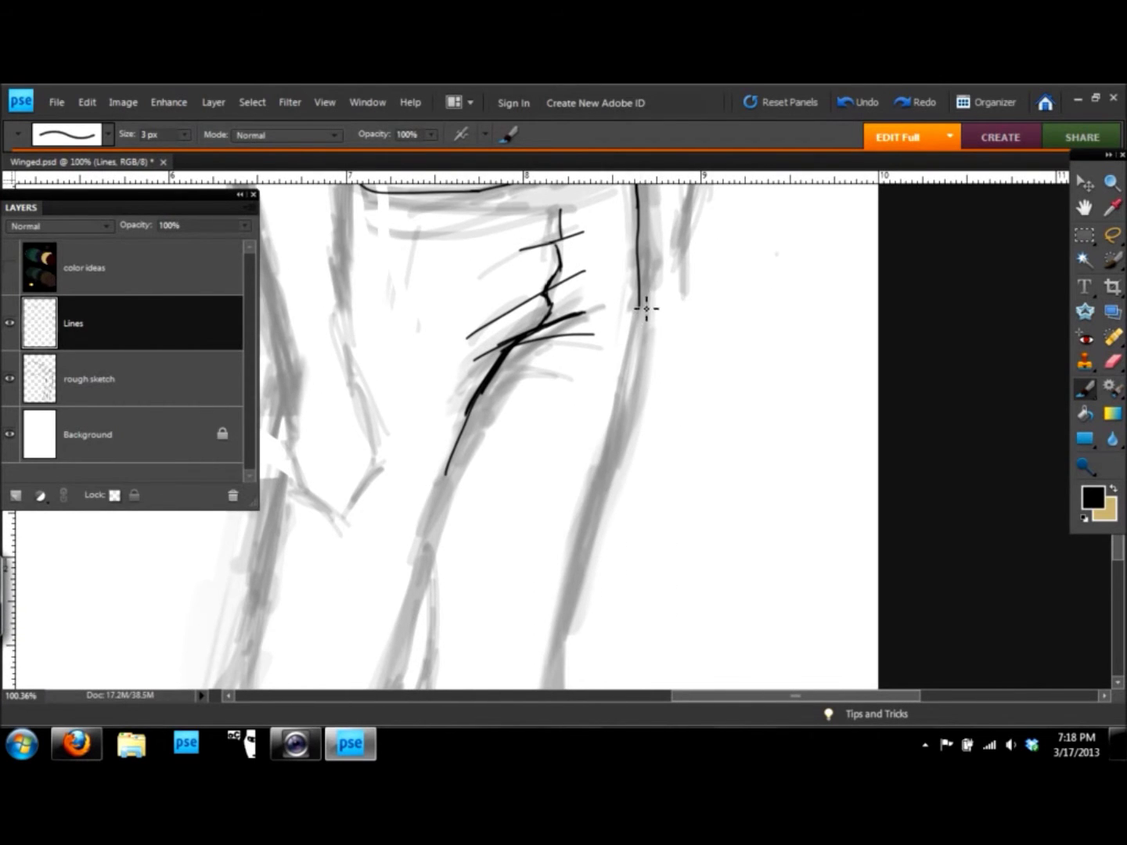
pyautogui.moveTo(646, 308); pyautogui.dragTo(565, 581)
# Extend the calf line downward and add a short stroke on the leg.
pyautogui.hotkey('ctrl', '0')
pyautogui.scroll(1, 485, 252)
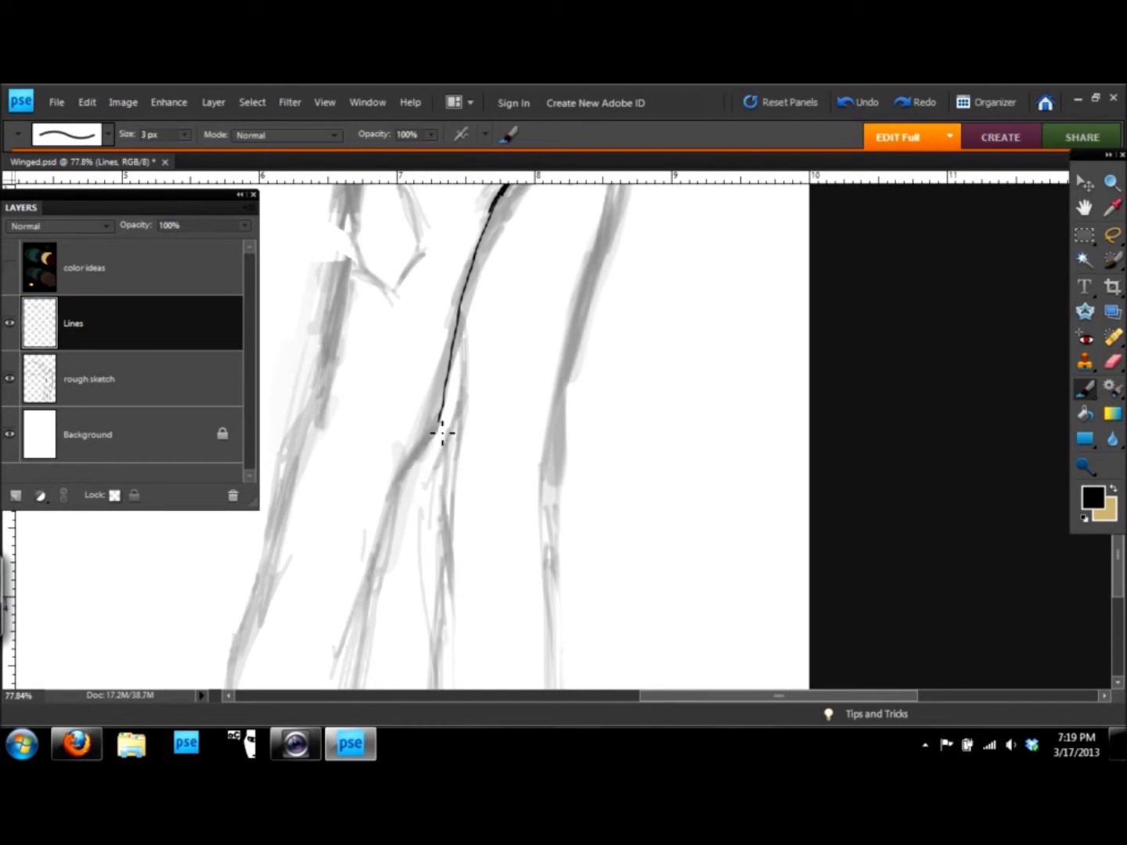
pyautogui.moveTo(449, 519); pyautogui.dragTo(433, 691)
pyautogui.hotkey('ctrl', '0')
pyautogui.scroll(2, 383, 504)
pyautogui.moveTo(446, 390); pyautogui.dragTo(448, 469)
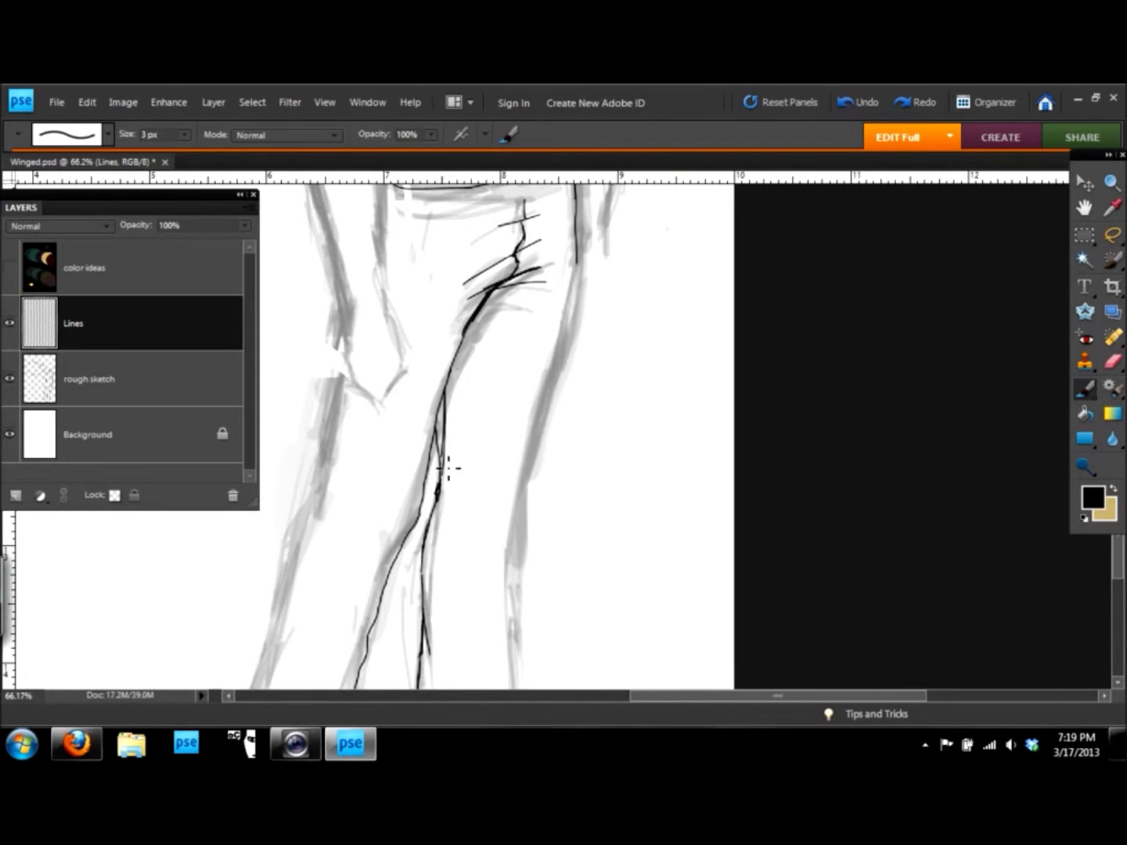
pyautogui.press('e')
pyautogui.hotkey('ctrl', '0')
pyautogui.scroll(2, 450, 478)
pyautogui.scroll(3, 835, 539)
# Draw thin 1 px hair strands on both sides of the face.
pyautogui.press('n')
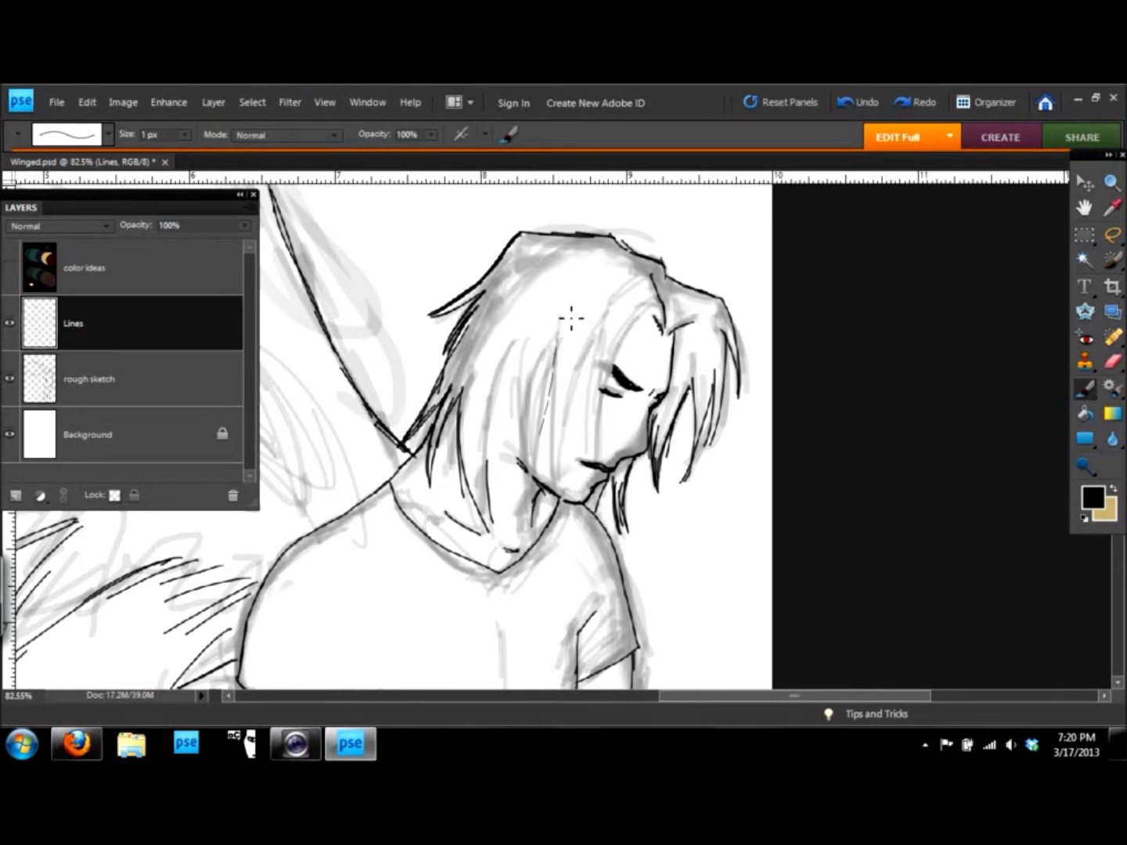
pyautogui.moveTo(596, 307); pyautogui.dragTo(553, 429)
pyautogui.moveTo(540, 364); pyautogui.dragTo(523, 485)
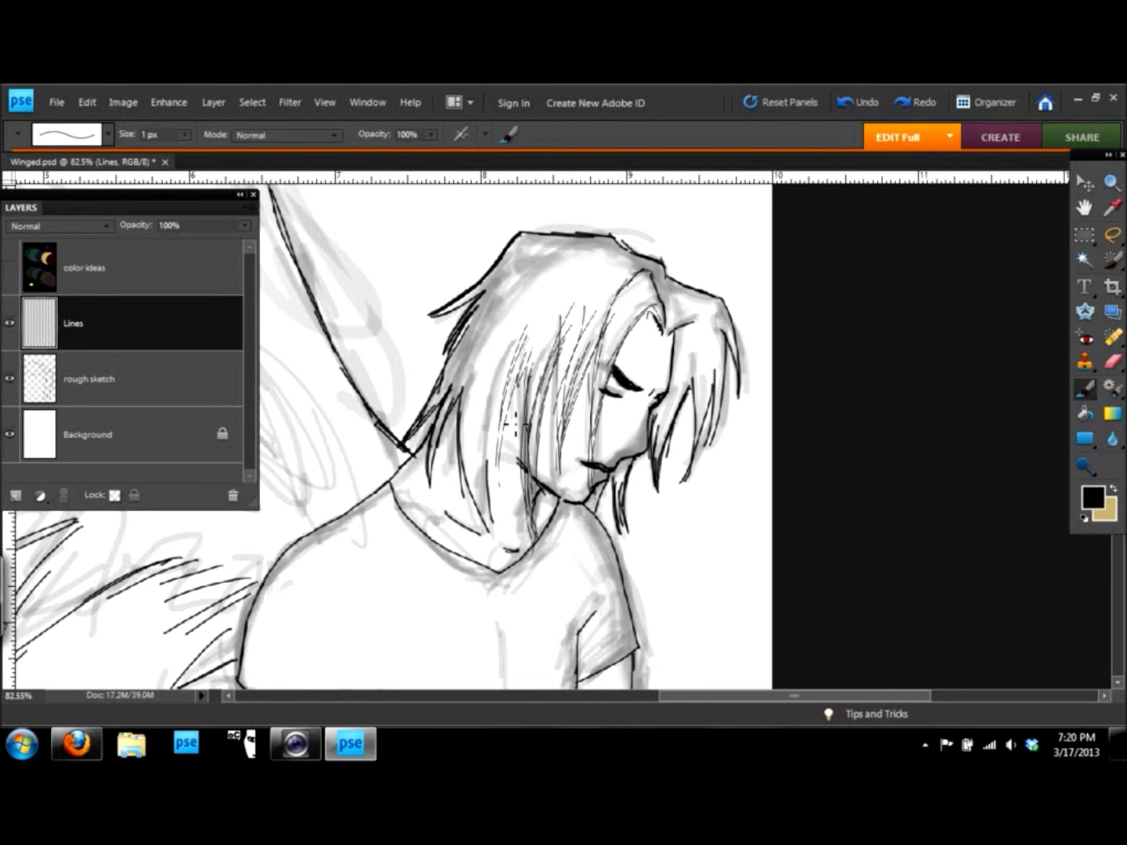
pyautogui.moveTo(501, 314); pyautogui.dragTo(438, 517)
pyautogui.moveTo(636, 254); pyautogui.dragTo(540, 379)
pyautogui.moveTo(586, 287); pyautogui.dragTo(529, 410)
pyautogui.moveTo(523, 337); pyautogui.dragTo(480, 480)
pyautogui.moveTo(564, 240)
pyautogui.mouseDown()
pyautogui.moveTo(482, 307)
pyautogui.moveTo(484, 447)
pyautogui.mouseUp()
pyautogui.moveTo(712, 314)
pyautogui.mouseDown()
pyautogui.moveTo(697, 434)
pyautogui.moveTo(750, 360)
pyautogui.moveTo(673, 403)
pyautogui.mouseUp()
pyautogui.moveTo(687, 357); pyautogui.dragTo(656, 454)
# Erase the wing line's end near the neck and add strands on the hair's left edge.
pyautogui.press('e')
pyautogui.moveTo(409, 454); pyautogui.dragTo(385, 428)
pyautogui.press('n')
pyautogui.moveTo(450, 376)
pyautogui.mouseDown()
pyautogui.moveTo(429, 477)
pyautogui.moveTo(423, 469)
pyautogui.mouseUp()
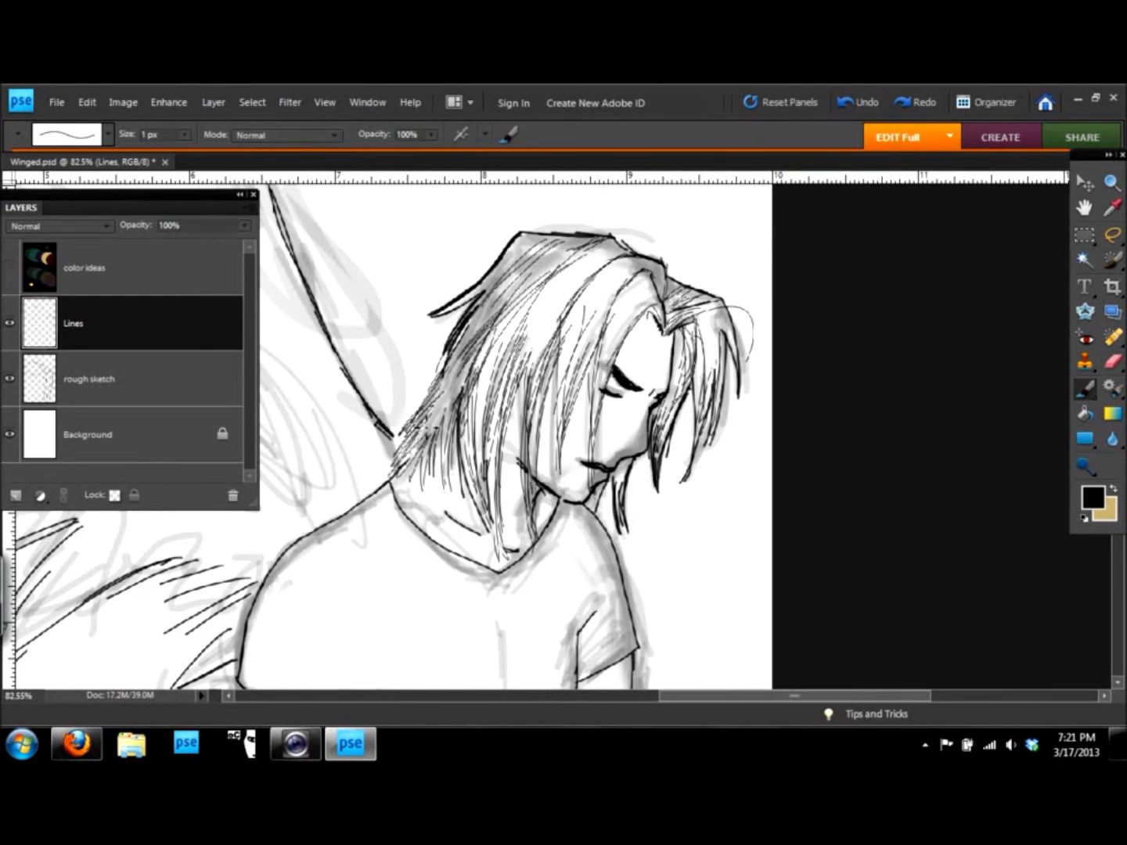
# Extend the leg's outer line and ink the armpit and the arm's left edge.
pyautogui.scroll(-5, 435, 491)
pyautogui.scroll(3, 435, 491)
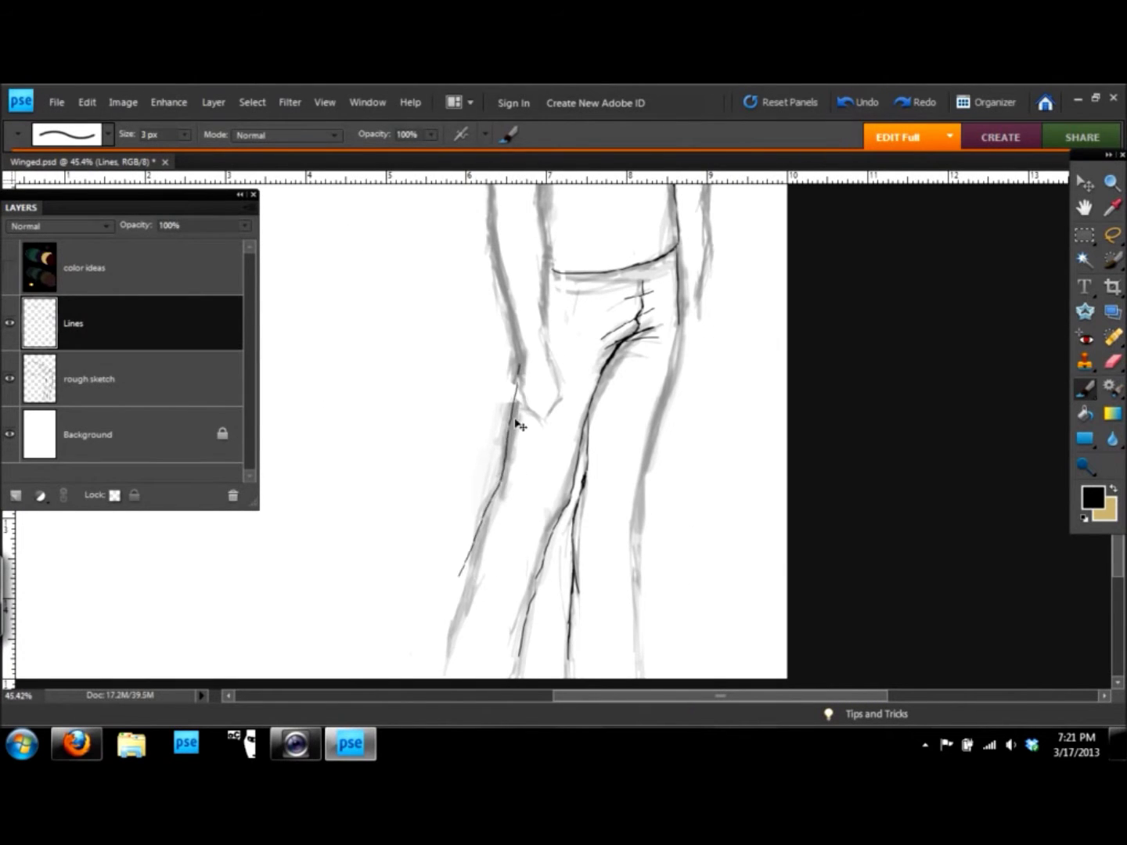
pyautogui.moveTo(483, 504); pyautogui.dragTo(430, 672)
pyautogui.scroll(-5, 474, 614)
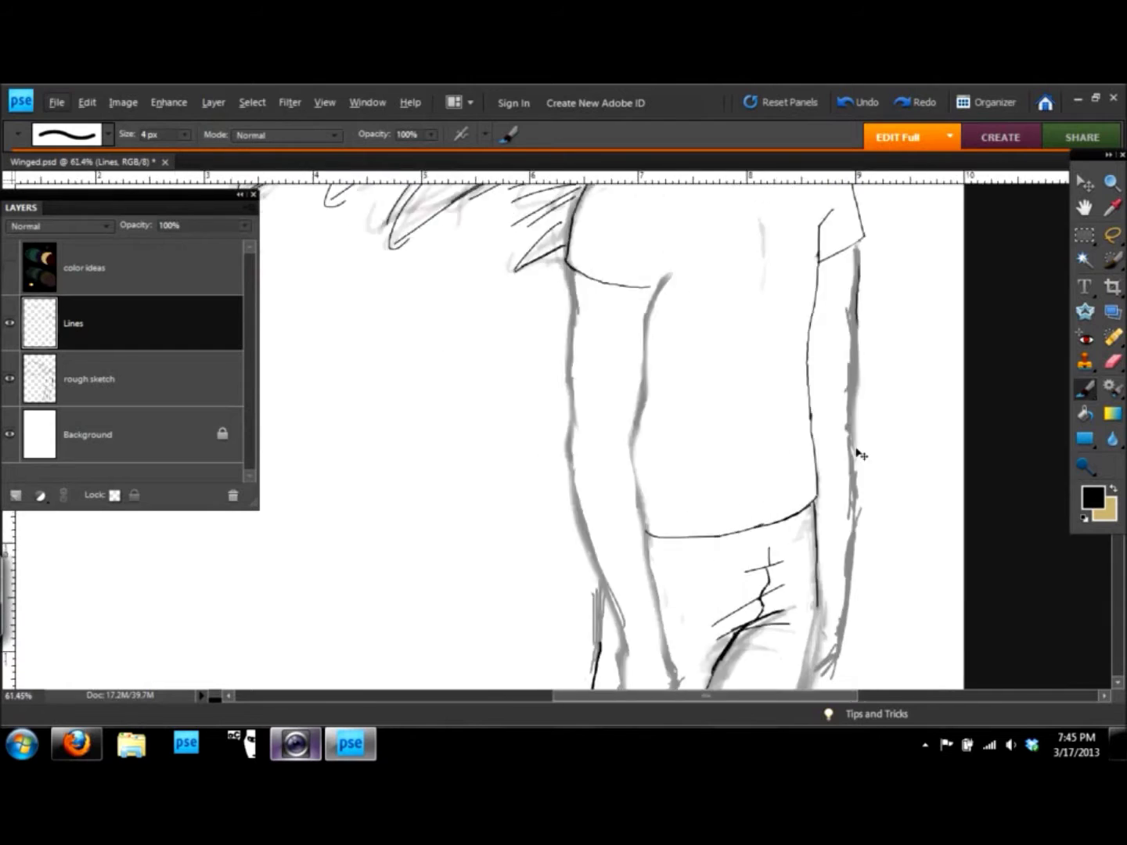
pyautogui.scroll(1, 709, 389)
pyautogui.moveTo(729, 329); pyautogui.dragTo(716, 389)
pyautogui.moveTo(613, 382); pyautogui.dragTo(610, 460)
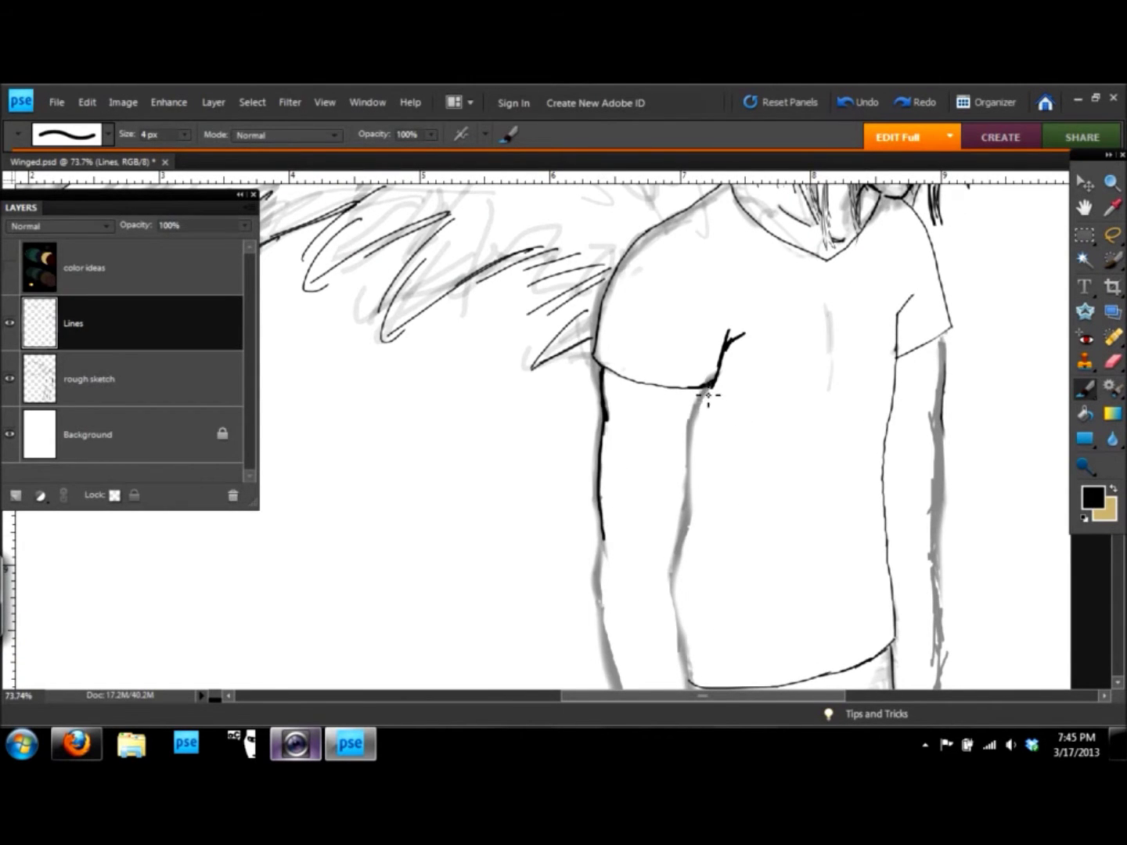
pyautogui.moveTo(708, 389); pyautogui.dragTo(688, 426)
# Ink further segments along the left and right body outlines.
pyautogui.scroll(3, 681, 599)
pyautogui.moveTo(539, 539); pyautogui.dragTo(536, 618)
pyautogui.moveTo(672, 570); pyautogui.dragTo(693, 468)
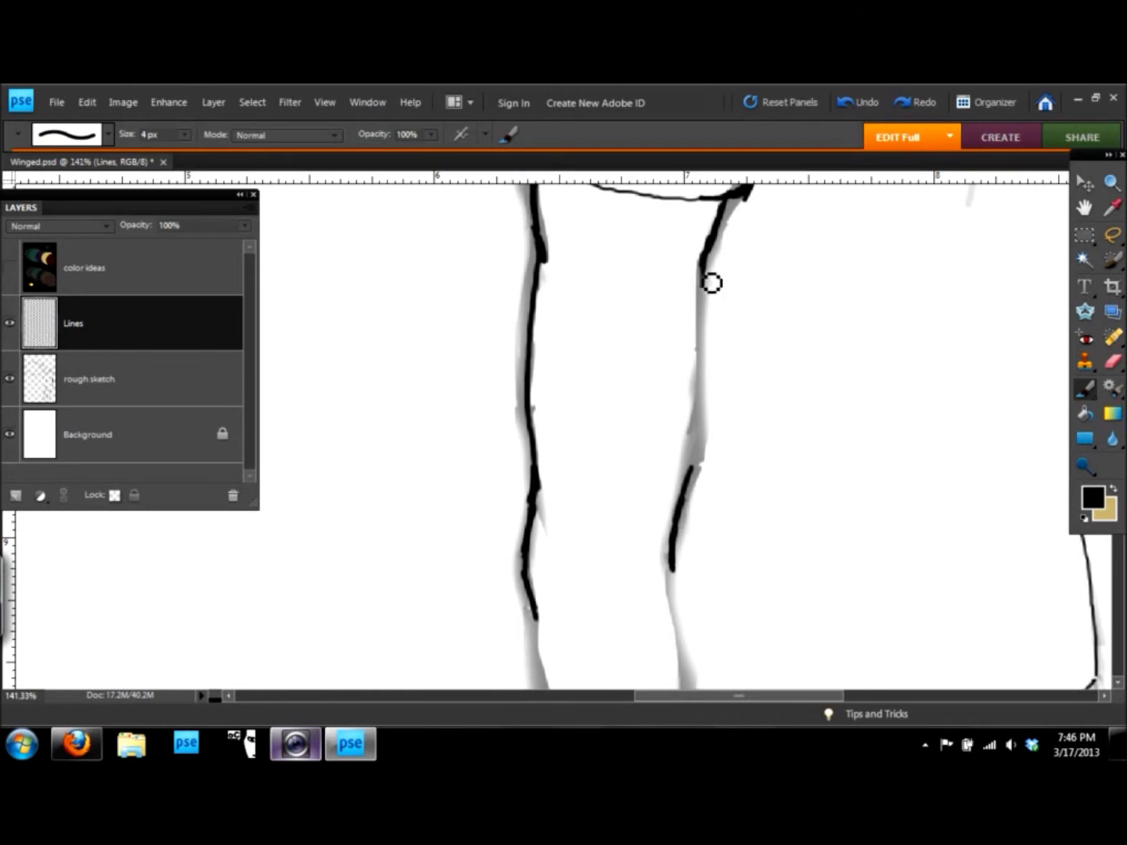
pyautogui.scroll(-2, 709, 414)
pyautogui.moveTo(702, 319); pyautogui.dragTo(720, 509)
pyautogui.moveTo(638, 508); pyautogui.dragTo(602, 408)
pyautogui.scroll(-3, 655, 479)
pyautogui.moveTo(784, 450); pyautogui.dragTo(756, 513)
pyautogui.moveTo(729, 251); pyautogui.dragTo(753, 325)
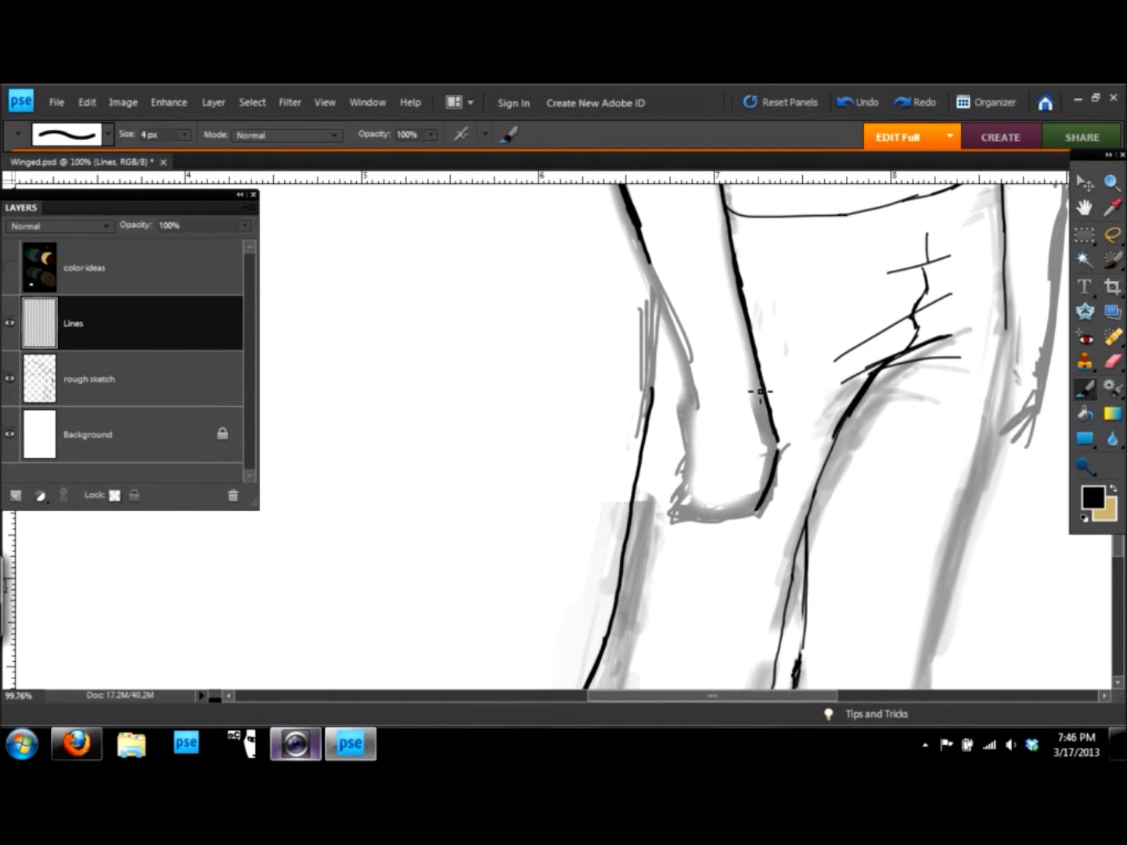
# Ink the forearm and right arm lines, redrawing the right arm line longer.
pyautogui.moveTo(697, 394); pyautogui.dragTo(678, 463)
pyautogui.scroll(-5, 485, 491)
pyautogui.scroll(5, 645, 391)
pyautogui.scroll(-5, 956, 423)
pyautogui.scroll(5, 654, 408)
pyautogui.moveTo(757, 358); pyautogui.dragTo(753, 456)
pyautogui.scroll(-3, 752, 608)
pyautogui.moveTo(755, 399); pyautogui.dragTo(753, 545)
pyautogui.scroll(-3, 697, 576)
pyautogui.moveTo(709, 487); pyautogui.dragTo(710, 504)
pyautogui.moveTo(850, 323); pyautogui.dragTo(842, 399)
pyautogui.hotkey('ctrl', 'z')
pyautogui.moveTo(856, 324); pyautogui.dragTo(829, 469)
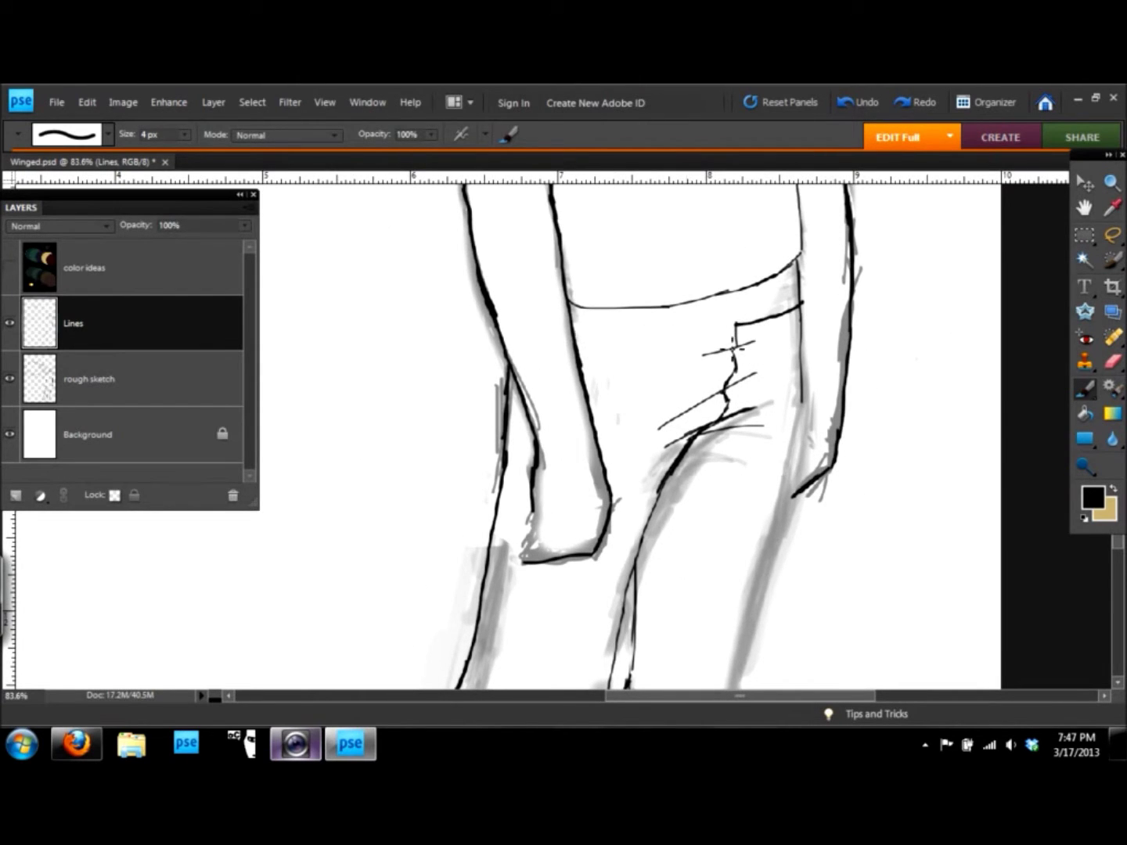
# Draw the belt line, extend the right leg line to the bottom, and hide the rough sketch.
pyautogui.moveTo(750, 333); pyautogui.dragTo(578, 348)
pyautogui.press('e')
pyautogui.scroll(-3, 815, 295)
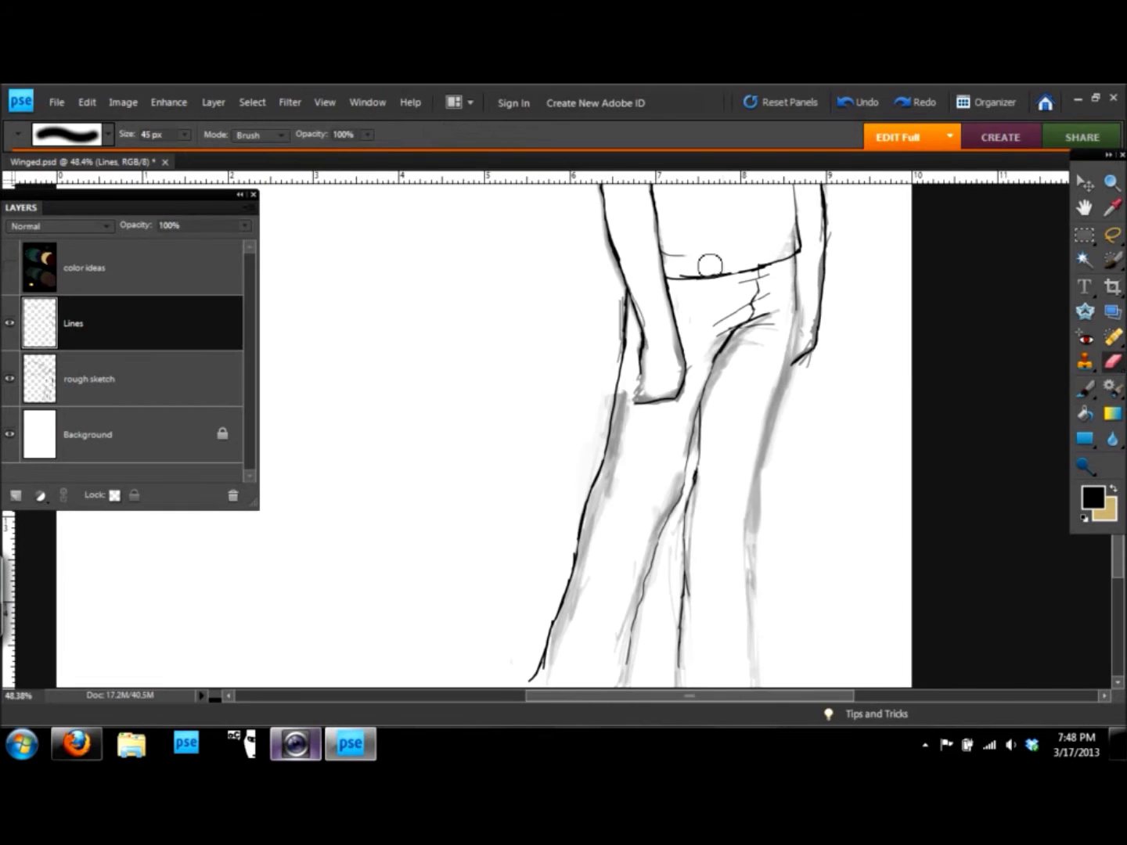
pyautogui.scroll(-3, 710, 266)
pyautogui.scroll(5, 754, 251)
pyautogui.press('b')
pyautogui.moveTo(674, 249); pyautogui.dragTo(646, 410)
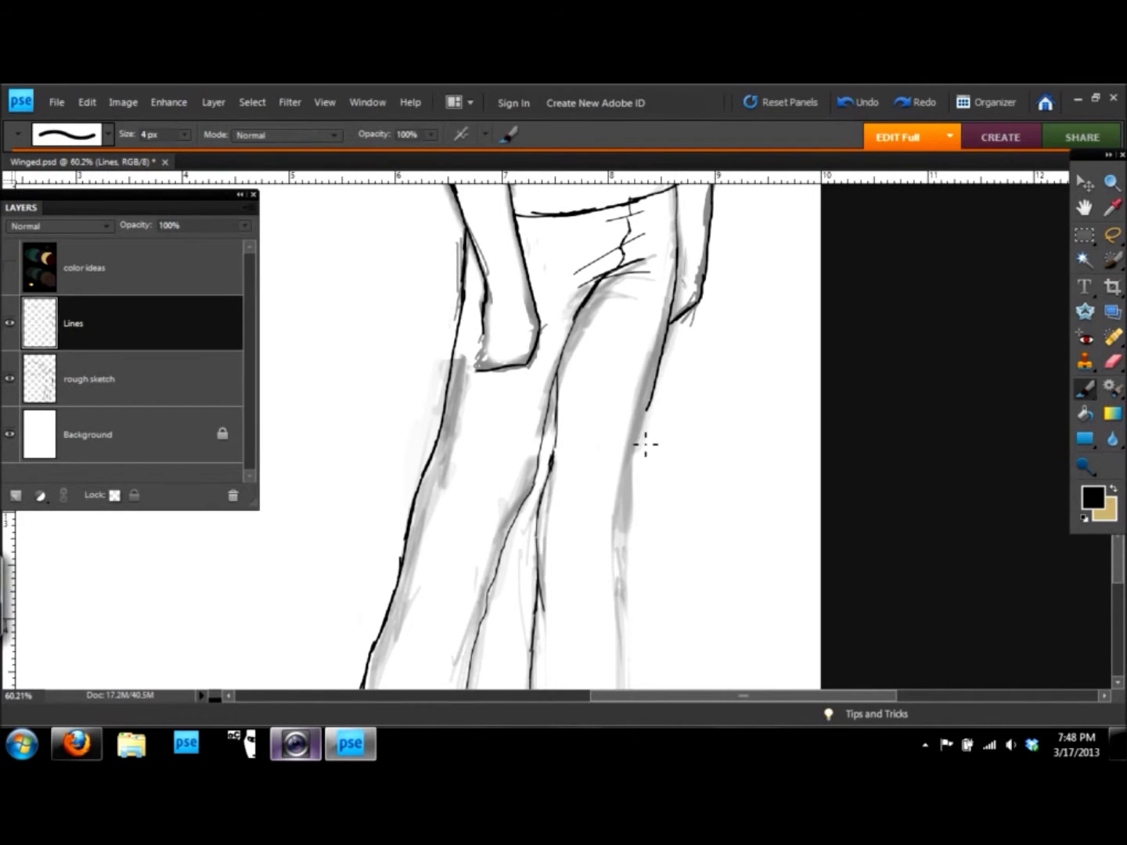
pyautogui.moveTo(631, 512); pyautogui.dragTo(626, 689)
pyautogui.click(9, 379)
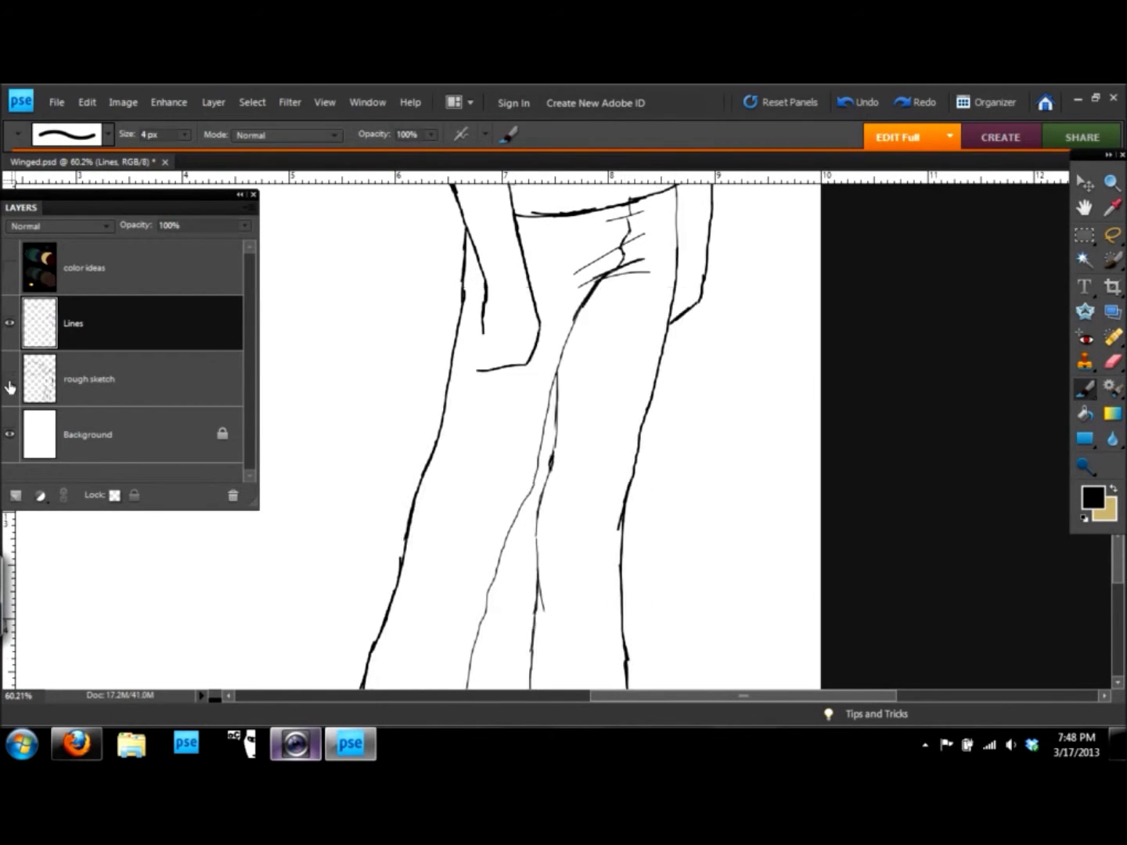
# Fill the Background layer with black, keeping the rough sketch hidden.
pyautogui.click(10, 379)
pyautogui.scroll(-5, 520, 420)
pyautogui.click(9, 378)
pyautogui.click(10, 379)
pyautogui.click(9, 379)
pyautogui.click(117, 433)
pyautogui.click(510, 134)
pyautogui.click(342, 162)
pyautogui.click(509, 470)
pyautogui.click(9, 267)
pyautogui.press('b')
pyautogui.click(9, 267)
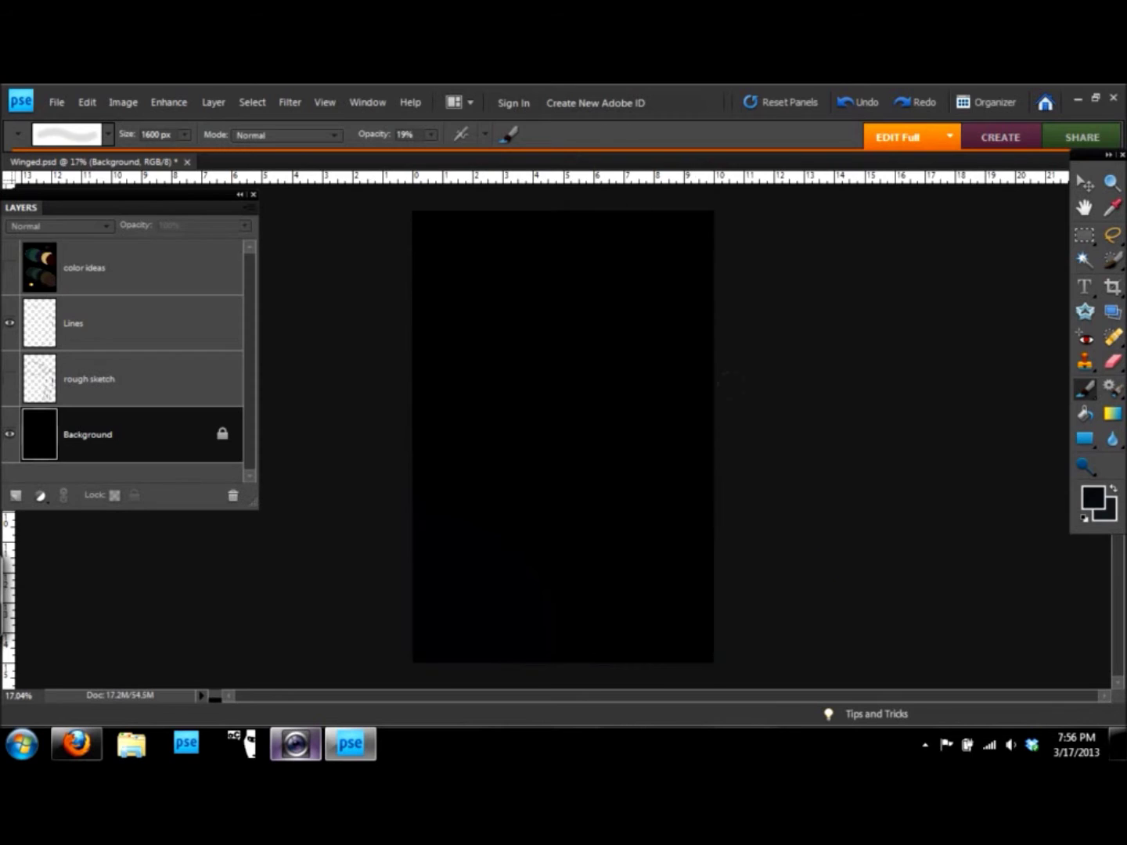
# Load a very large soft brush at low opacity and paint faint blue-green washes.
pyautogui.click(108, 134)
pyautogui.click(188, 504)
pyautogui.doubleClick(201, 280)
pyautogui.moveTo(376, 142); pyautogui.dragTo(362, 142)
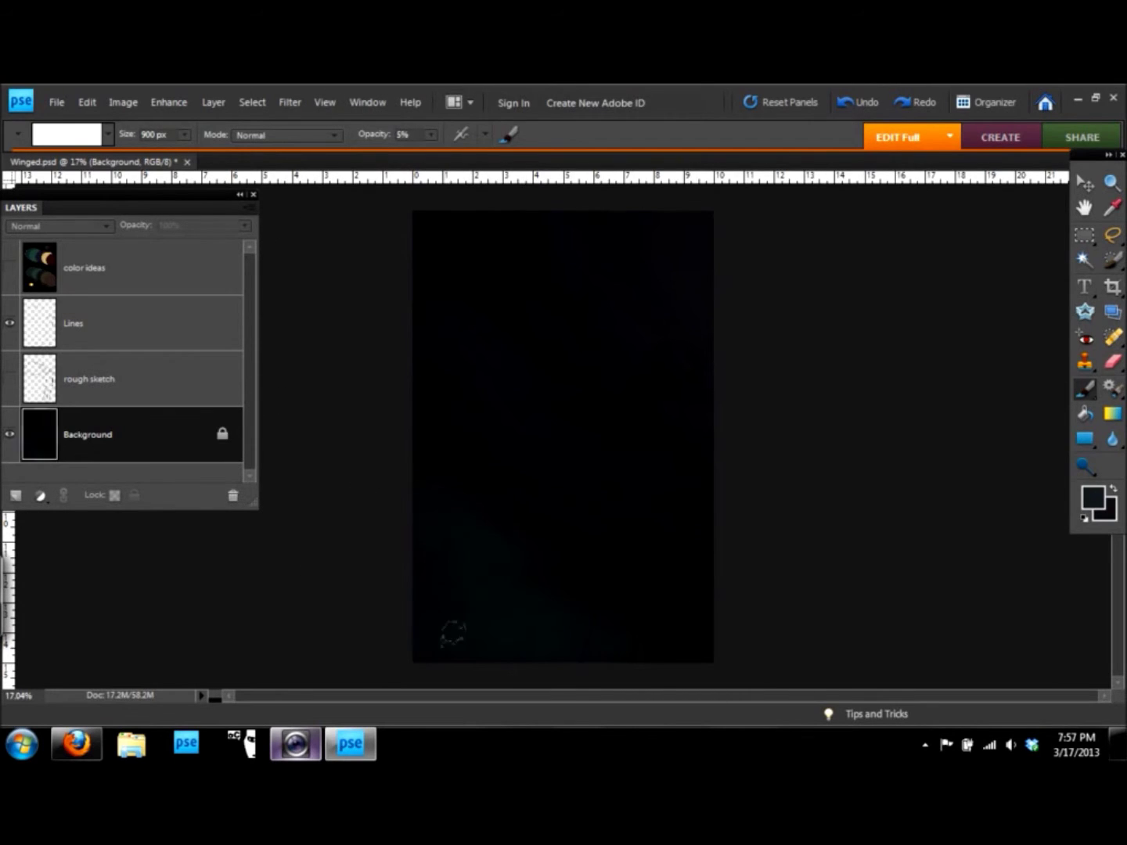
pyautogui.press('3')
pyautogui.press('2')
# Delete the rough sketch layer, sample a brown, and add a Multiply layer above Lines.
pyautogui.click(11, 434)
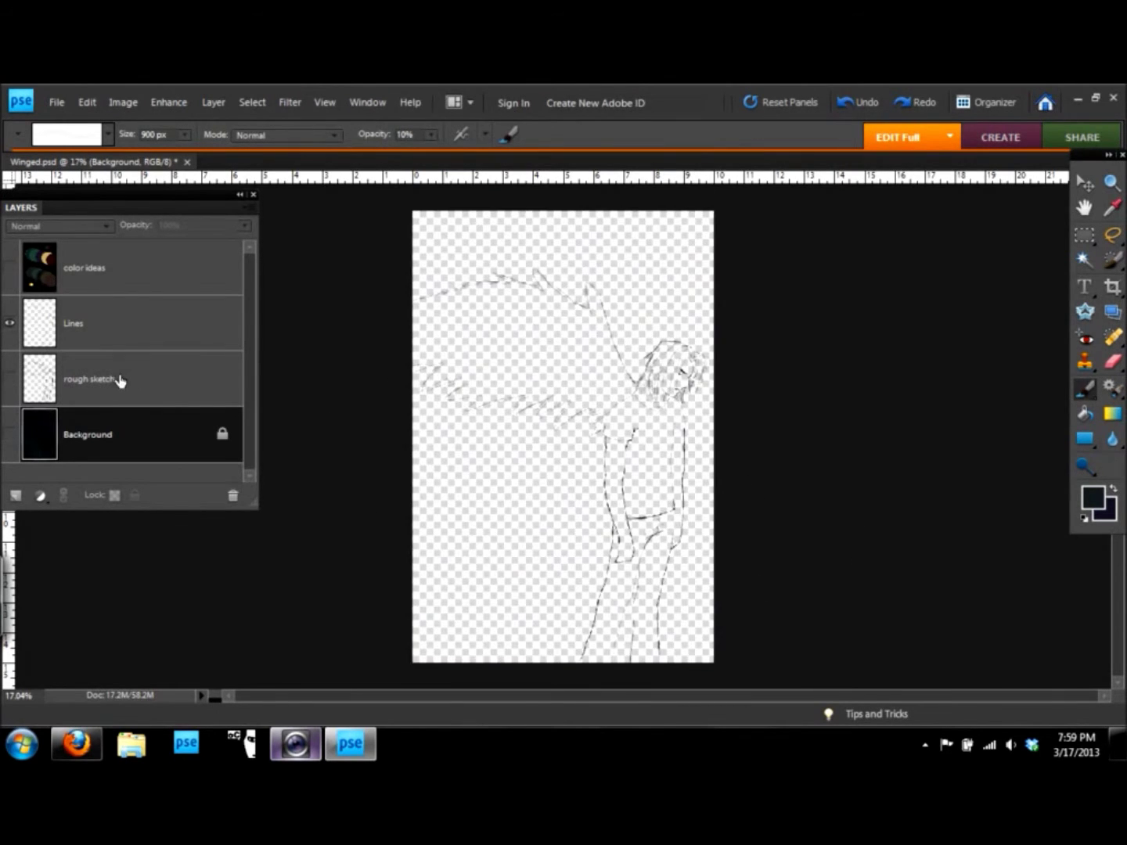
pyautogui.rightClick(101, 395)
pyautogui.click(10, 267)
pyautogui.press('i')
pyautogui.click(678, 536)
pyautogui.click(9, 267)
pyautogui.press('b')
pyautogui.click(108, 133)
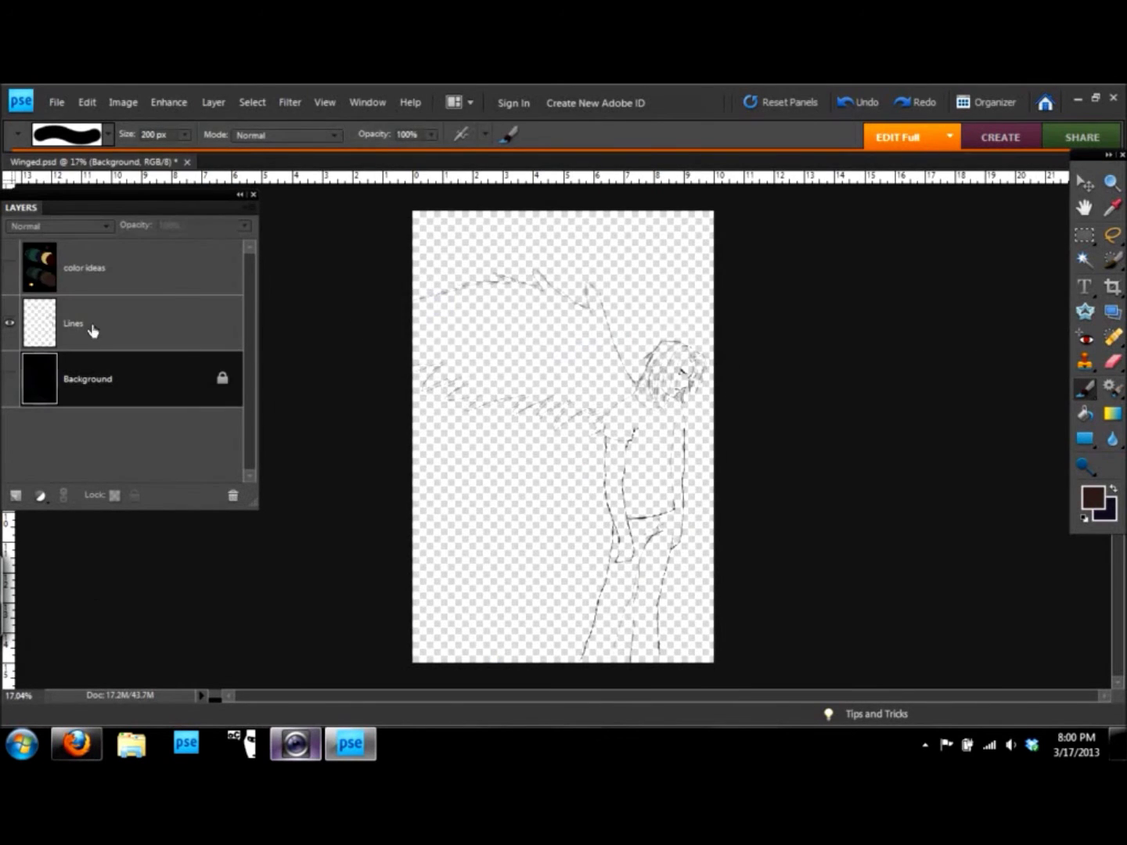
pyautogui.hotkey('ctrl', 'shift', 'alt', 'n')
pyautogui.click(59, 226)
# Paint the shirt brown, including the hem, collar and left shoulder.
pyautogui.moveTo(647, 406); pyautogui.dragTo(647, 490)
pyautogui.scroll(3, 645, 439)
pyautogui.moveTo(595, 407)
pyautogui.mouseDown()
pyautogui.moveTo(689, 431)
pyautogui.moveTo(602, 407)
pyautogui.mouseUp()
pyautogui.moveTo(603, 469); pyautogui.dragTo(642, 580)
pyautogui.moveTo(688, 431)
pyautogui.mouseDown()
pyautogui.moveTo(647, 577)
pyautogui.moveTo(619, 391)
pyautogui.mouseUp()
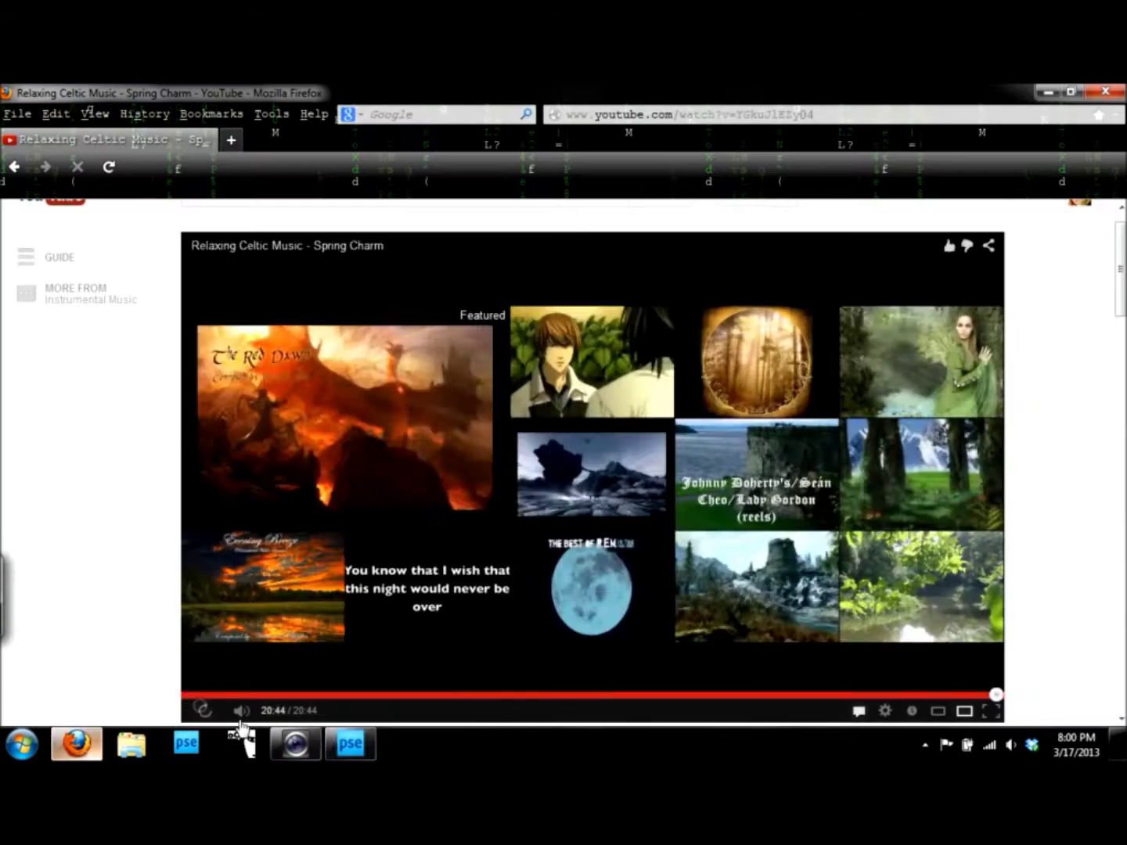
pyautogui.moveTo(607, 589); pyautogui.dragTo(636, 584)
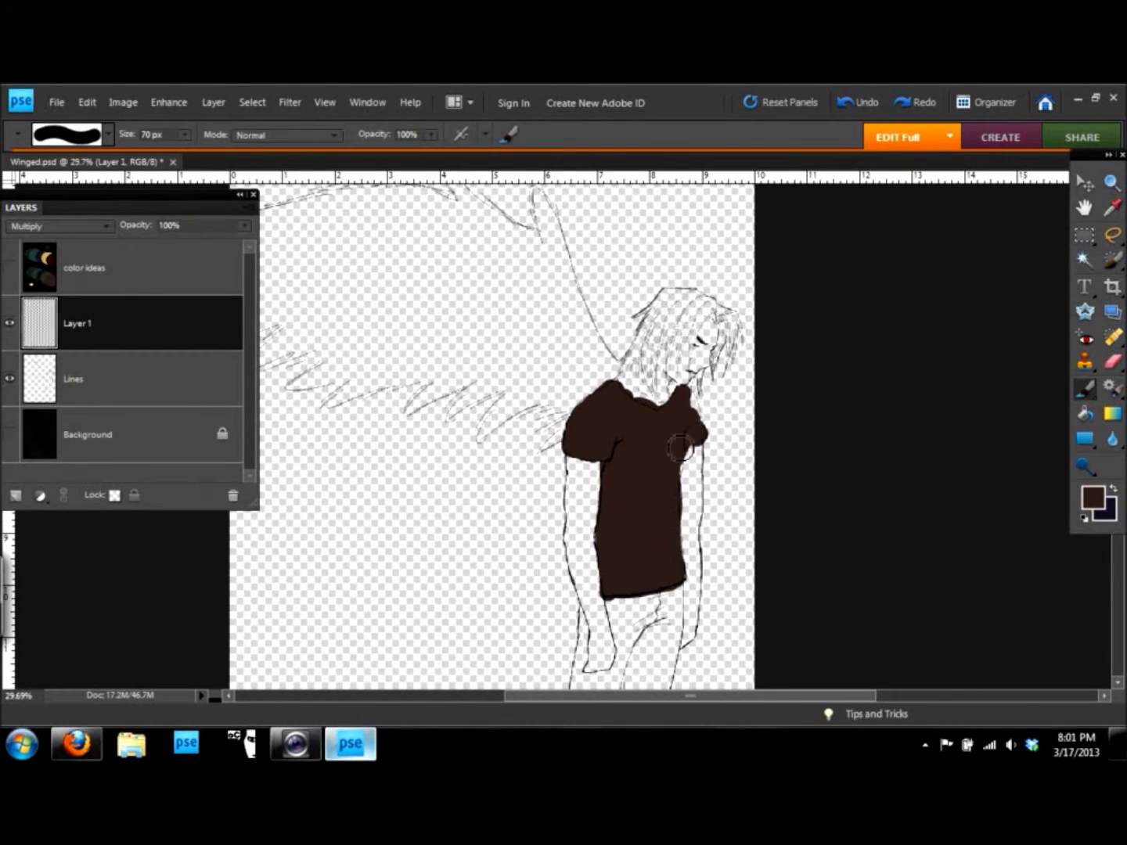
pyautogui.moveTo(680, 448); pyautogui.dragTo(599, 458)
# Set a dark grey-green foreground colour and paint the trouser legs with it.
pyautogui.keyDown('alt'); pyautogui.click(478, 582); pyautogui.keyUp('alt')
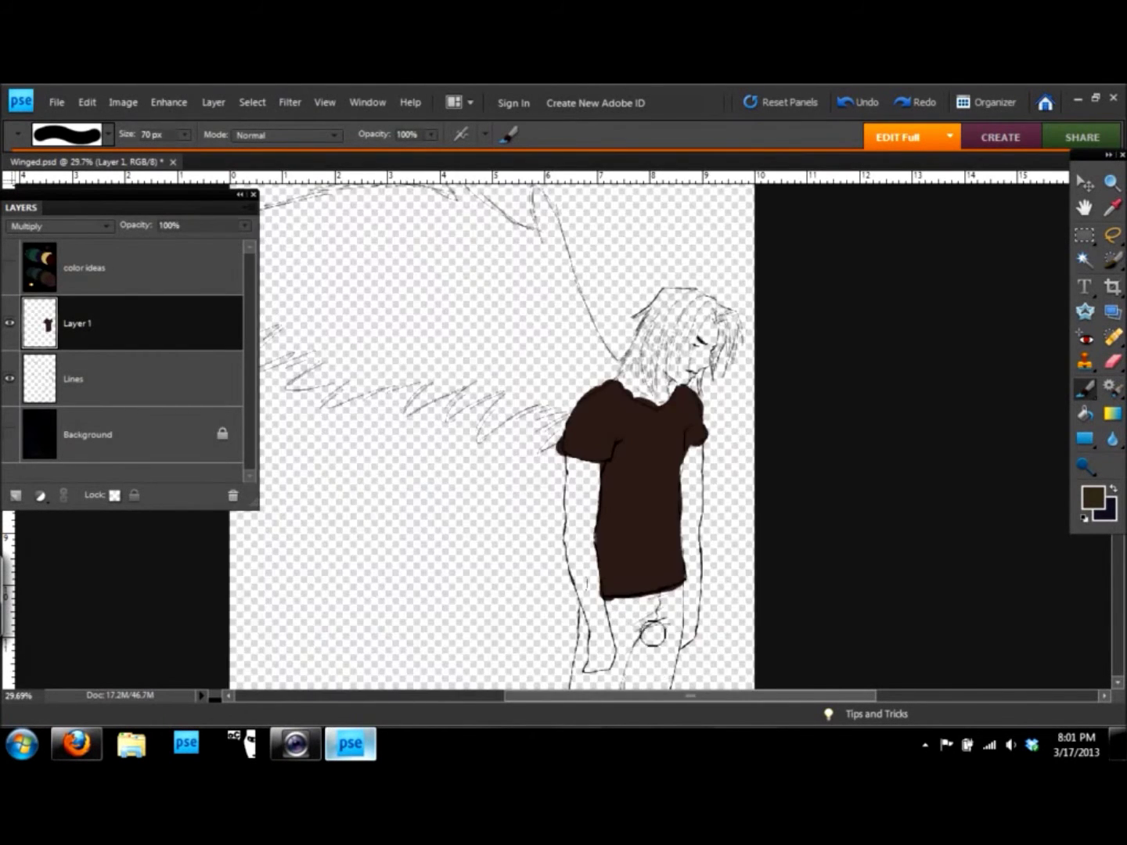
pyautogui.click(1094, 498)
pyautogui.moveTo(609, 463)
pyautogui.mouseDown()
pyautogui.moveTo(602, 434)
pyautogui.moveTo(650, 469)
pyautogui.mouseUp()
pyautogui.click(742, 221)
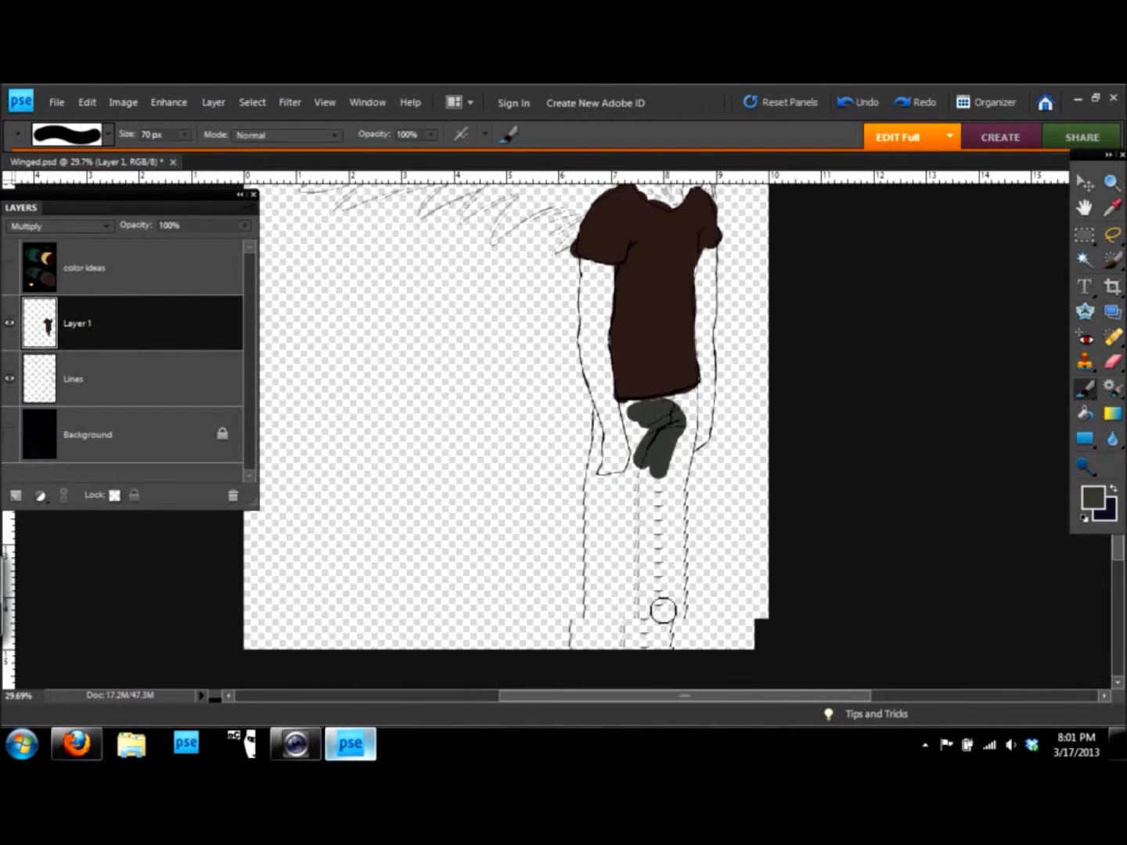
pyautogui.moveTo(595, 539); pyautogui.dragTo(555, 645)
pyautogui.moveTo(607, 494); pyautogui.dragTo(595, 540)
pyautogui.moveTo(650, 470)
pyautogui.mouseDown()
pyautogui.moveTo(656, 583)
pyautogui.moveTo(682, 423)
pyautogui.mouseUp()
pyautogui.moveTo(637, 563); pyautogui.dragTo(672, 645)
pyautogui.moveTo(686, 439)
pyautogui.mouseDown()
pyautogui.moveTo(596, 638)
pyautogui.moveTo(597, 536)
pyautogui.mouseUp()
# Extend the grey over the upper left leg, crotch, belt line and leg edges.
pyautogui.click(461, 134)
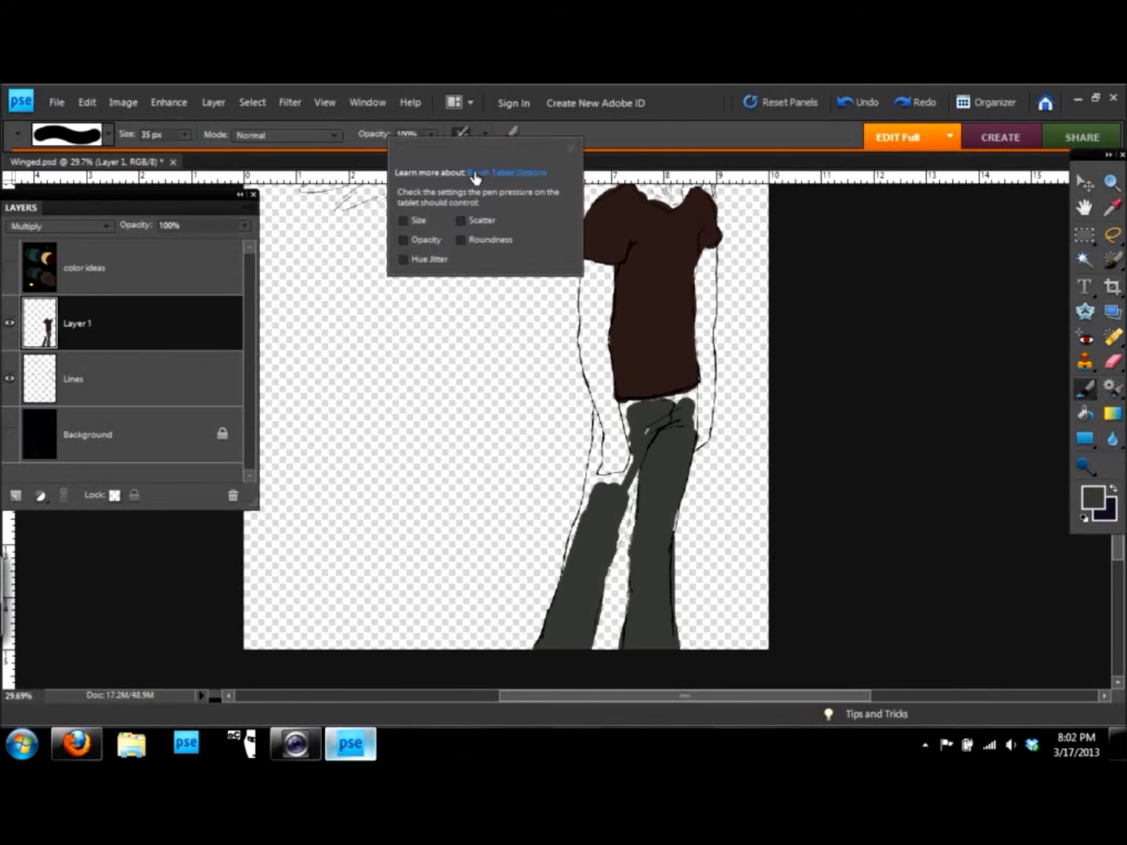
pyautogui.moveTo(637, 468)
pyautogui.mouseDown()
pyautogui.moveTo(584, 529)
pyautogui.moveTo(603, 443)
pyautogui.moveTo(645, 461)
pyautogui.moveTo(677, 412)
pyautogui.mouseUp()
pyautogui.scroll(3, 658, 432)
pyautogui.moveTo(674, 333)
pyautogui.mouseDown()
pyautogui.moveTo(753, 391)
pyautogui.moveTo(766, 321)
pyautogui.moveTo(563, 368)
pyautogui.moveTo(517, 423)
pyautogui.moveTo(595, 610)
pyautogui.moveTo(701, 449)
pyautogui.mouseUp()
pyautogui.scroll(1, 702, 450)
pyautogui.moveTo(666, 376); pyautogui.dragTo(653, 658)
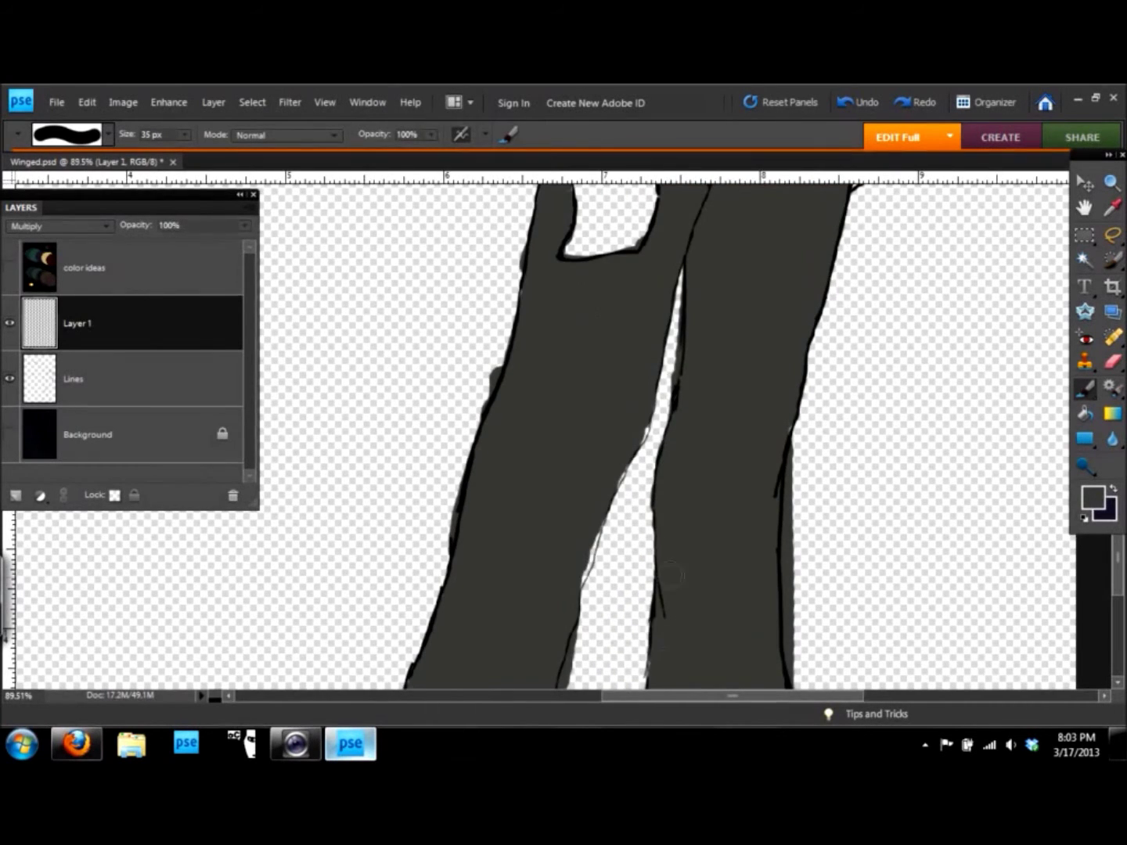
pyautogui.moveTo(595, 508); pyautogui.dragTo(646, 689)
pyautogui.scroll(5, 541, 453)
pyautogui.scroll(-5, 536, 446)
pyautogui.scroll(1, 665, 353)
# Pick a tan skin colour and paint the left arm and forearm.
pyautogui.click(1094, 496)
pyautogui.click(418, 319)
pyautogui.click(737, 222)
pyautogui.moveTo(577, 539); pyautogui.dragTo(582, 580)
pyautogui.scroll(3, 581, 580)
pyautogui.moveTo(555, 294)
pyautogui.mouseDown()
pyautogui.moveTo(564, 521)
pyautogui.moveTo(540, 477)
pyautogui.moveTo(538, 270)
pyautogui.moveTo(532, 397)
pyautogui.mouseUp()
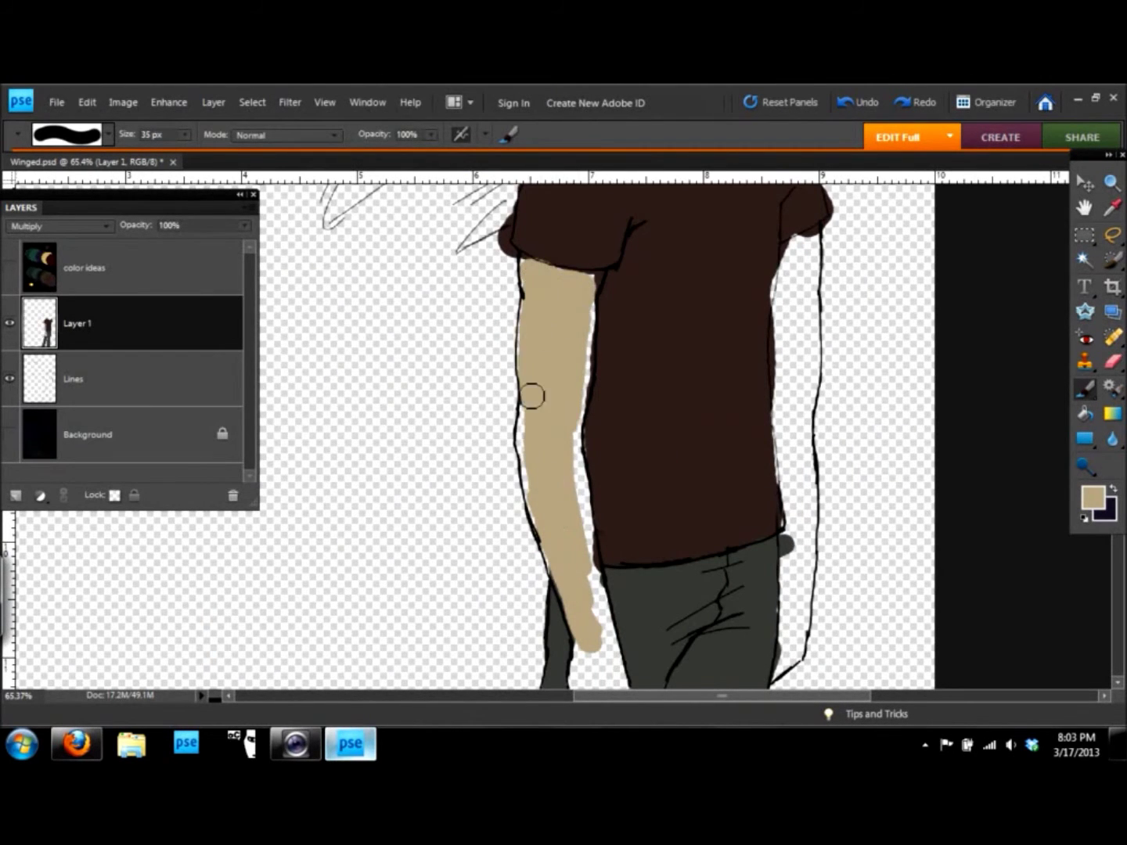
# Paint the right arm, lower forearm and hand tan.
pyautogui.moveTo(802, 410); pyautogui.dragTo(806, 259)
pyautogui.moveTo(595, 567); pyautogui.dragTo(599, 666)
pyautogui.scroll(-3, 568, 552)
pyautogui.moveTo(649, 395)
pyautogui.mouseDown()
pyautogui.moveTo(647, 420)
pyautogui.moveTo(665, 442)
pyautogui.mouseUp()
pyautogui.moveTo(853, 376); pyautogui.dragTo(857, 223)
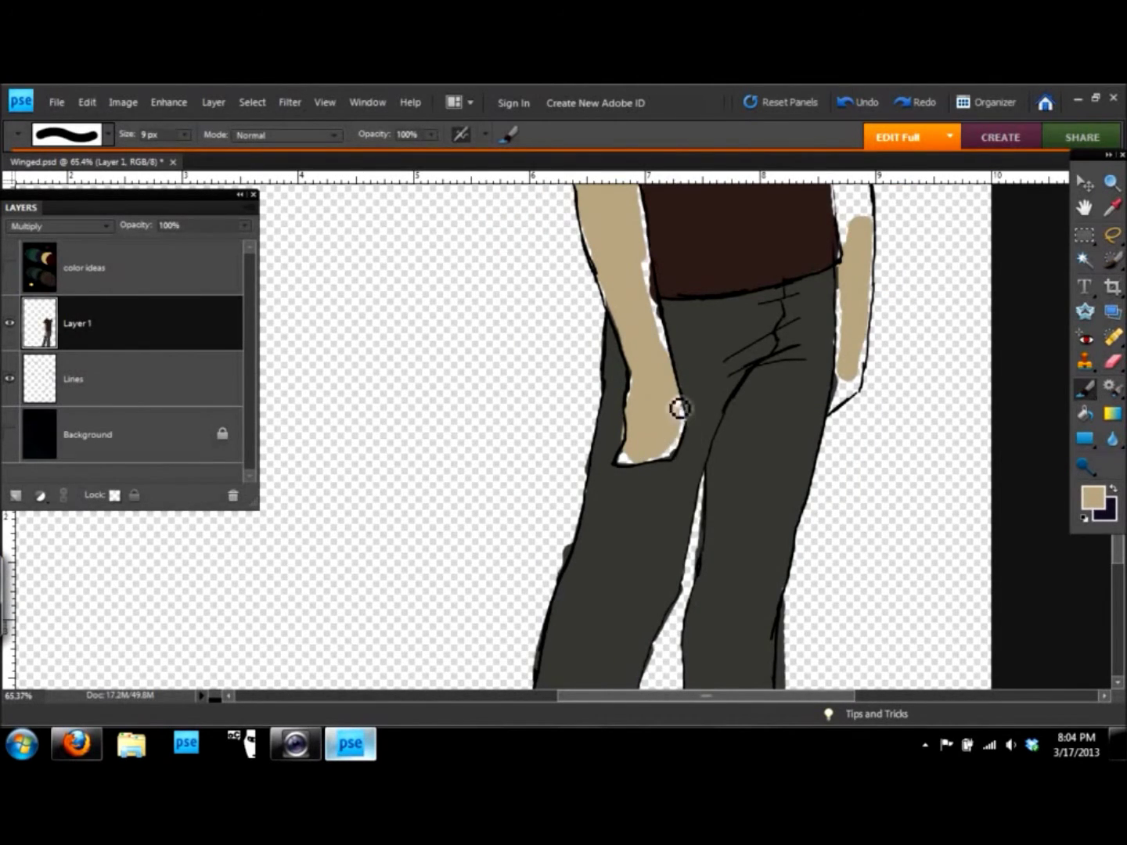
pyautogui.scroll(3, 680, 409)
# Look over the brush shapes and smudge/blur options, then return to the Brush.
pyautogui.rightClick(706, 561)
pyautogui.press('Escape')
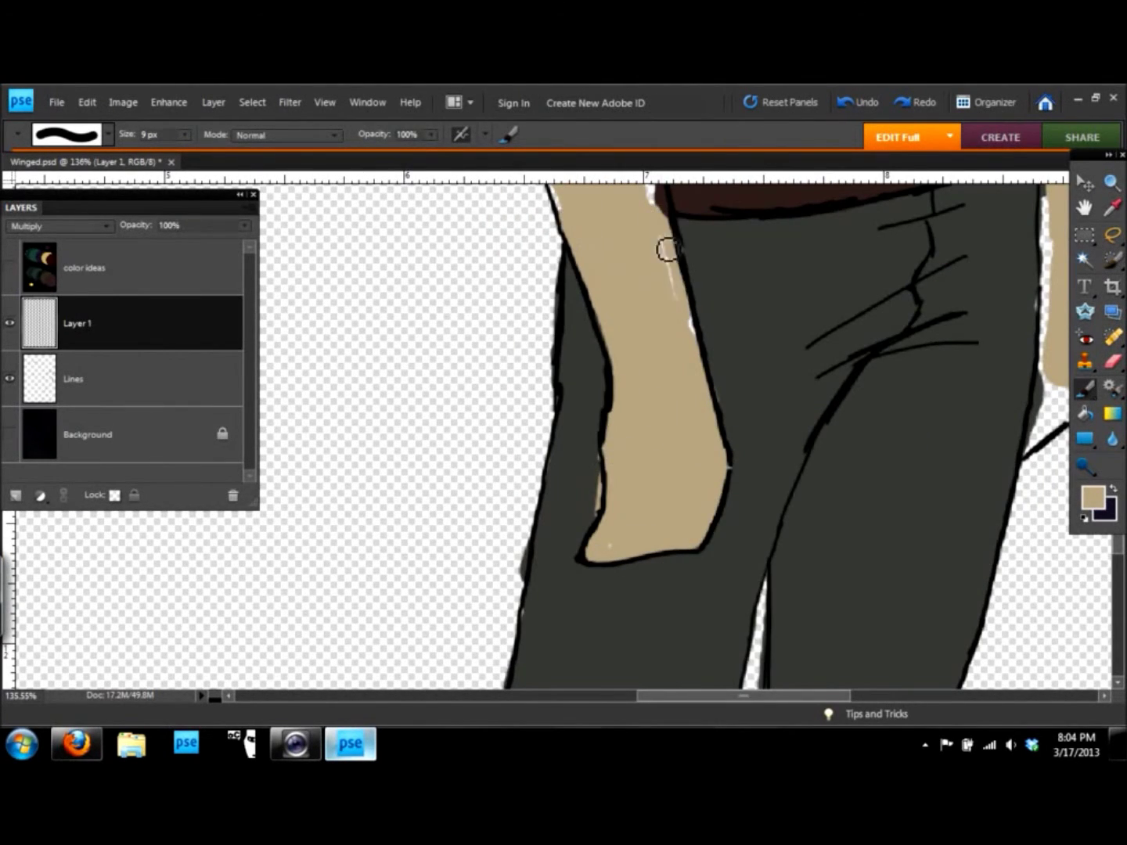
pyautogui.scroll(3, 667, 250)
pyautogui.scroll(-3, 728, 392)
pyautogui.hscroll(-3, 728, 391)
pyautogui.scroll(-2, 706, 353)
pyautogui.click(1113, 439)
pyautogui.hscroll(-2, 856, 479)
pyautogui.scroll(5, 856, 479)
pyautogui.press('b')
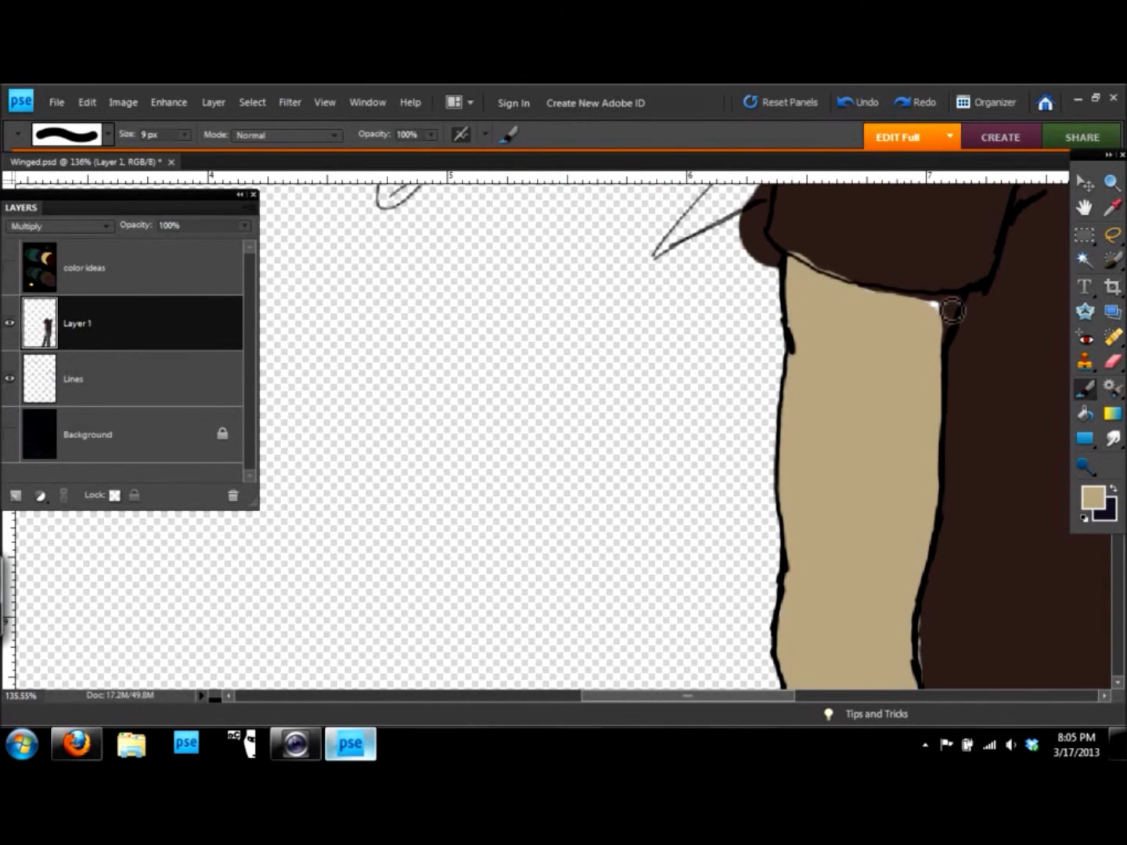
# Paint tan down the right arm and fill the white gaps along its edge.
pyautogui.scroll(-3, 838, 280)
pyautogui.scroll(1, 930, 370)
pyautogui.moveTo(846, 384); pyautogui.dragTo(831, 590)
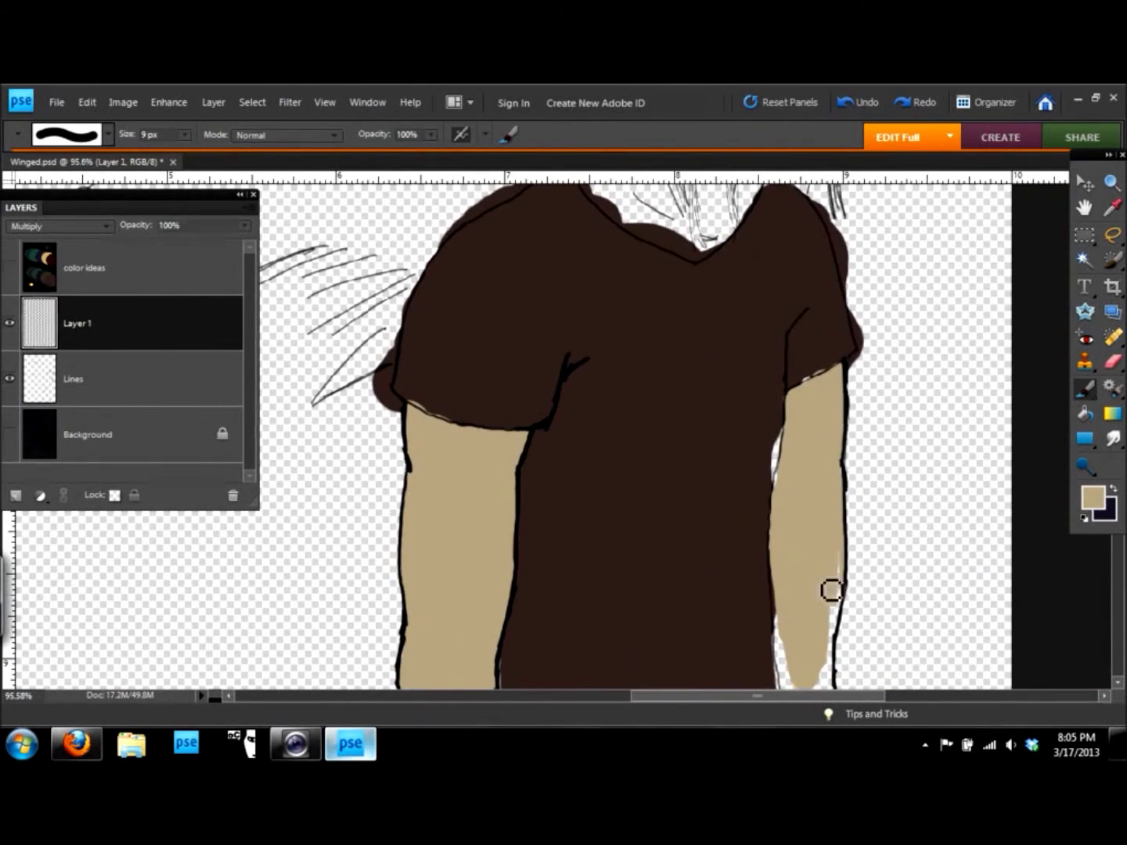
pyautogui.scroll(-3, 787, 384)
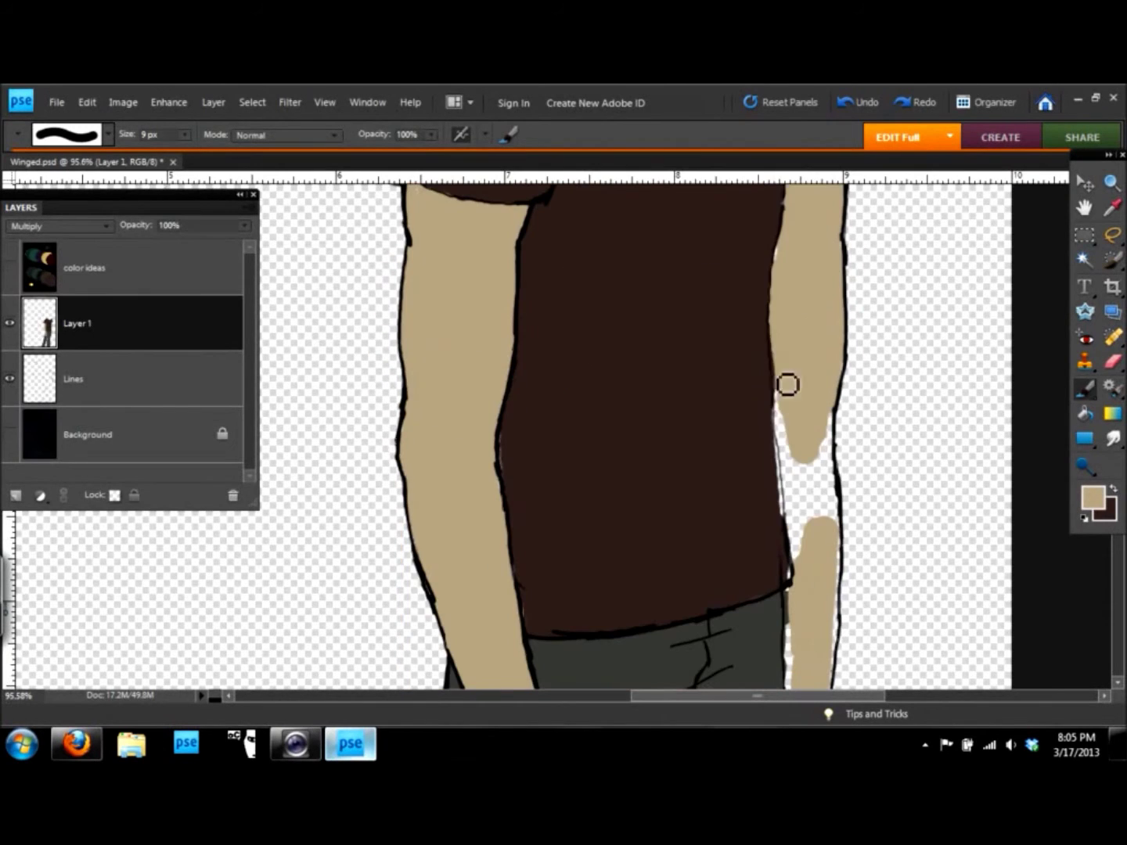
pyautogui.moveTo(795, 458); pyautogui.dragTo(836, 422)
pyautogui.moveTo(799, 547); pyautogui.dragTo(821, 584)
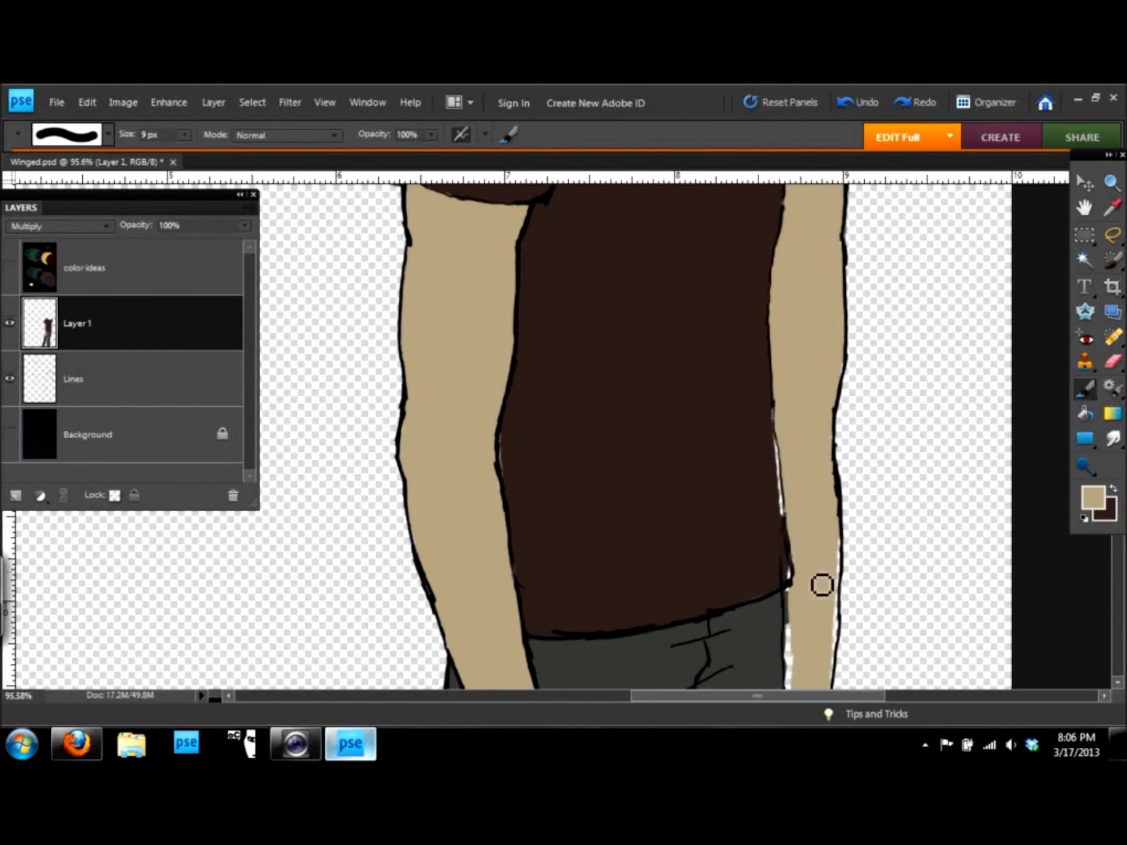
# Fill white gaps on the shirt edge with brown and on the right forearm with tan.
pyautogui.press('x')
pyautogui.moveTo(763, 461); pyautogui.dragTo(787, 586)
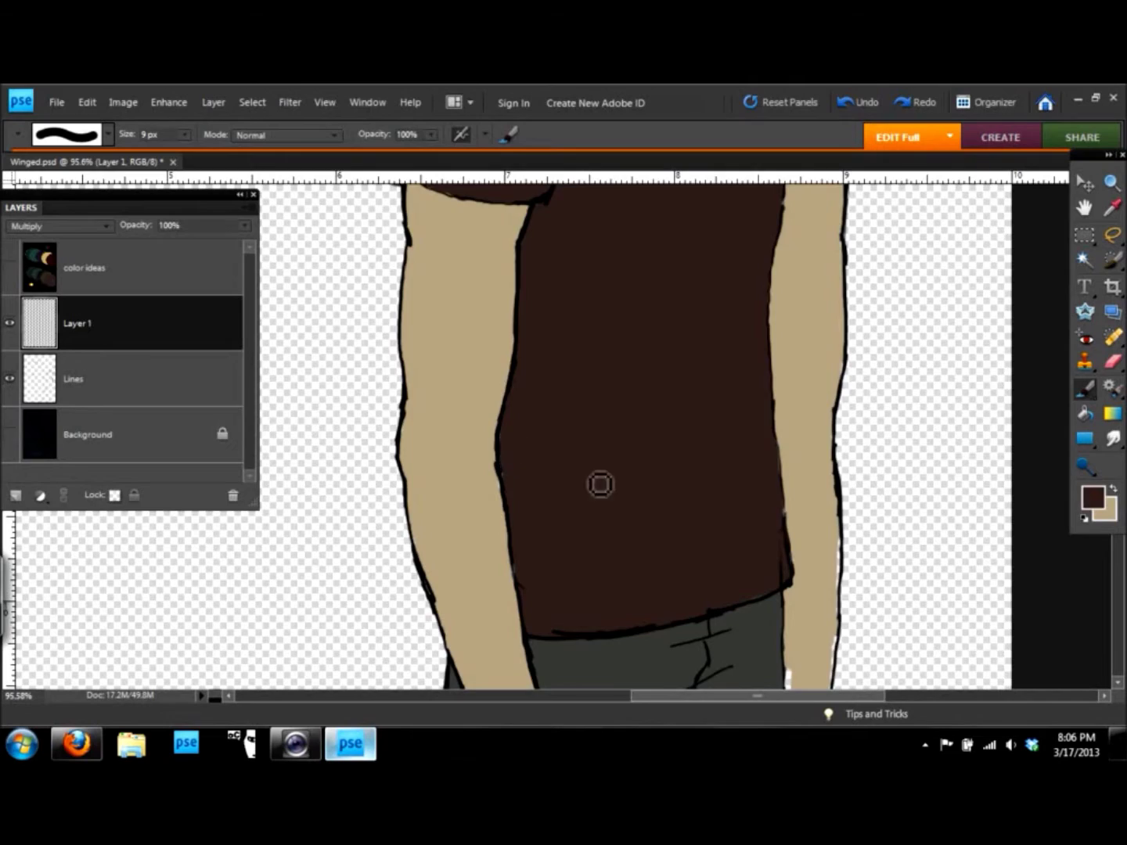
pyautogui.scroll(-3, 512, 447)
pyautogui.press('x')
pyautogui.moveTo(743, 402); pyautogui.dragTo(769, 496)
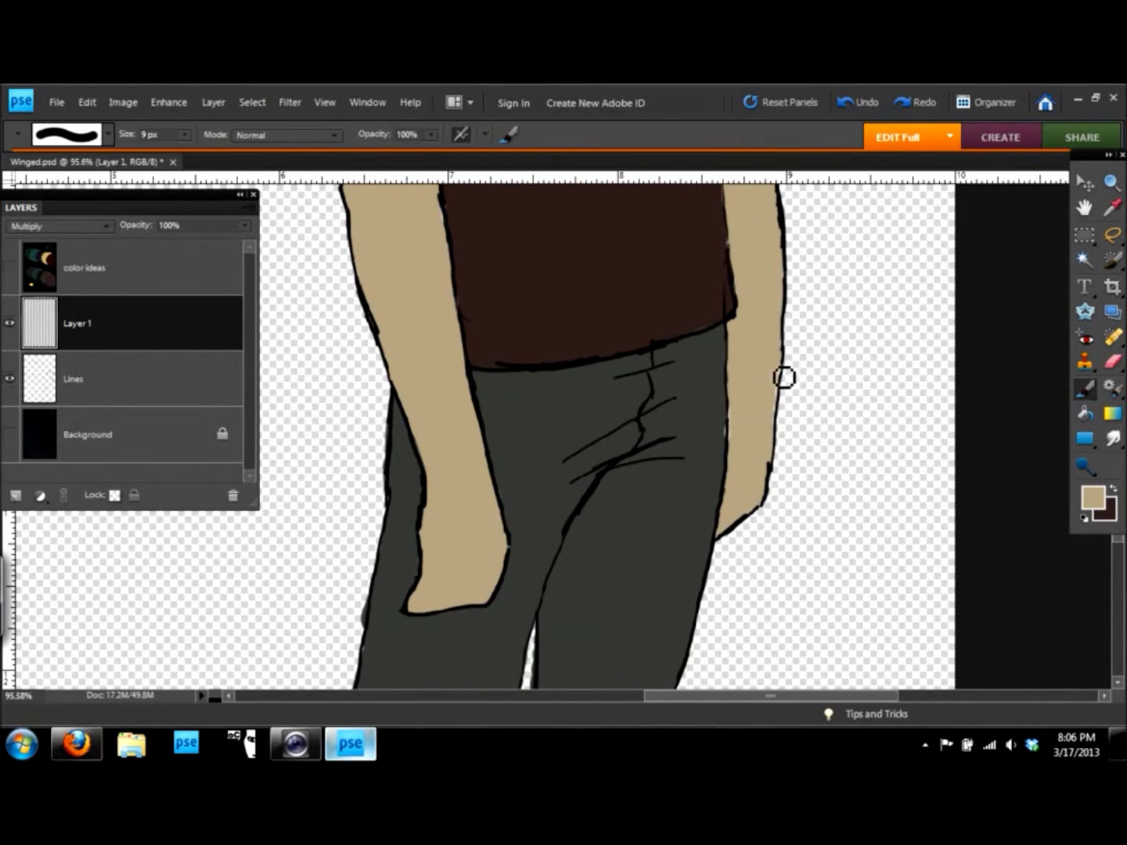
pyautogui.scroll(5, 787, 388)
pyautogui.scroll(-3, 787, 387)
pyautogui.scroll(4, 787, 385)
# Paint the neck and face tan with a larger brush, covering the head's edges.
pyautogui.press(']')
pyautogui.press(']')
pyautogui.press(']')
pyautogui.moveTo(458, 438)
pyautogui.mouseDown()
pyautogui.moveTo(494, 482)
pyautogui.moveTo(496, 468)
pyautogui.moveTo(649, 443)
pyautogui.moveTo(724, 362)
pyautogui.moveTo(626, 517)
pyautogui.mouseUp()
pyautogui.moveTo(853, 236); pyautogui.dragTo(485, 390)
pyautogui.moveTo(595, 234); pyautogui.dragTo(509, 353)
pyautogui.press('[')
pyautogui.press('[')
pyautogui.press('[')
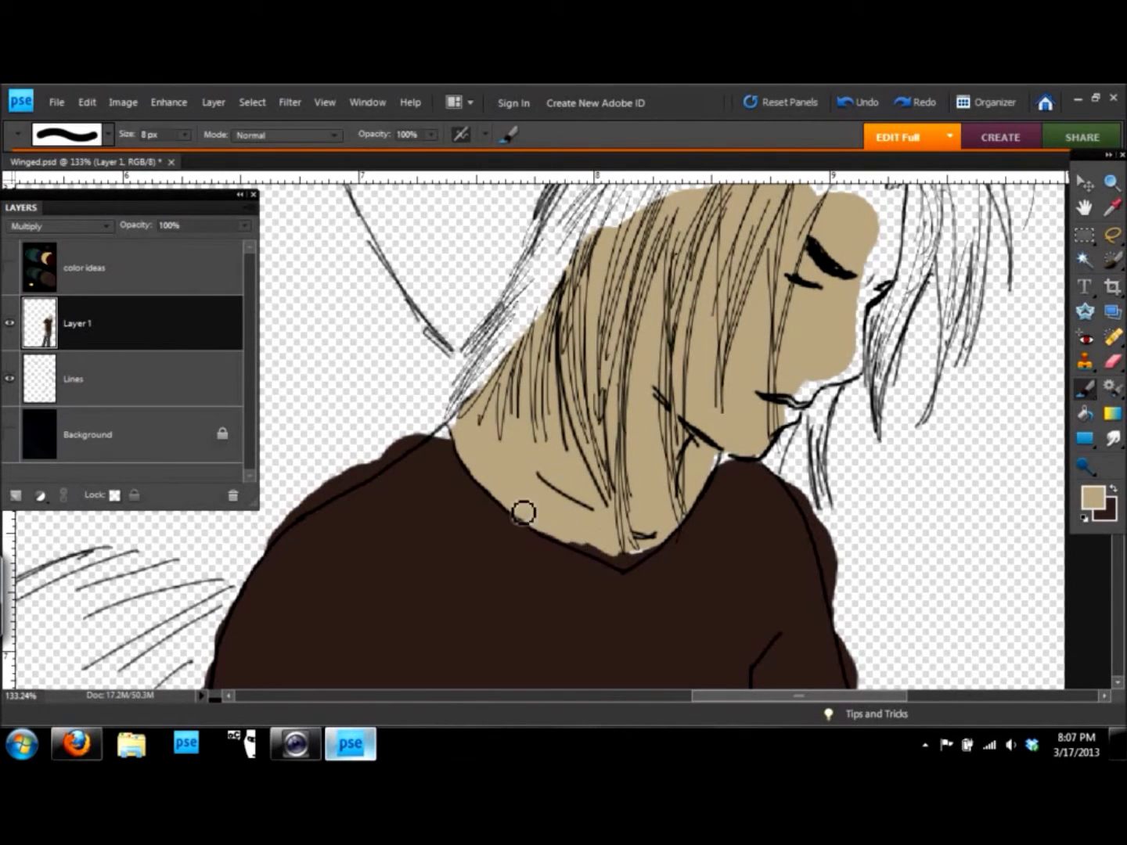
pyautogui.moveTo(845, 380)
pyautogui.mouseDown()
pyautogui.moveTo(869, 349)
pyautogui.moveTo(893, 222)
pyautogui.mouseUp()
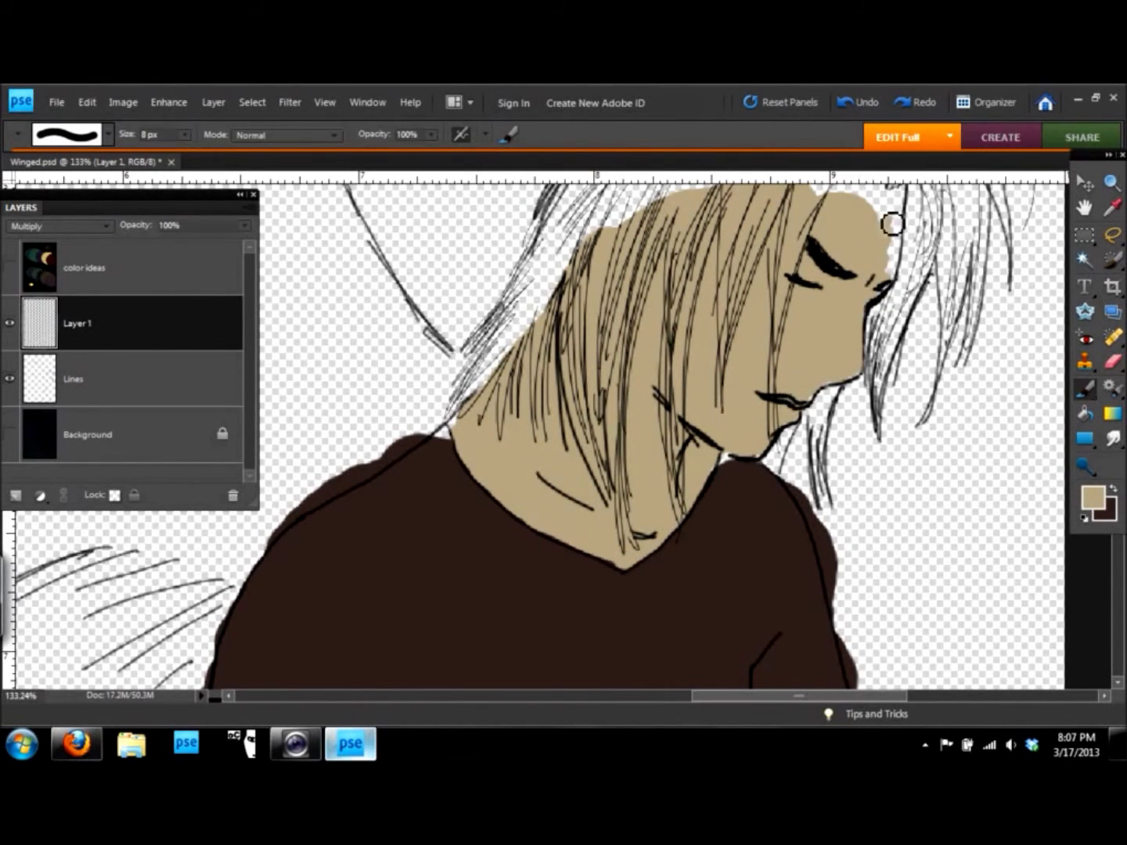
# Swap to grey and paint a large grey area into the wing.
pyautogui.press('x')
pyautogui.press('x')
pyautogui.scroll(-1, 727, 496)
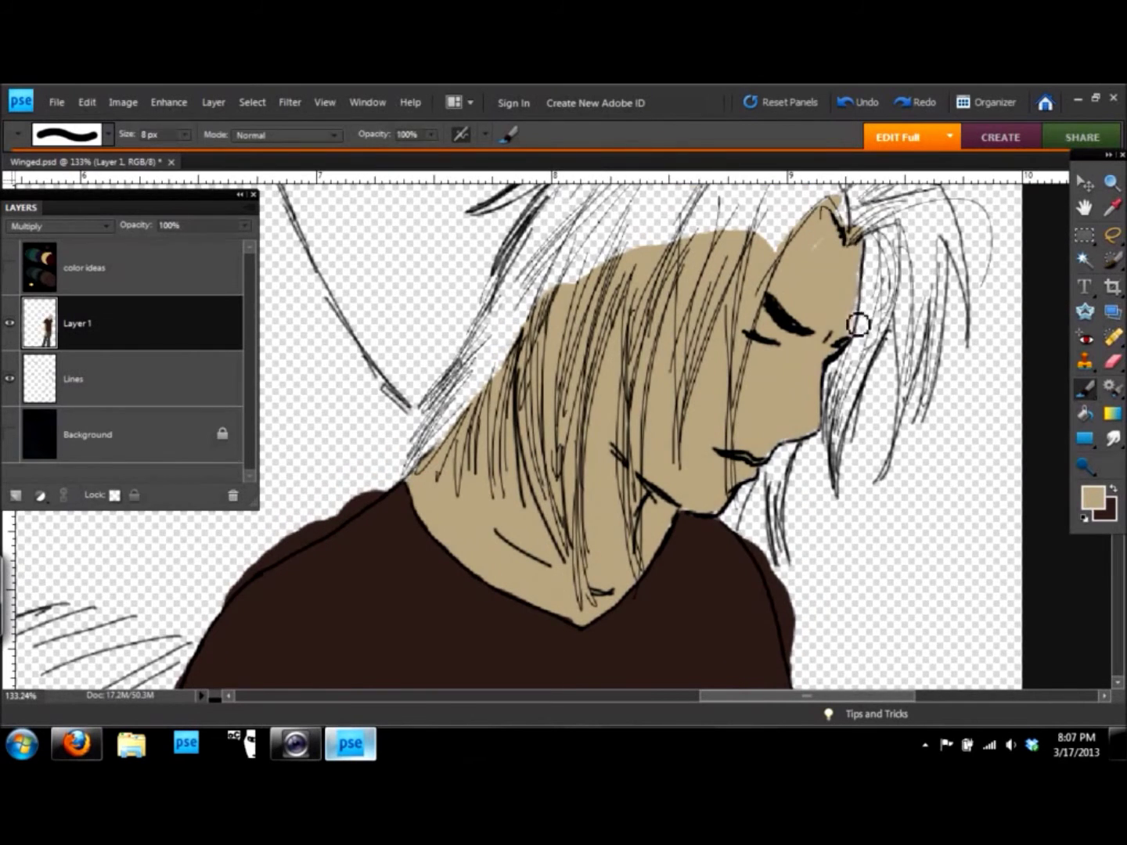
pyautogui.scroll(-3, 736, 453)
pyautogui.moveTo(736, 452); pyautogui.dragTo(900, 595)
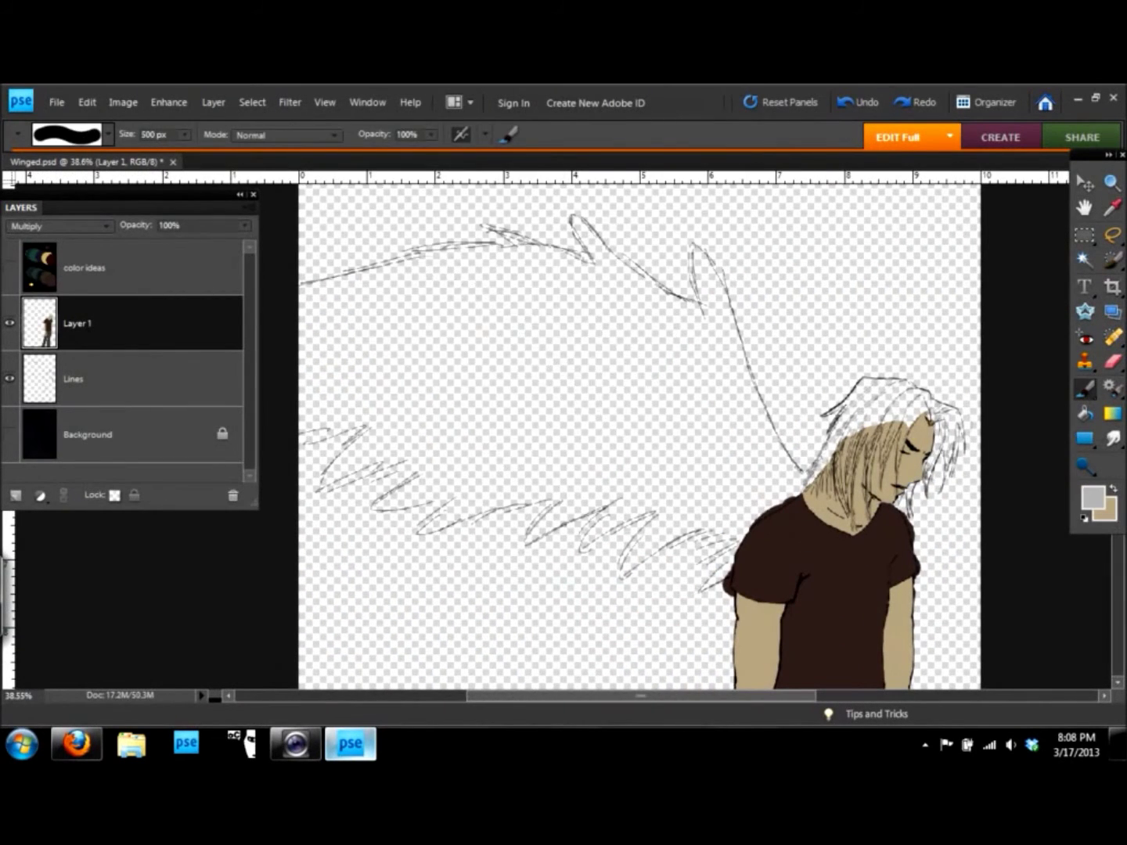
# Spread grey across the whole wing shape, including the lower feather edges.
pyautogui.moveTo(390, 337); pyautogui.dragTo(626, 368)
pyautogui.moveTo(705, 407); pyautogui.dragTo(665, 313)
pyautogui.moveTo(611, 485)
pyautogui.mouseDown()
pyautogui.moveTo(414, 433)
pyautogui.moveTo(680, 317)
pyautogui.moveTo(525, 436)
pyautogui.mouseUp()
pyautogui.press('[')
pyautogui.press('[')
pyautogui.press('[')
pyautogui.moveTo(724, 477)
pyautogui.mouseDown()
pyautogui.moveTo(689, 540)
pyautogui.moveTo(552, 524)
pyautogui.moveTo(427, 495)
pyautogui.moveTo(355, 420)
pyautogui.moveTo(550, 264)
pyautogui.mouseUp()
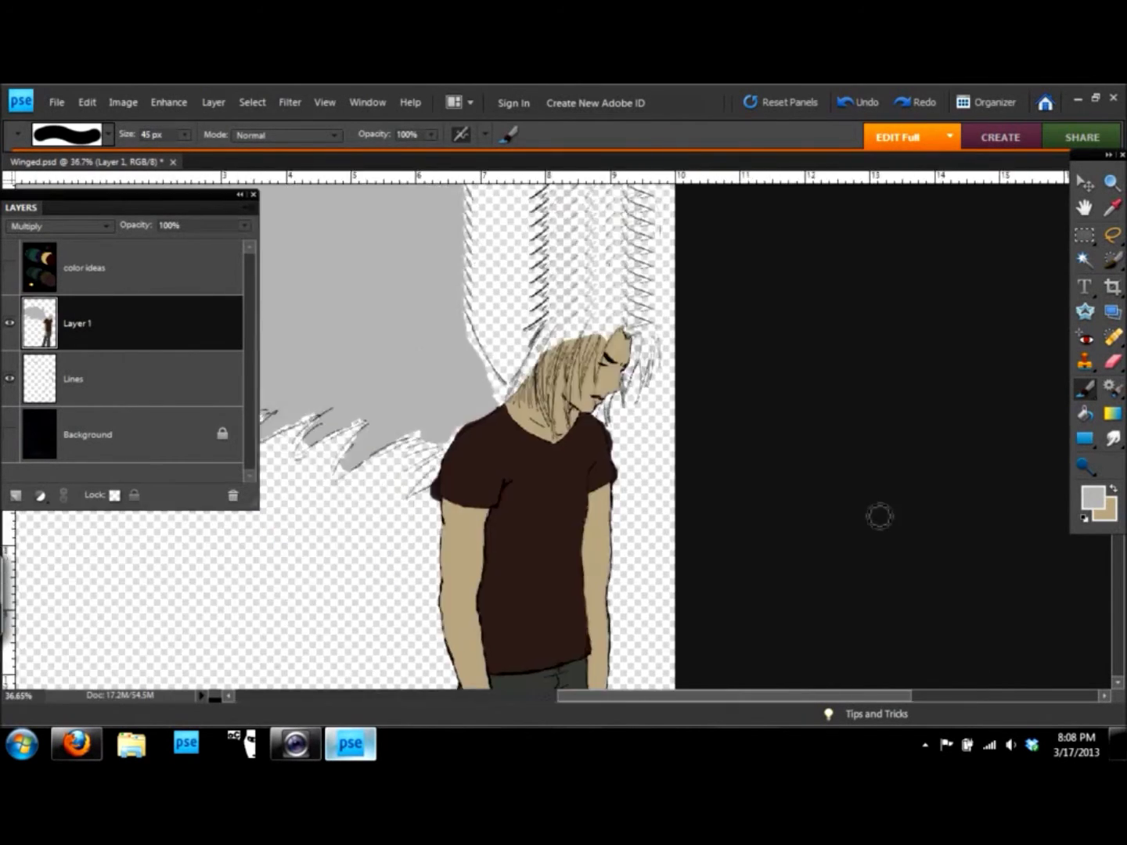
pyautogui.scroll(5, 878, 516)
# Choose dark brown and paint over the hair, adding strands at lower left and near the ear.
pyautogui.click(1095, 497)
pyautogui.click(743, 219)
pyautogui.moveTo(478, 343)
pyautogui.mouseDown()
pyautogui.moveTo(565, 368)
pyautogui.moveTo(626, 298)
pyautogui.moveTo(407, 510)
pyautogui.mouseUp()
pyautogui.moveTo(547, 430); pyautogui.dragTo(736, 455)
pyautogui.press('[')
pyautogui.press('[')
pyautogui.press('[')
pyautogui.moveTo(476, 282)
pyautogui.mouseDown()
pyautogui.moveTo(427, 377)
pyautogui.moveTo(644, 332)
pyautogui.moveTo(715, 375)
pyautogui.moveTo(705, 426)
pyautogui.moveTo(626, 392)
pyautogui.moveTo(548, 509)
pyautogui.mouseUp()
pyautogui.moveTo(566, 369)
pyautogui.mouseDown()
pyautogui.moveTo(408, 461)
pyautogui.moveTo(360, 547)
pyautogui.mouseUp()
pyautogui.moveTo(714, 462)
pyautogui.mouseDown()
pyautogui.moveTo(766, 455)
pyautogui.moveTo(754, 415)
pyautogui.moveTo(740, 433)
pyautogui.mouseUp()
# Paint brown along the hair strands beside the face.
pyautogui.scroll(5, 741, 433)
pyautogui.moveTo(609, 298); pyautogui.dragTo(521, 493)
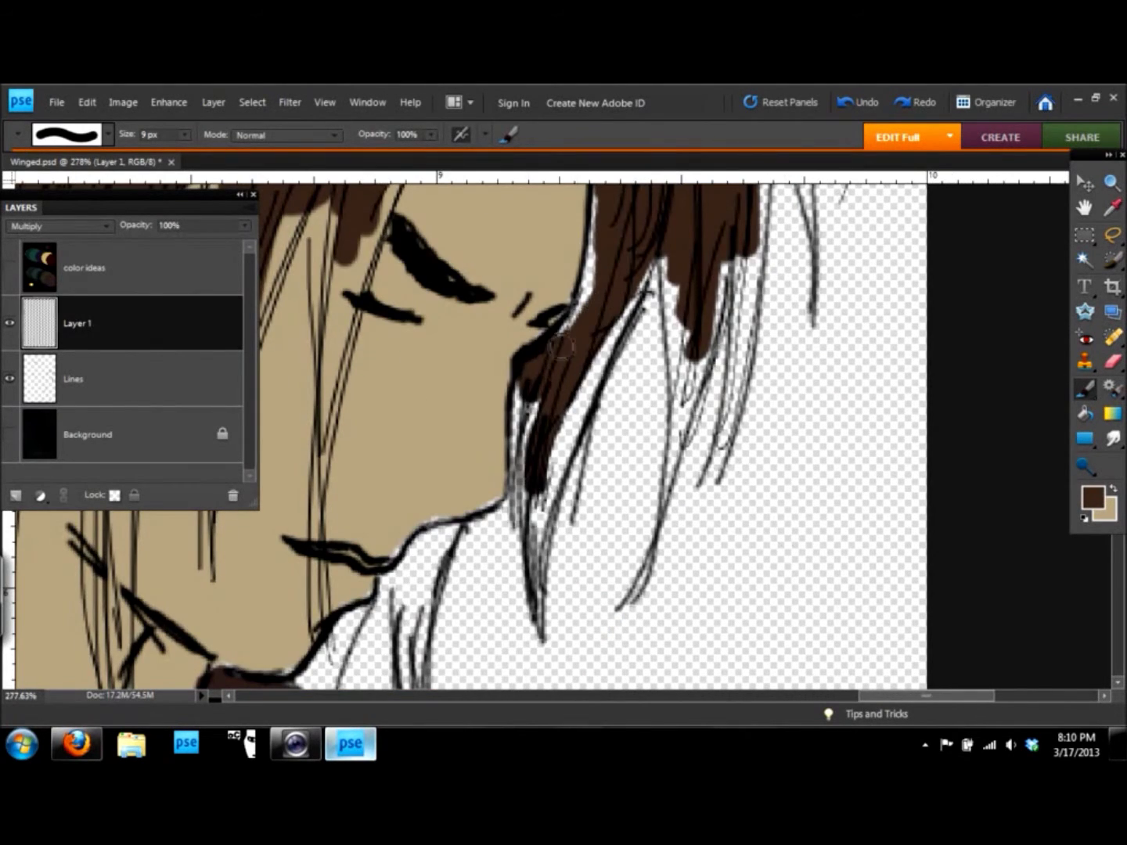
pyautogui.moveTo(618, 192); pyautogui.dragTo(564, 360)
pyautogui.moveTo(631, 297); pyautogui.dragTo(528, 510)
pyautogui.moveTo(707, 283); pyautogui.dragTo(680, 461)
# Shrink the brush step by step to a hairline and trace thin dark hair strands.
pyautogui.press('[')
pyautogui.press('[')
pyautogui.press('[')
pyautogui.moveTo(626, 265); pyautogui.dragTo(580, 461)
pyautogui.moveTo(559, 516); pyautogui.dragTo(540, 596)
pyautogui.moveTo(729, 295)
pyautogui.mouseDown()
pyautogui.moveTo(744, 407)
pyautogui.moveTo(669, 493)
pyautogui.moveTo(623, 609)
pyautogui.moveTo(553, 611)
pyautogui.mouseUp()
pyautogui.press('[')
pyautogui.moveTo(599, 409); pyautogui.dragTo(555, 497)
pyautogui.moveTo(658, 257); pyautogui.dragTo(628, 346)
pyautogui.press('[')
pyautogui.press('[')
pyautogui.press('[')
pyautogui.moveTo(731, 380); pyautogui.dragTo(714, 450)
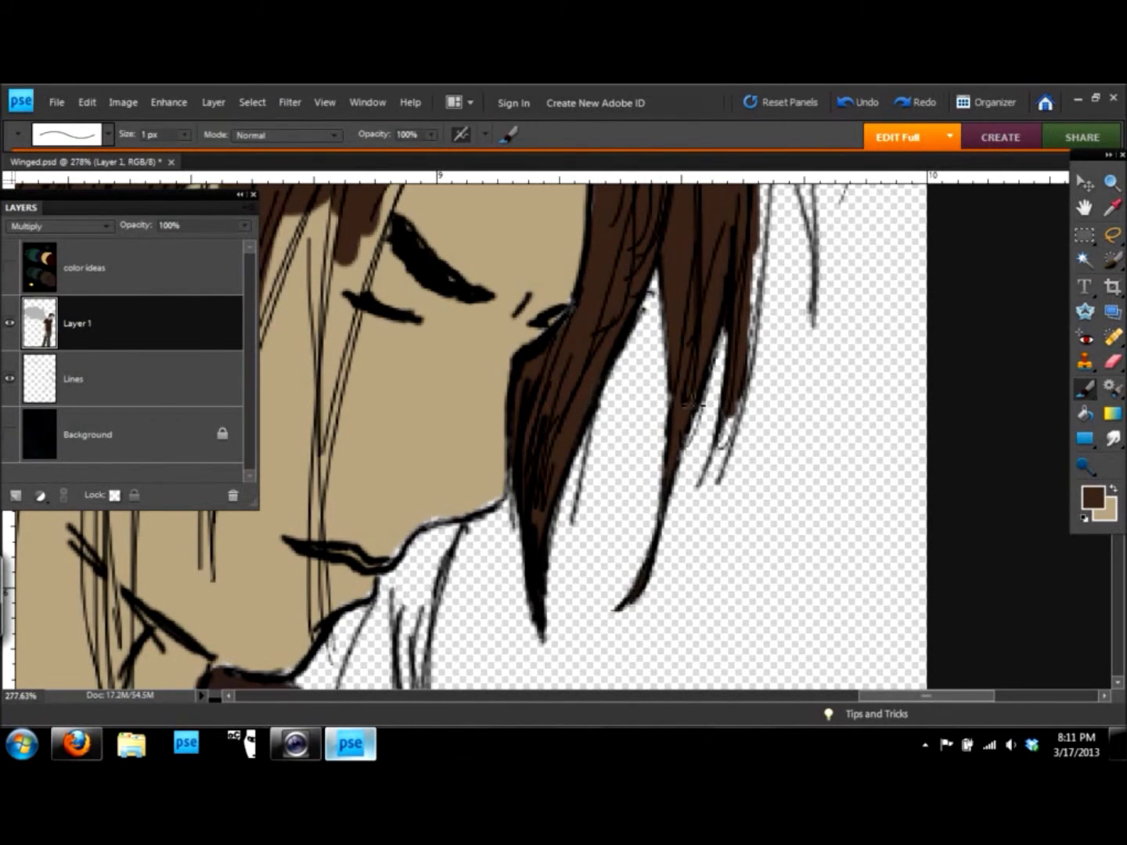
# Fill the hair strands by the chin with brown using a slightly larger brush.
pyautogui.scroll(-5, 756, 331)
pyautogui.scroll(5, 675, 359)
pyautogui.press(']')
pyautogui.press(']')
pyautogui.moveTo(689, 314)
pyautogui.mouseDown()
pyautogui.moveTo(672, 470)
pyautogui.moveTo(675, 358)
pyautogui.mouseUp()
pyautogui.press(']')
pyautogui.press(']')
pyautogui.press(']')
pyautogui.moveTo(583, 493); pyautogui.dragTo(611, 419)
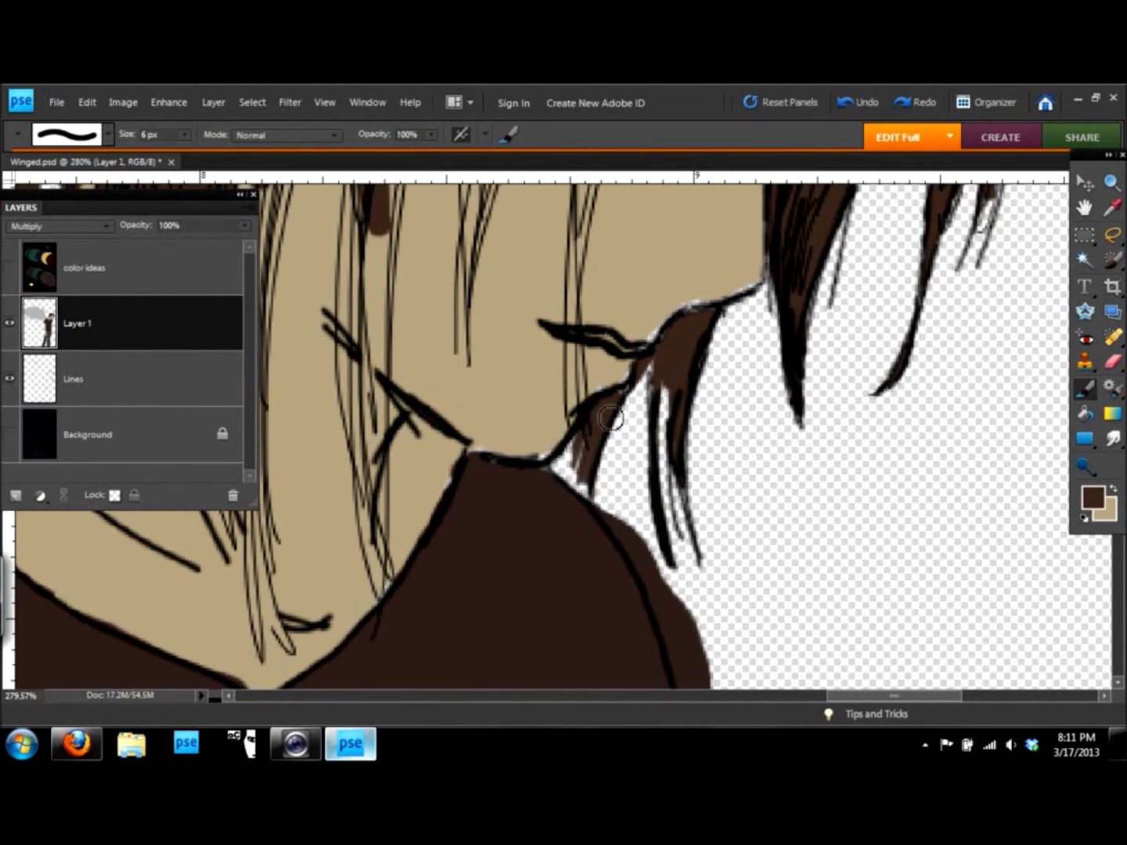
pyautogui.moveTo(651, 354); pyautogui.dragTo(711, 565)
# Darken the strand beside the face and add strokes along the right hair edge.
pyautogui.press('r')
pyautogui.scroll(-3, 705, 391)
pyautogui.scroll(2, 760, 465)
pyautogui.press('b')
pyautogui.press(']')
pyautogui.press(']')
pyautogui.moveTo(671, 351); pyautogui.dragTo(654, 471)
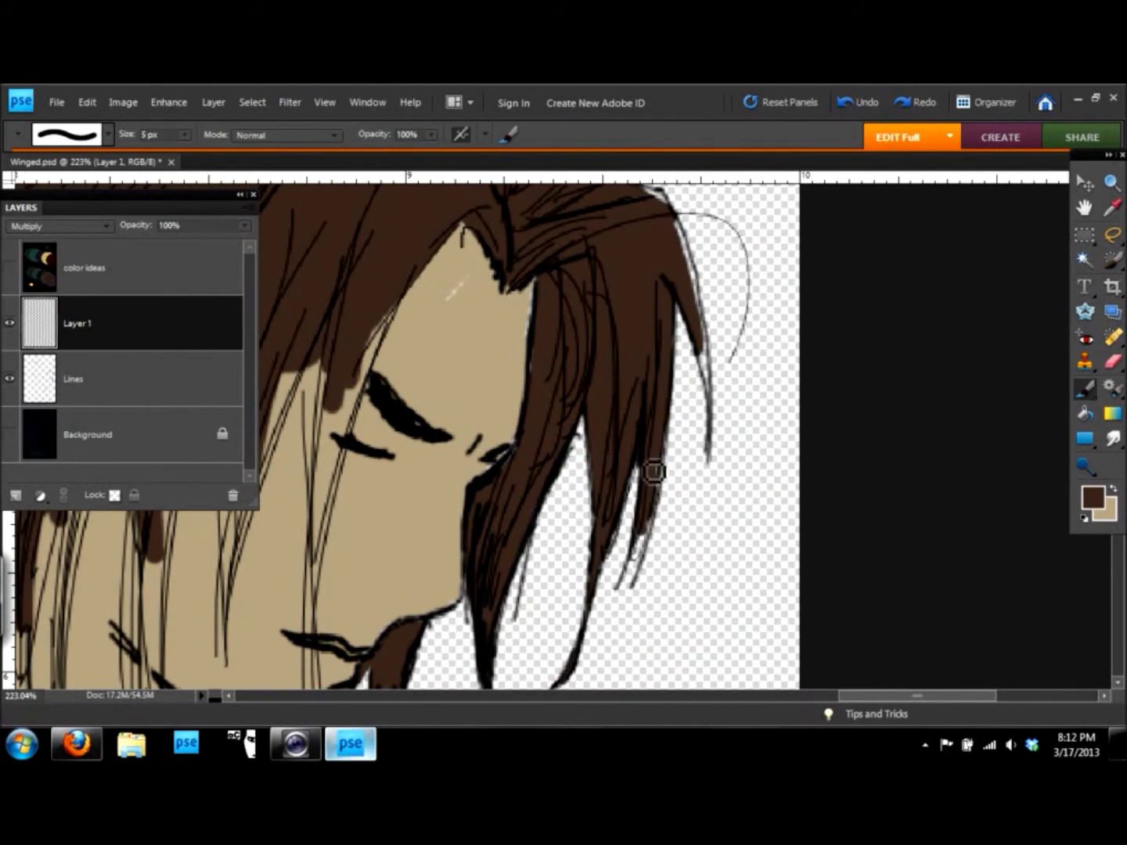
pyautogui.press('[')
pyautogui.press('[')
pyautogui.press('[')
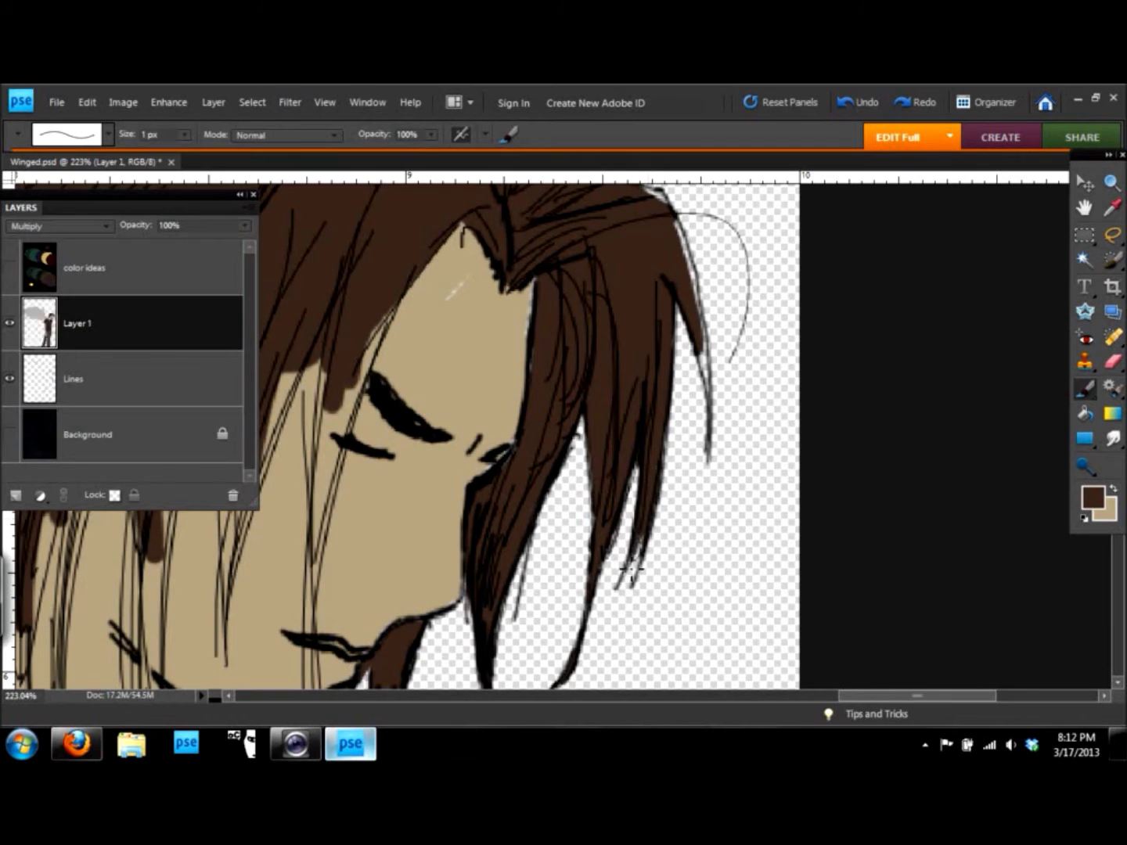
pyautogui.scroll(2, 673, 352)
pyautogui.press(']')
pyautogui.press(']')
pyautogui.press(']')
pyautogui.moveTo(680, 321); pyautogui.dragTo(702, 426)
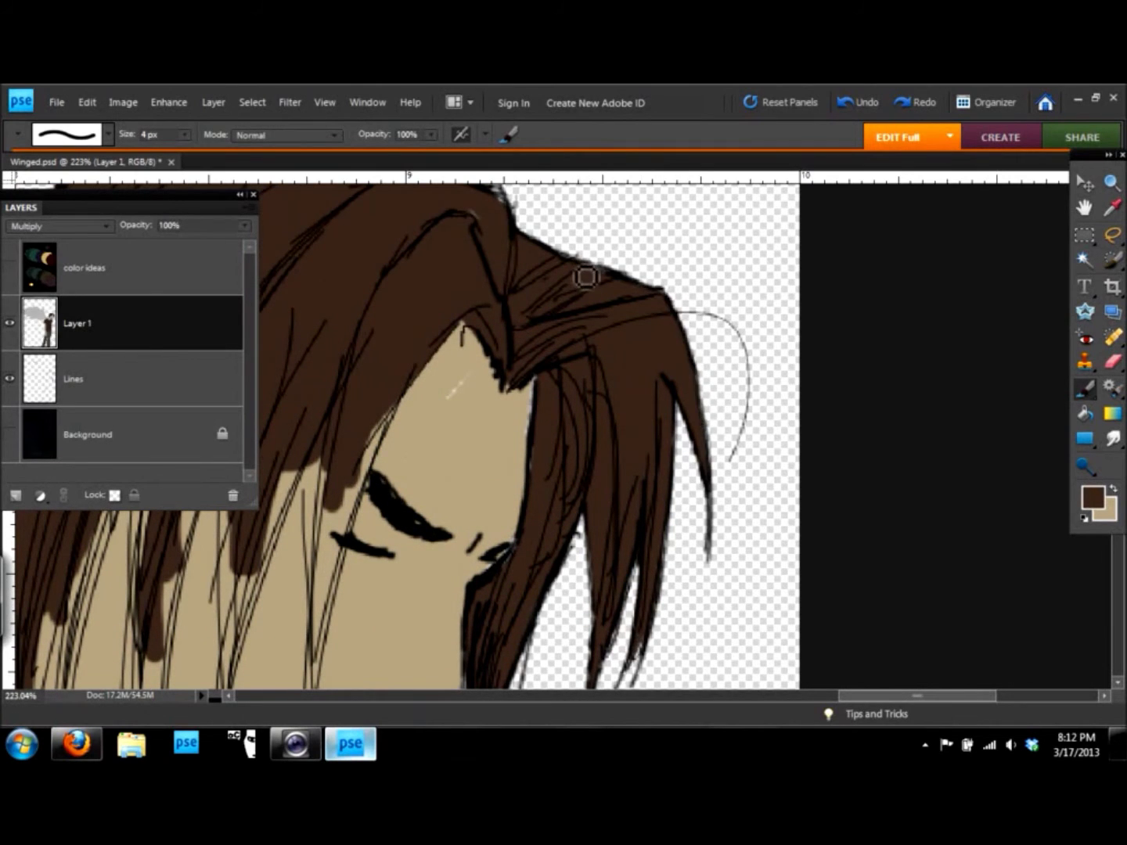
# Paint new dark brown hair strands on the left side of the figure.
pyautogui.click(1113, 439)
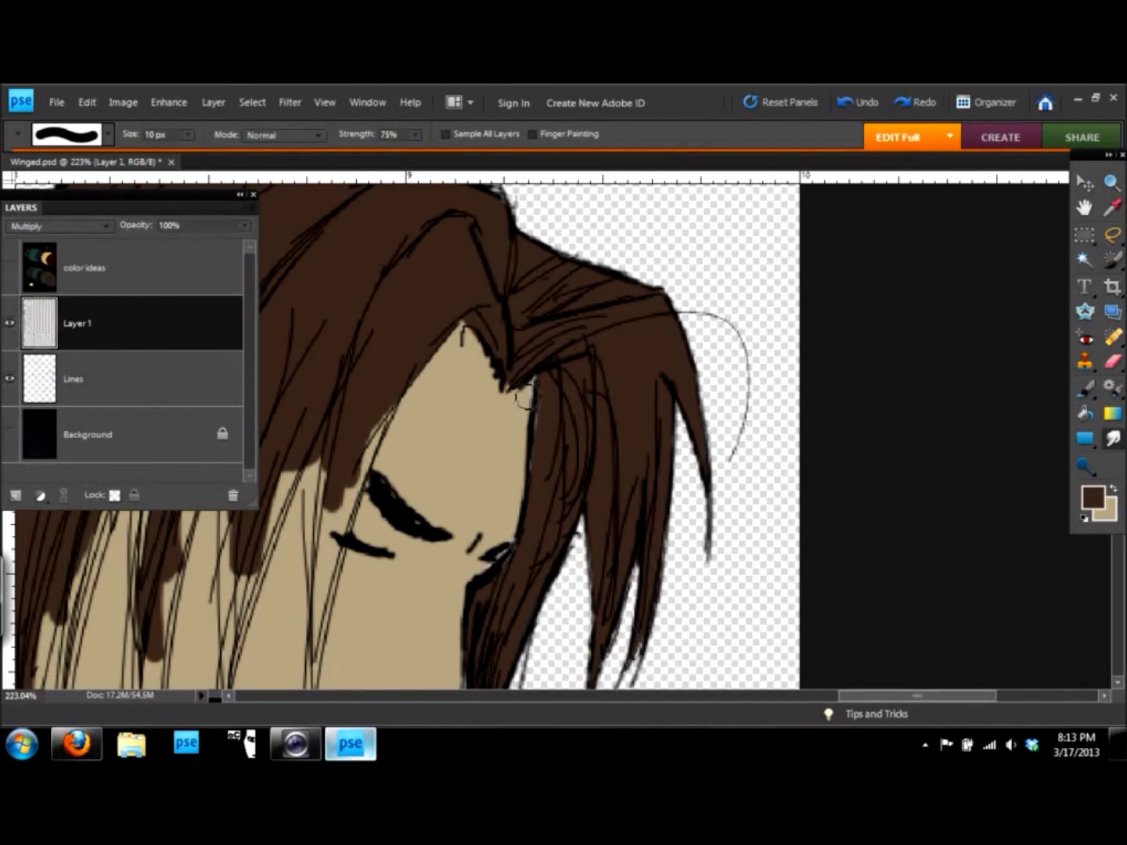
pyautogui.press('b')
pyautogui.scroll(-2, 335, 515)
pyautogui.hscroll(-2, 335, 515)
pyautogui.moveTo(489, 465)
pyautogui.mouseDown()
pyautogui.moveTo(497, 320)
pyautogui.moveTo(422, 478)
pyautogui.moveTo(406, 349)
pyautogui.mouseUp()
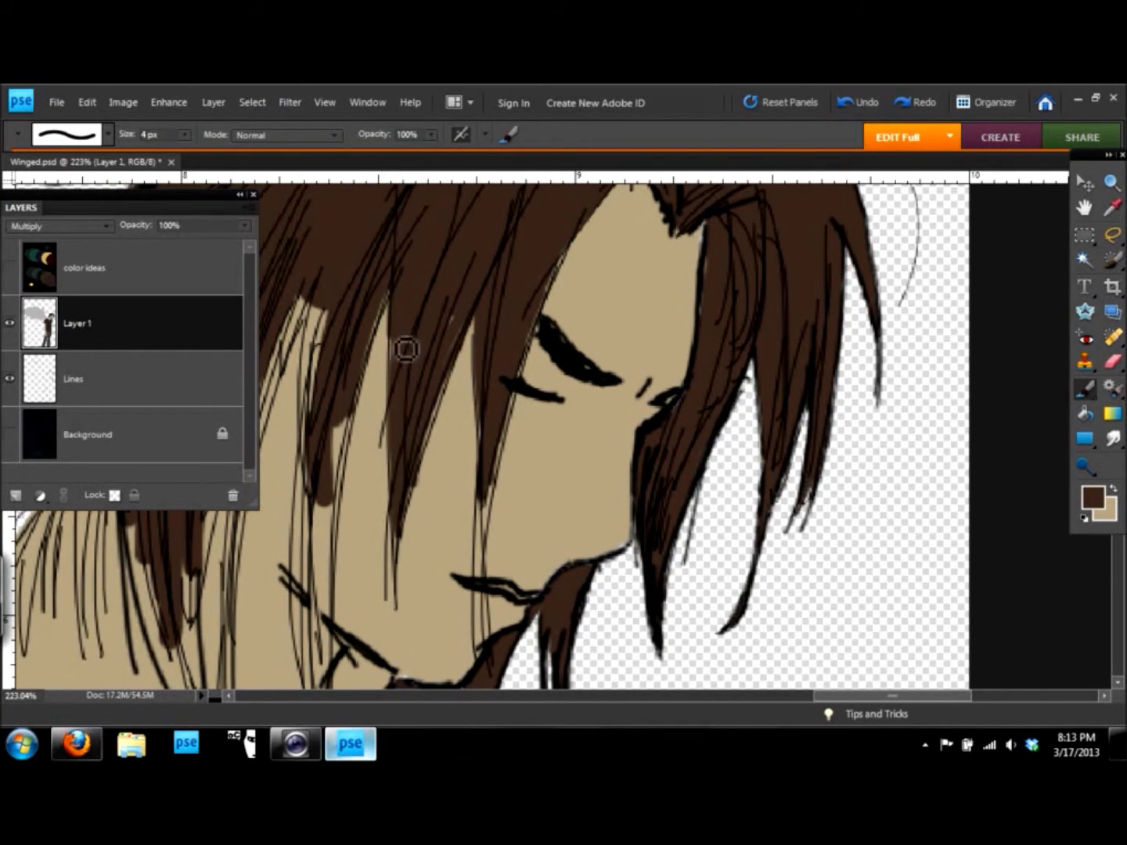
pyautogui.moveTo(388, 492); pyautogui.dragTo(447, 376)
pyautogui.moveTo(488, 644); pyautogui.dragTo(481, 544)
pyautogui.moveTo(518, 489)
pyautogui.mouseDown()
pyautogui.moveTo(489, 393)
pyautogui.moveTo(439, 327)
pyautogui.mouseUp()
pyautogui.moveTo(537, 376); pyautogui.dragTo(516, 313)
# Paint dark hair strokes over the face, the skin left of it, and the centre strands.
pyautogui.scroll(2, 384, 270)
pyautogui.scroll(2, 384, 270)
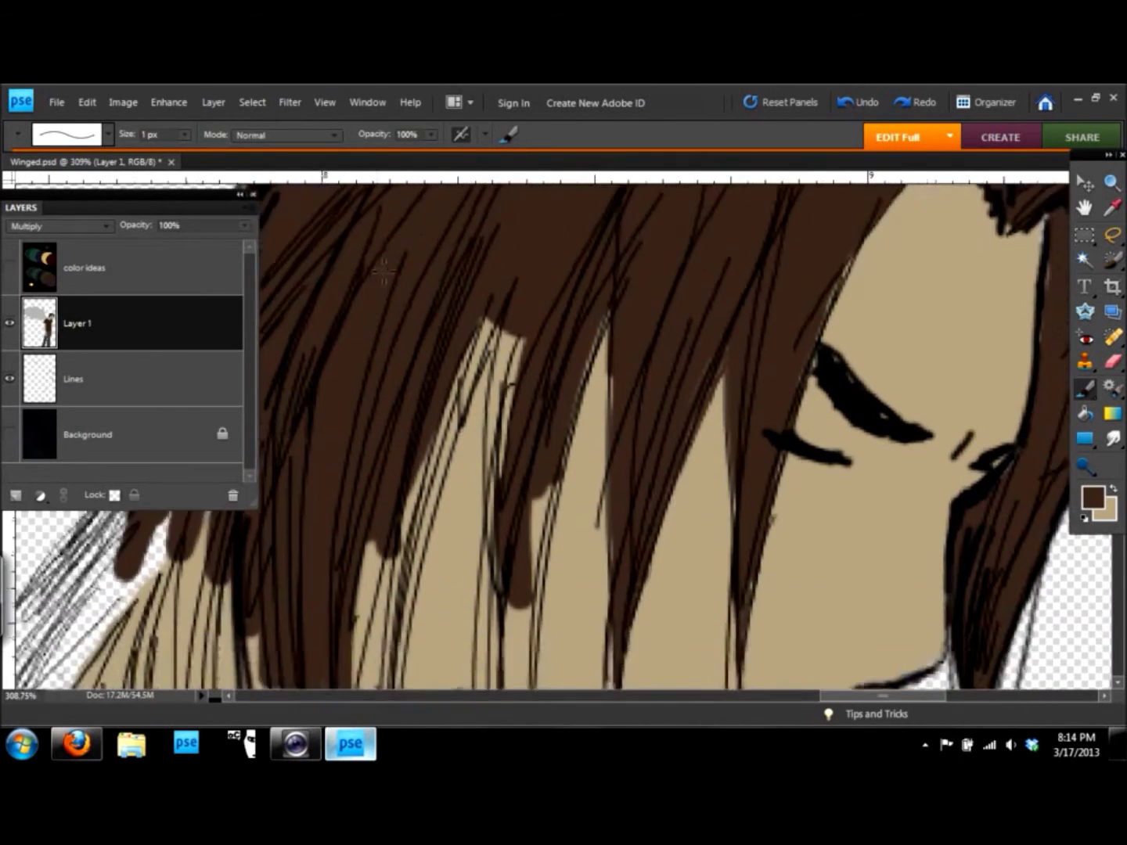
pyautogui.scroll(-2, 384, 271)
pyautogui.press(']')
pyautogui.press(']')
pyautogui.press(']')
pyautogui.moveTo(548, 189); pyautogui.dragTo(517, 384)
pyautogui.moveTo(521, 231); pyautogui.dragTo(402, 456)
pyautogui.moveTo(368, 345); pyautogui.dragTo(435, 614)
pyautogui.moveTo(494, 270); pyautogui.dragTo(439, 486)
pyautogui.moveTo(341, 274); pyautogui.dragTo(310, 403)
pyautogui.moveTo(298, 247); pyautogui.dragTo(270, 342)
pyautogui.moveTo(521, 371); pyautogui.dragTo(561, 567)
pyautogui.moveTo(526, 293); pyautogui.dragTo(554, 486)
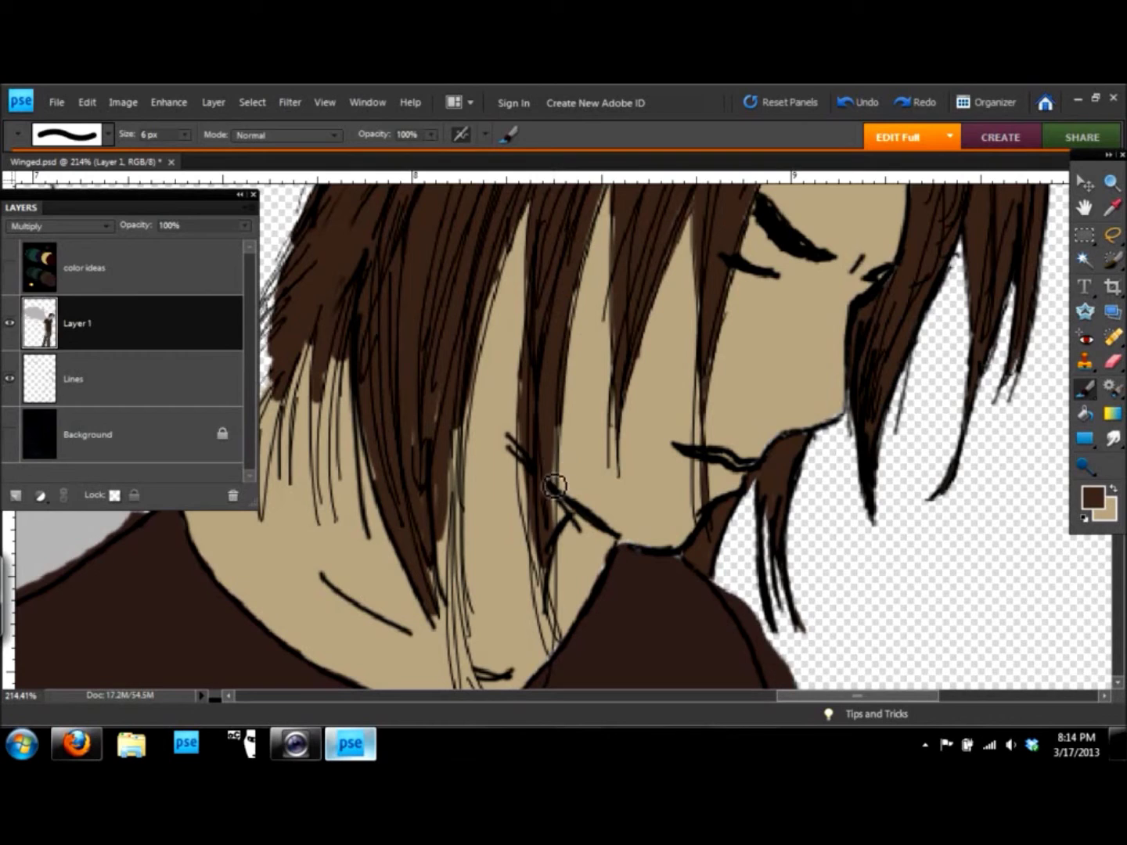
# Add thin strands near the chin and darken the centre hair strand.
pyautogui.press('[')
pyautogui.press('[')
pyautogui.press('[')
pyautogui.moveTo(517, 435); pyautogui.dragTo(558, 603)
pyautogui.moveTo(521, 511); pyautogui.dragTo(570, 631)
pyautogui.moveTo(531, 560); pyautogui.dragTo(557, 648)
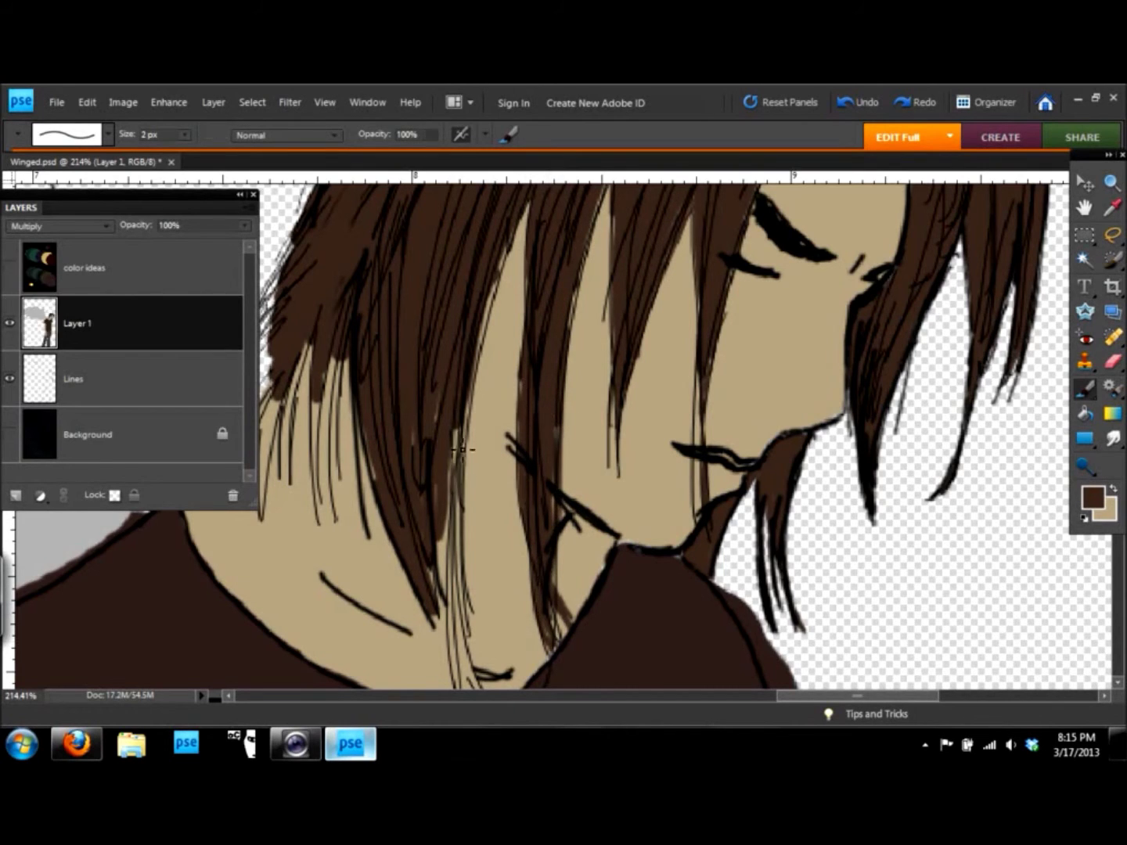
pyautogui.press(']')
pyautogui.press(']')
pyautogui.press(']')
pyautogui.moveTo(451, 557); pyautogui.dragTo(457, 407)
pyautogui.press('[')
pyautogui.press('[')
pyautogui.press('[')
pyautogui.moveTo(475, 526); pyautogui.dragTo(454, 626)
pyautogui.moveTo(470, 563); pyautogui.dragTo(453, 633)
# Check the Additional Brush Options pen-pressure settings and paint dark hair strands along the neck.
pyautogui.scroll(-3, 474, 539)
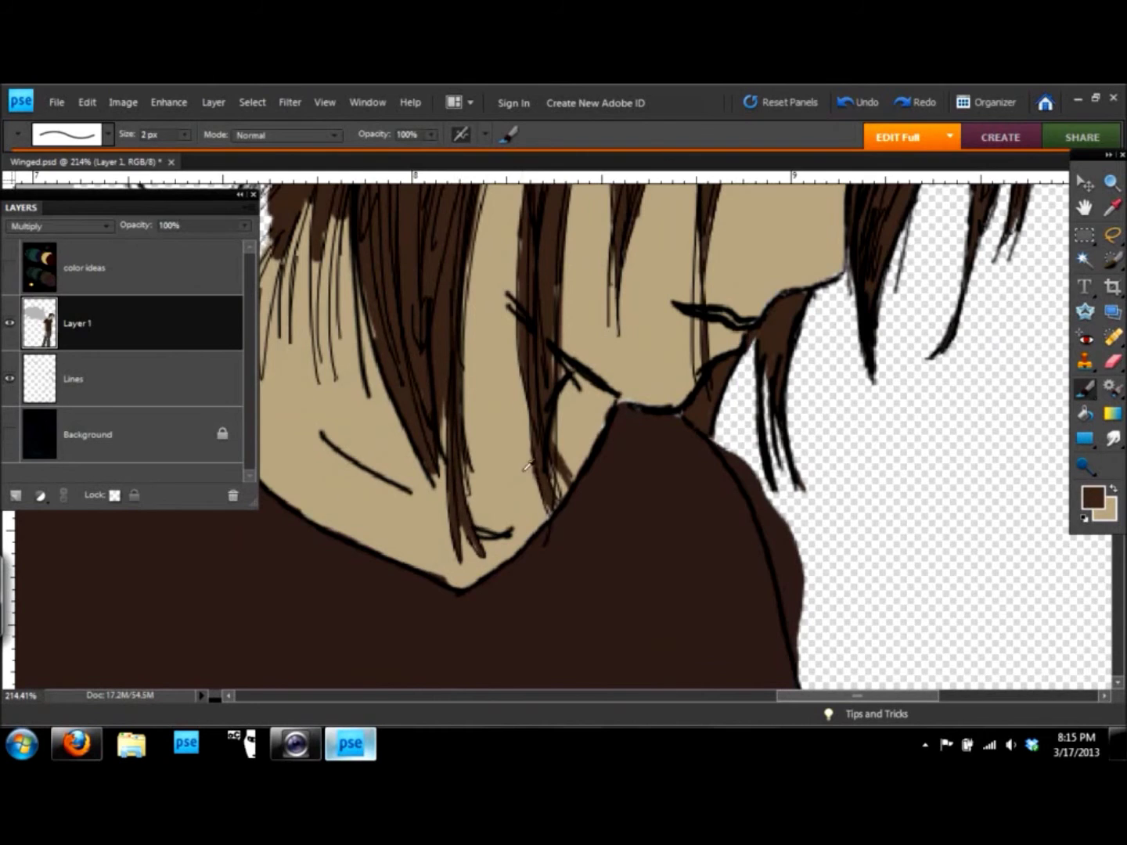
pyautogui.scroll(-3, 529, 478)
pyautogui.press(']')
pyautogui.press(']')
pyautogui.press(']')
pyautogui.moveTo(501, 329); pyautogui.dragTo(454, 422)
pyautogui.moveTo(517, 352); pyautogui.dragTo(470, 426)
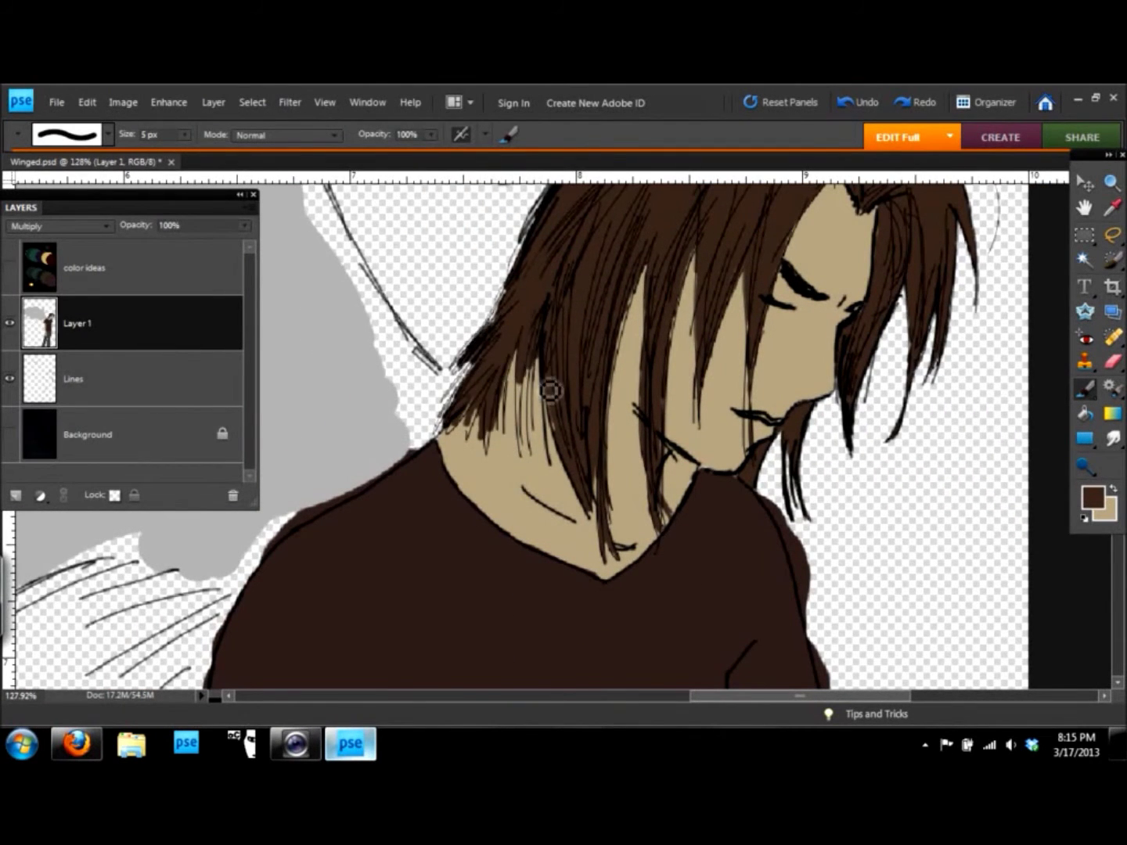
pyautogui.click(461, 134)
pyautogui.click(463, 131)
pyautogui.click(461, 134)
pyautogui.moveTo(522, 363); pyautogui.dragTo(525, 458)
pyautogui.moveTo(540, 353); pyautogui.dragTo(535, 447)
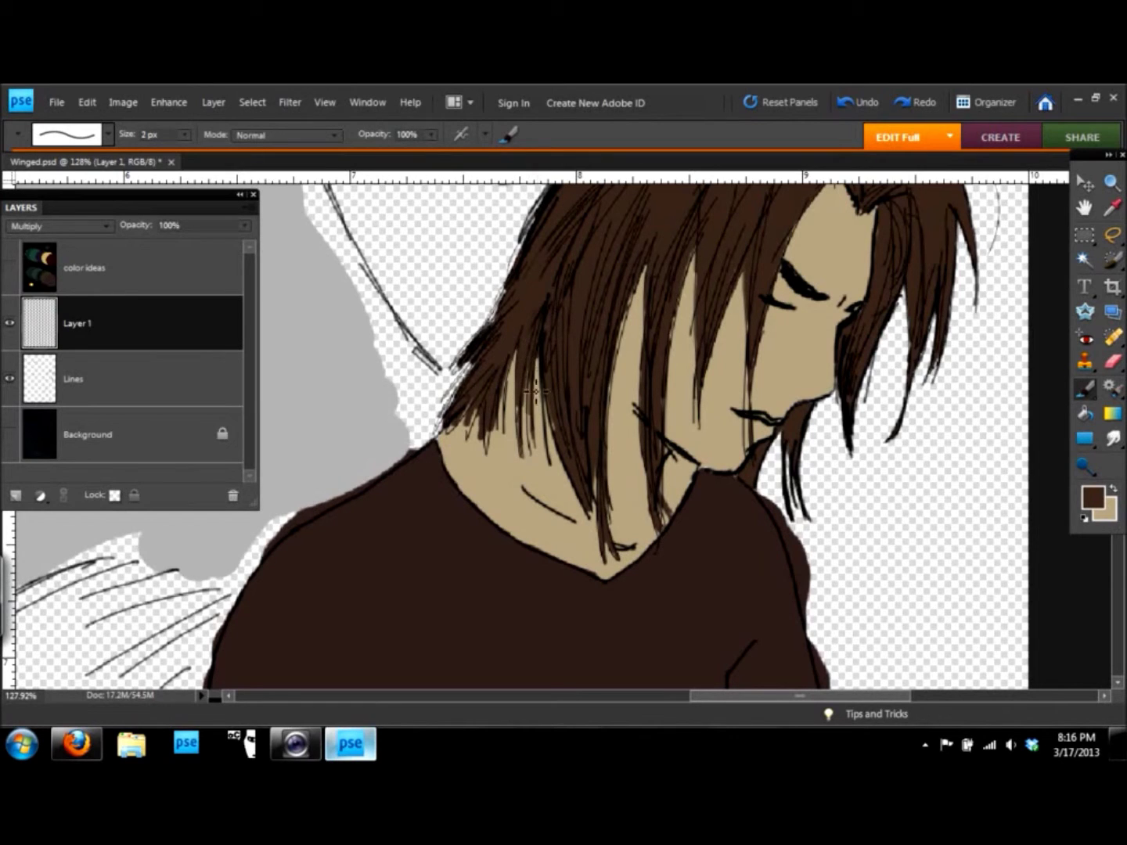
# Sample the wing grey and fill white gaps along the wing's upper edge with a 7 px Pencil.
pyautogui.scroll(-5, 479, 366)
pyautogui.scroll(-3, 235, 407)
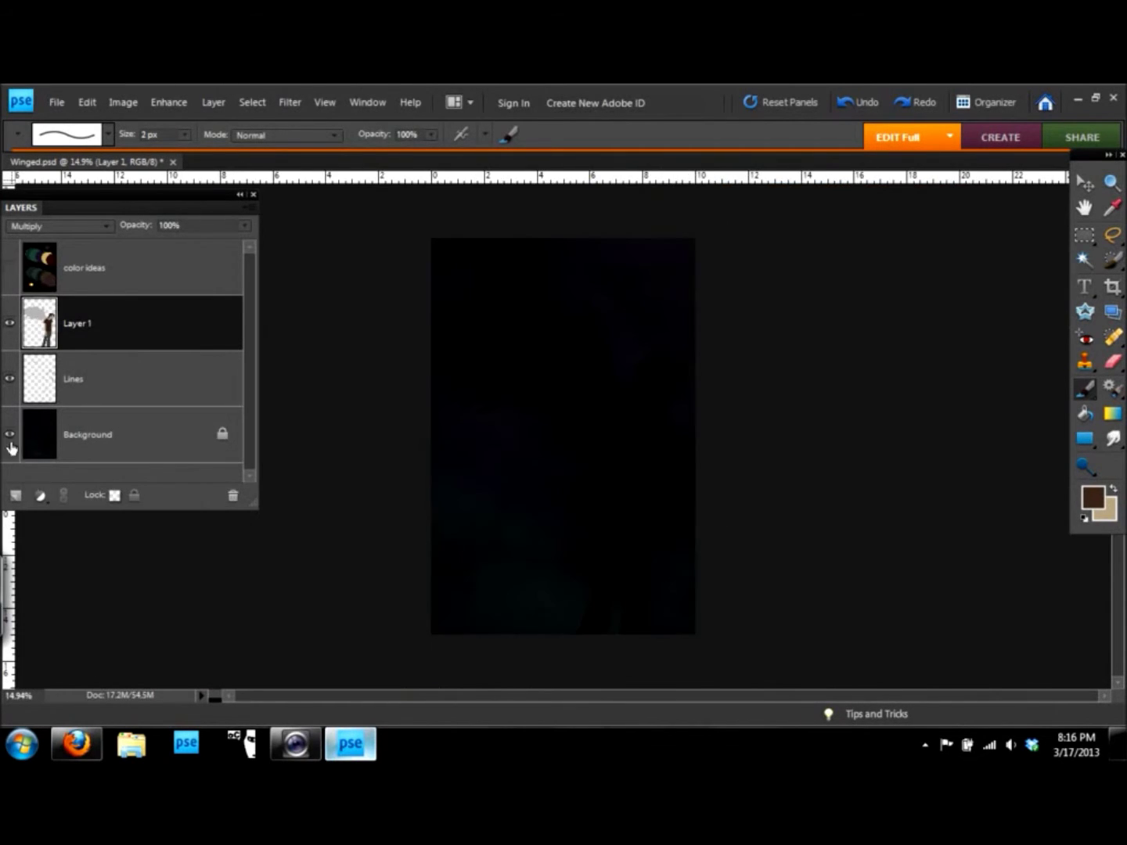
pyautogui.scroll(2, 23, 438)
pyautogui.scroll(2, 545, 402)
pyautogui.keyDown('alt'); pyautogui.click(546, 403); pyautogui.keyUp('alt')
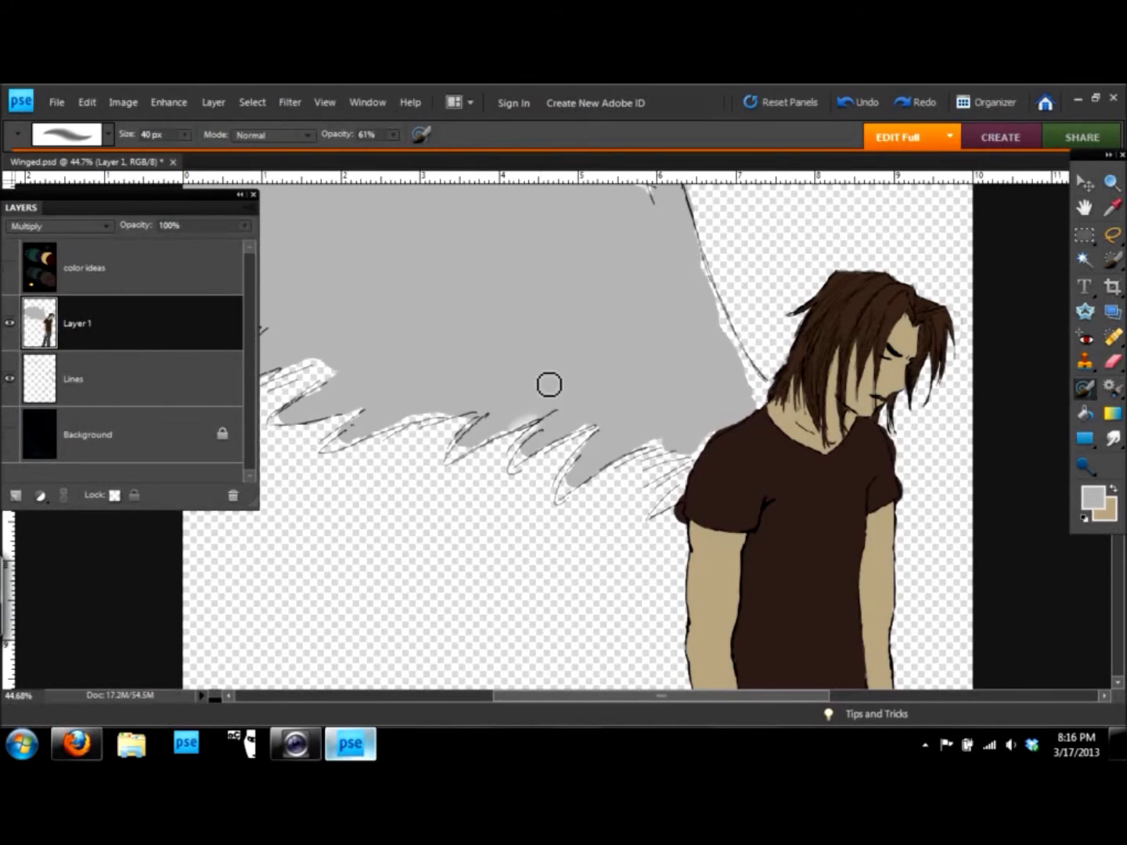
pyautogui.press('n')
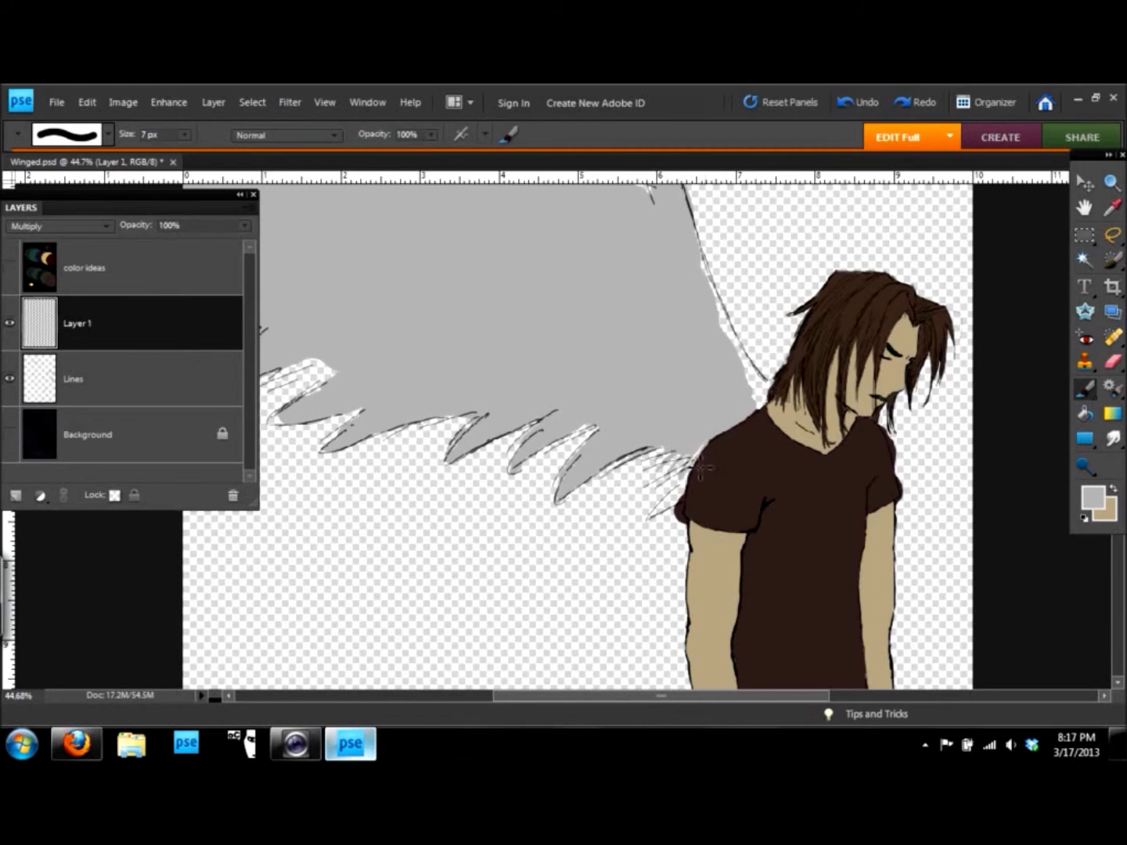
pyautogui.scroll(2, 738, 362)
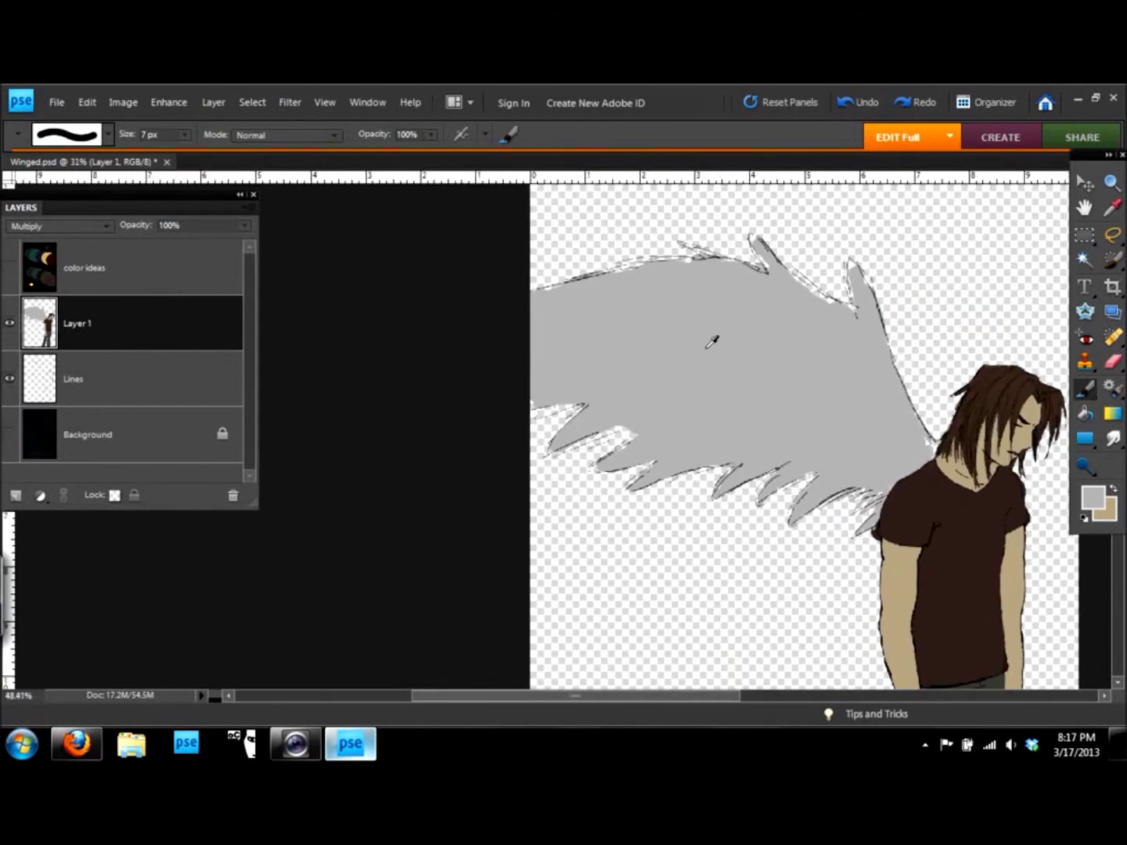
pyautogui.scroll(2, 710, 338)
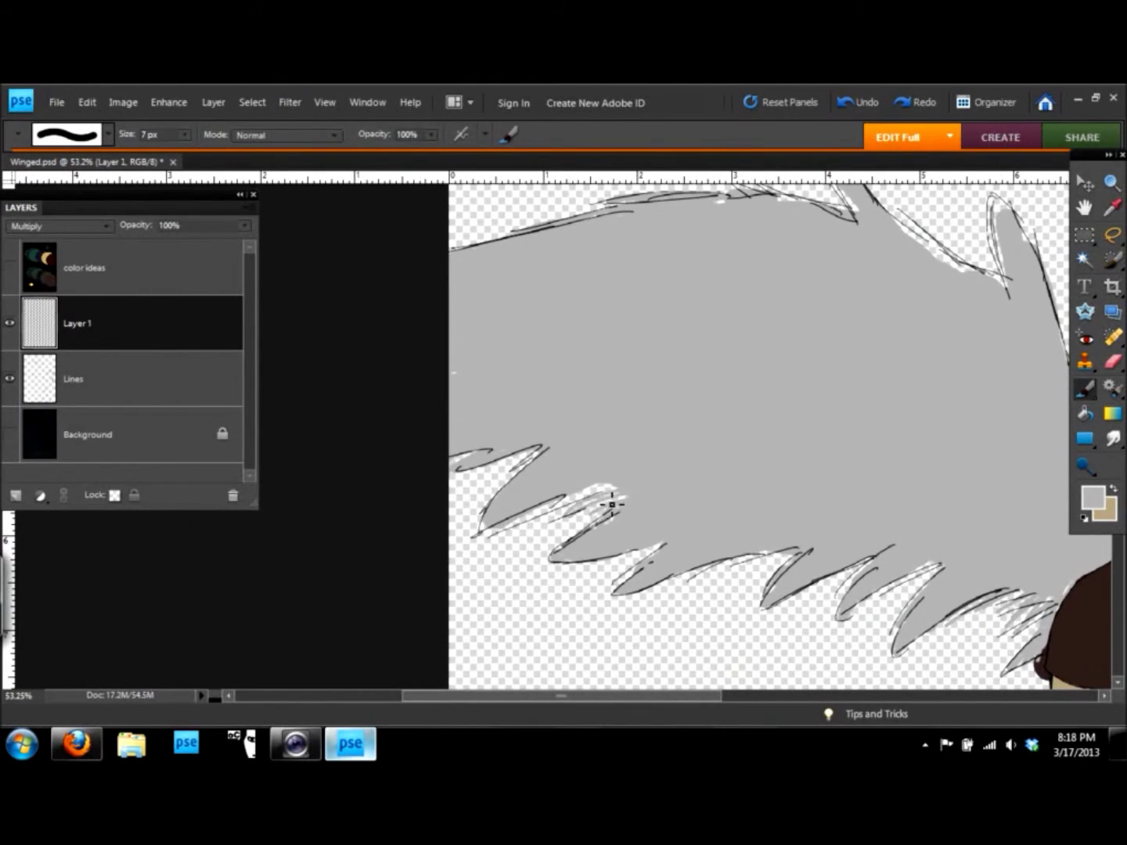
pyautogui.moveTo(1004, 216)
pyautogui.mouseDown()
pyautogui.moveTo(795, 306)
pyautogui.moveTo(734, 298)
pyautogui.mouseUp()
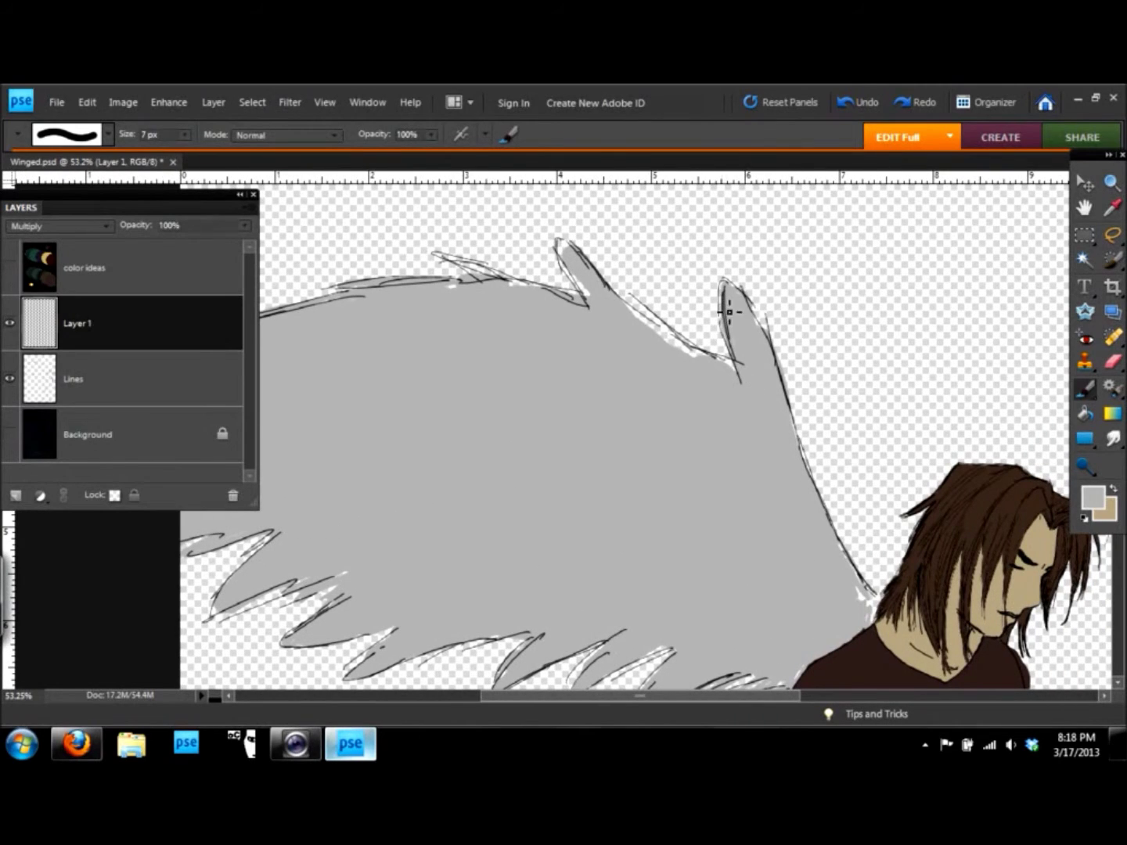
pyautogui.moveTo(626, 300); pyautogui.dragTo(721, 359)
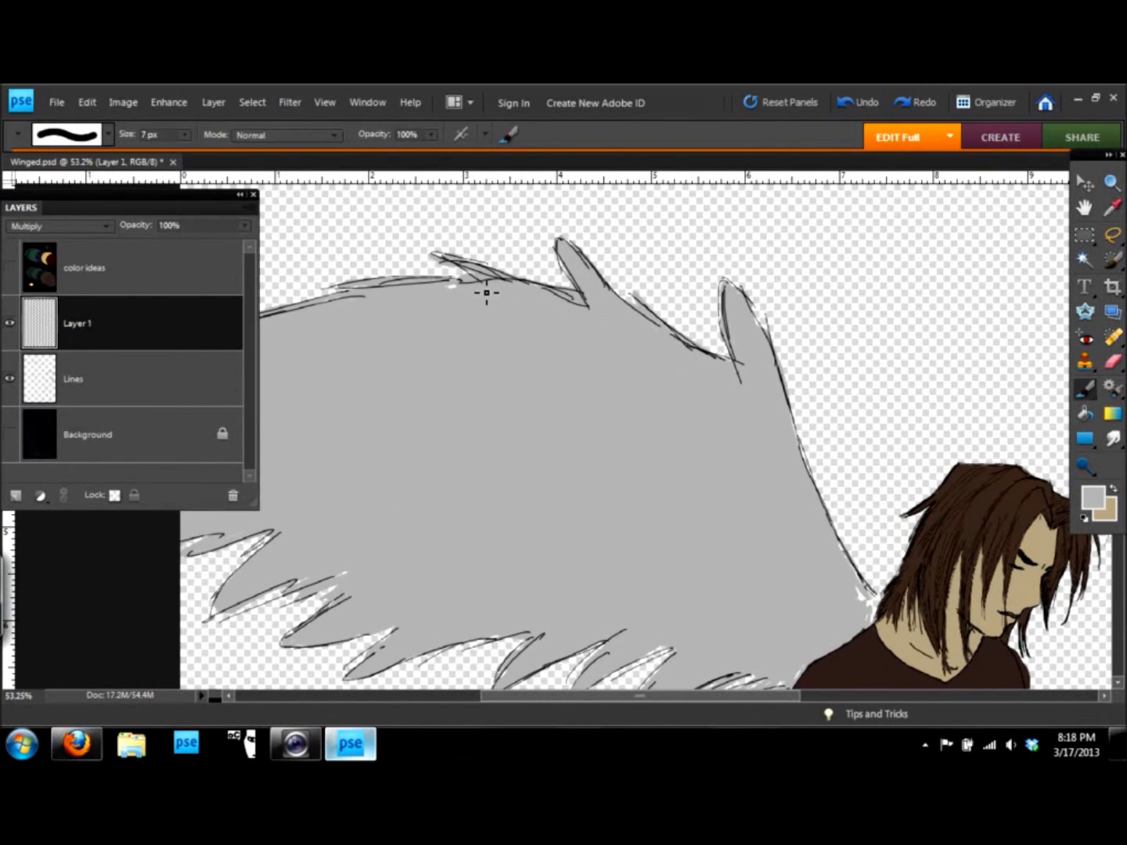
# Merge the Lines layer into Layer 1, then undo the merge to restore the separate layers.
pyautogui.hotkey('ctrl', '0')
pyautogui.keyDown('ctrl'); pyautogui.click(78, 379); pyautogui.keyUp('ctrl')
pyautogui.rightClick(101, 339)
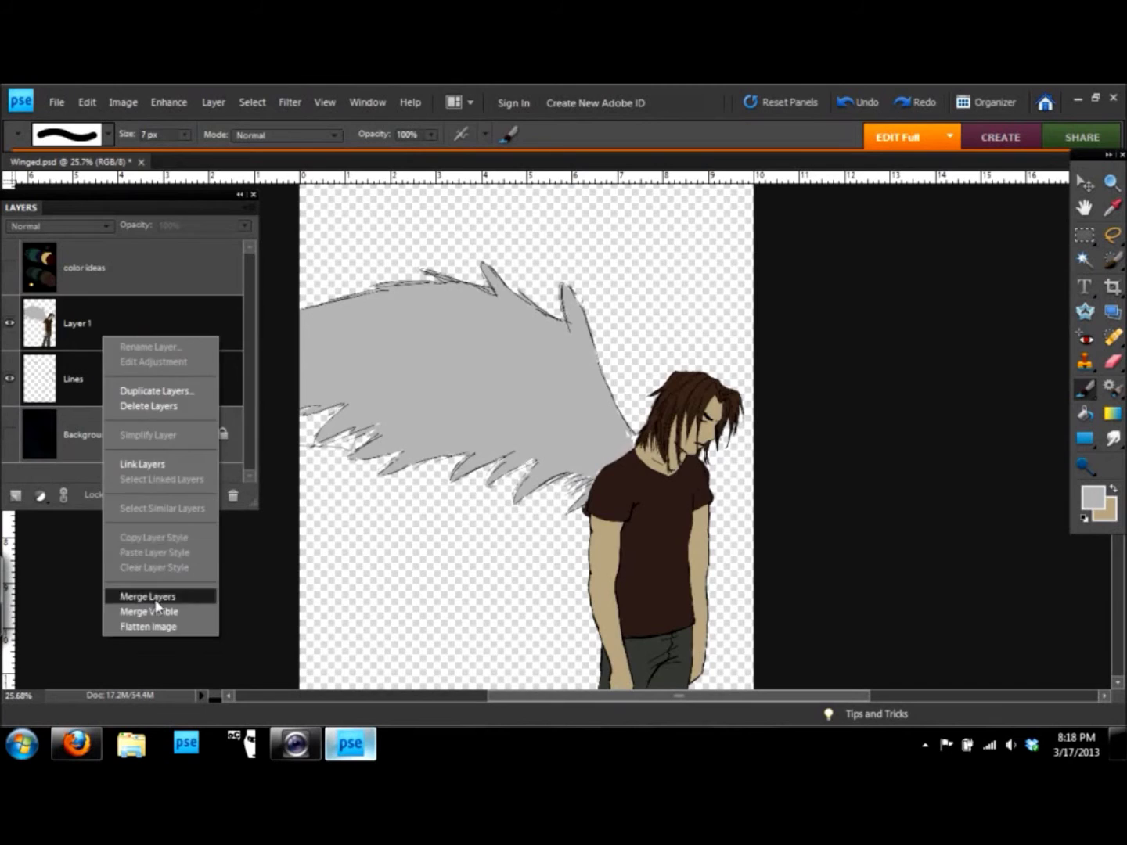
pyautogui.click(155, 598)
pyautogui.hotkey('ctrl', '-')
pyautogui.hotkey('ctrl', '-')
pyautogui.hotkey('ctrl', '0')
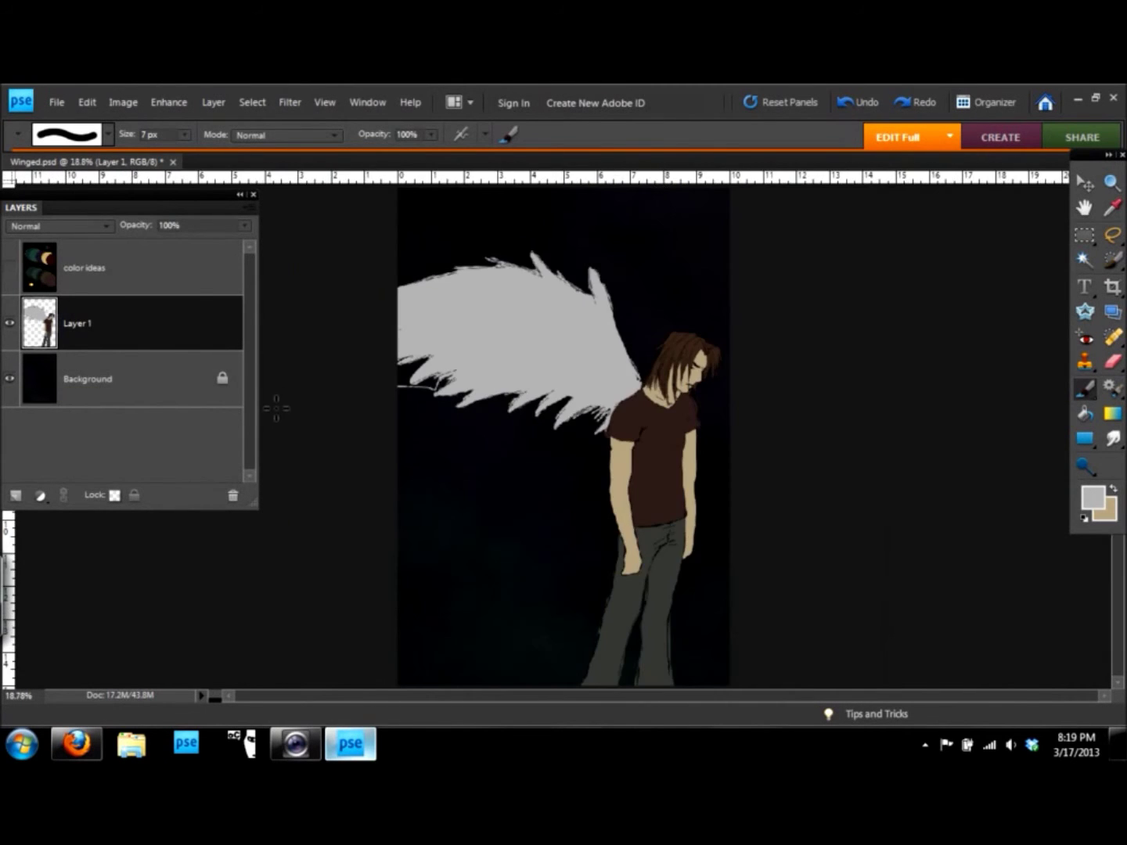
pyautogui.scroll(2, 329, 396)
pyautogui.scroll(2, 452, 517)
pyautogui.press('r')
pyautogui.hotkey('ctrl', 'z')
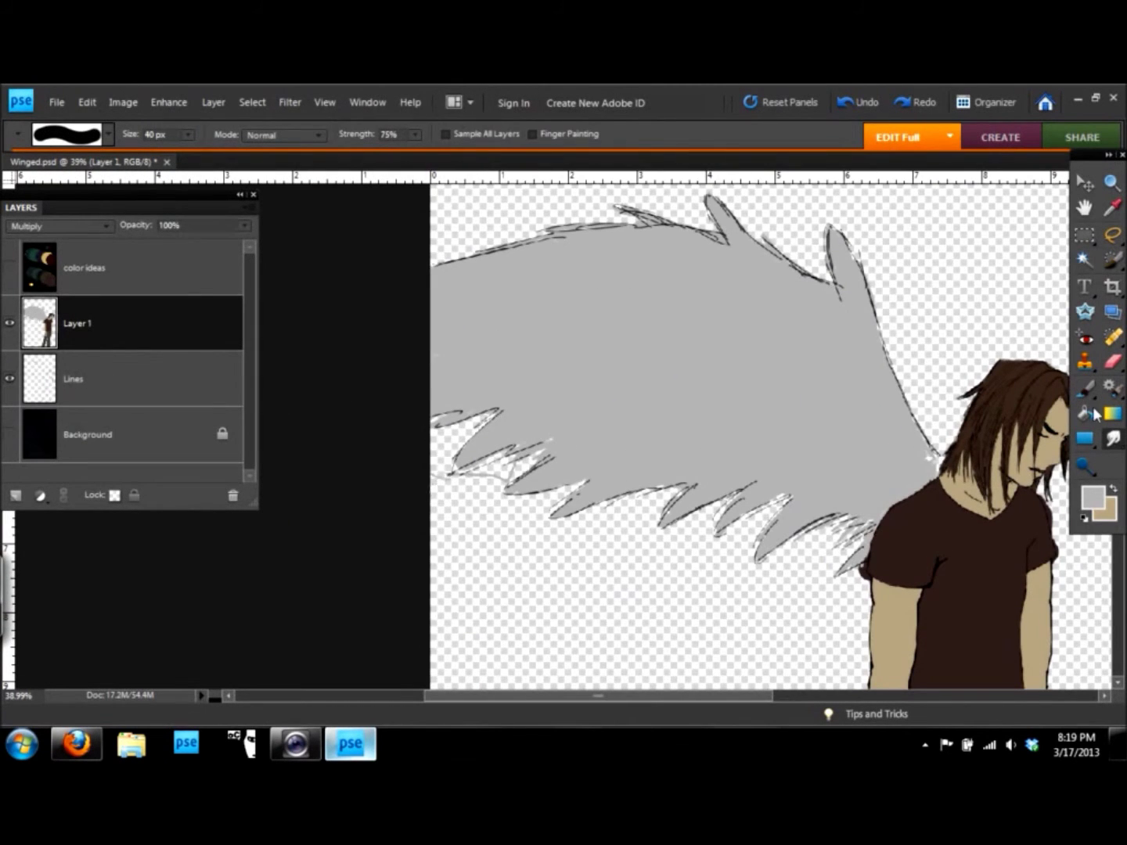
pyautogui.press('e')
pyautogui.scroll(5, 444, 532)
# Pick a dark brown colour and set up a large soft brush, checking the dark background layer.
pyautogui.press('b')
pyautogui.click(1094, 497)
pyautogui.click(743, 222)
pyautogui.moveTo(548, 461); pyautogui.dragTo(570, 440)
pyautogui.hotkey('ctrl', 'z')
pyautogui.click(108, 135)
pyautogui.click(508, 135)
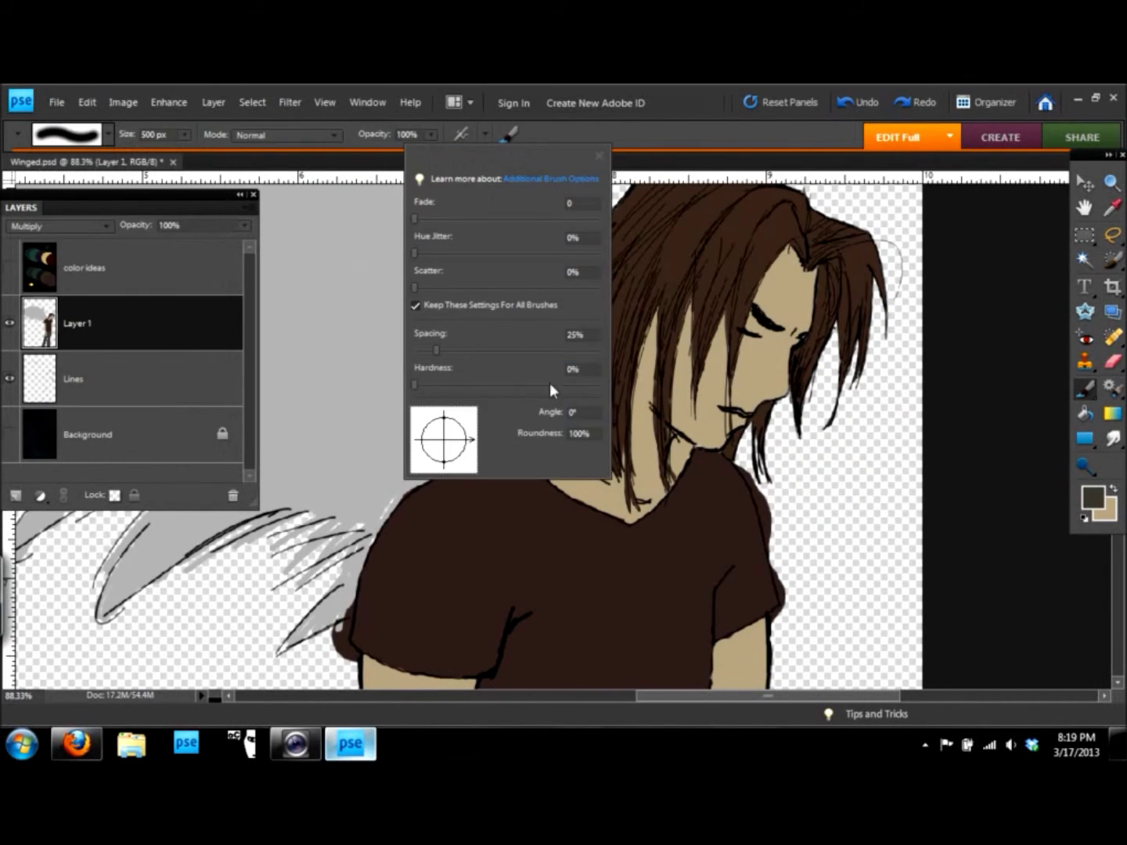
pyautogui.write('8')
pyautogui.scroll(-5, 553, 468)
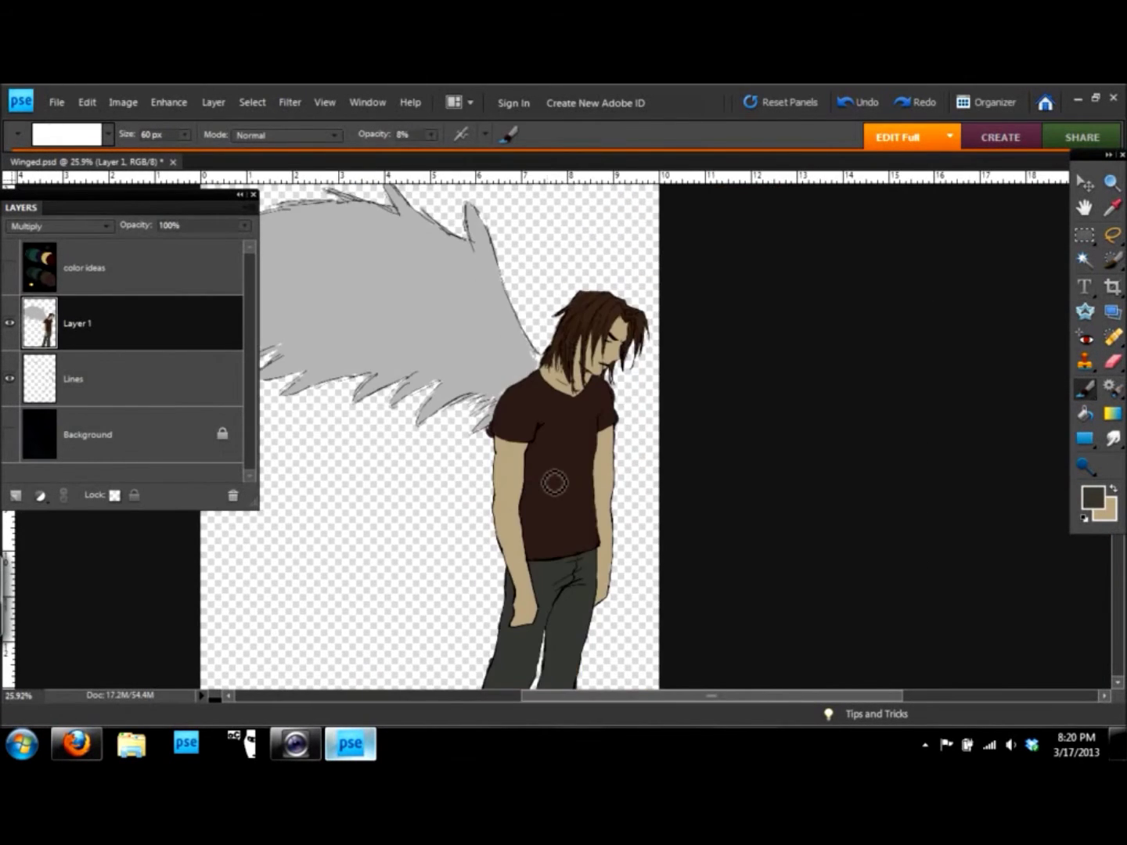
pyautogui.click(10, 436)
pyautogui.click(9, 434)
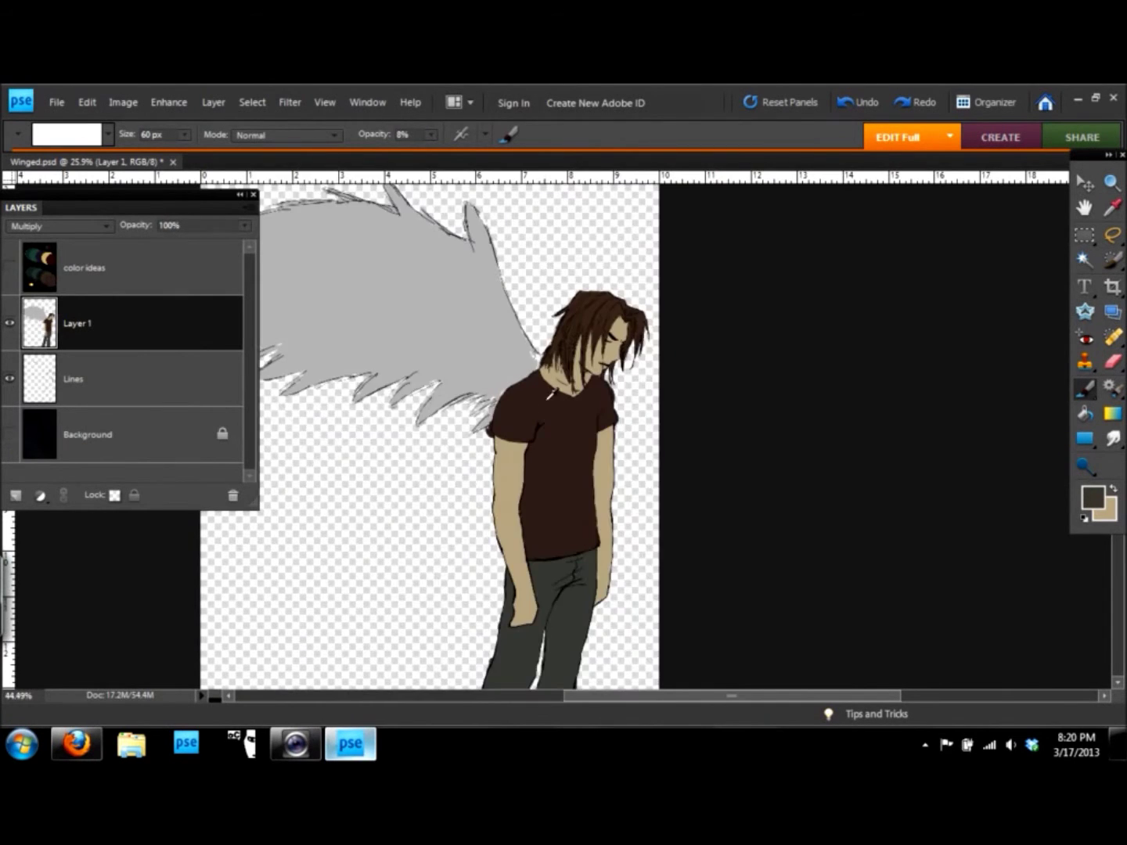
pyautogui.scroll(5, 548, 375)
# Paint soft dark shading on the cheek, jaw and neck, then undo the last strokes.
pyautogui.moveTo(772, 235)
pyautogui.mouseDown()
pyautogui.moveTo(752, 328)
pyautogui.moveTo(704, 318)
pyautogui.moveTo(613, 401)
pyautogui.mouseUp()
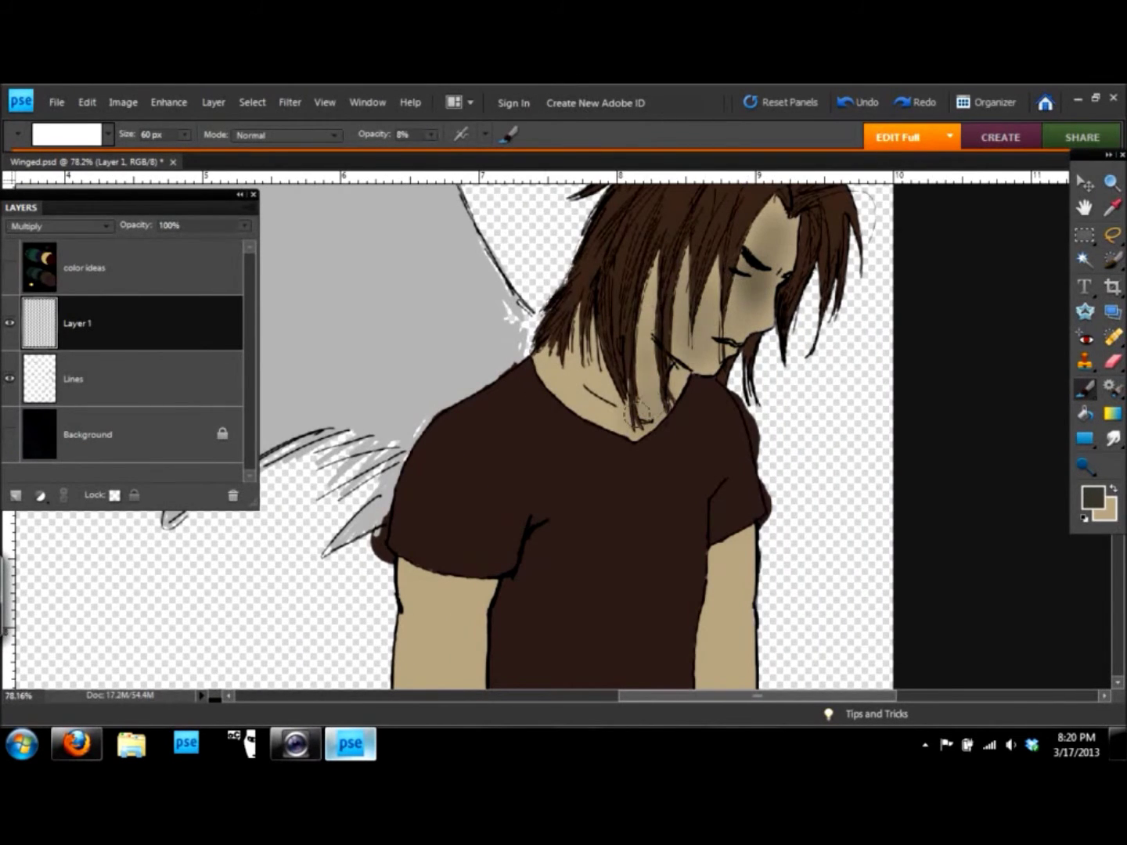
pyautogui.moveTo(770, 243)
pyautogui.mouseDown()
pyautogui.moveTo(736, 328)
pyautogui.moveTo(684, 368)
pyautogui.mouseUp()
pyautogui.press('[')
pyautogui.press('[')
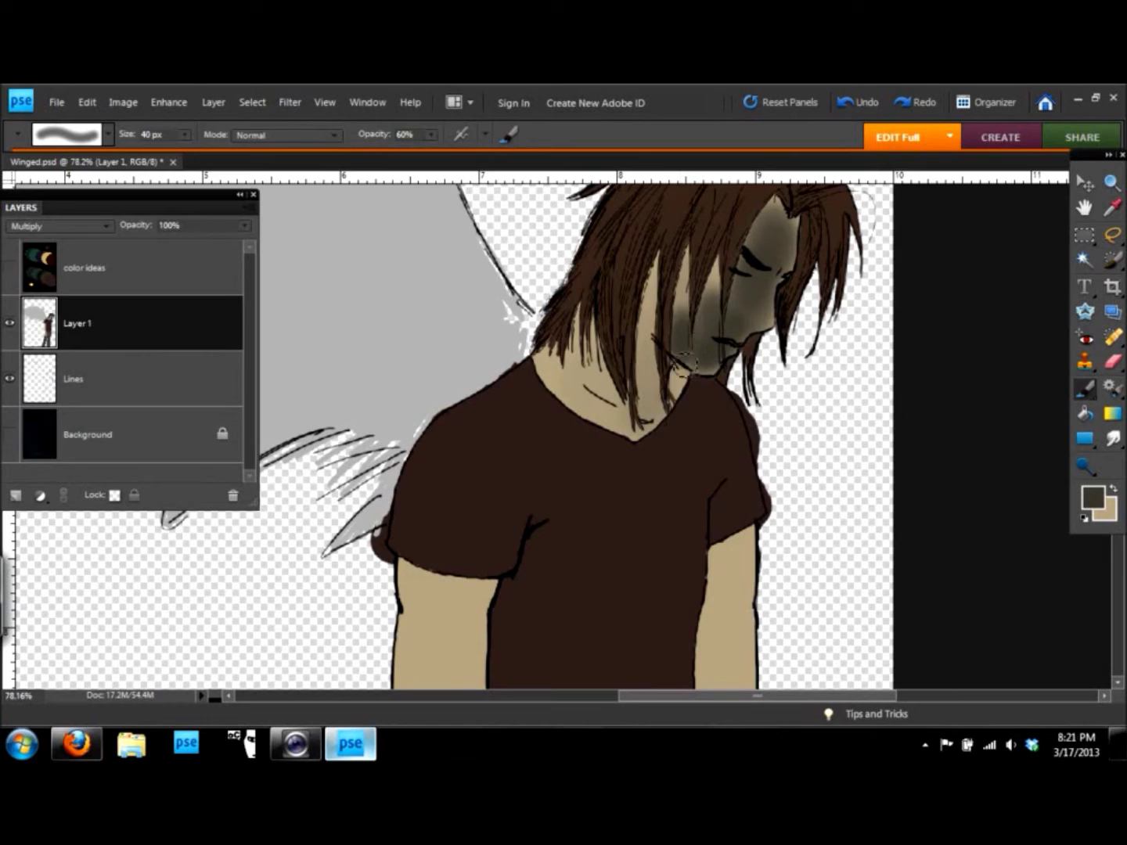
pyautogui.moveTo(693, 306); pyautogui.dragTo(642, 435)
pyautogui.moveTo(665, 258); pyautogui.dragTo(658, 376)
pyautogui.hotkey('ctrl', 'z')
pyautogui.hotkey('ctrl', 'z')
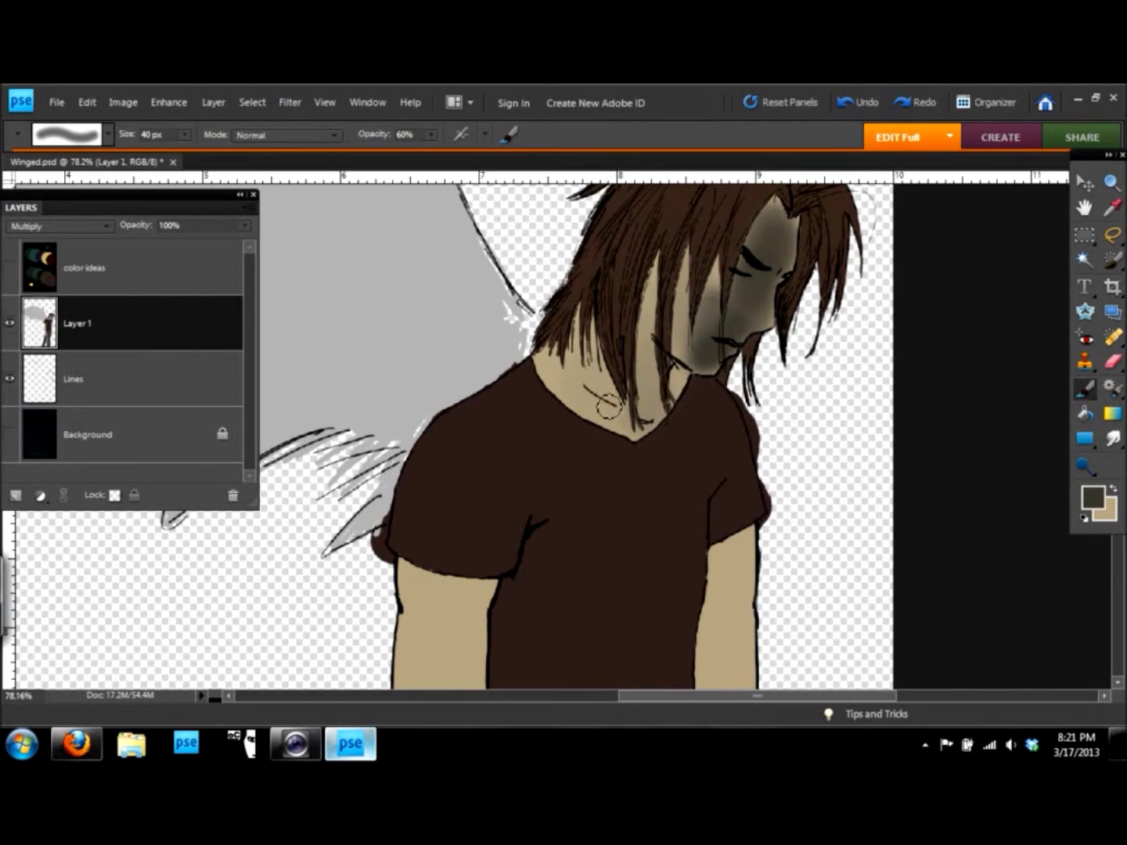
pyautogui.hotkey('ctrl', 'z')
pyautogui.hotkey('ctrl', 'z')
pyautogui.hotkey('ctrl', 'z')
pyautogui.hotkey('ctrl', 'z')
pyautogui.hotkey('ctrl', 'z')
pyautogui.hotkey('ctrl', 'z')
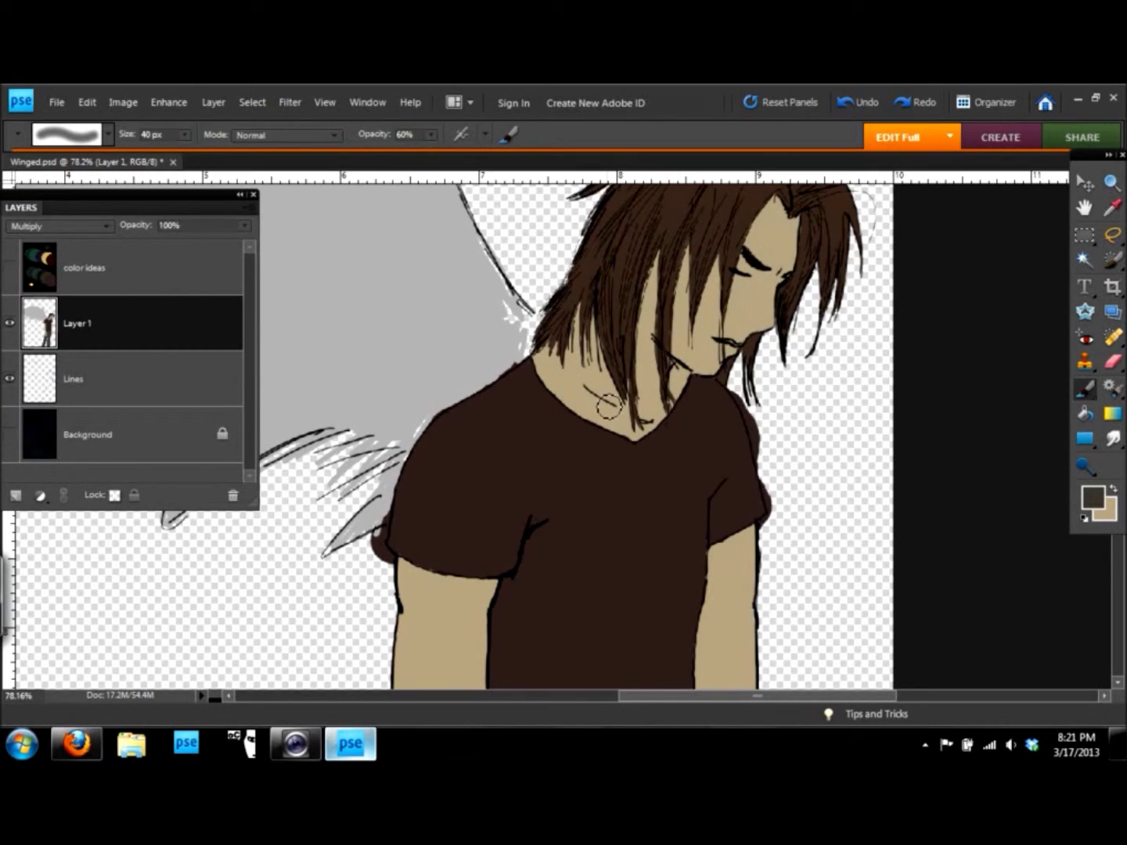
# Fill the face and neck skin dark with the Paint Bucket and brush a tan highlight along the neck.
pyautogui.press('k')
pyautogui.click(603, 415)
pyautogui.press('b')
pyautogui.press('x')
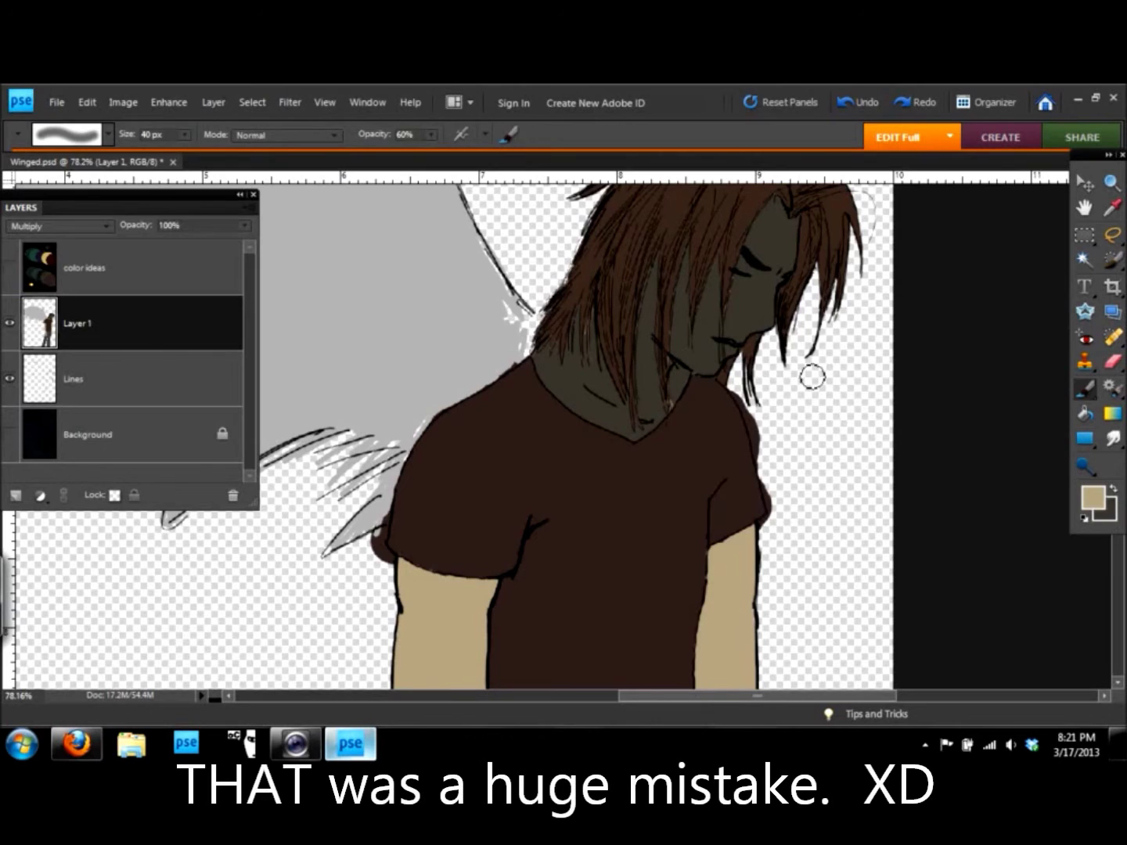
pyautogui.hotkey('ctrl', '-')
pyautogui.hotkey('ctrl', '+')
pyautogui.moveTo(531, 375)
pyautogui.mouseDown()
pyautogui.moveTo(580, 501)
pyautogui.moveTo(575, 490)
pyautogui.mouseUp()
pyautogui.press('r')
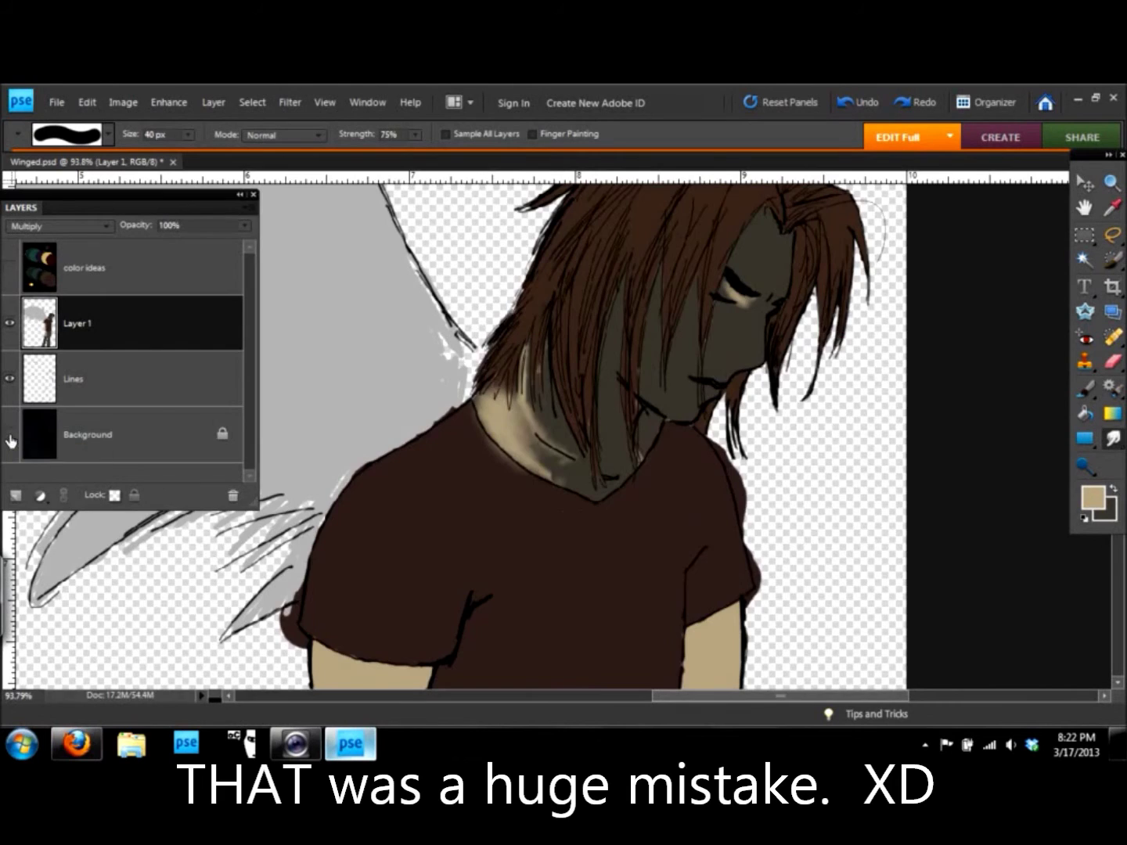
# Paint light neck and face strokes on a new layer in Soft Light at 18%, then merge down.
pyautogui.click(16, 496)
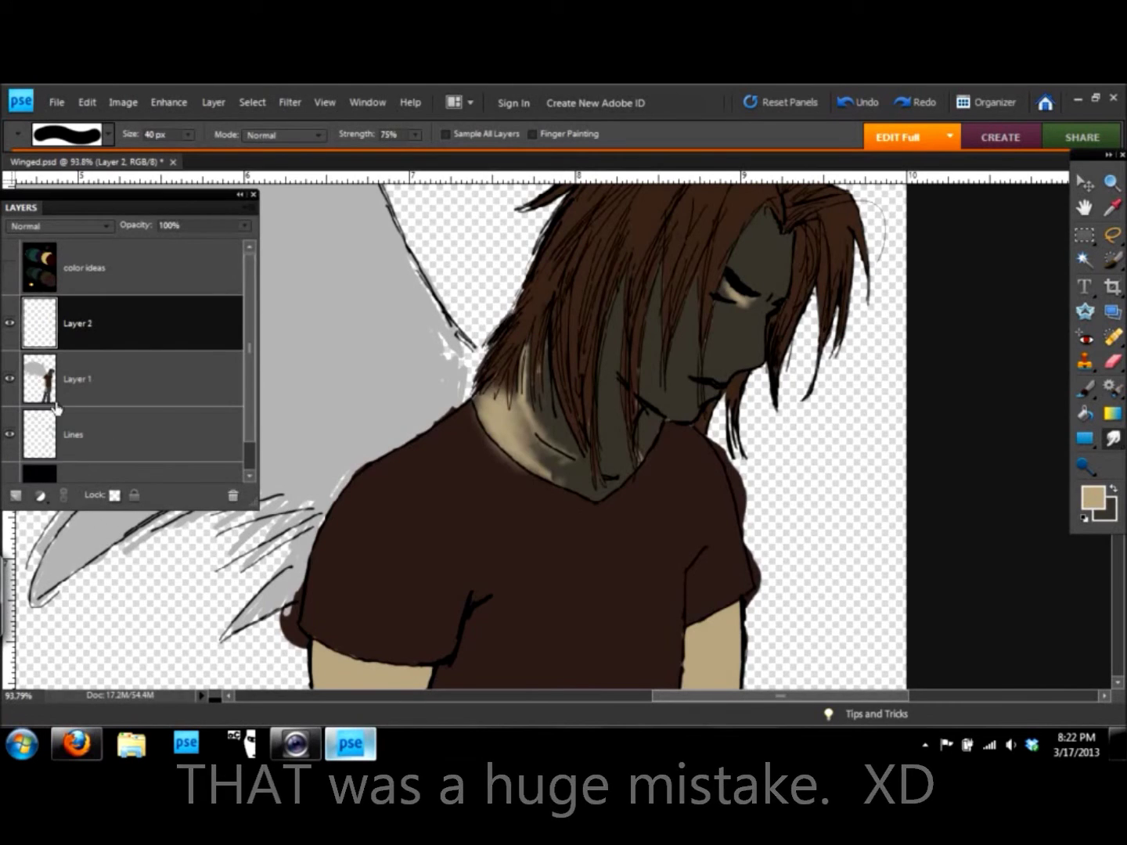
pyautogui.press('b')
pyautogui.click(284, 134)
pyautogui.click(252, 420)
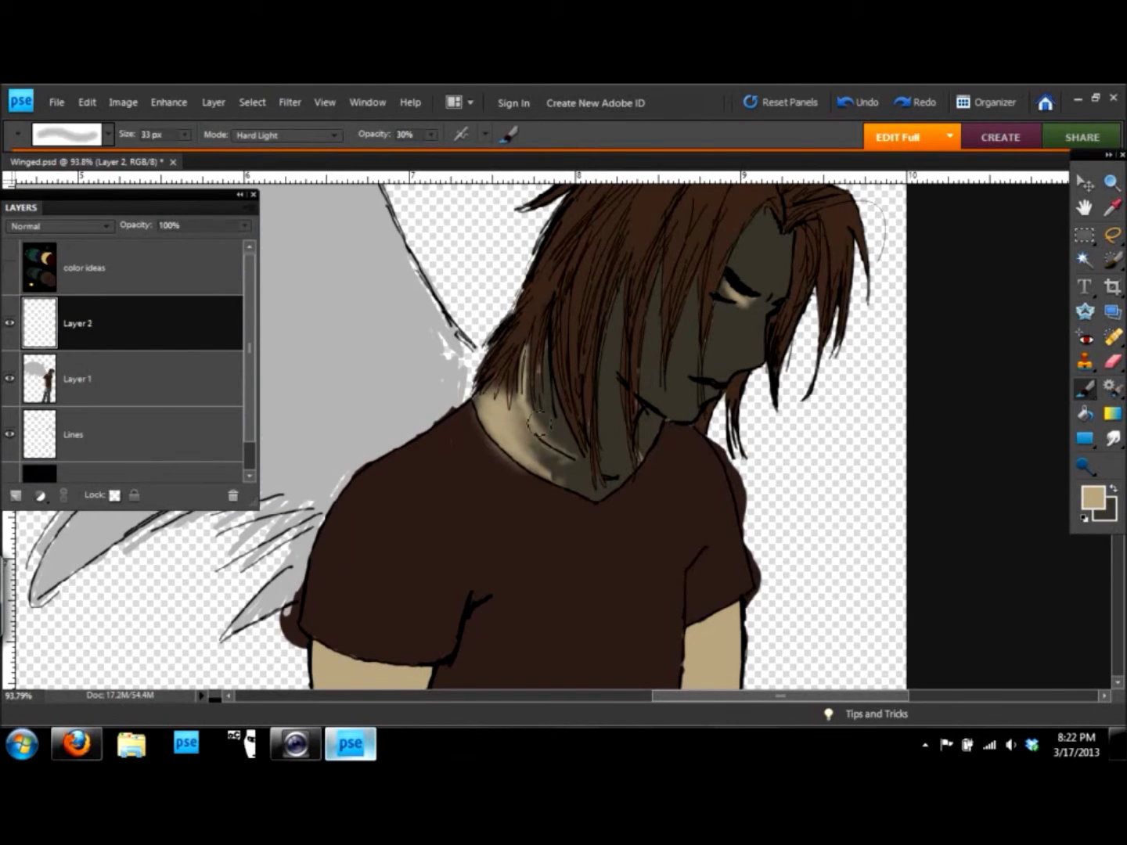
pyautogui.moveTo(539, 424); pyautogui.dragTo(548, 469)
pyautogui.moveTo(650, 306); pyautogui.dragTo(658, 407)
pyautogui.moveTo(751, 262); pyautogui.dragTo(784, 360)
pyautogui.hotkey('shift', '-')
pyautogui.press('1')
pyautogui.press('8')
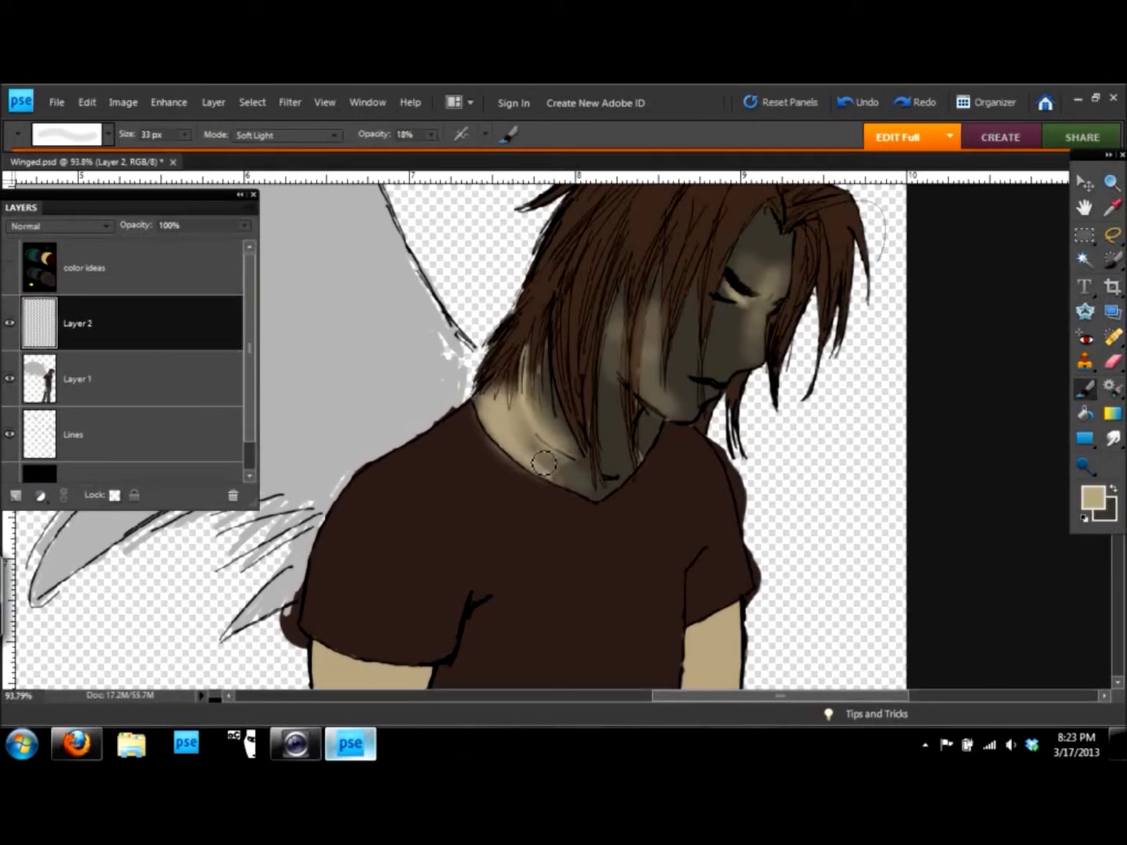
pyautogui.scroll(-5, 548, 469)
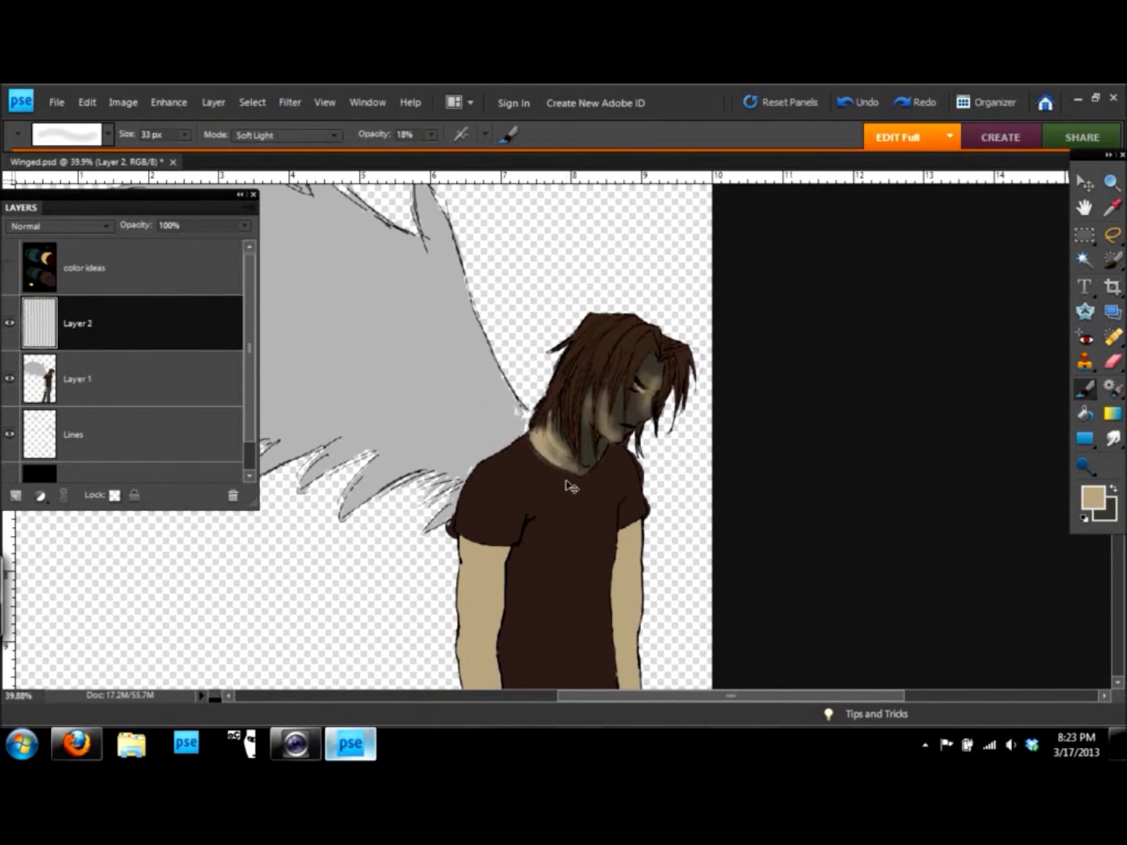
pyautogui.hotkey('ctrl', 'e')
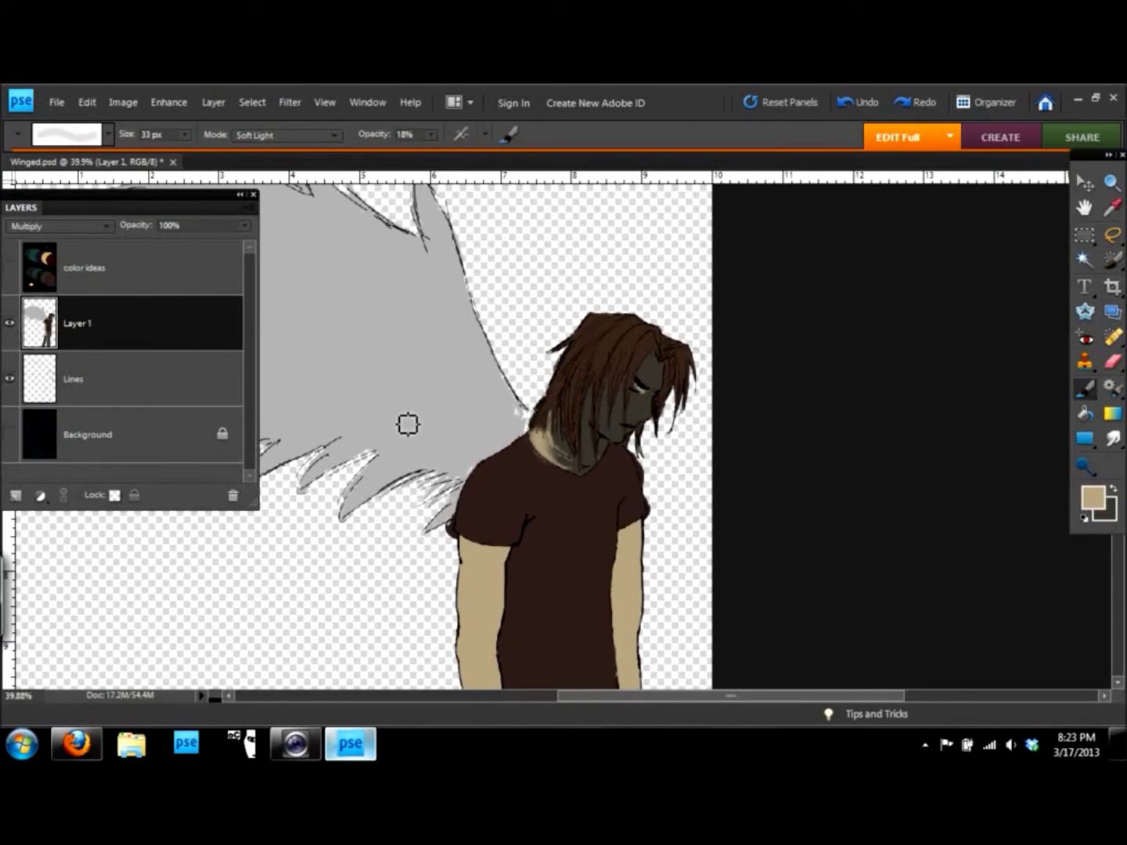
# Shade the shirt's chest and belly with a dark brown soft stroke.
pyautogui.keyDown('alt'); pyautogui.click(551, 497); pyautogui.keyUp('alt')
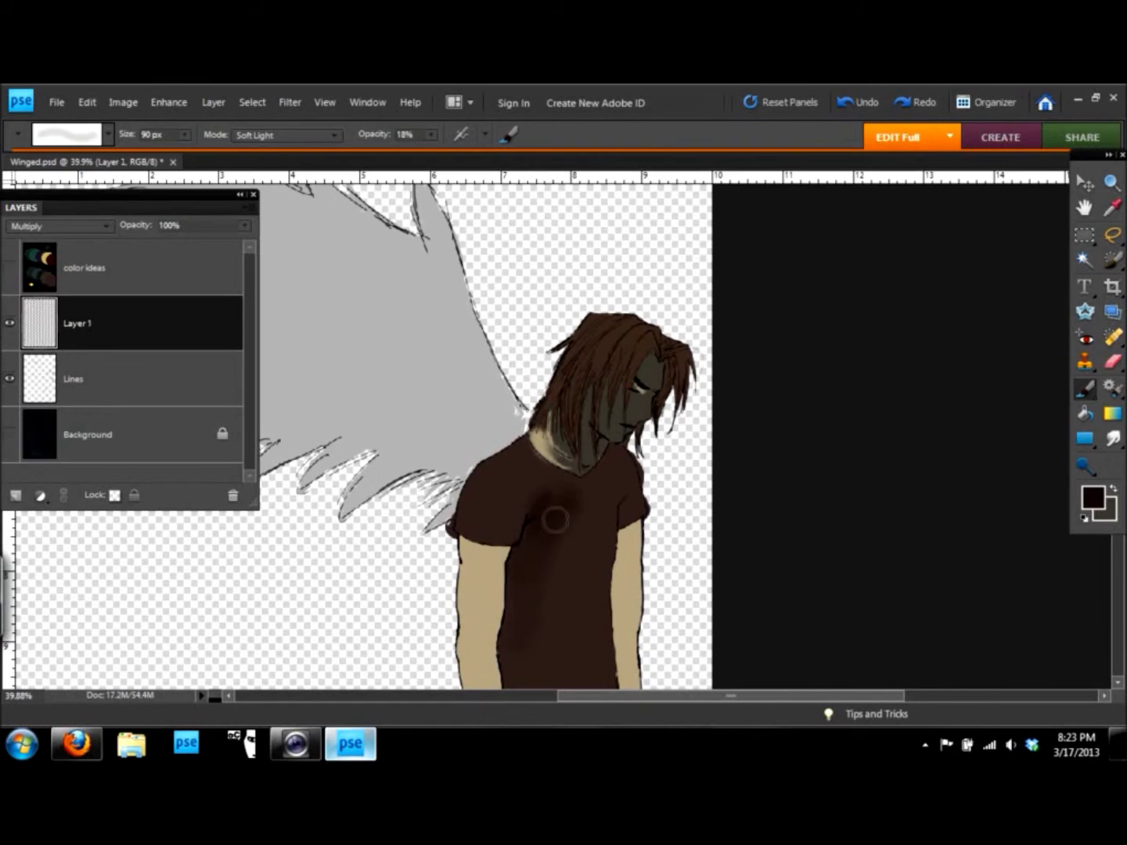
pyautogui.moveTo(595, 499)
pyautogui.mouseDown()
pyautogui.moveTo(532, 477)
pyautogui.moveTo(482, 511)
pyautogui.moveTo(518, 556)
pyautogui.moveTo(583, 556)
pyautogui.mouseUp()
pyautogui.scroll(-2, 583, 557)
pyautogui.scroll(3, 583, 547)
pyautogui.moveTo(548, 411)
pyautogui.mouseDown()
pyautogui.moveTo(587, 344)
pyautogui.moveTo(571, 391)
pyautogui.mouseUp()
pyautogui.press('[')
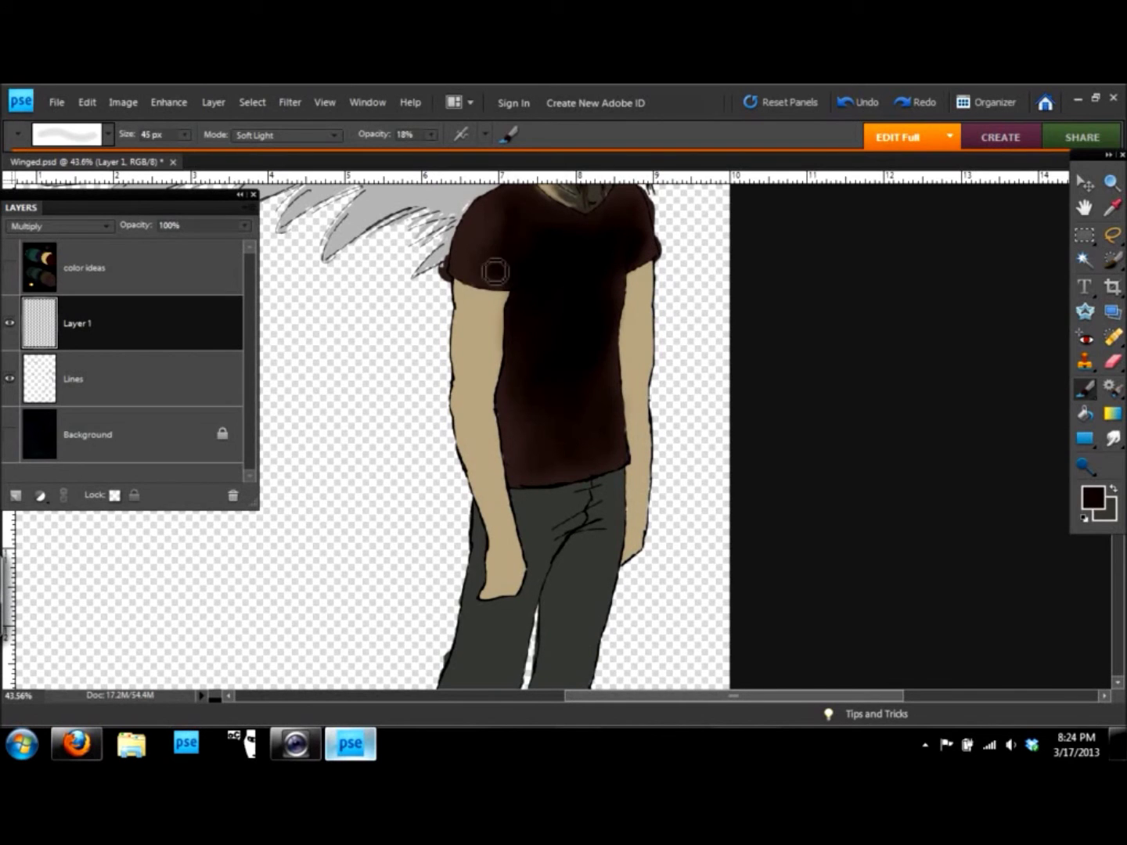
# Darken the jeans around the crotch and pocket with black.
pyautogui.click(1095, 497)
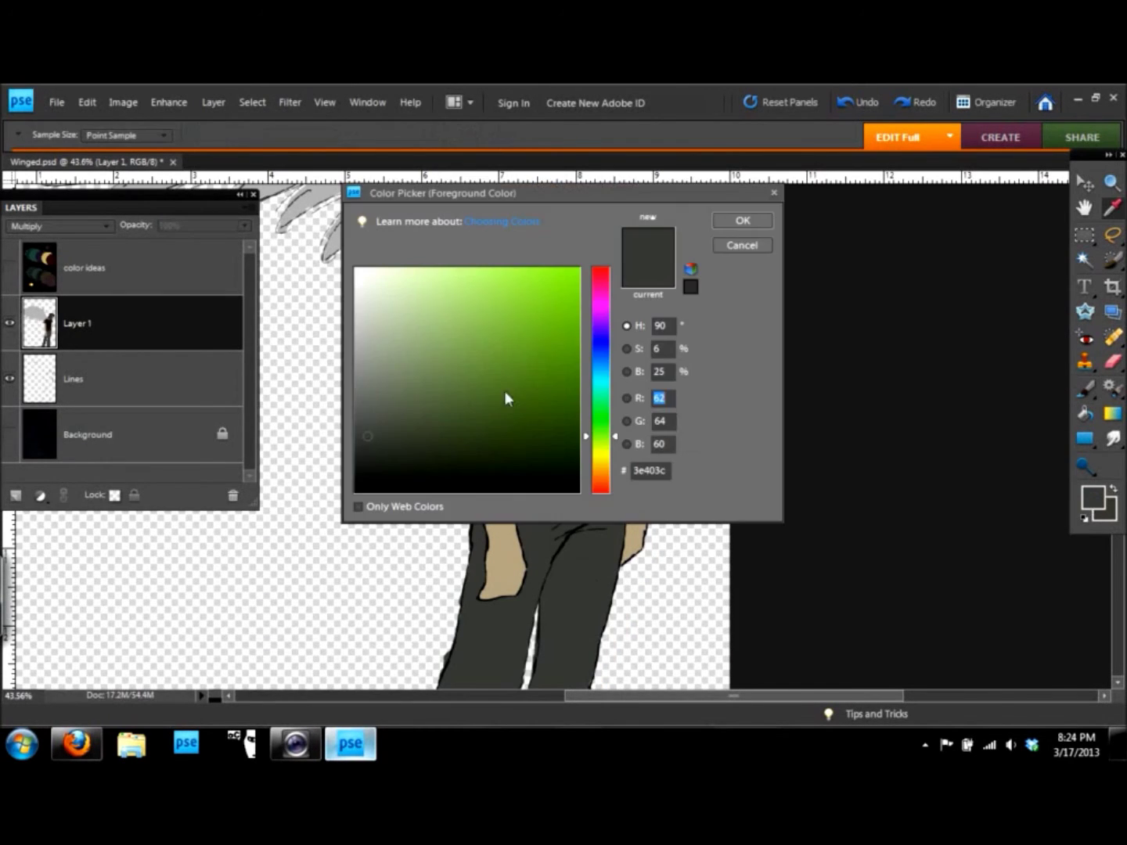
pyautogui.press('Return')
pyautogui.moveTo(580, 544)
pyautogui.mouseDown()
pyautogui.moveTo(602, 509)
pyautogui.moveTo(552, 502)
pyautogui.moveTo(602, 610)
pyautogui.mouseUp()
pyautogui.moveTo(547, 516); pyautogui.dragTo(622, 518)
pyautogui.scroll(-5, 629, 522)
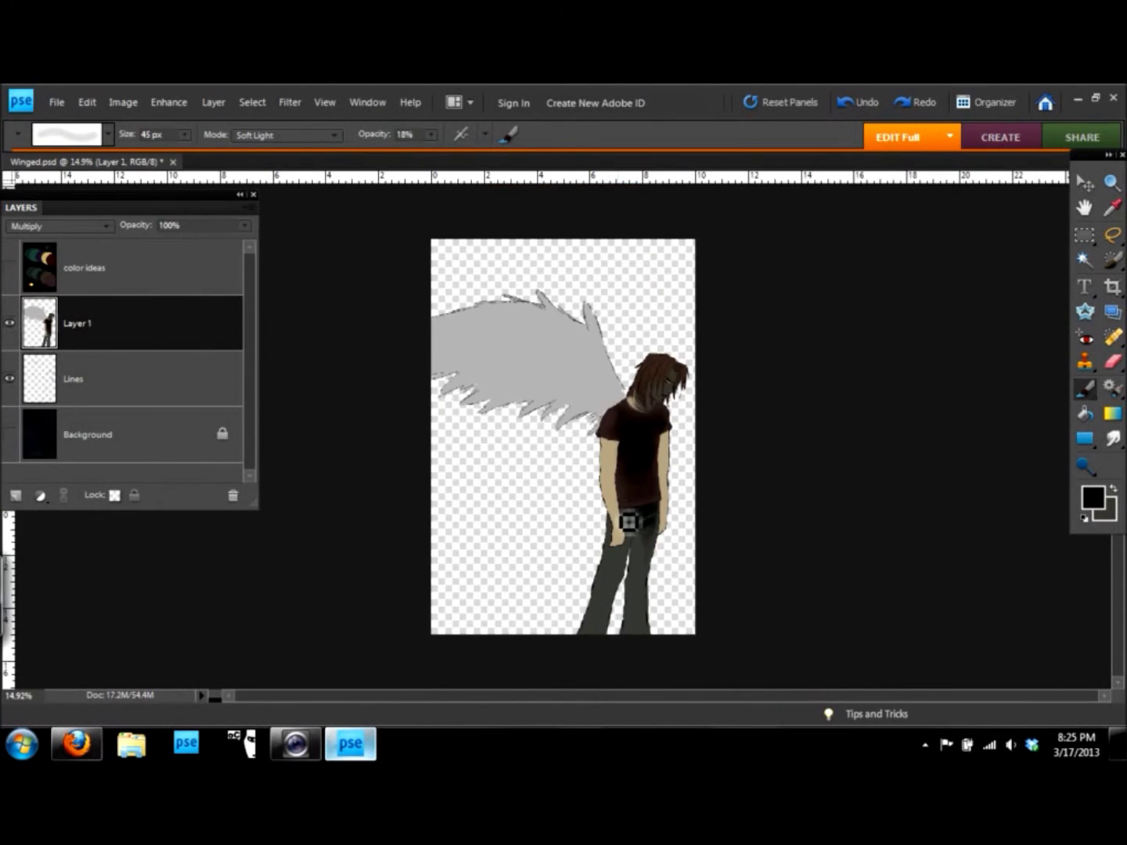
pyautogui.scroll(5, 628, 522)
# Add broader black shading across the jeans, then merge the Lines layer down.
pyautogui.press(']')
pyautogui.press(']')
pyautogui.press(']')
pyautogui.moveTo(642, 385); pyautogui.dragTo(626, 469)
pyautogui.moveTo(702, 399); pyautogui.dragTo(681, 539)
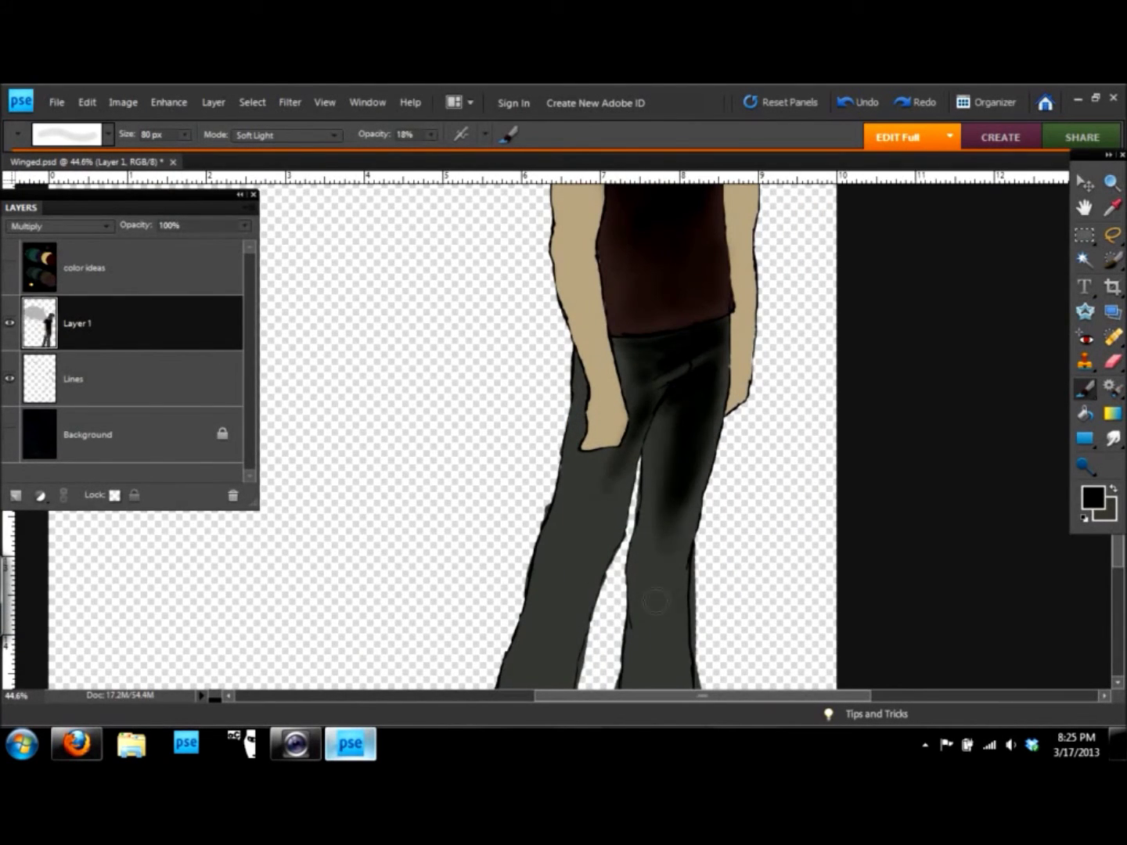
pyautogui.scroll(-3, 656, 602)
pyautogui.moveTo(688, 344); pyautogui.dragTo(680, 437)
pyautogui.moveTo(697, 258)
pyautogui.mouseDown()
pyautogui.moveTo(658, 329)
pyautogui.moveTo(627, 427)
pyautogui.moveTo(697, 298)
pyautogui.mouseUp()
pyautogui.hotkey('ctrl', 'e')
pyautogui.scroll(-2, 372, 515)
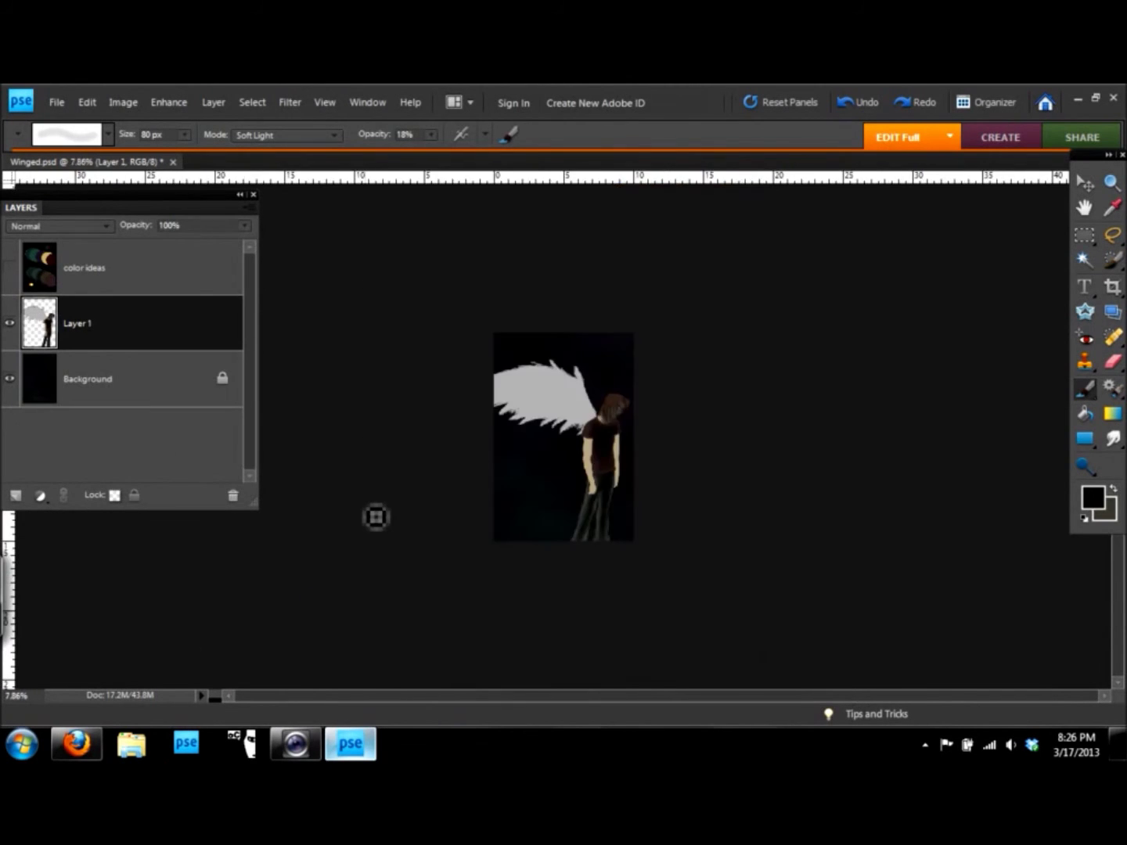
# Deepen the shading on the lower jeans.
pyautogui.scroll(2, 372, 513)
pyautogui.scroll(1, 369, 511)
pyautogui.moveTo(461, 497); pyautogui.dragTo(480, 448)
pyautogui.moveTo(562, 513)
pyautogui.mouseDown()
pyautogui.moveTo(579, 271)
pyautogui.moveTo(566, 245)
pyautogui.moveTo(513, 327)
pyautogui.moveTo(478, 429)
pyautogui.mouseUp()
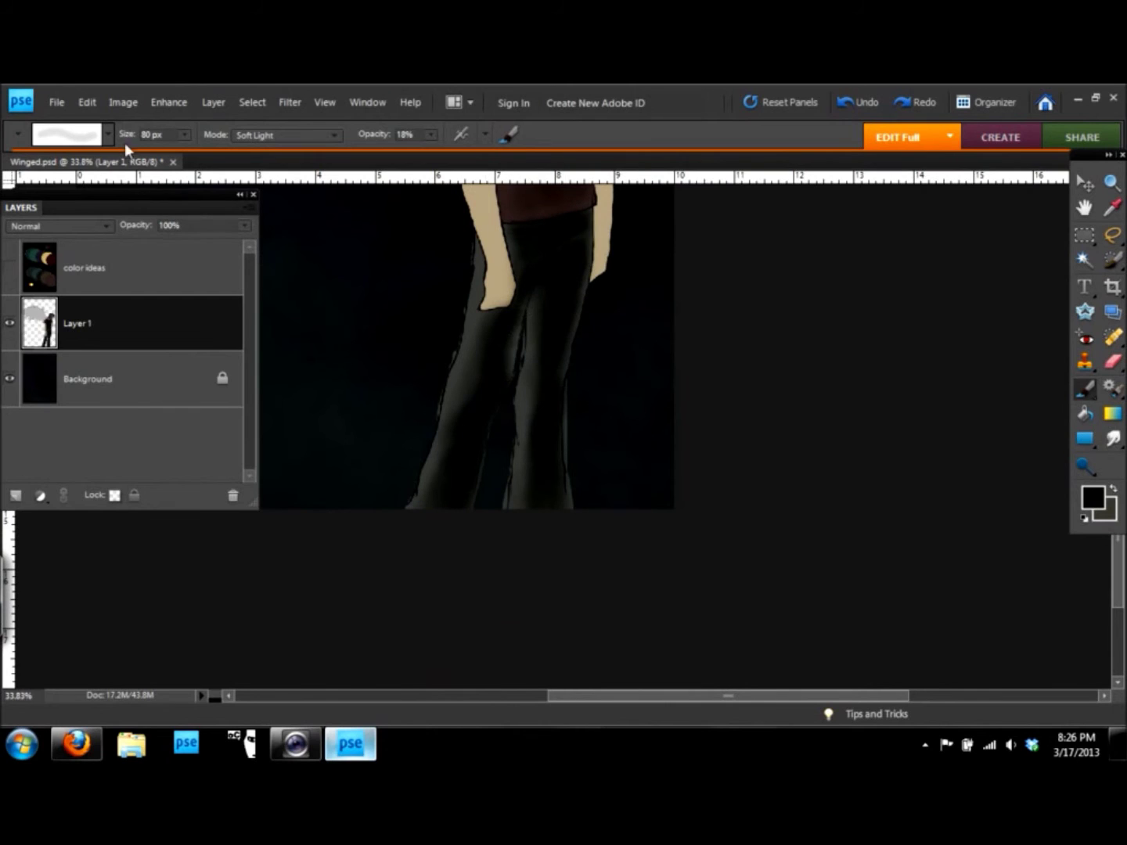
# Paint soft dark shading along the upper arm and blend it with Smudge.
pyautogui.press('e')
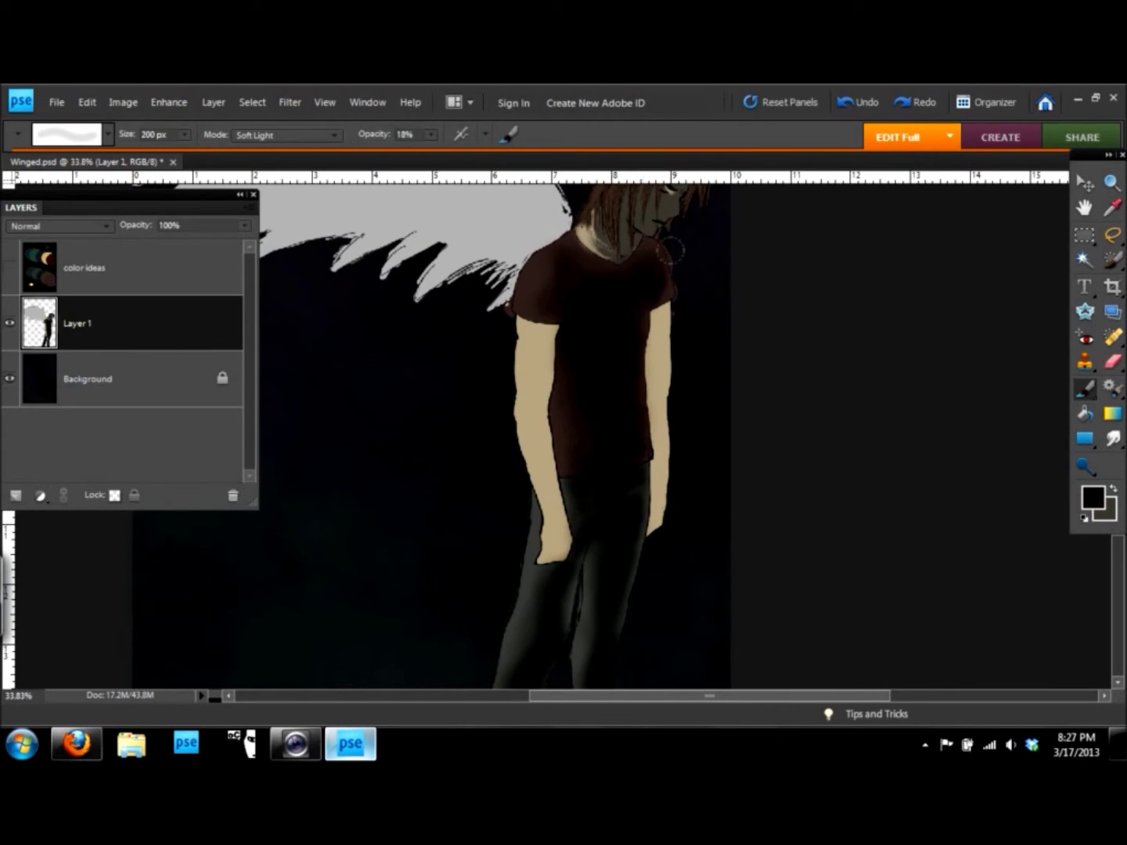
pyautogui.press('[')
pyautogui.press('[')
pyautogui.press('[')
pyautogui.moveTo(525, 340)
pyautogui.mouseDown()
pyautogui.moveTo(536, 408)
pyautogui.moveTo(546, 358)
pyautogui.moveTo(674, 360)
pyautogui.moveTo(543, 458)
pyautogui.moveTo(533, 350)
pyautogui.moveTo(540, 510)
pyautogui.moveTo(520, 447)
pyautogui.mouseUp()
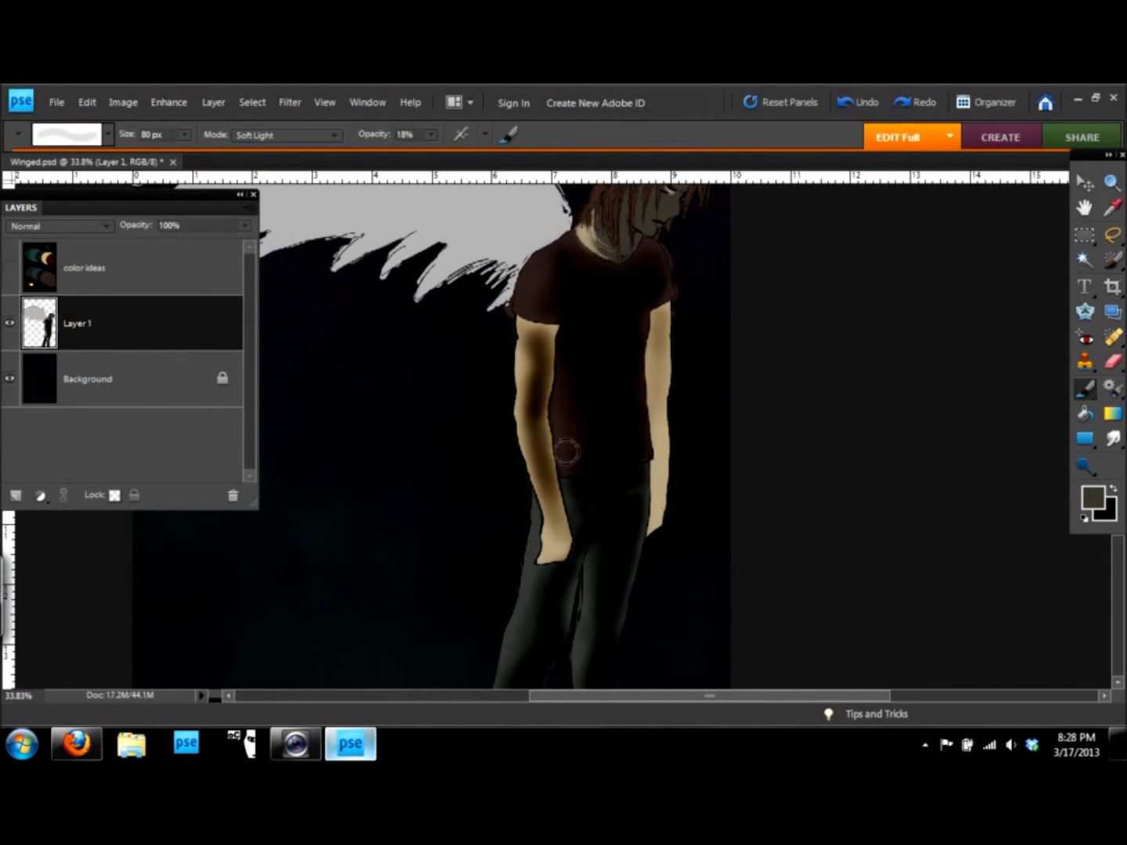
pyautogui.scroll(4, 546, 381)
pyautogui.moveTo(574, 233)
pyautogui.mouseDown()
pyautogui.moveTo(511, 269)
pyautogui.moveTo(555, 355)
pyautogui.mouseUp()
pyautogui.moveTo(546, 412); pyautogui.dragTo(555, 273)
pyautogui.press('r')
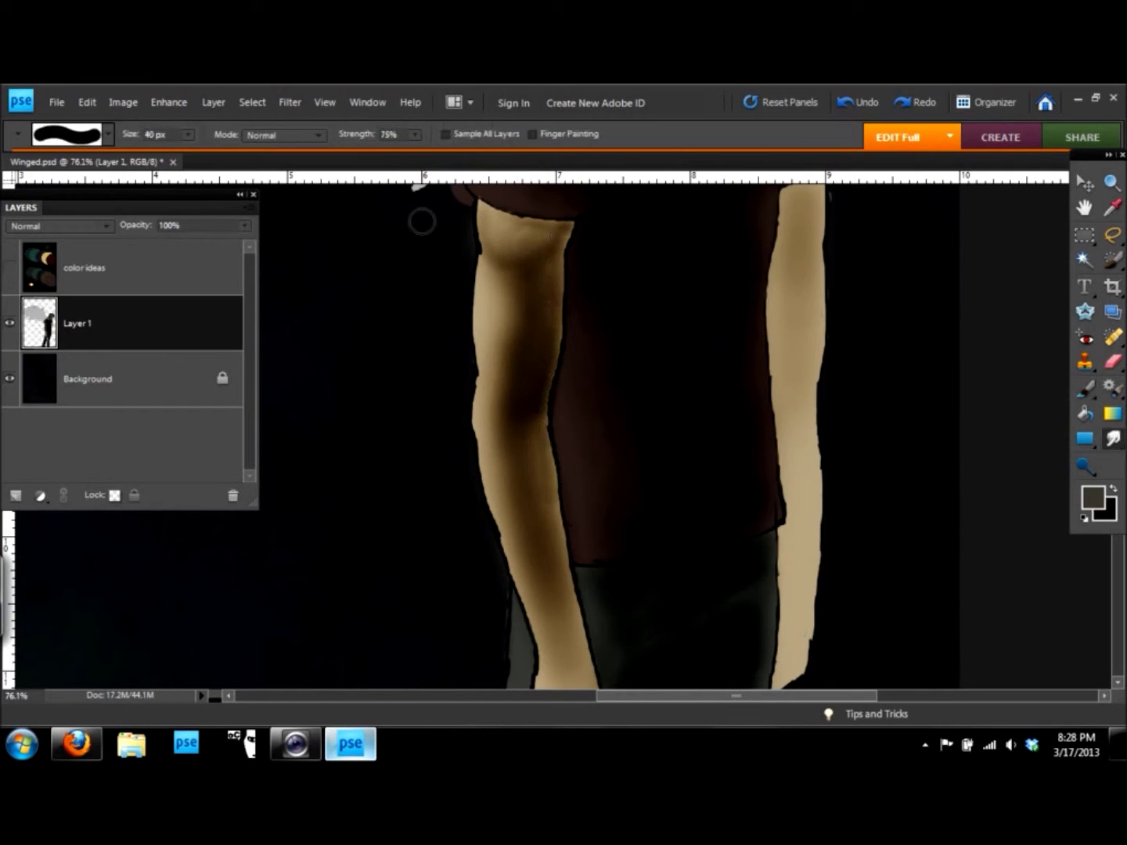
pyautogui.moveTo(526, 277)
pyautogui.mouseDown()
pyautogui.moveTo(559, 322)
pyautogui.moveTo(549, 292)
pyautogui.moveTo(542, 342)
pyautogui.mouseUp()
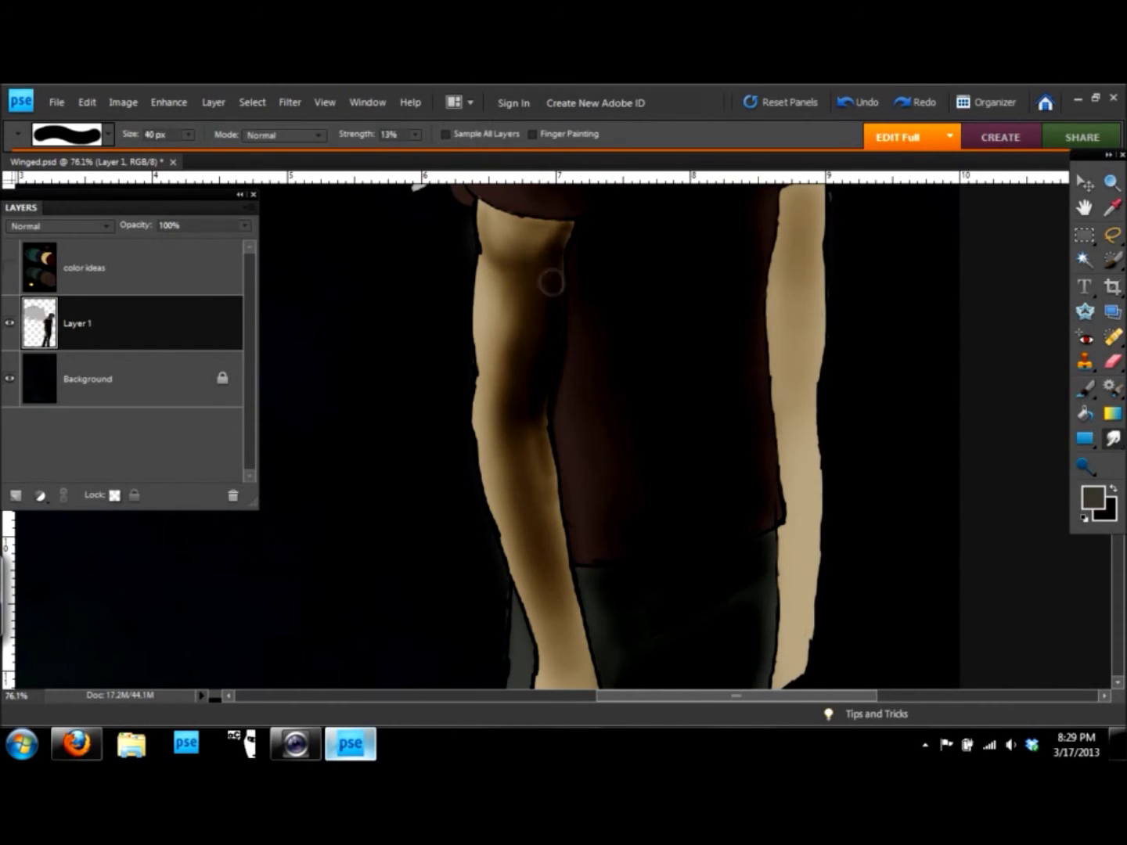
# Shade the right arm's edge and darken the upper left arm in Hard Light.
pyautogui.hotkey('ctrl', '0')
pyautogui.press('b')
pyautogui.moveTo(692, 376); pyautogui.dragTo(677, 461)
pyautogui.hotkey('shift', '+')
pyautogui.press(']')
pyautogui.press(']')
pyautogui.moveTo(553, 396); pyautogui.dragTo(561, 453)
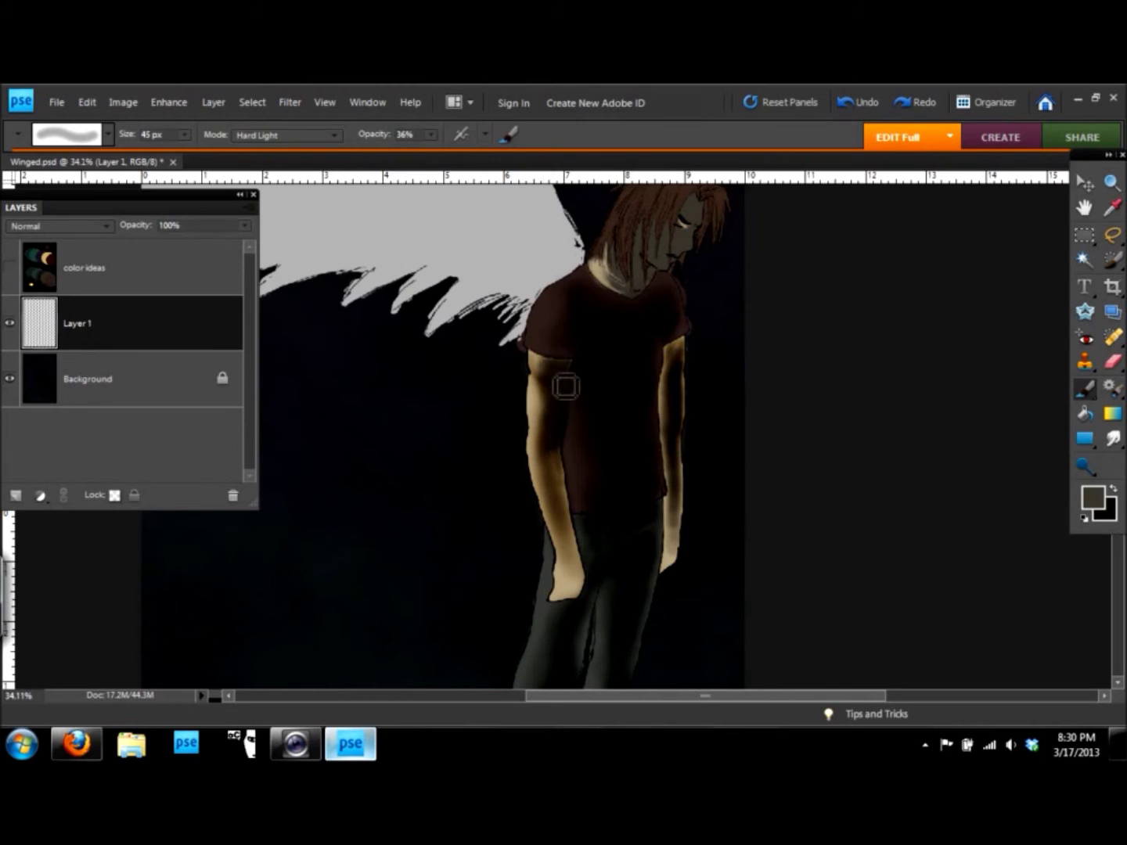
pyautogui.click(286, 135)
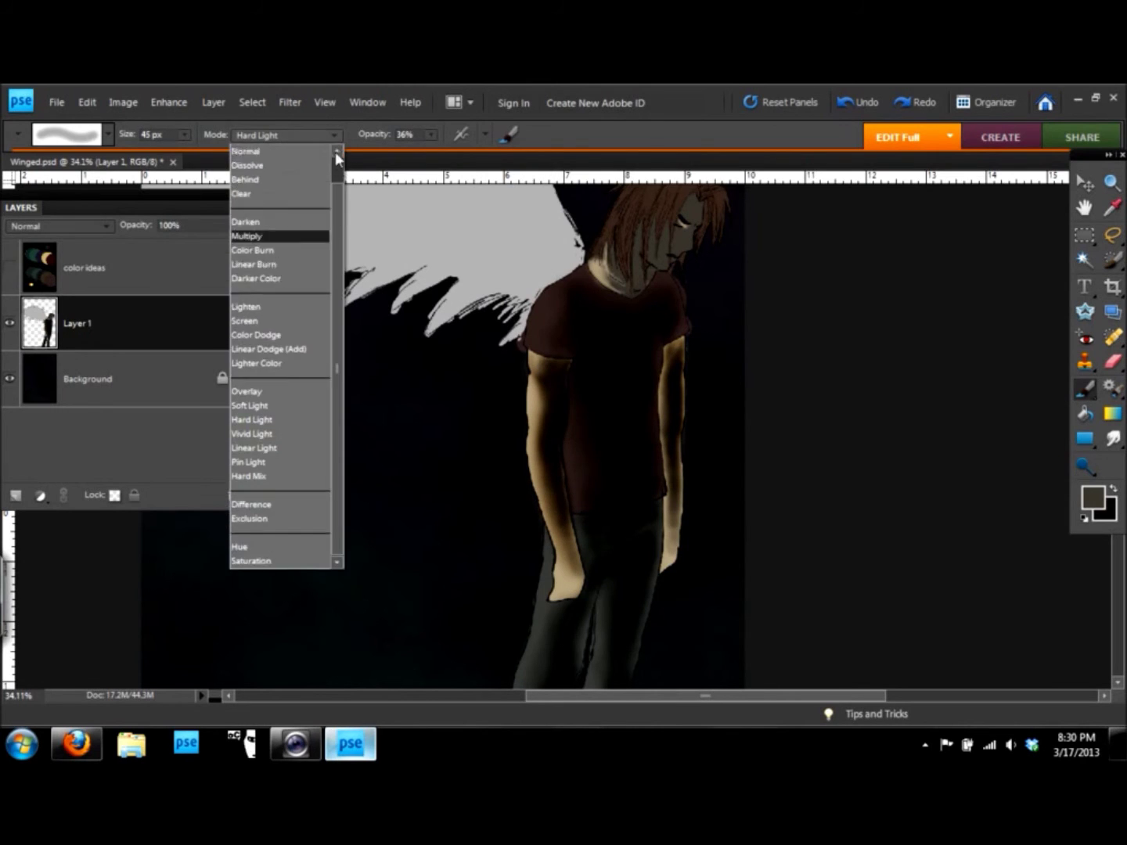
pyautogui.click(251, 152)
pyautogui.press('0')
pyautogui.press('3')
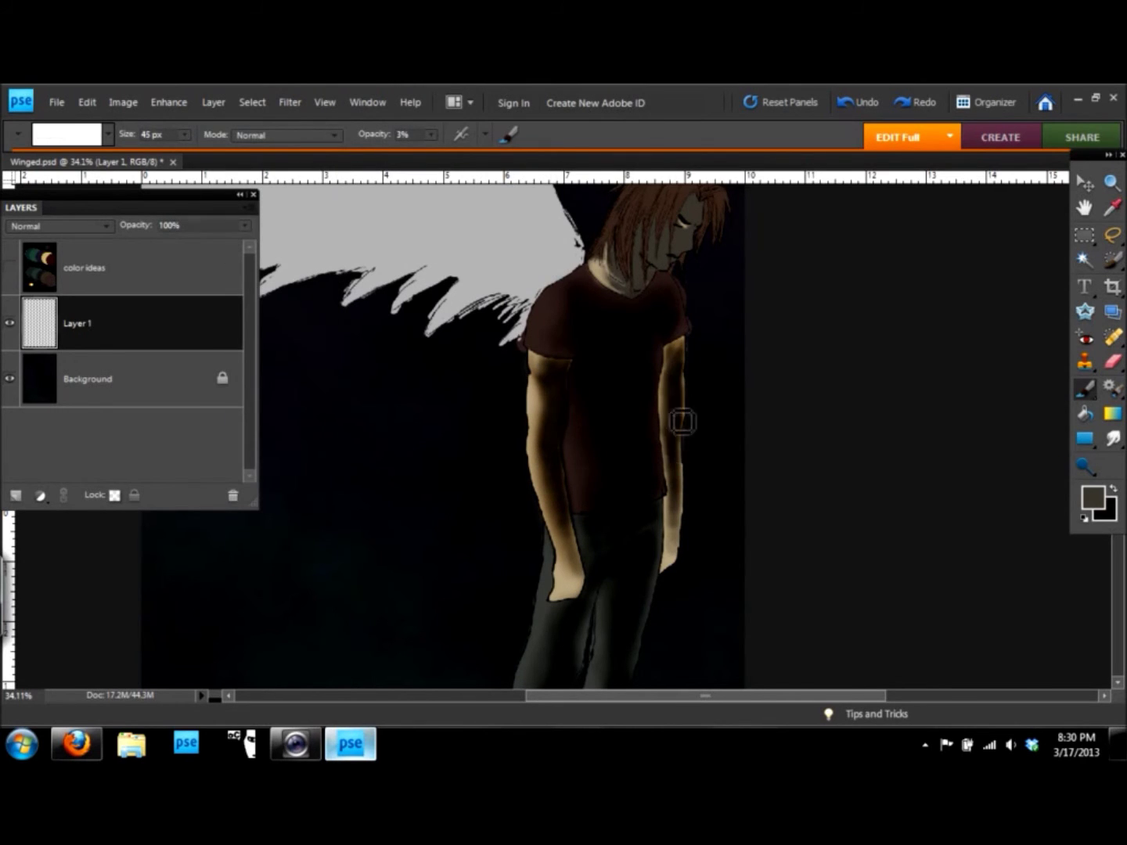
pyautogui.click(1113, 440)
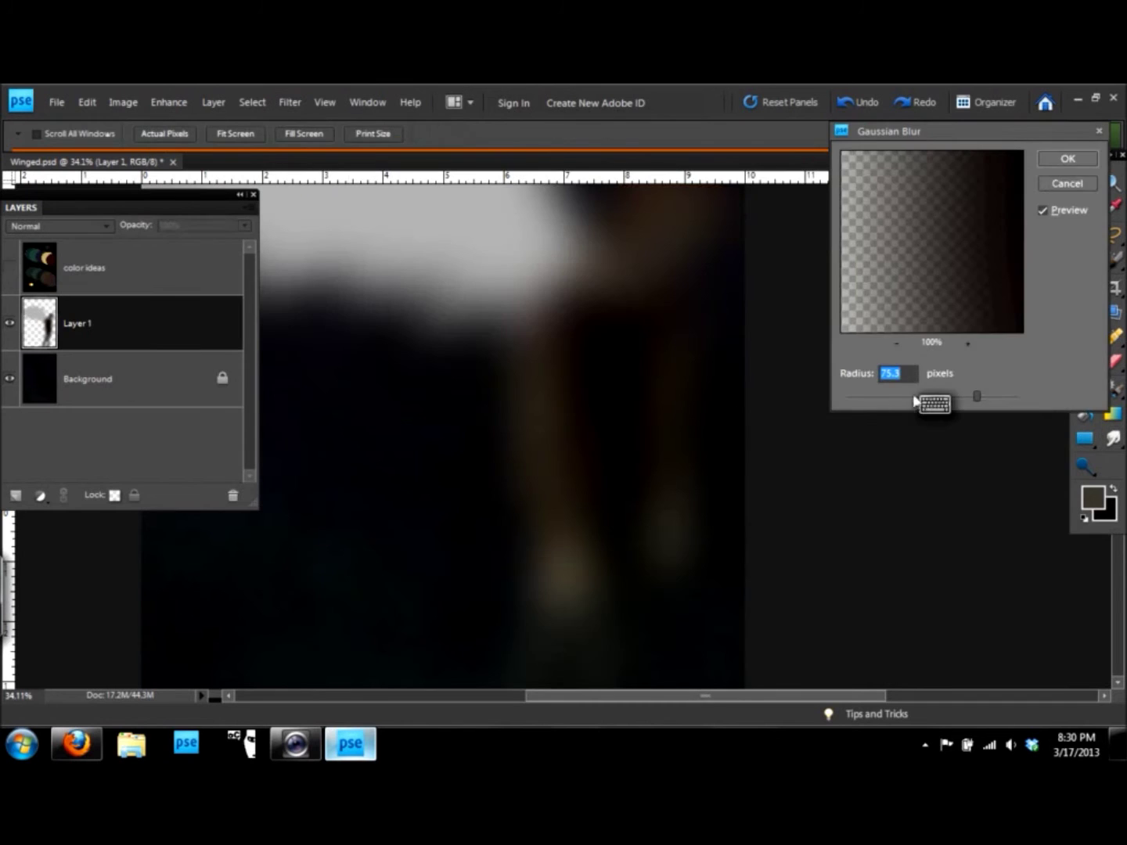
pyautogui.click(289, 102)
pyautogui.click(116, 342)
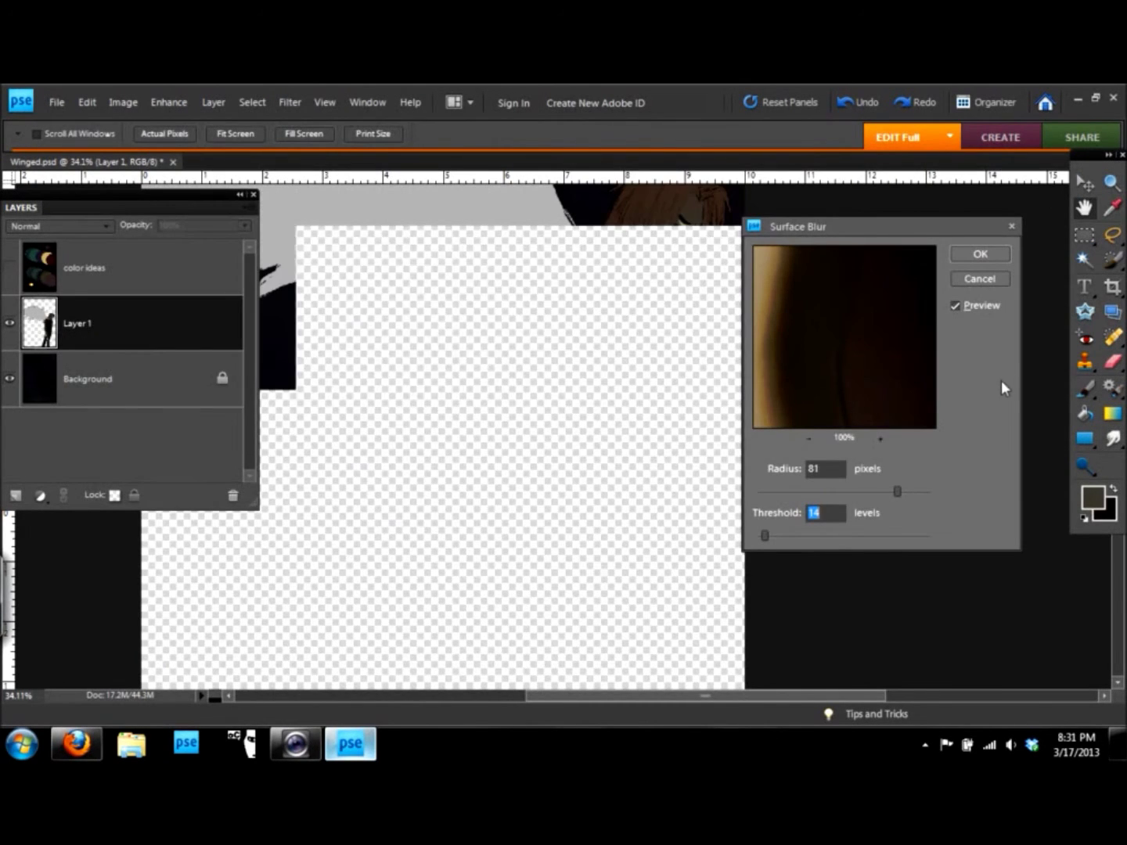
pyautogui.click(835, 492)
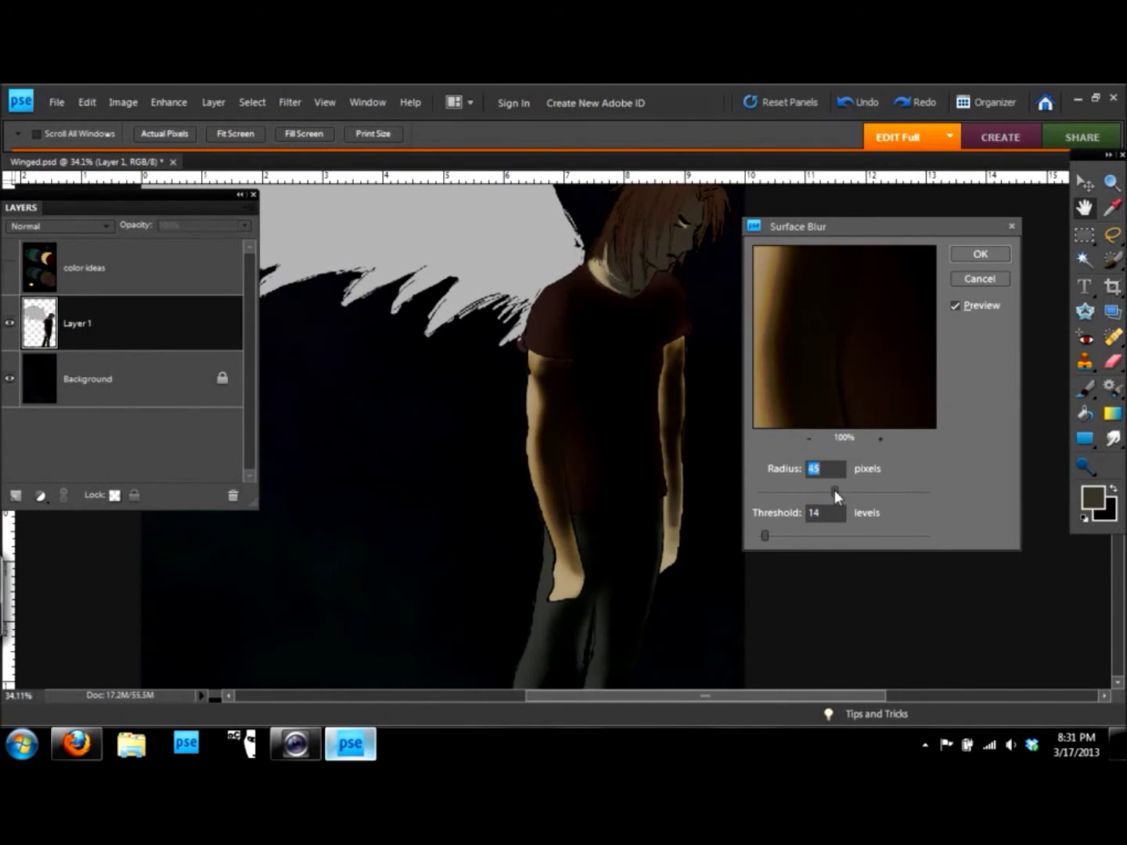
pyautogui.click(816, 538)
pyautogui.write('66')
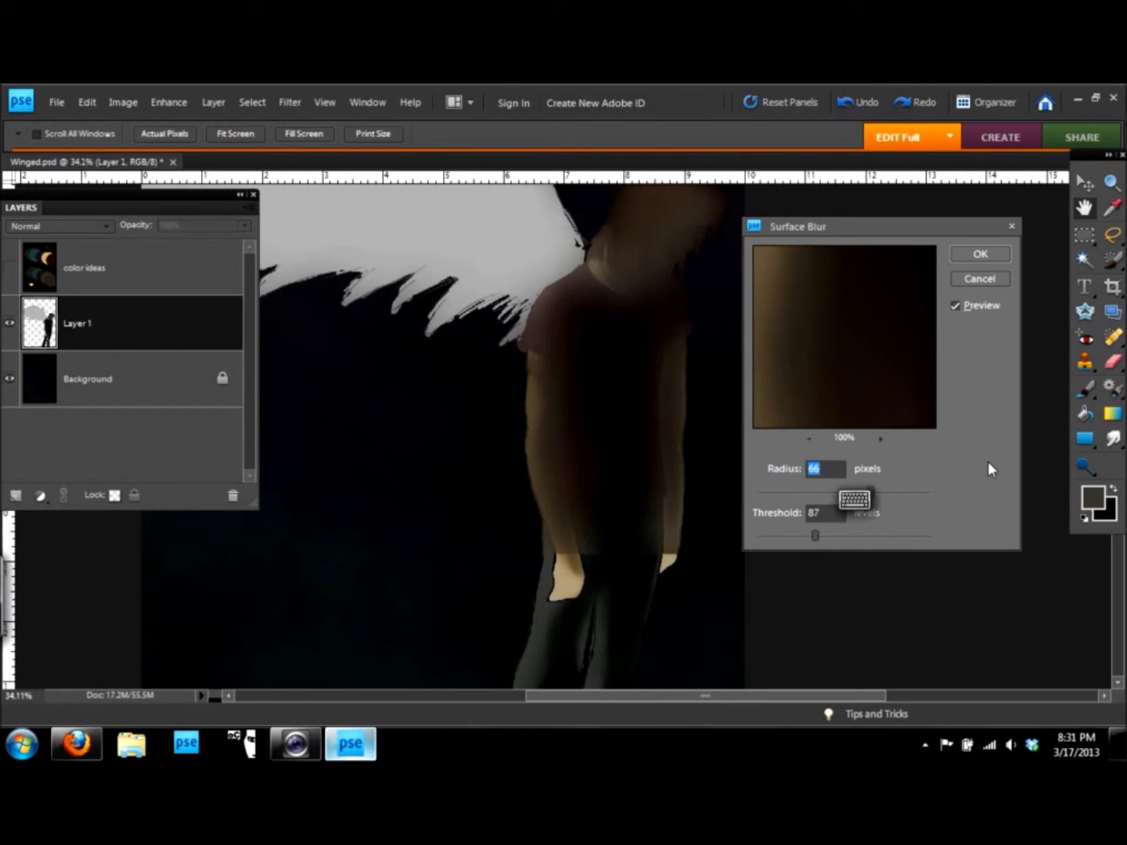
pyautogui.write('b')
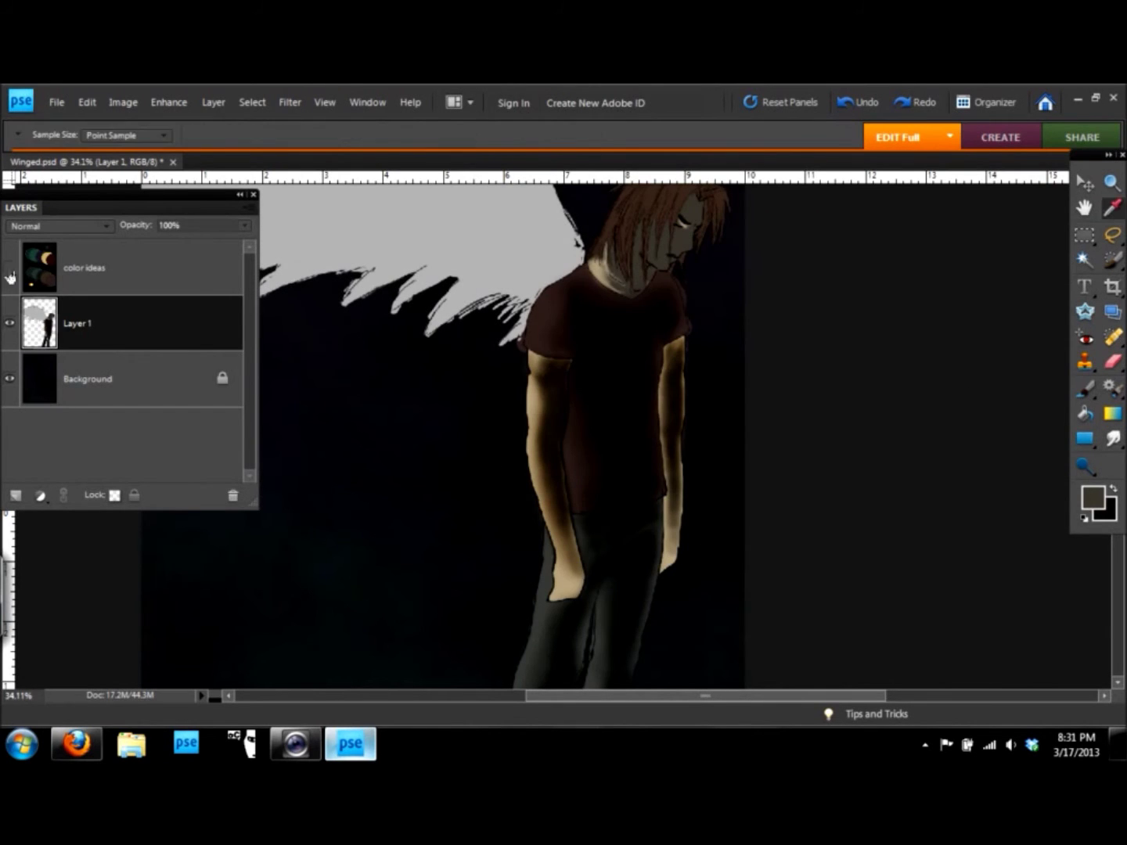
# Reset the brush to Normal blending and pick a grey-brown paint colour.
pyautogui.click(286, 135)
pyautogui.click(287, 404)
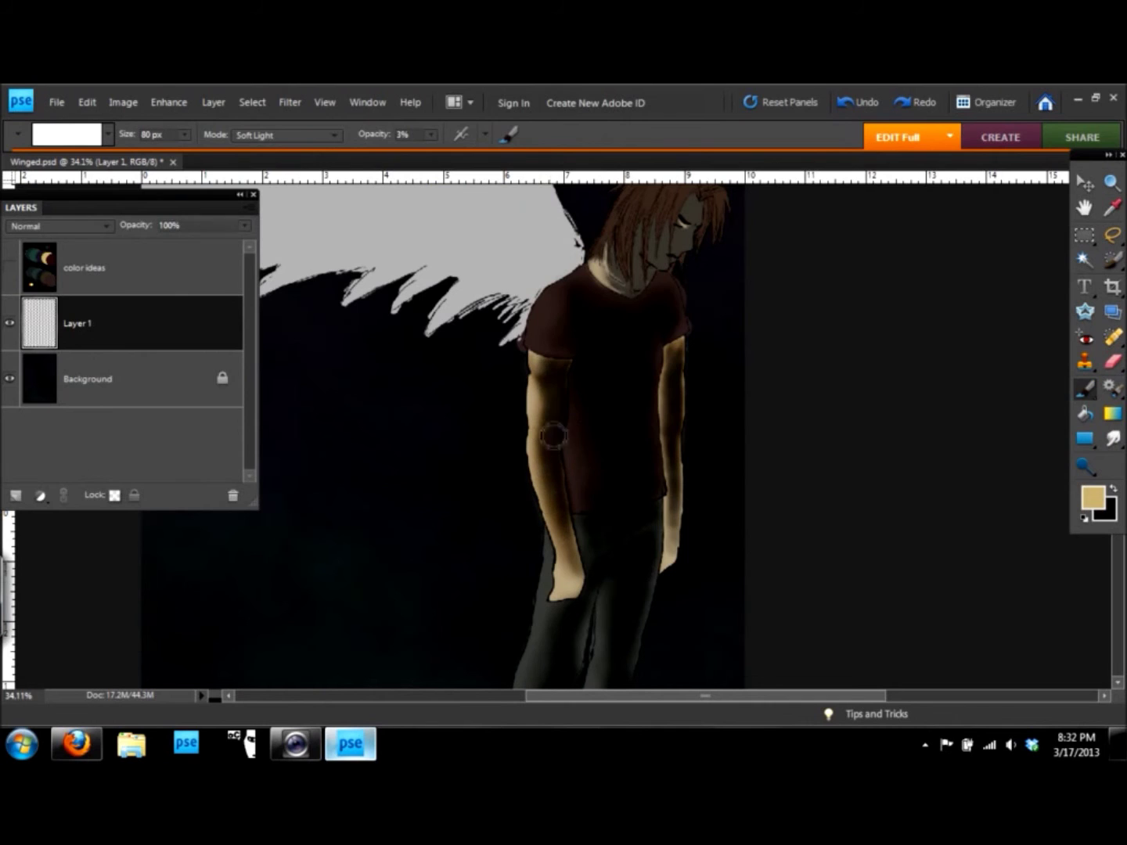
pyautogui.click(285, 134)
pyautogui.click(250, 152)
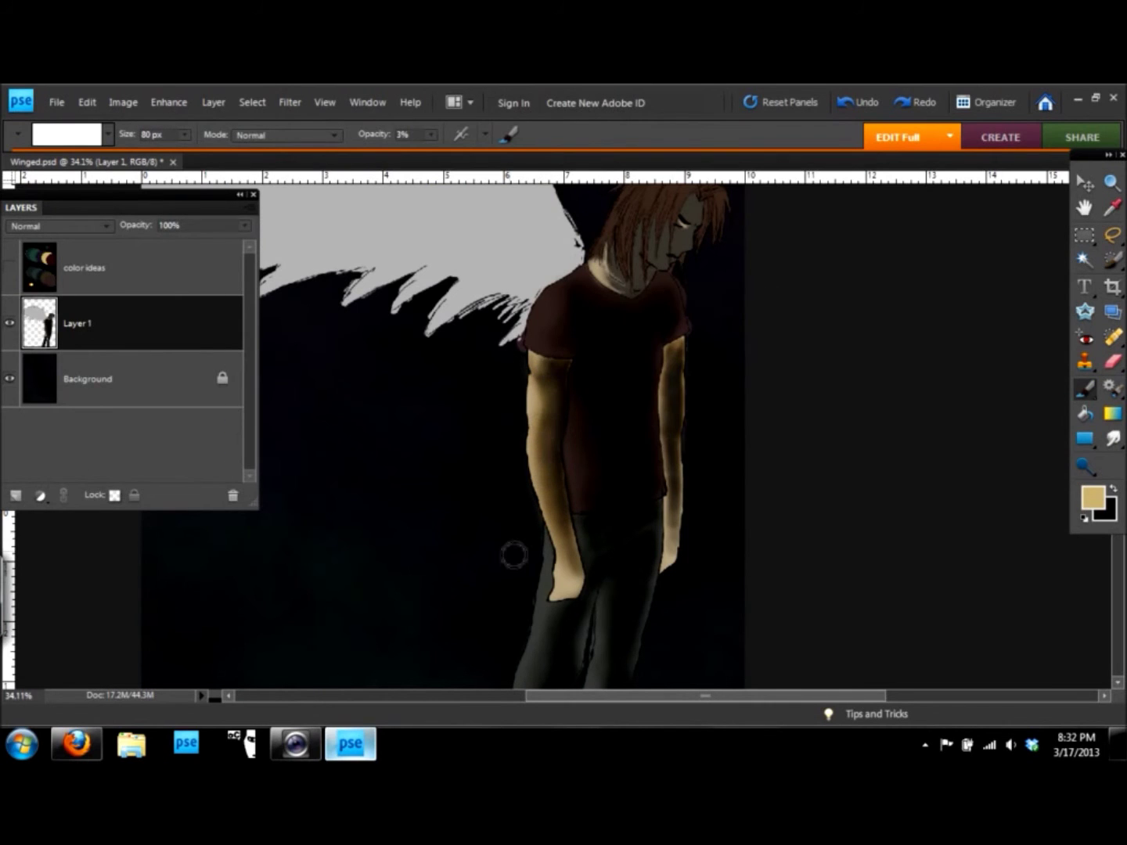
pyautogui.press('x')
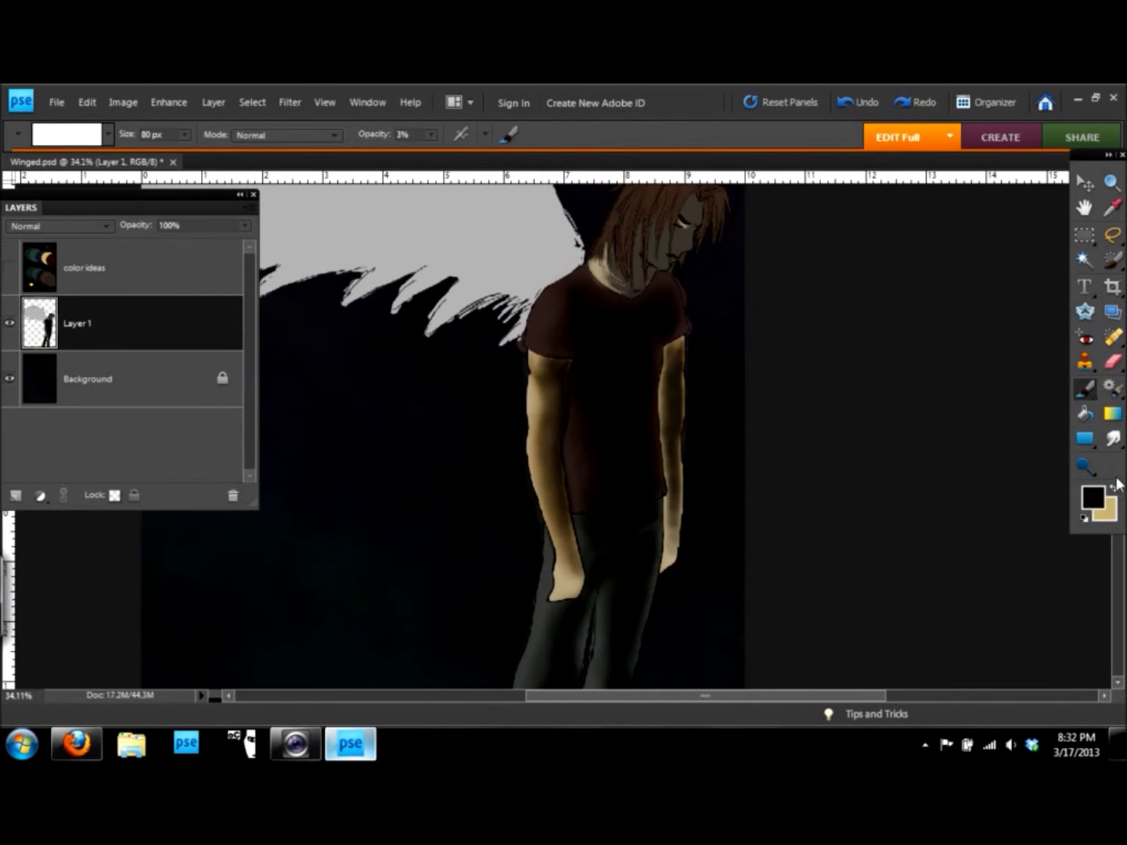
pyautogui.click(1093, 497)
pyautogui.click(742, 218)
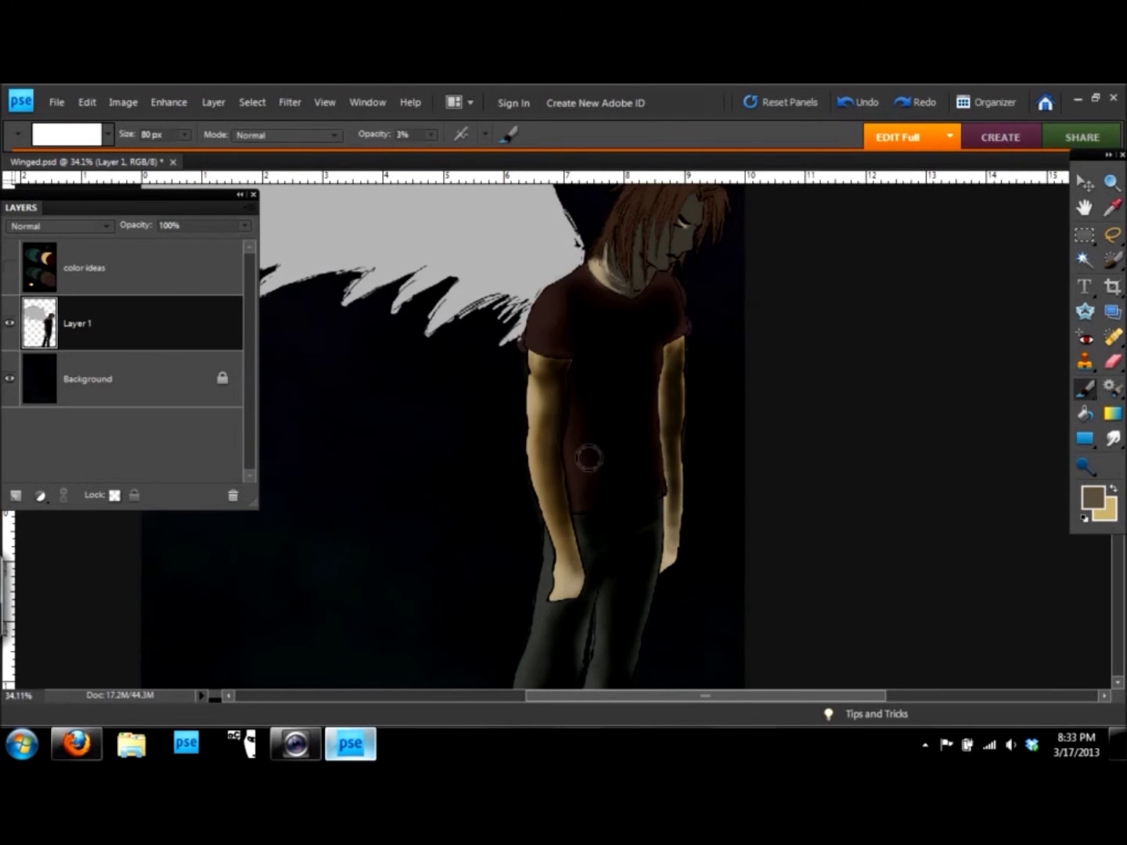
# Paint faint tan highlights on the neck and the skin beside the hair.
pyautogui.scroll(3, 596, 466)
pyautogui.press('k')
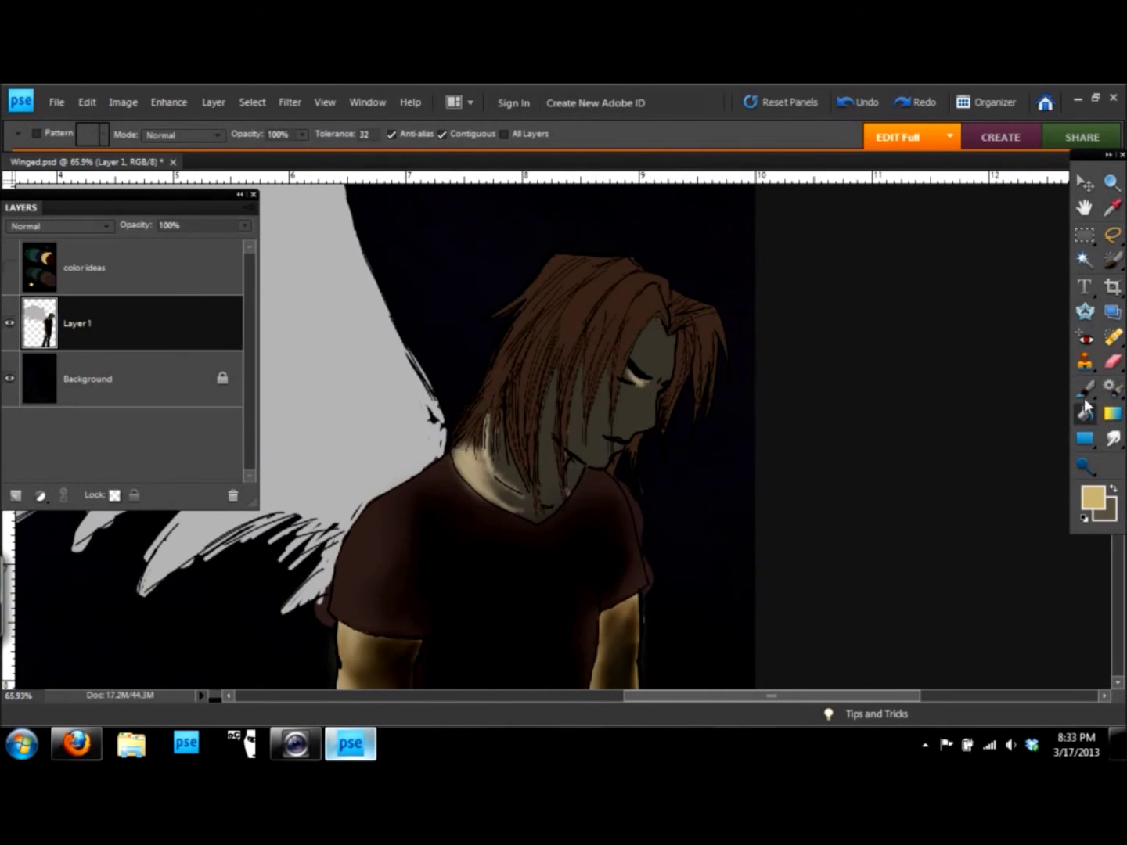
pyautogui.press('b')
pyautogui.press('x')
pyautogui.moveTo(657, 350); pyautogui.dragTo(638, 496)
pyautogui.moveTo(496, 487); pyautogui.dragTo(493, 442)
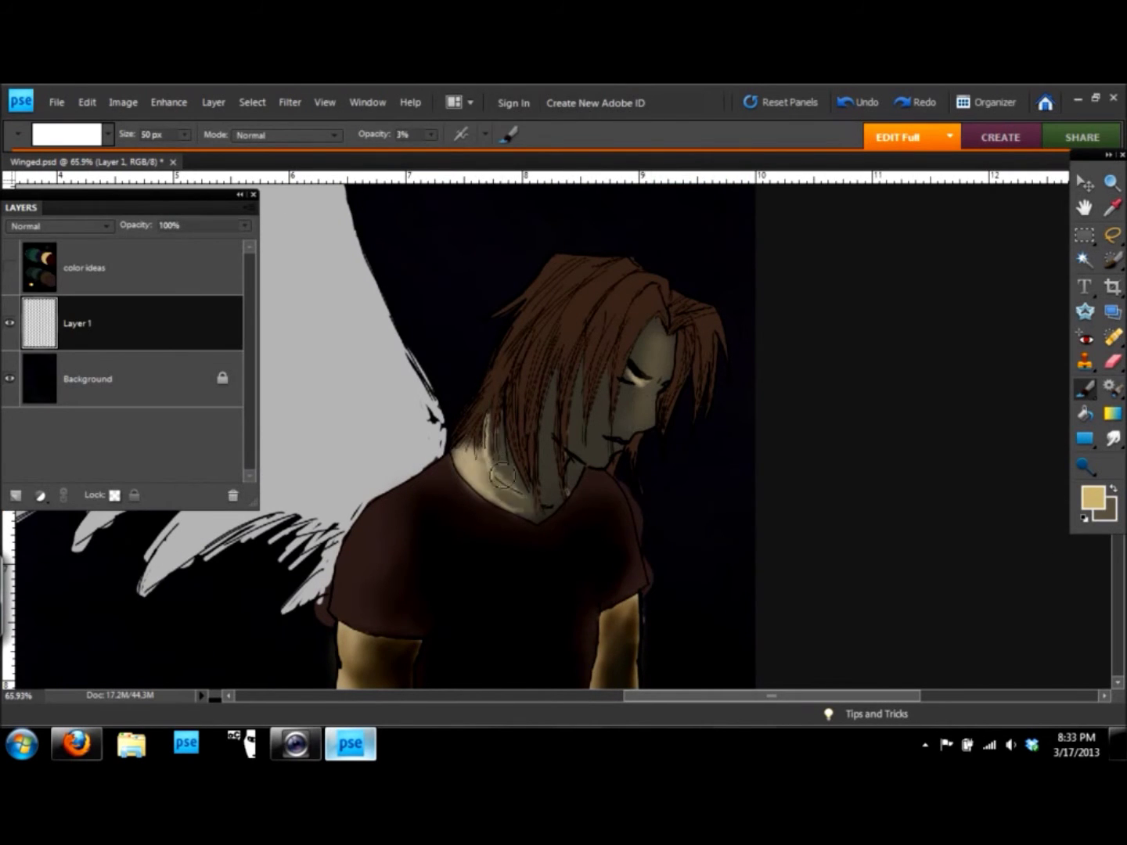
pyautogui.moveTo(580, 461); pyautogui.dragTo(546, 421)
# Set the brush to Soft Light and add a Hue/Saturation adjustment layer.
pyautogui.click(286, 135)
pyautogui.click(305, 408)
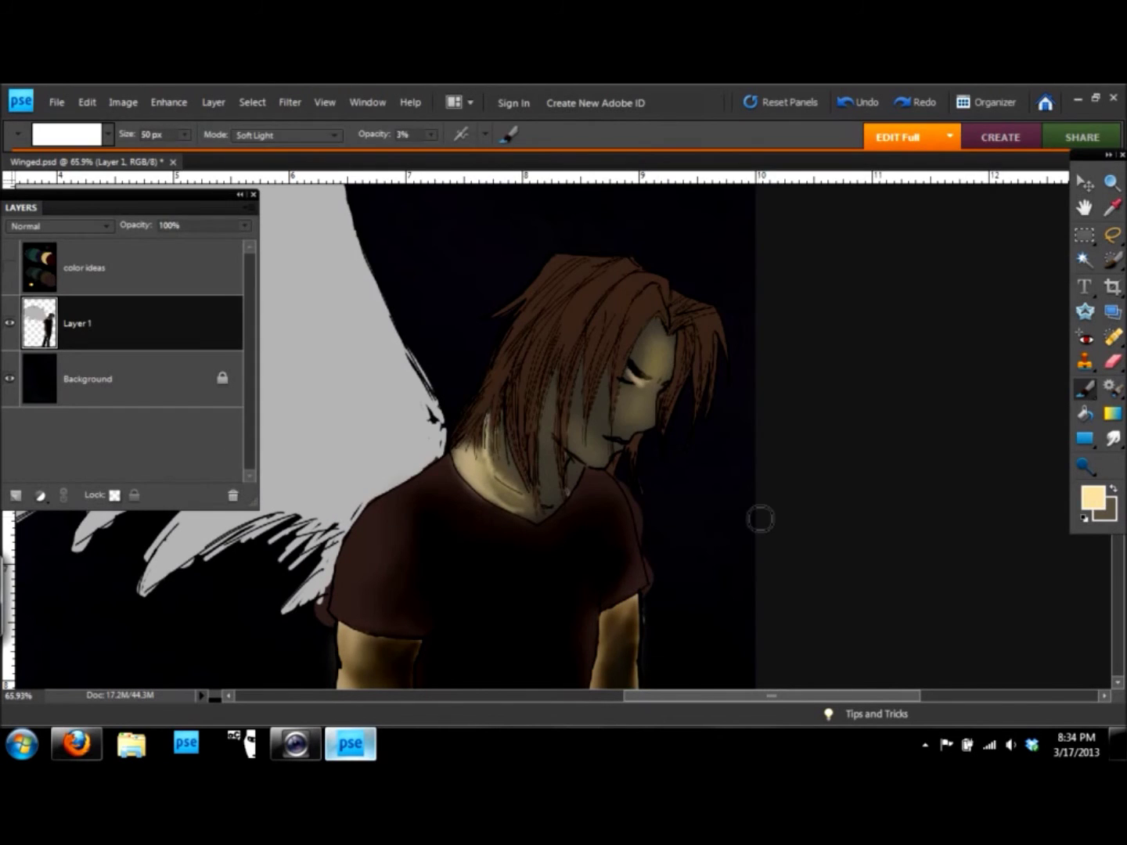
pyautogui.click(39, 496)
pyautogui.click(71, 623)
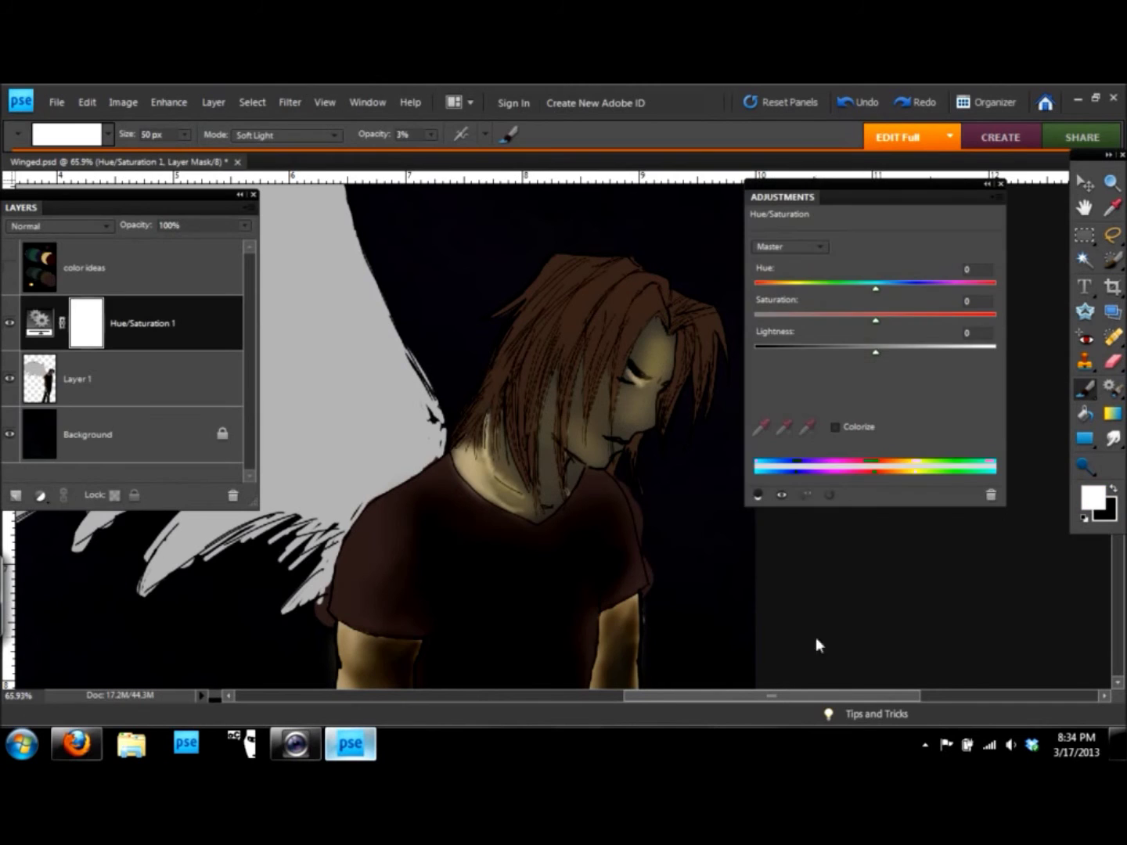
# Colorize the Hue/Saturation layer to a brightened sepia and fill its mask black.
pyautogui.click(835, 427)
pyautogui.moveTo(876, 353); pyautogui.dragTo(933, 354)
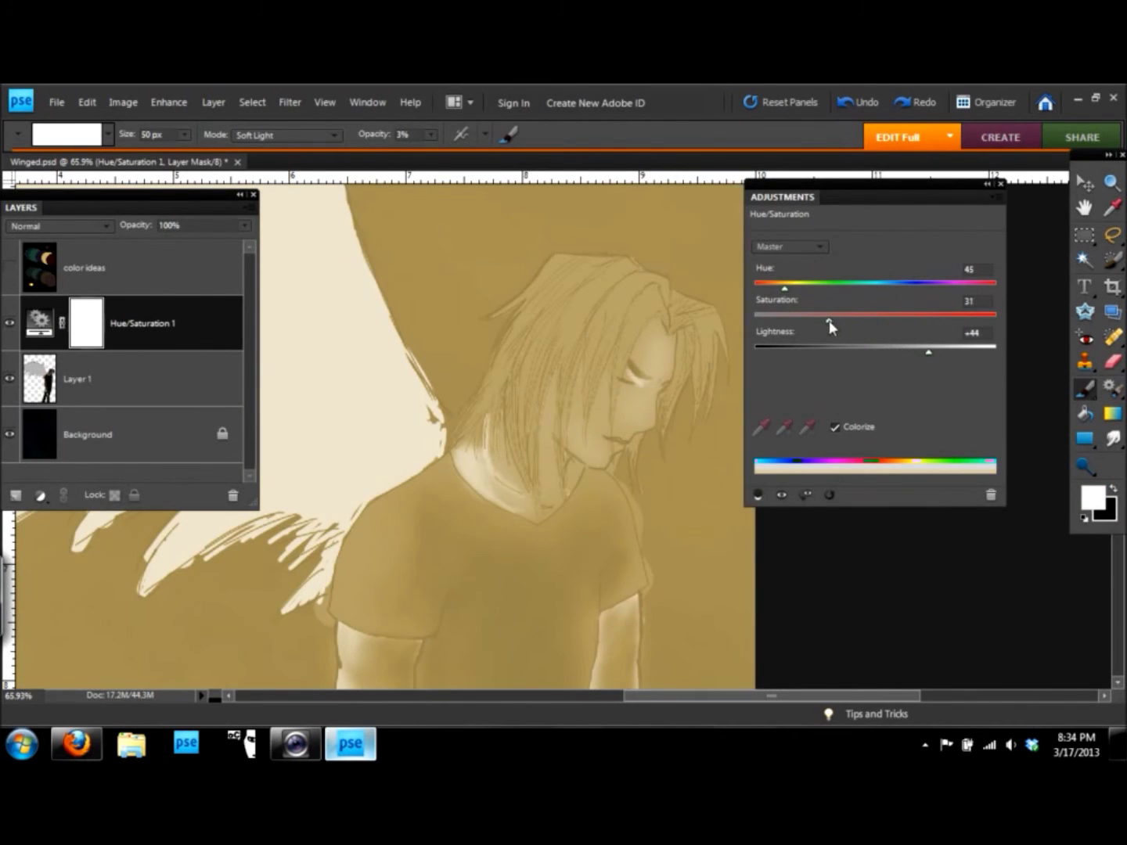
pyautogui.click(1001, 184)
pyautogui.click(87, 102)
pyautogui.click(117, 282)
pyautogui.click(412, 241)
pyautogui.click(1094, 497)
pyautogui.click(740, 219)
# Reveal the warm glow on neck, jaw and face at 14% opacity, then Merge Down.
pyautogui.click(286, 135)
pyautogui.click(309, 161)
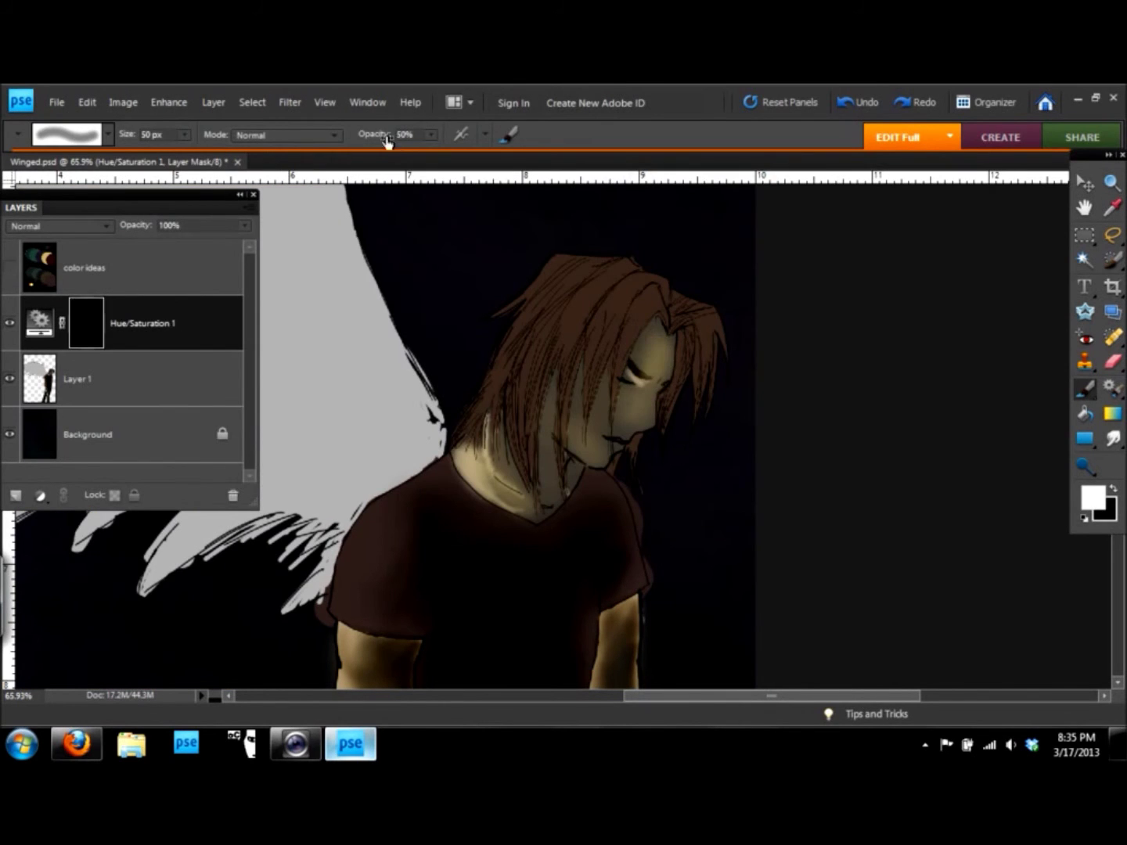
pyautogui.moveTo(384, 134); pyautogui.dragTo(357, 135)
pyautogui.moveTo(623, 429); pyautogui.dragTo(577, 495)
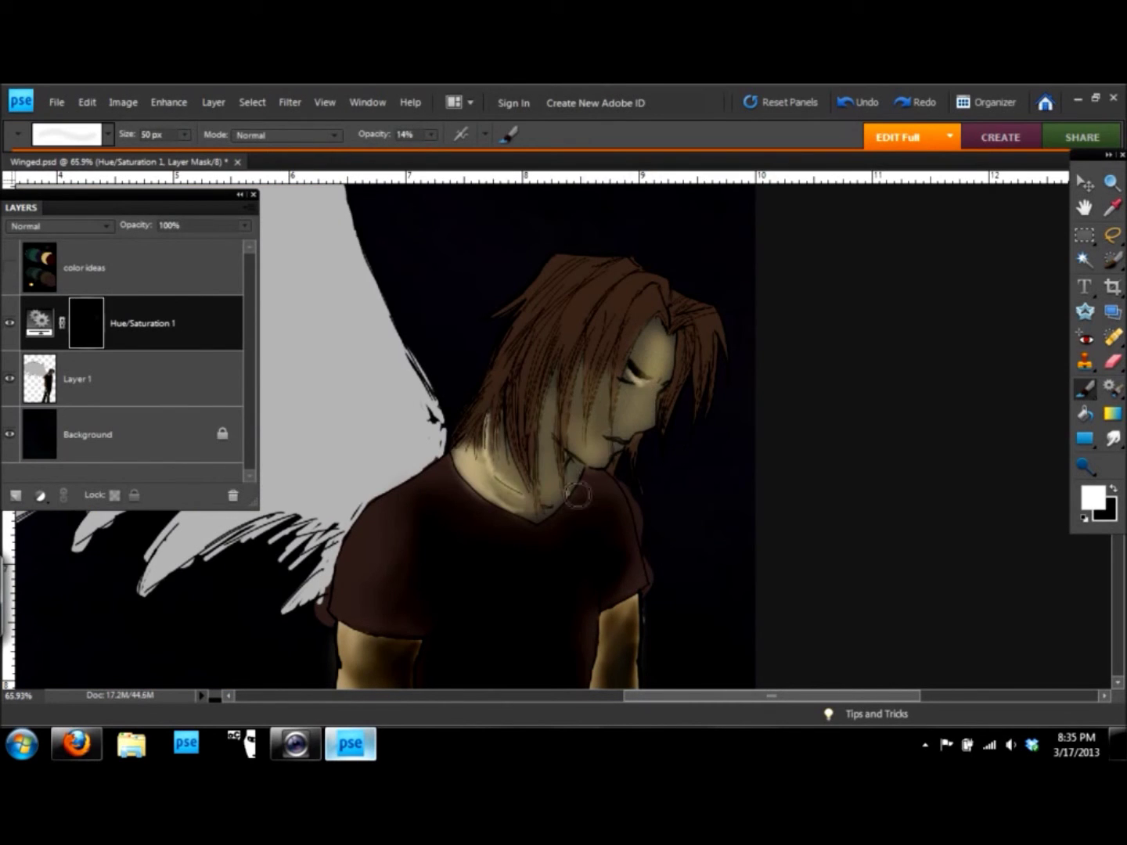
pyautogui.moveTo(654, 344)
pyautogui.mouseDown()
pyautogui.moveTo(578, 405)
pyautogui.moveTo(599, 413)
pyautogui.mouseUp()
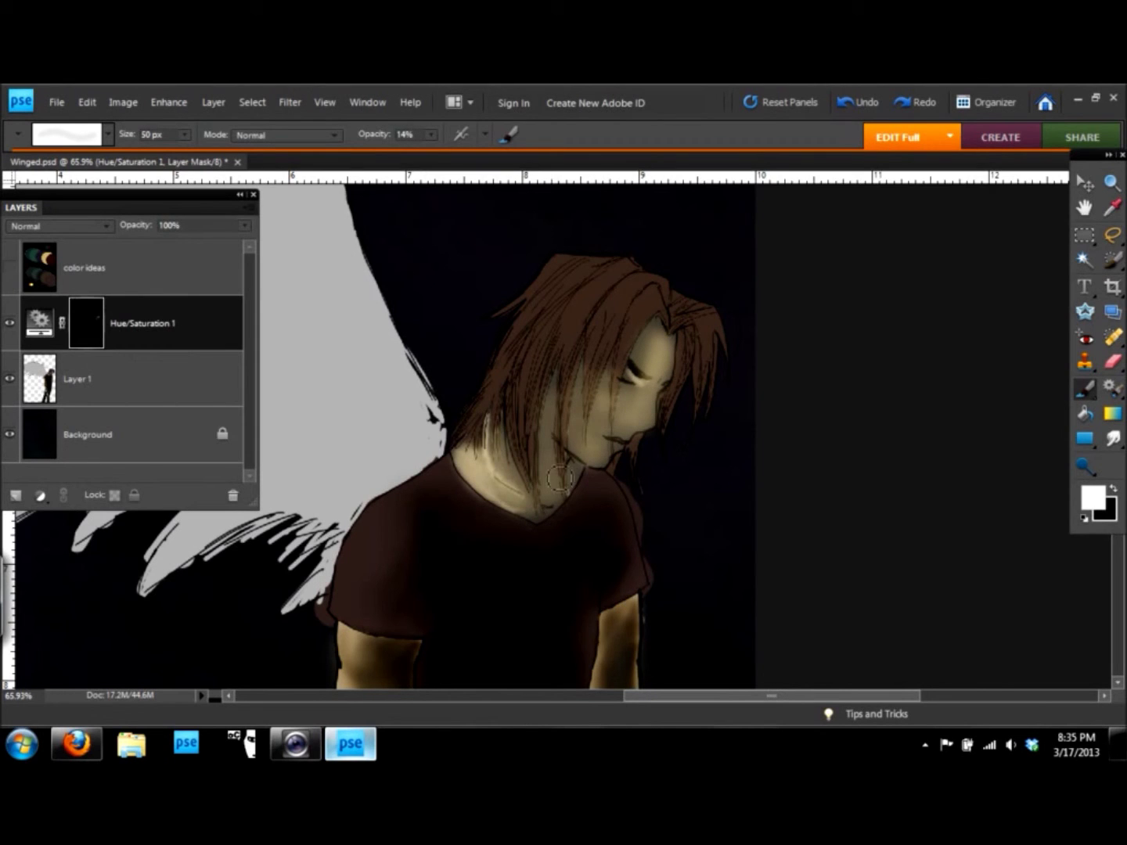
pyautogui.rightClick(141, 379)
pyautogui.click(189, 632)
pyautogui.scroll(2, 489, 526)
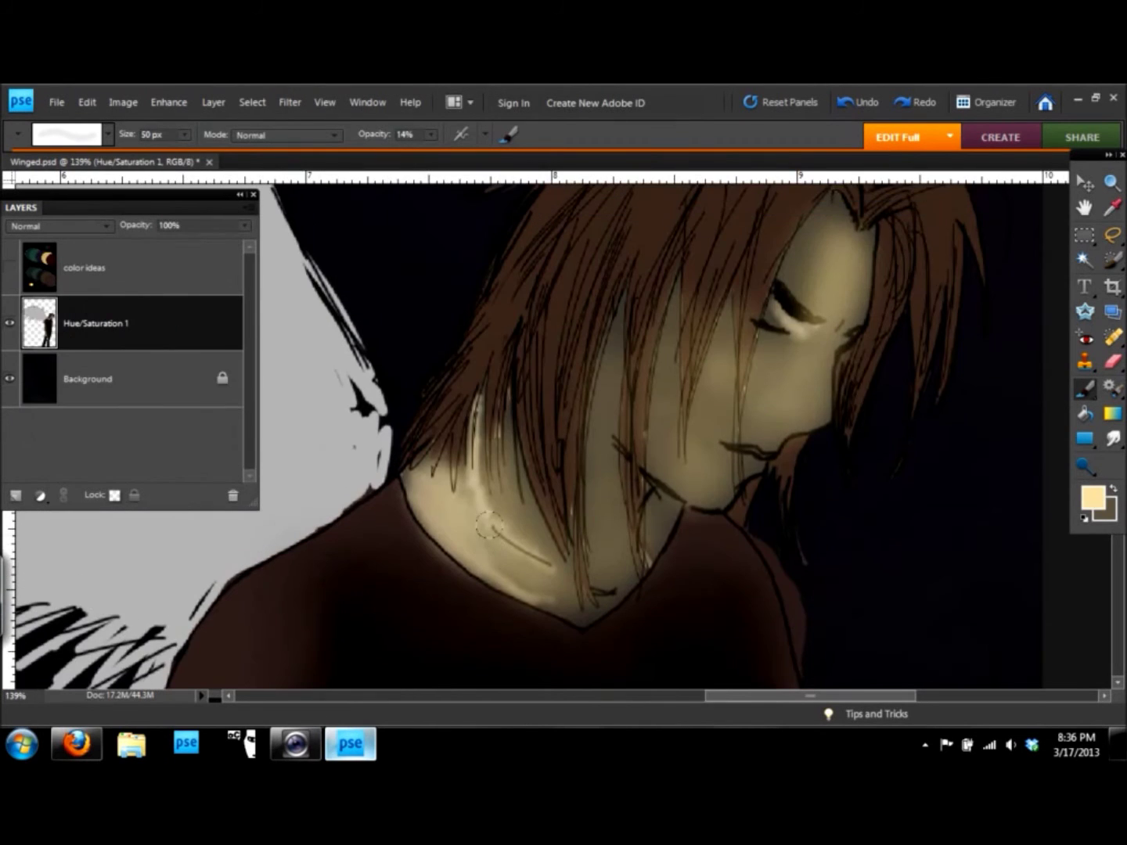
# Darken around the eye and add cream highlights under the eye, nose tip and neck.
pyautogui.moveTo(376, 140); pyautogui.dragTo(373, 141)
pyautogui.moveTo(792, 328); pyautogui.dragTo(830, 427)
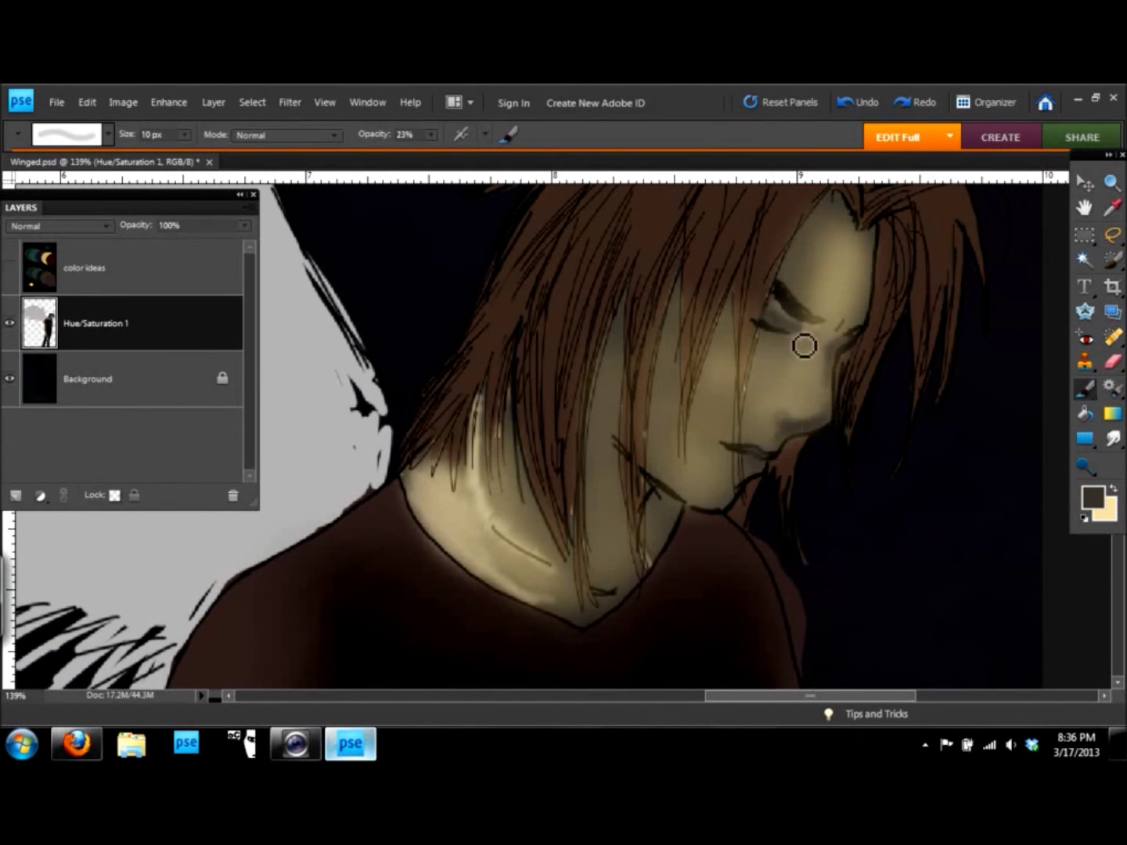
pyautogui.press('x')
pyautogui.moveTo(778, 335); pyautogui.dragTo(793, 350)
pyautogui.moveTo(813, 405); pyautogui.dragTo(831, 419)
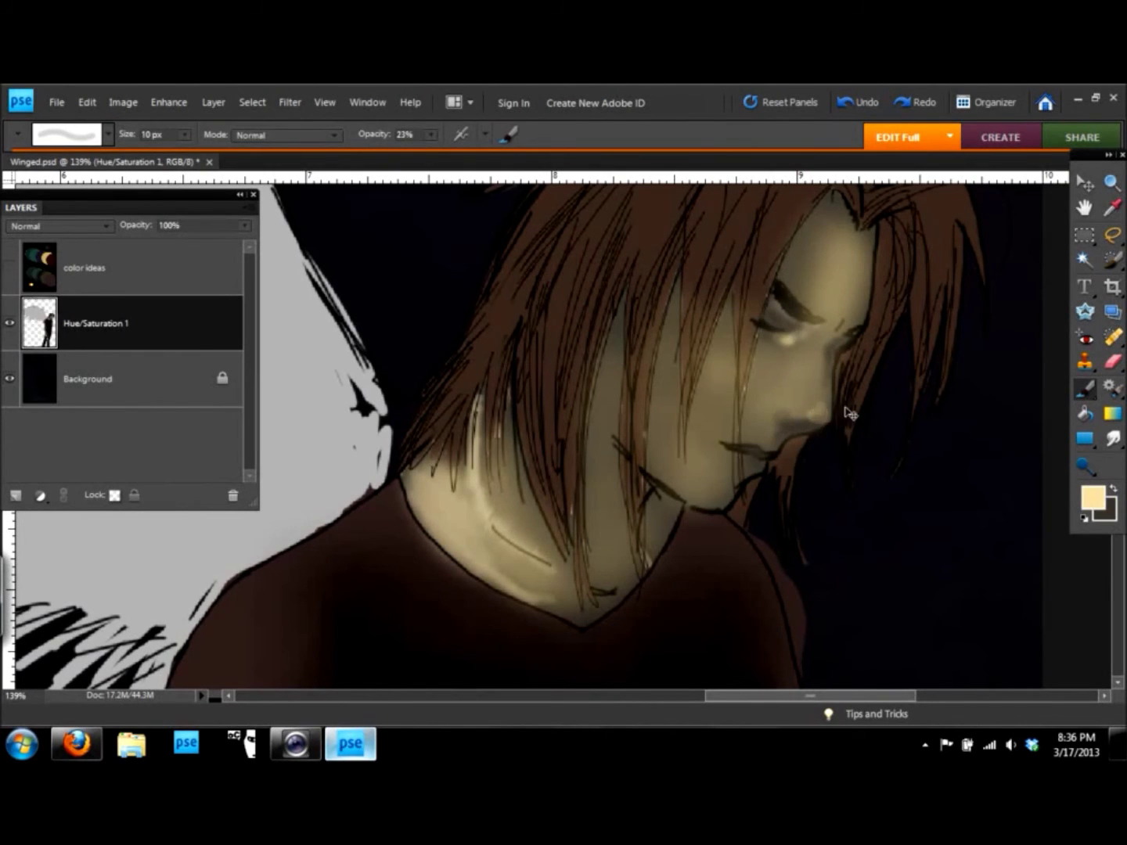
pyautogui.scroll(-3, 825, 434)
pyautogui.scroll(3, 731, 490)
pyautogui.moveTo(625, 464); pyautogui.dragTo(631, 518)
pyautogui.scroll(-3, 511, 518)
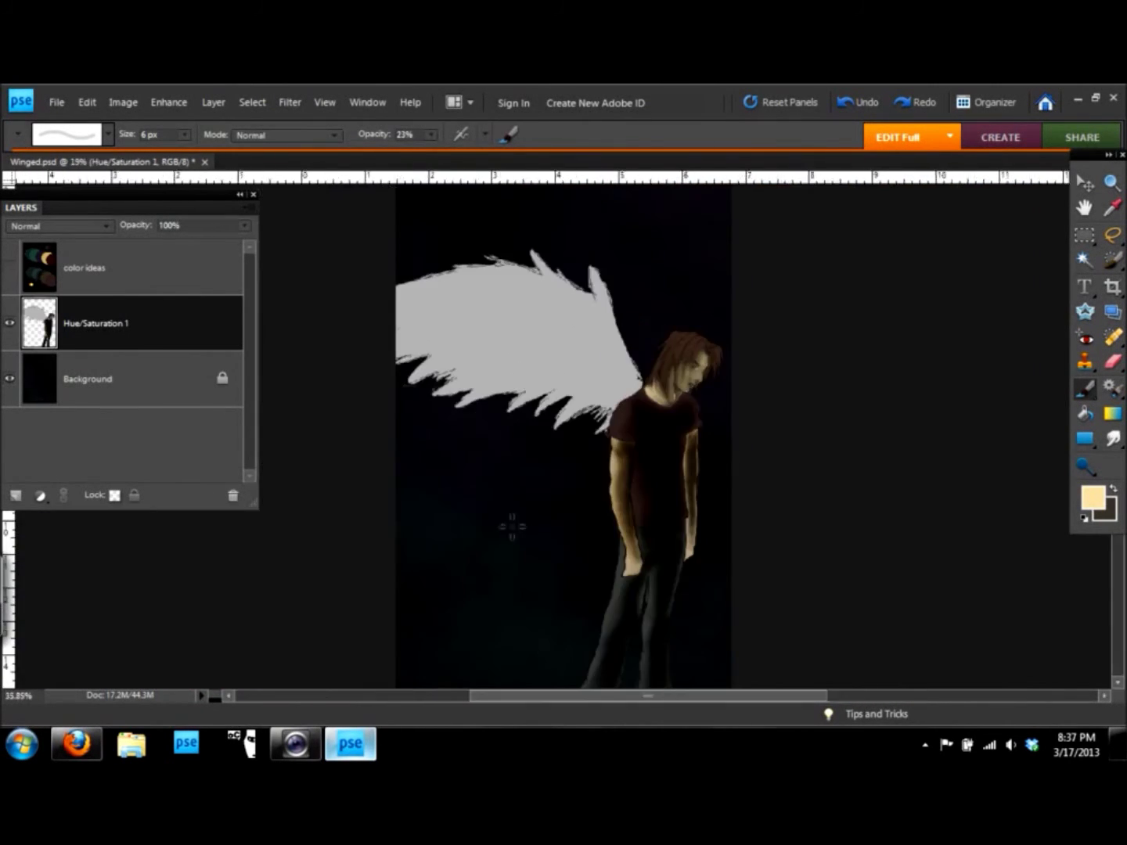
pyautogui.scroll(3, 515, 529)
pyautogui.scroll(1, 515, 529)
# Paint dark brown strokes over the hair and neck.
pyautogui.press('x')
pyautogui.click(1113, 438)
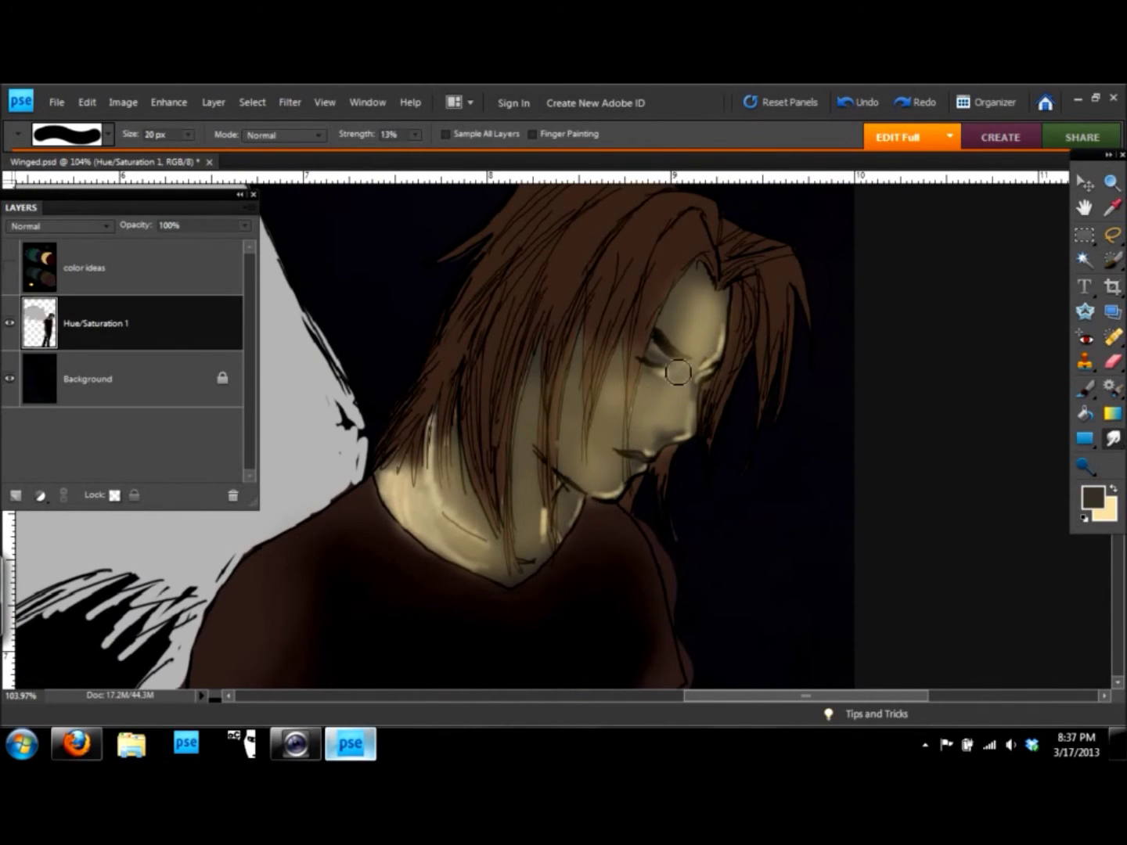
pyautogui.press('b')
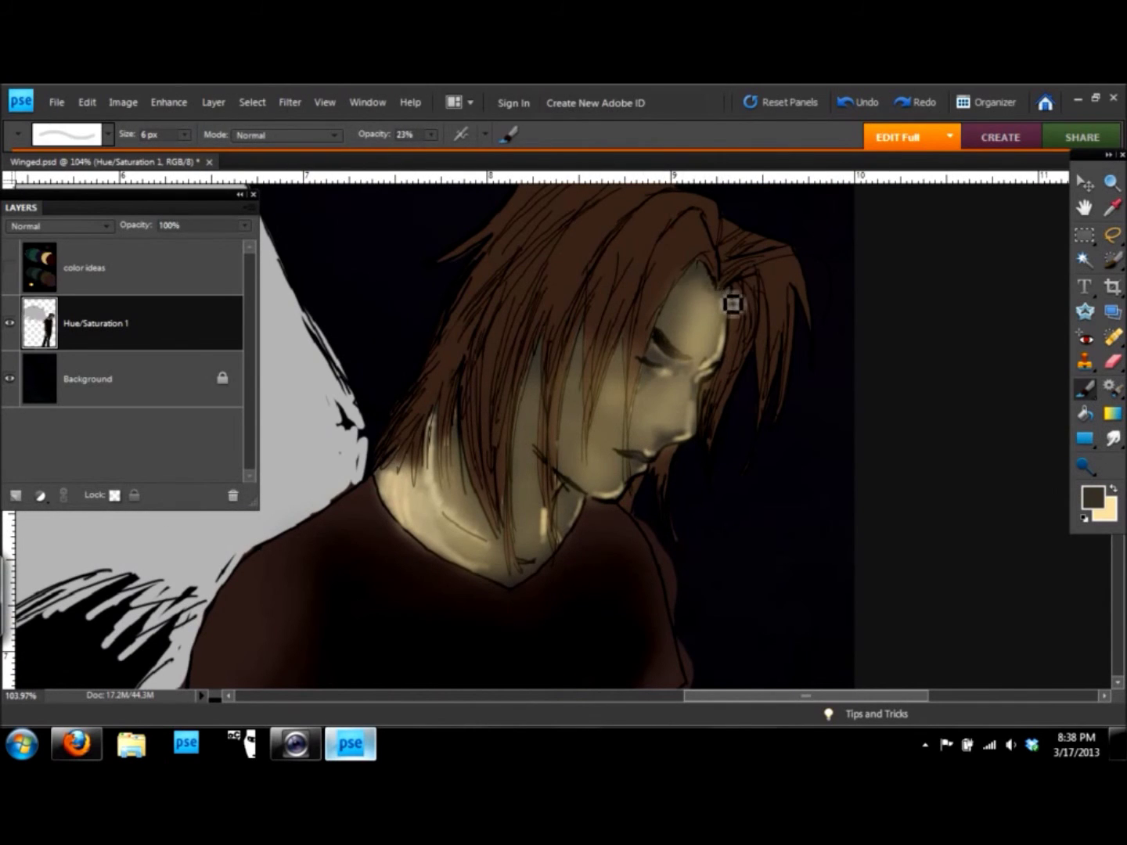
pyautogui.moveTo(629, 362); pyautogui.dragTo(607, 439)
pyautogui.moveTo(572, 368); pyautogui.dragTo(572, 454)
pyautogui.moveTo(526, 411); pyautogui.dragTo(527, 539)
# Pick darker colours and paint dark shading strokes on the neck.
pyautogui.click(1093, 497)
pyautogui.click(490, 410)
pyautogui.click(742, 220)
pyautogui.press(']')
pyautogui.press(']')
pyautogui.press(']')
pyautogui.moveTo(539, 391); pyautogui.dragTo(574, 495)
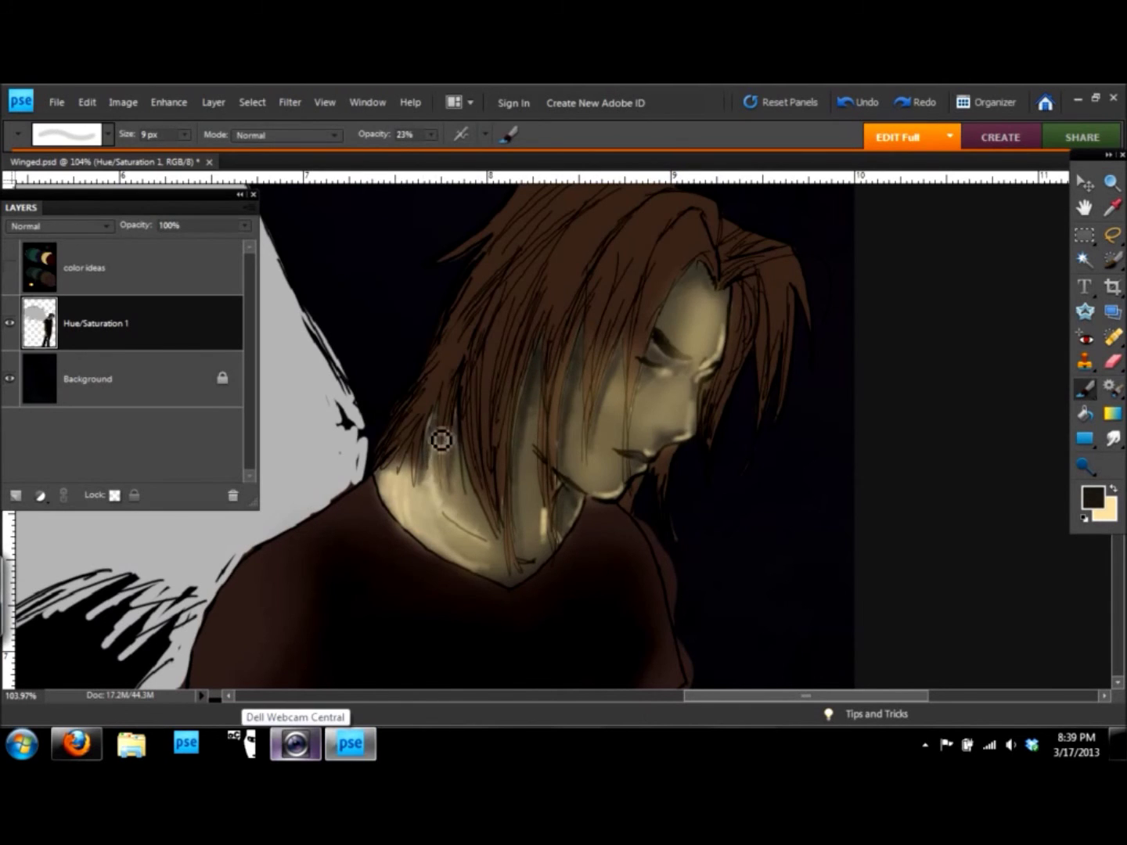
pyautogui.scroll(-4, 441, 440)
pyautogui.scroll(2, 489, 511)
pyautogui.scroll(3, 609, 215)
pyautogui.click(1093, 497)
pyautogui.click(745, 219)
pyautogui.moveTo(457, 544); pyautogui.dragTo(469, 596)
# Darken along the face edge and paint more dark strokes into the hair.
pyautogui.scroll(-1, 469, 596)
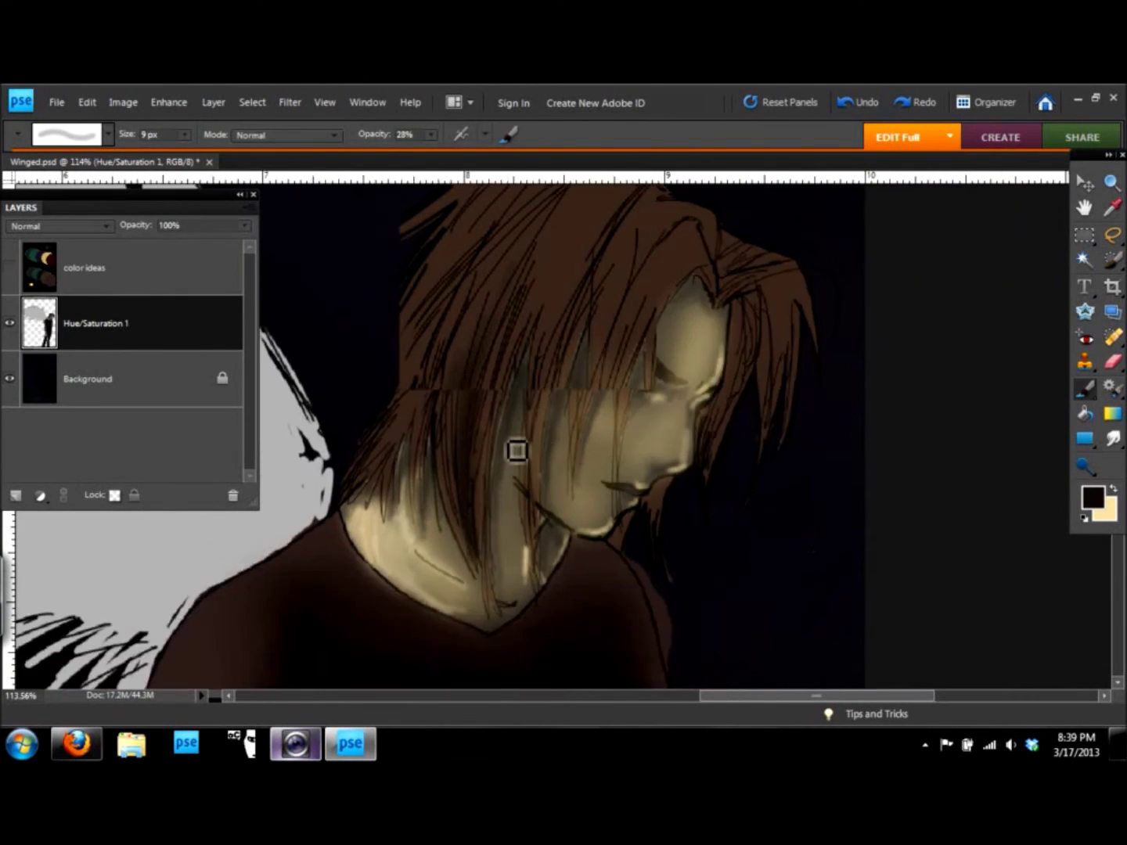
pyautogui.scroll(-1, 516, 448)
pyautogui.moveTo(715, 411); pyautogui.dragTo(682, 547)
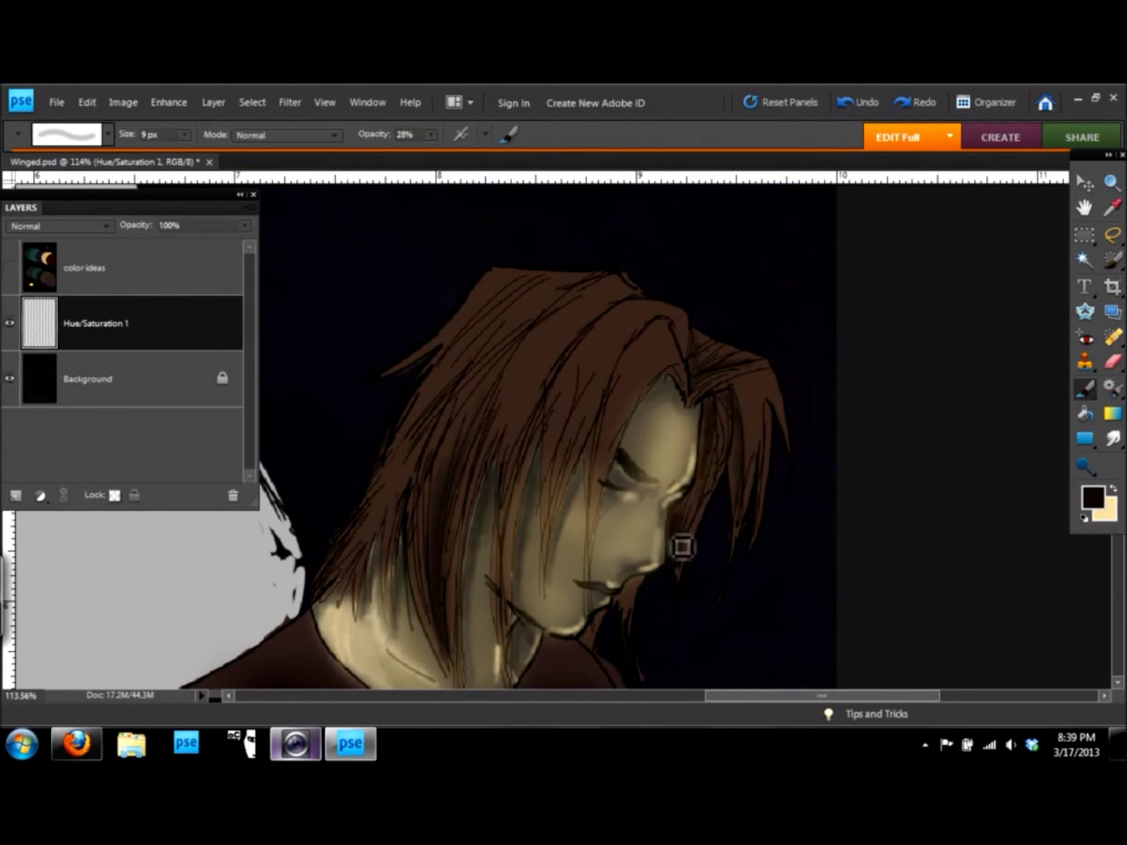
pyautogui.moveTo(729, 406)
pyautogui.mouseDown()
pyautogui.moveTo(709, 496)
pyautogui.moveTo(715, 398)
pyautogui.mouseUp()
pyautogui.moveTo(783, 532); pyautogui.dragTo(743, 541)
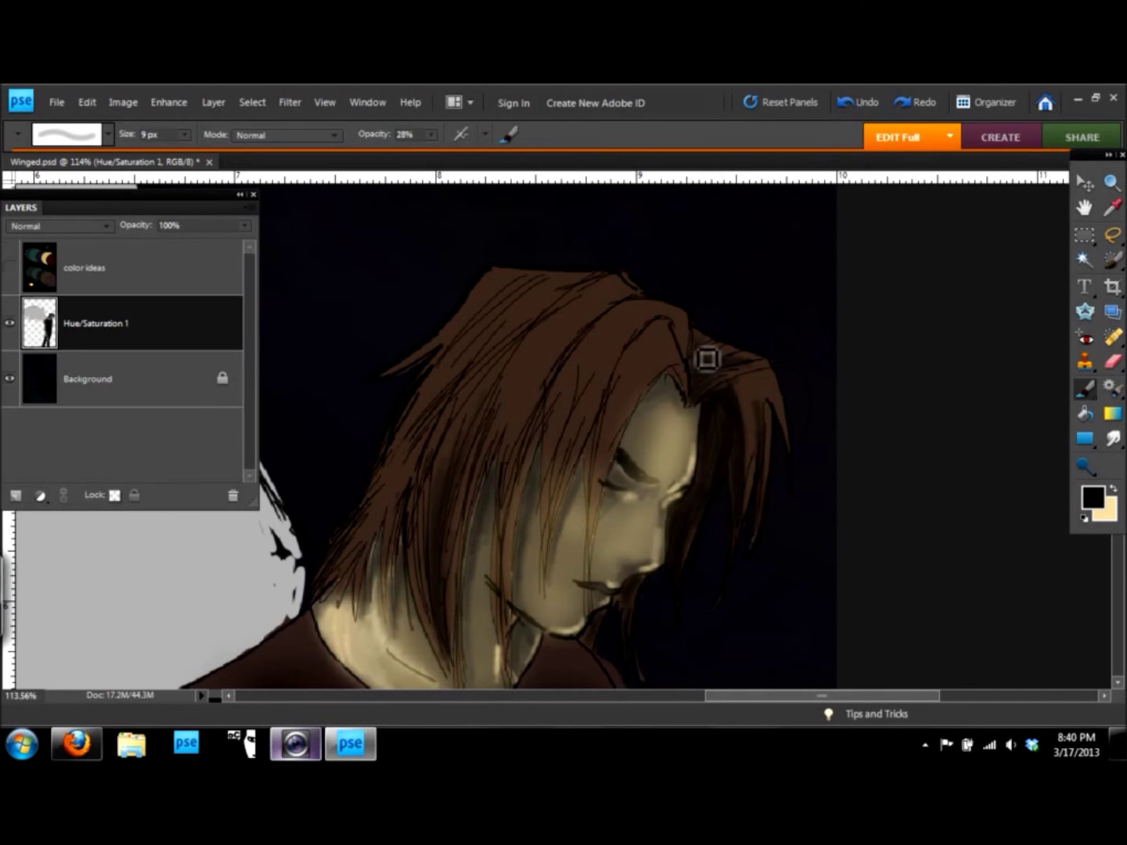
pyautogui.scroll(-2, 765, 568)
pyautogui.moveTo(594, 438)
pyautogui.mouseDown()
pyautogui.moveTo(636, 285)
pyautogui.moveTo(644, 441)
pyautogui.moveTo(763, 267)
pyautogui.moveTo(672, 429)
pyautogui.moveTo(732, 280)
pyautogui.mouseUp()
pyautogui.scroll(3, 765, 372)
pyautogui.scroll(-4, 614, 394)
pyautogui.moveTo(614, 393)
pyautogui.mouseDown()
pyautogui.moveTo(626, 470)
pyautogui.moveTo(568, 479)
pyautogui.moveTo(547, 596)
pyautogui.mouseUp()
# Tint the hair with a soft orange using a smaller brush.
pyautogui.press('[')
pyautogui.press('[')
pyautogui.press('[')
pyautogui.scroll(5, 623, 422)
pyautogui.scroll(3, 624, 423)
pyautogui.click(288, 136)
pyautogui.click(1094, 497)
pyautogui.click(742, 220)
pyautogui.moveTo(604, 521)
pyautogui.mouseDown()
pyautogui.moveTo(561, 499)
pyautogui.moveTo(641, 599)
pyautogui.moveTo(603, 543)
pyautogui.moveTo(524, 607)
pyautogui.moveTo(610, 581)
pyautogui.mouseUp()
pyautogui.scroll(-5, 609, 581)
pyautogui.scroll(5, 610, 581)
pyautogui.scroll(3, 609, 581)
# Switch to the Dodge tool to lighten the hair highlights.
pyautogui.press('o')
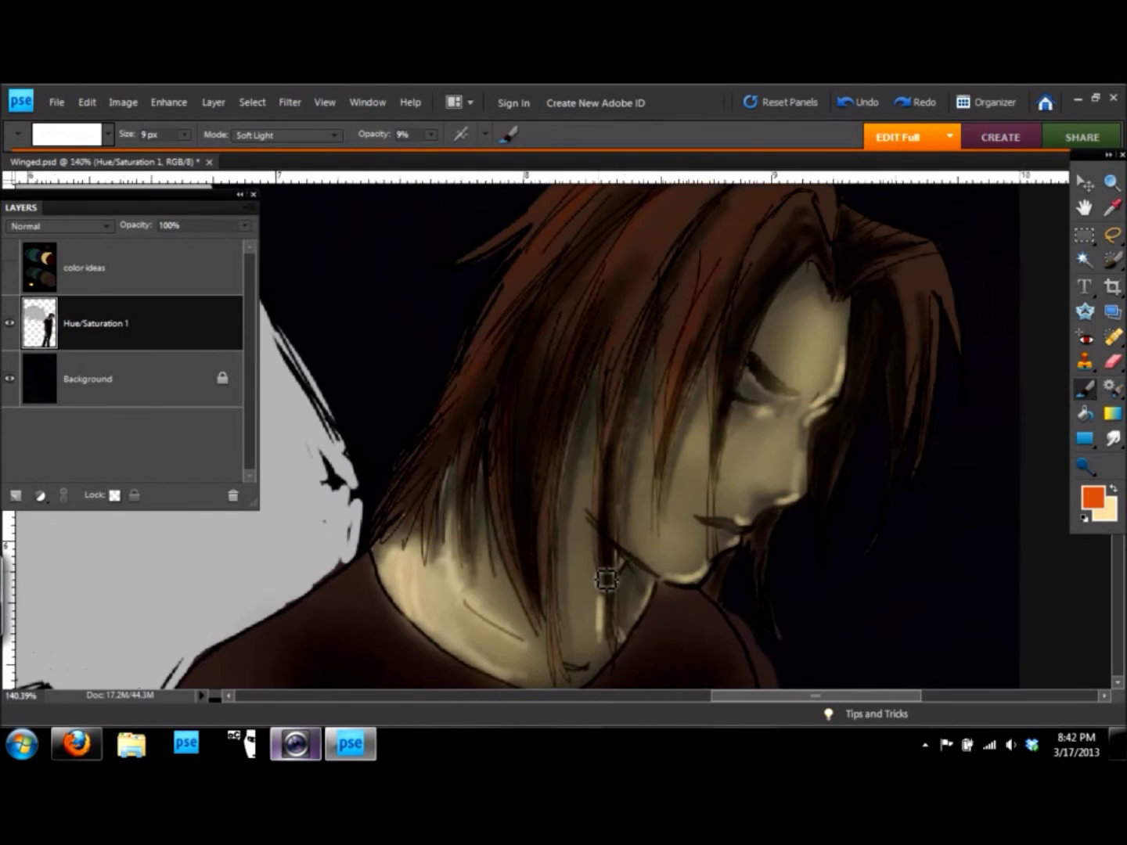
pyautogui.press('b')
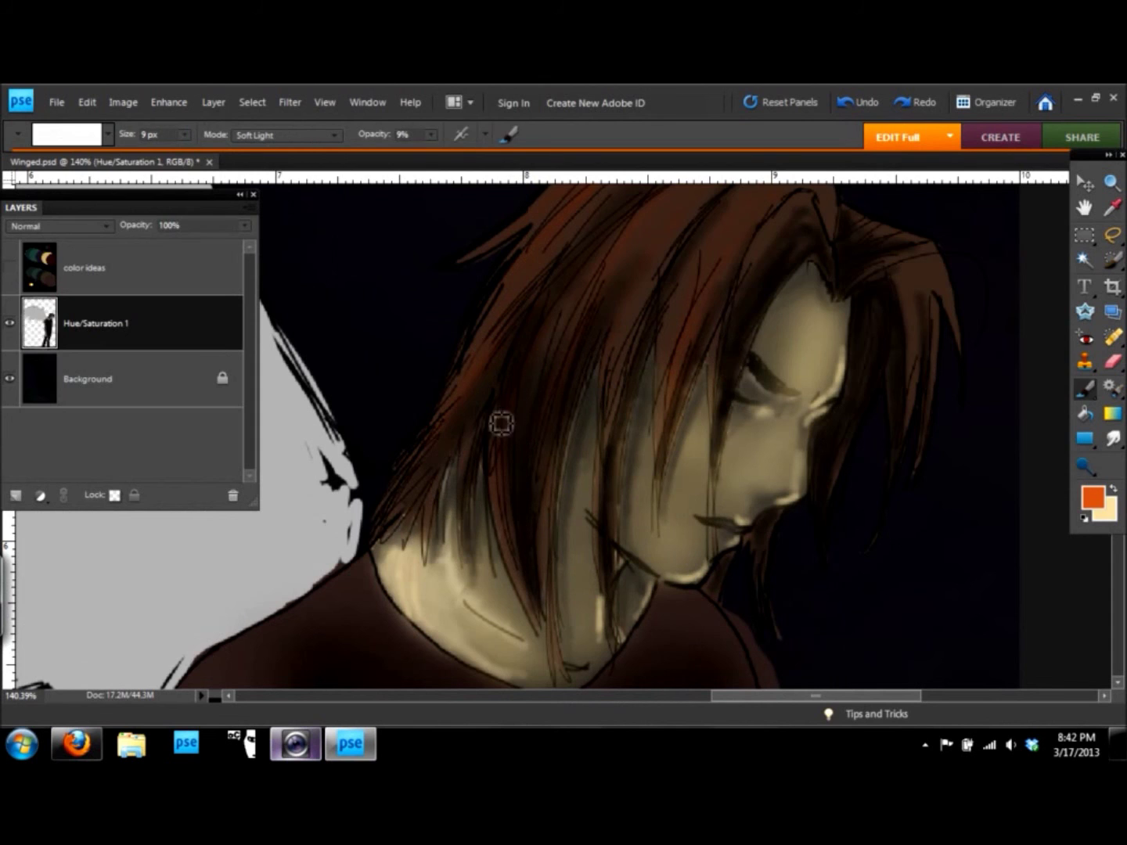
pyautogui.click(1082, 461)
pyautogui.scroll(-3, 530, 293)
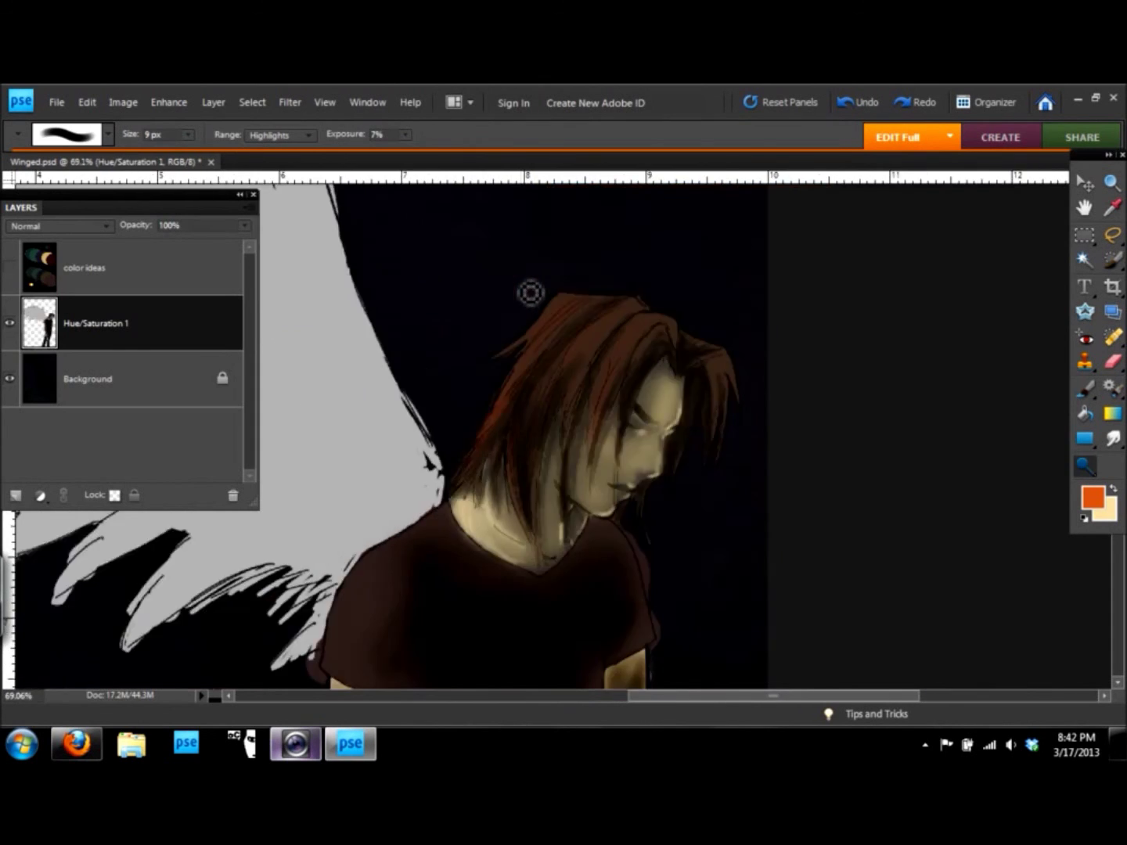
pyautogui.scroll(4, 580, 314)
pyautogui.press('b')
pyautogui.press('o')
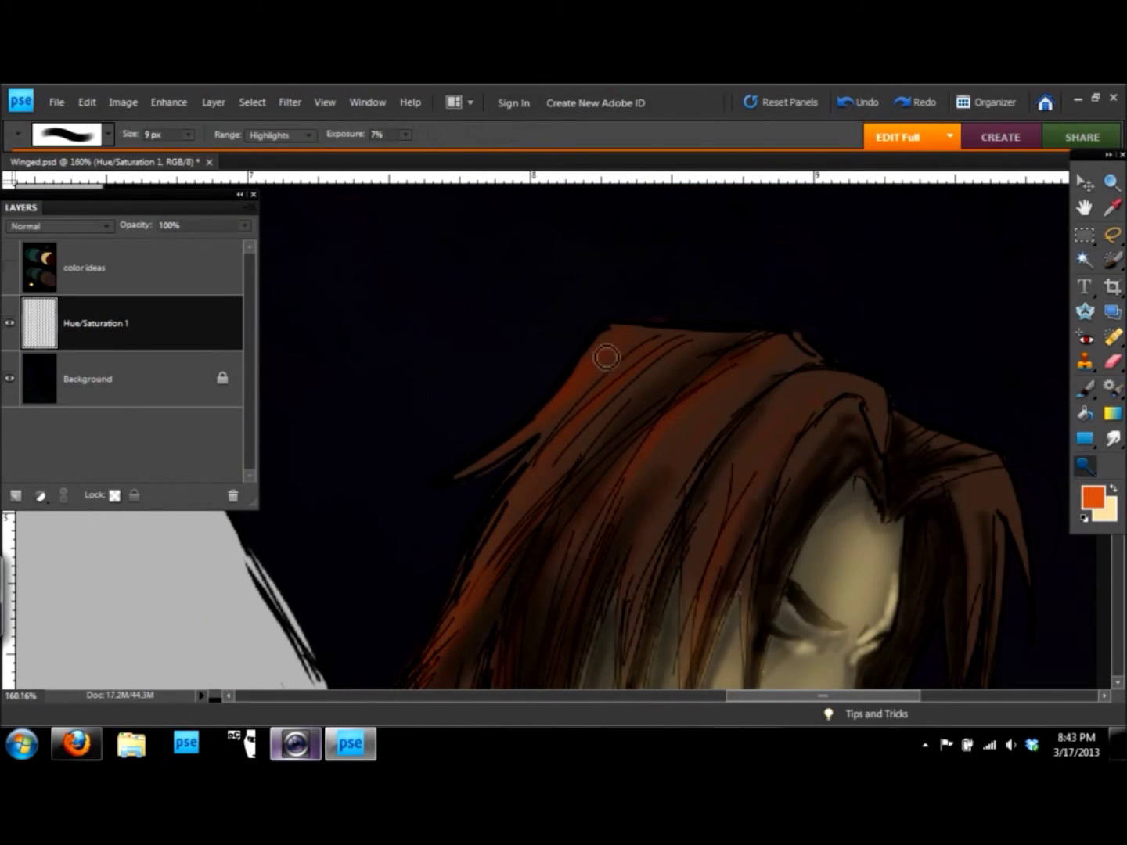
pyautogui.scroll(-5, 518, 626)
pyautogui.scroll(-3, 517, 627)
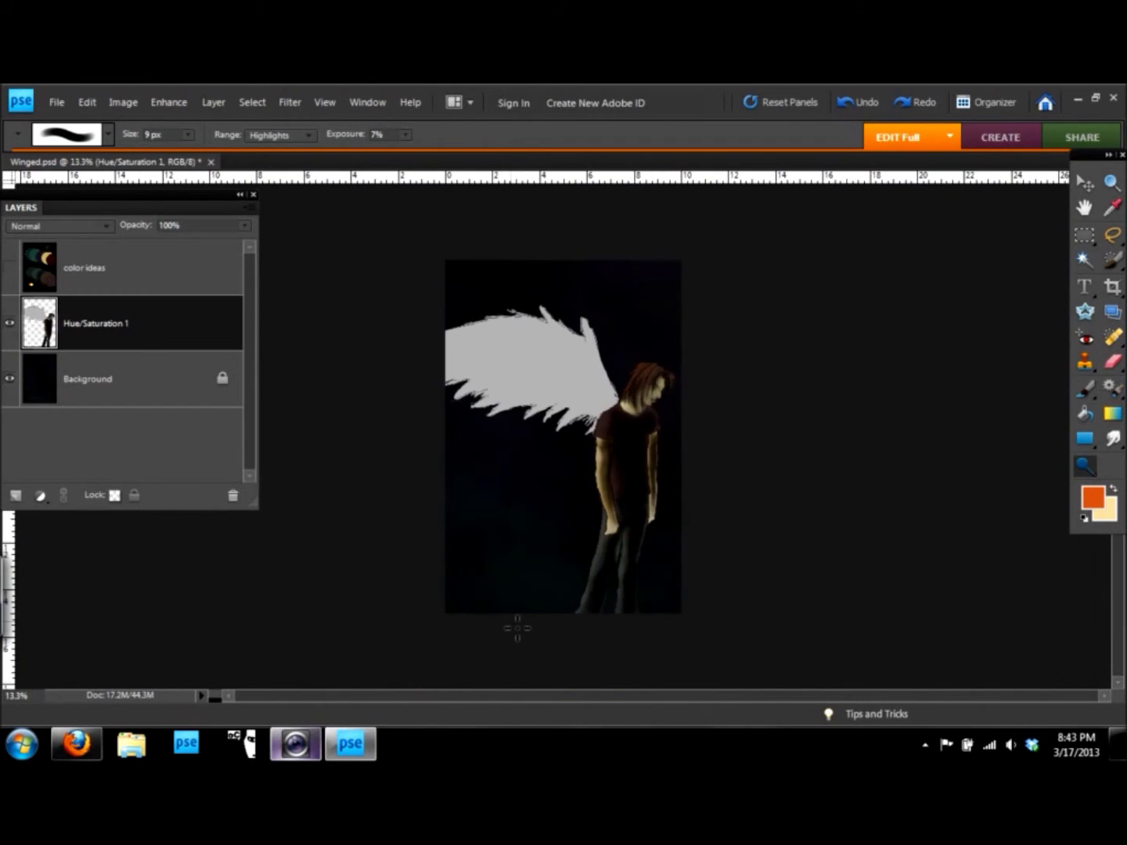
# Hide the figure, select Background and lay a Color Dodge gradient at higher opacity.
pyautogui.click(10, 323)
pyautogui.click(87, 379)
pyautogui.click(1112, 413)
pyautogui.click(324, 136)
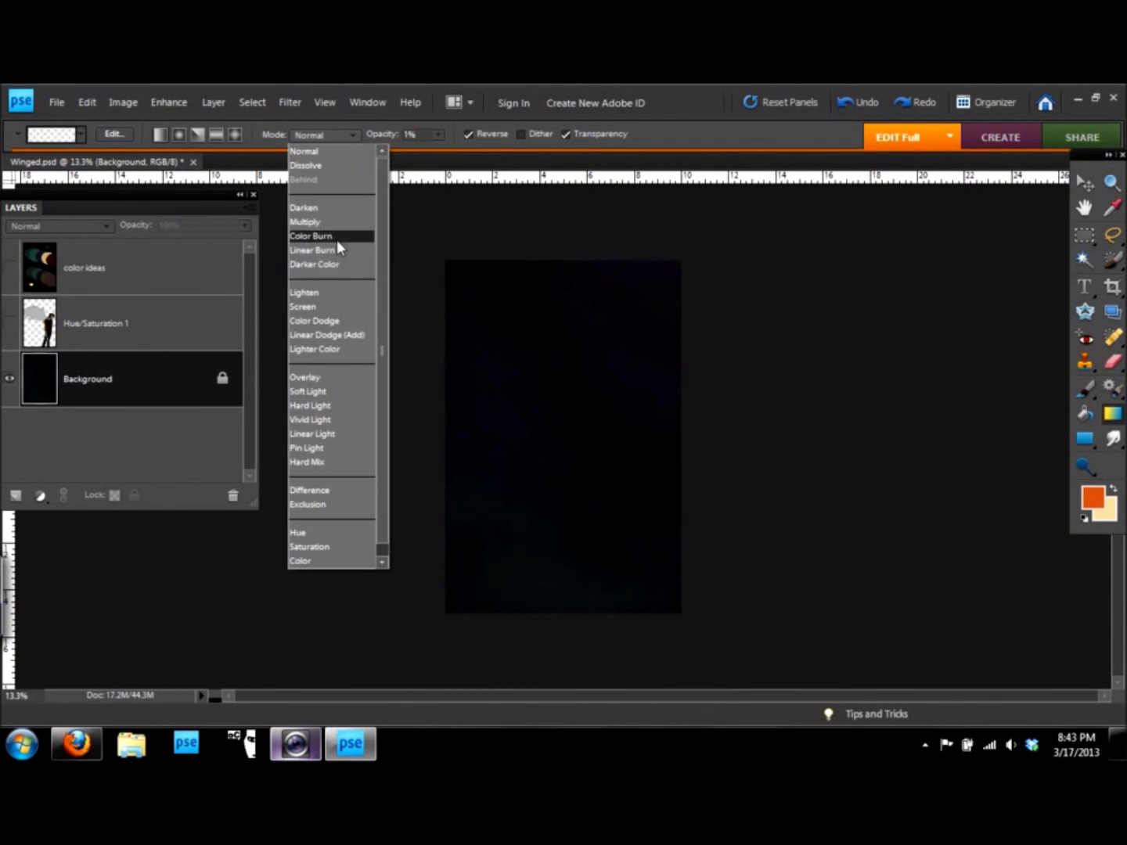
pyautogui.click(337, 322)
pyautogui.press('6')
pyautogui.press('7')
pyautogui.moveTo(578, 471); pyautogui.dragTo(680, 461)
# Undo the too-bright gradient, try a lower-opacity one, and undo that too.
pyautogui.hotkey('ctrl', 'z')
pyautogui.press('3')
pyautogui.press('2')
pyautogui.moveTo(584, 505); pyautogui.dragTo(681, 485)
pyautogui.hotkey('ctrl', 'z')
# Try Lighter Color and Luminosity blend modes, laying a Luminosity gradient across the background.
pyautogui.click(322, 134)
pyautogui.click(327, 335)
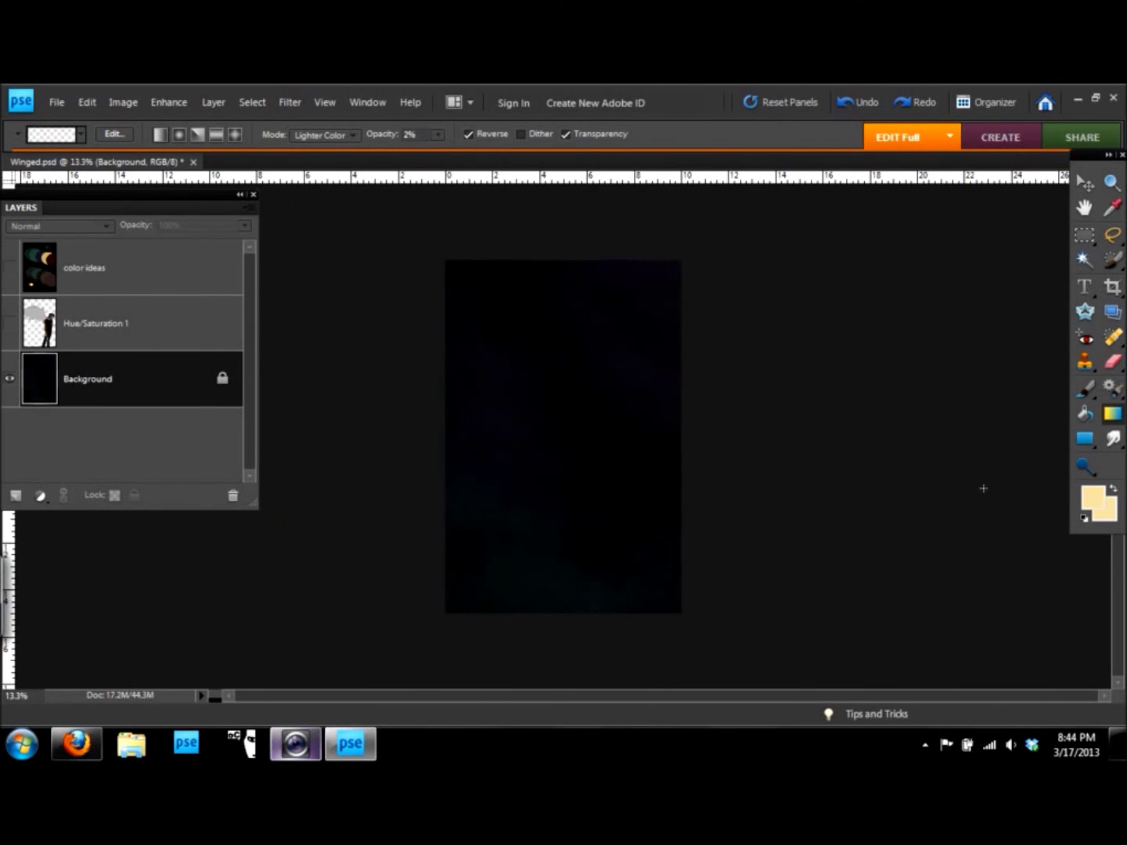
pyautogui.click(323, 136)
pyautogui.click(317, 562)
pyautogui.moveTo(530, 448); pyautogui.dragTo(681, 397)
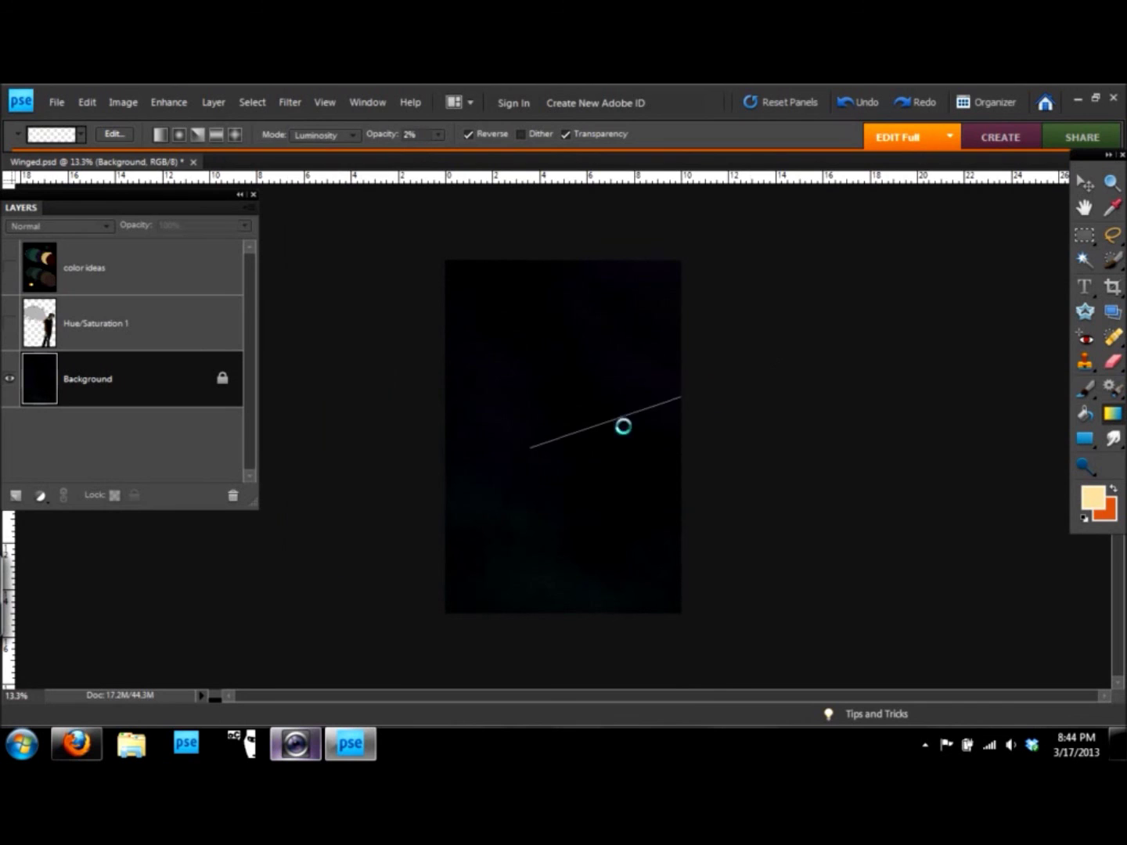
# Retry Color Dodge gradients, then settle on a soft Normal-mode gradient glow.
pyautogui.click(323, 135)
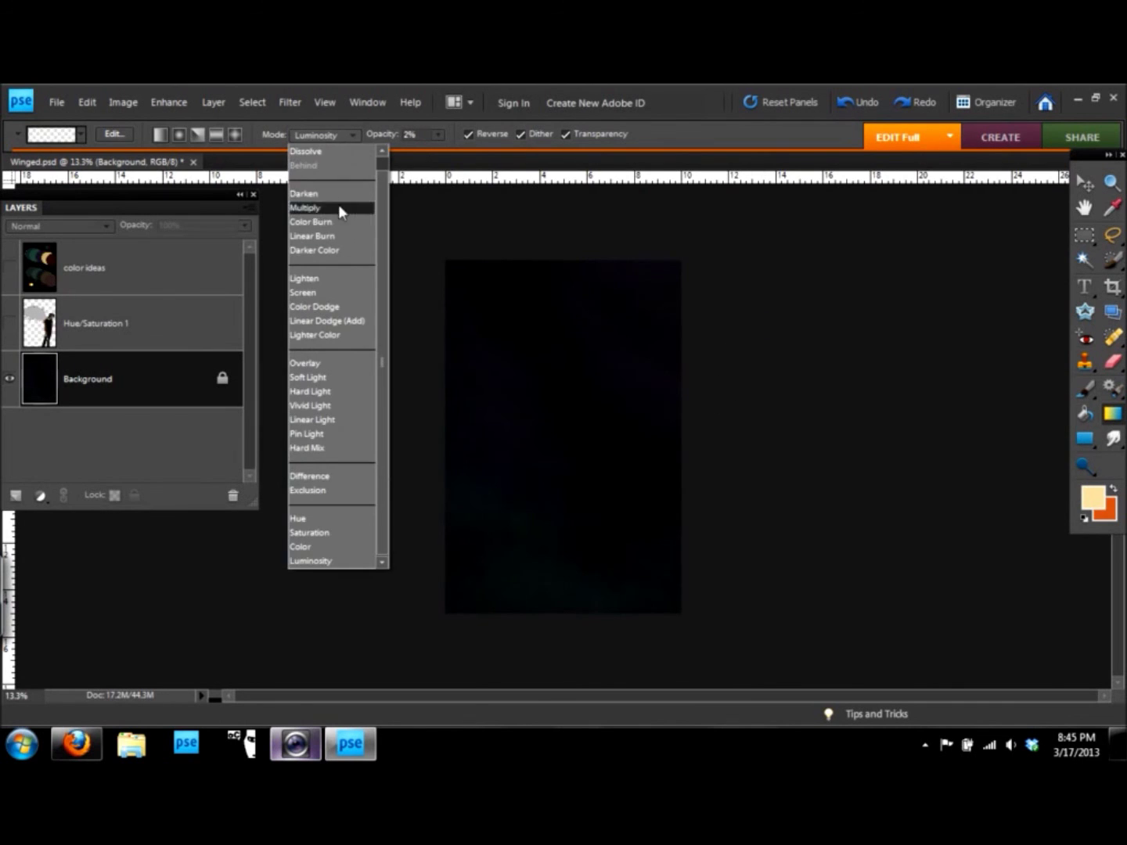
pyautogui.click(320, 305)
pyautogui.moveTo(537, 443); pyautogui.dragTo(766, 337)
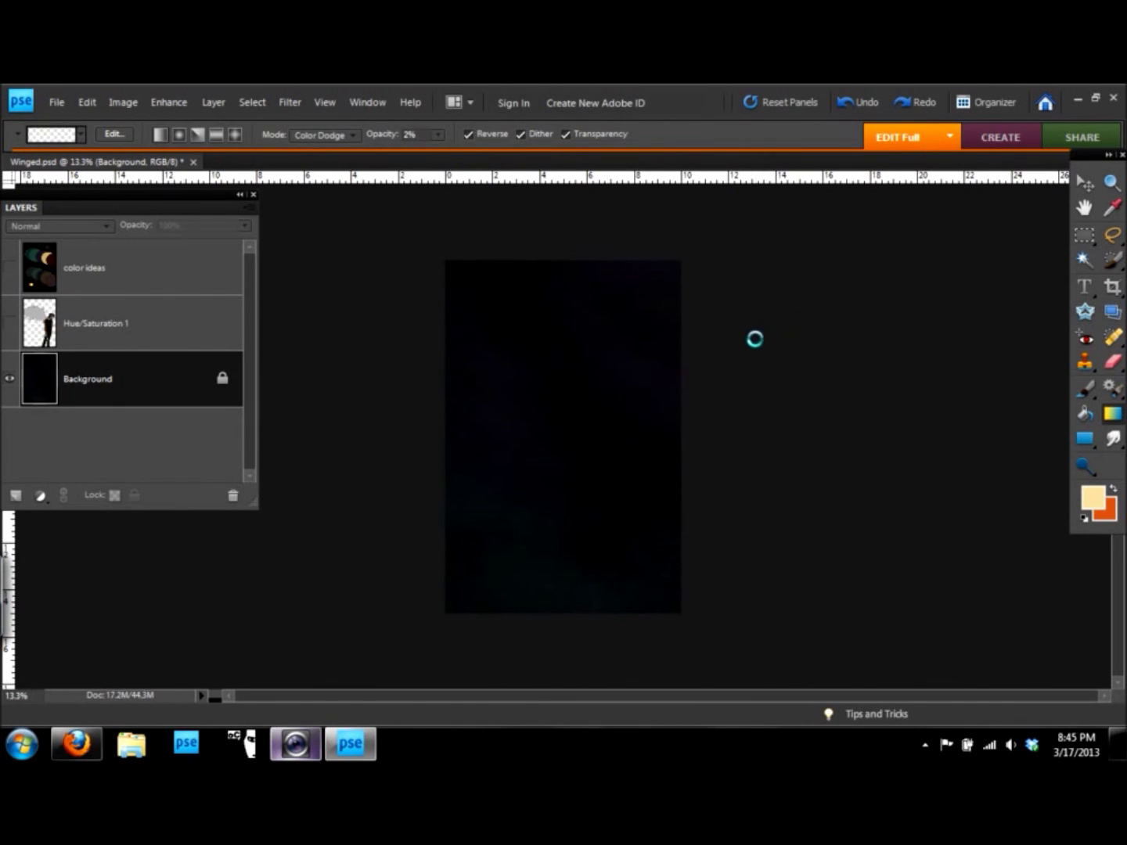
pyautogui.moveTo(487, 451); pyautogui.dragTo(603, 453)
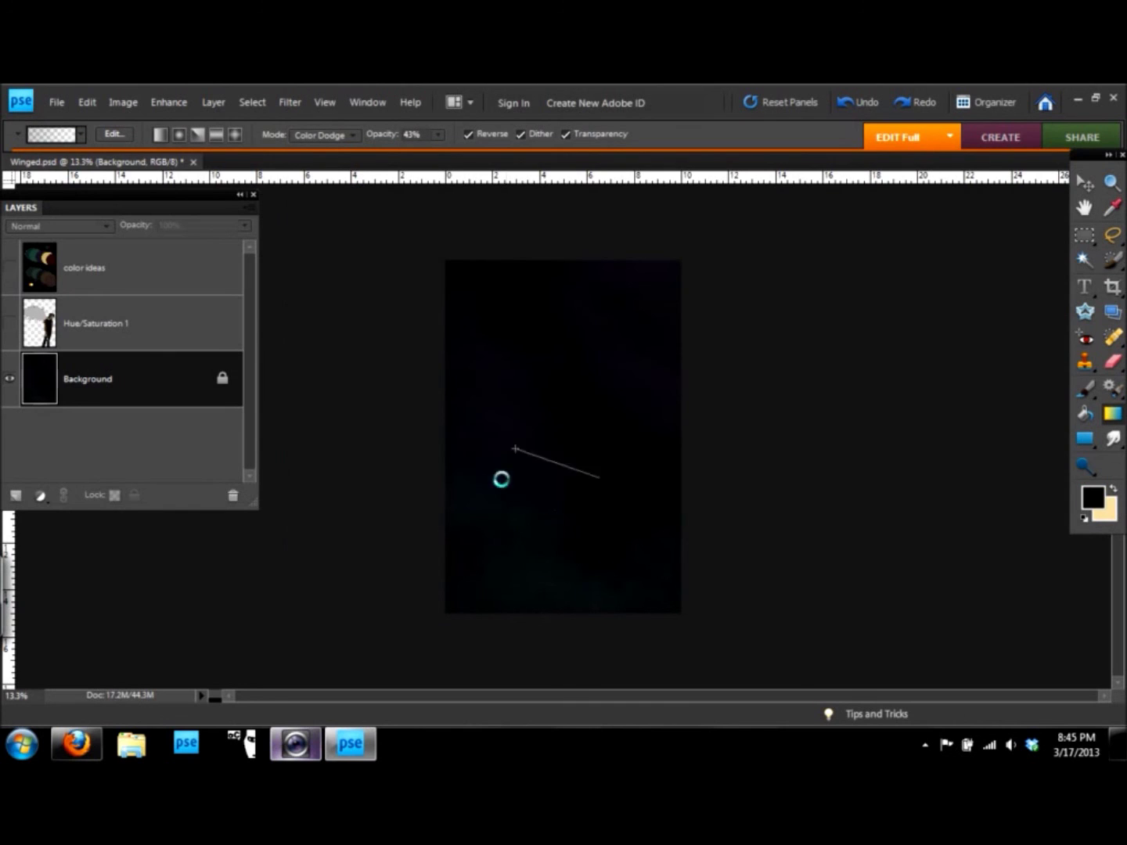
pyautogui.click(322, 135)
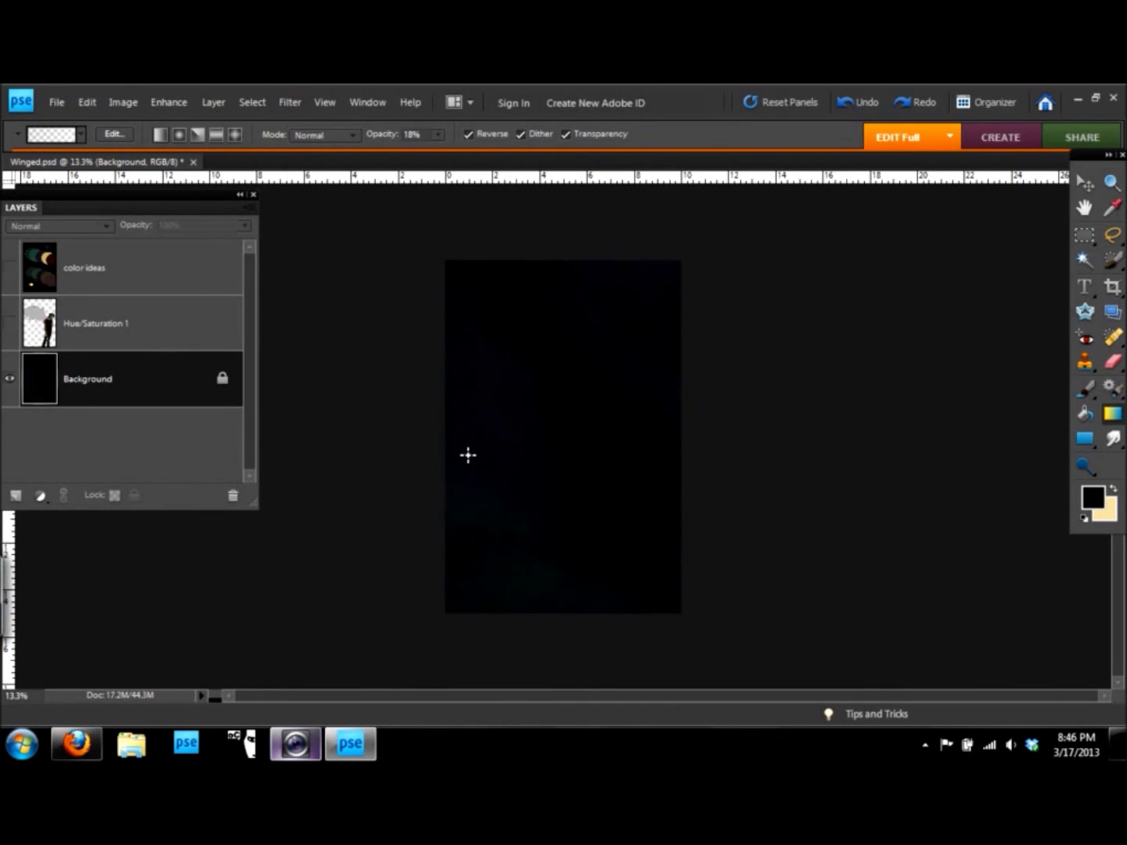
pyautogui.moveTo(550, 464); pyautogui.dragTo(630, 467)
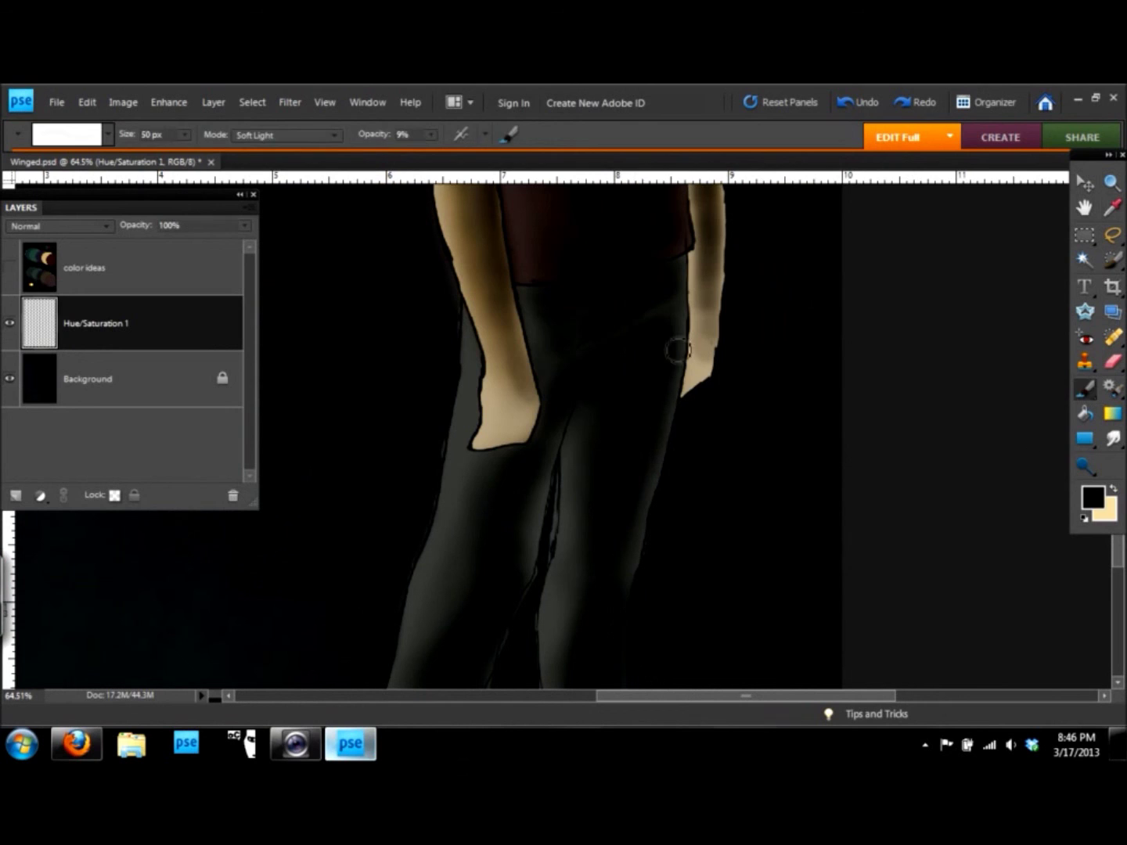
# Darken the trousers with soft strokes and touch them up with a small eraser.
pyautogui.moveTo(673, 404)
pyautogui.mouseDown()
pyautogui.moveTo(680, 292)
pyautogui.moveTo(684, 325)
pyautogui.moveTo(649, 498)
pyautogui.moveTo(658, 451)
pyautogui.mouseUp()
pyautogui.moveTo(558, 438); pyautogui.dragTo(524, 566)
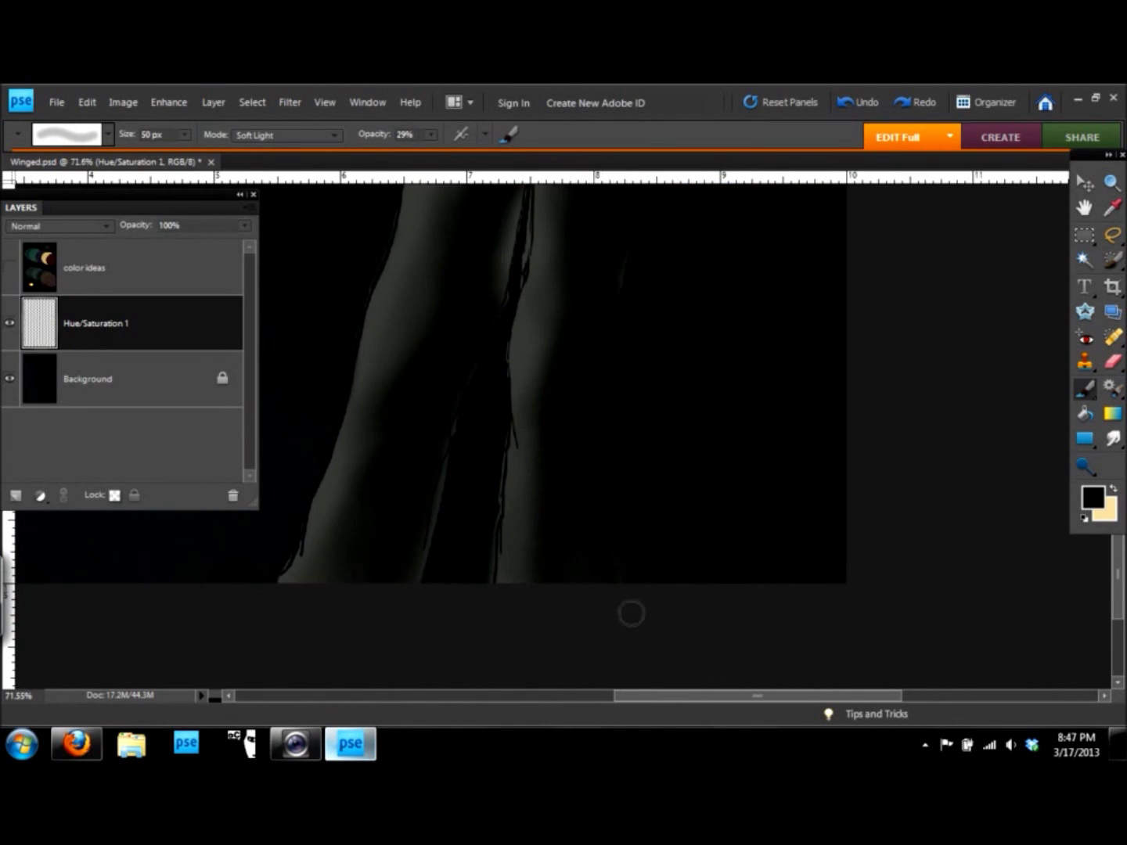
pyautogui.press('e')
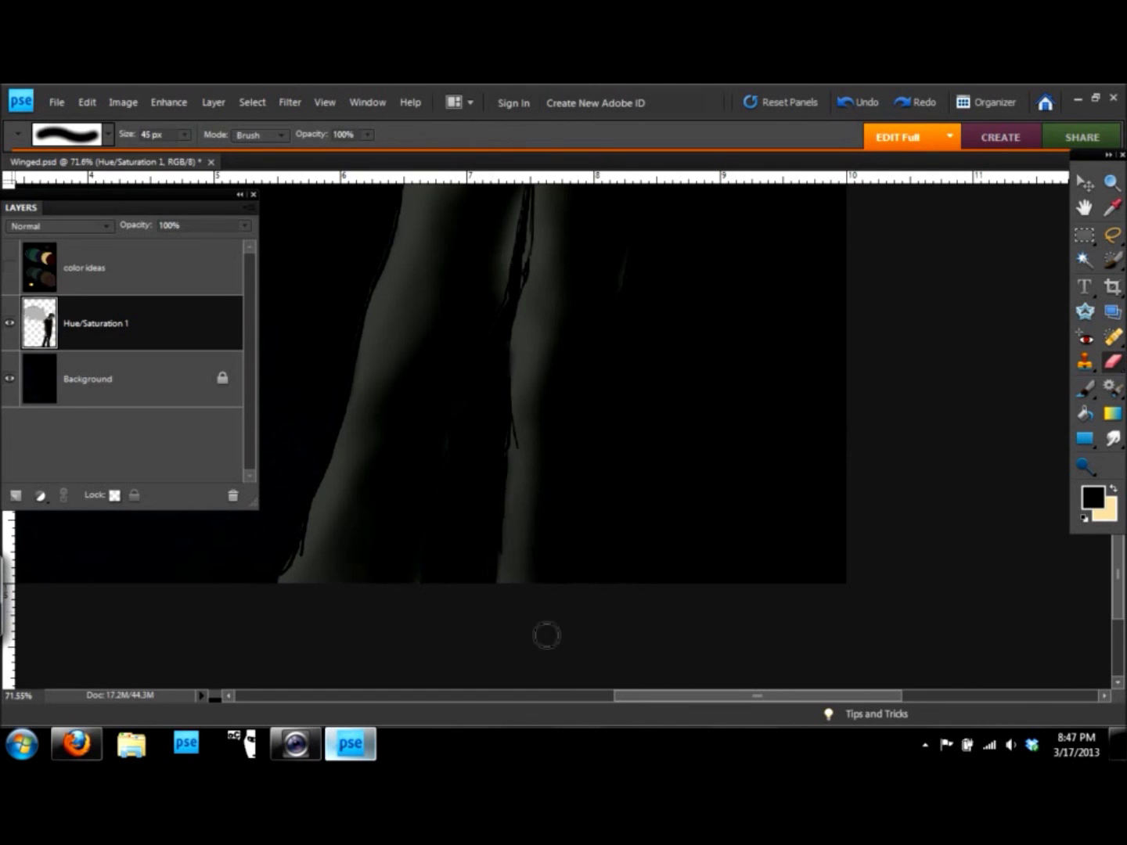
pyautogui.press('[')
pyautogui.press('[')
pyautogui.press('[')
pyautogui.scroll(-3, 610, 454)
pyautogui.scroll(-2, 610, 454)
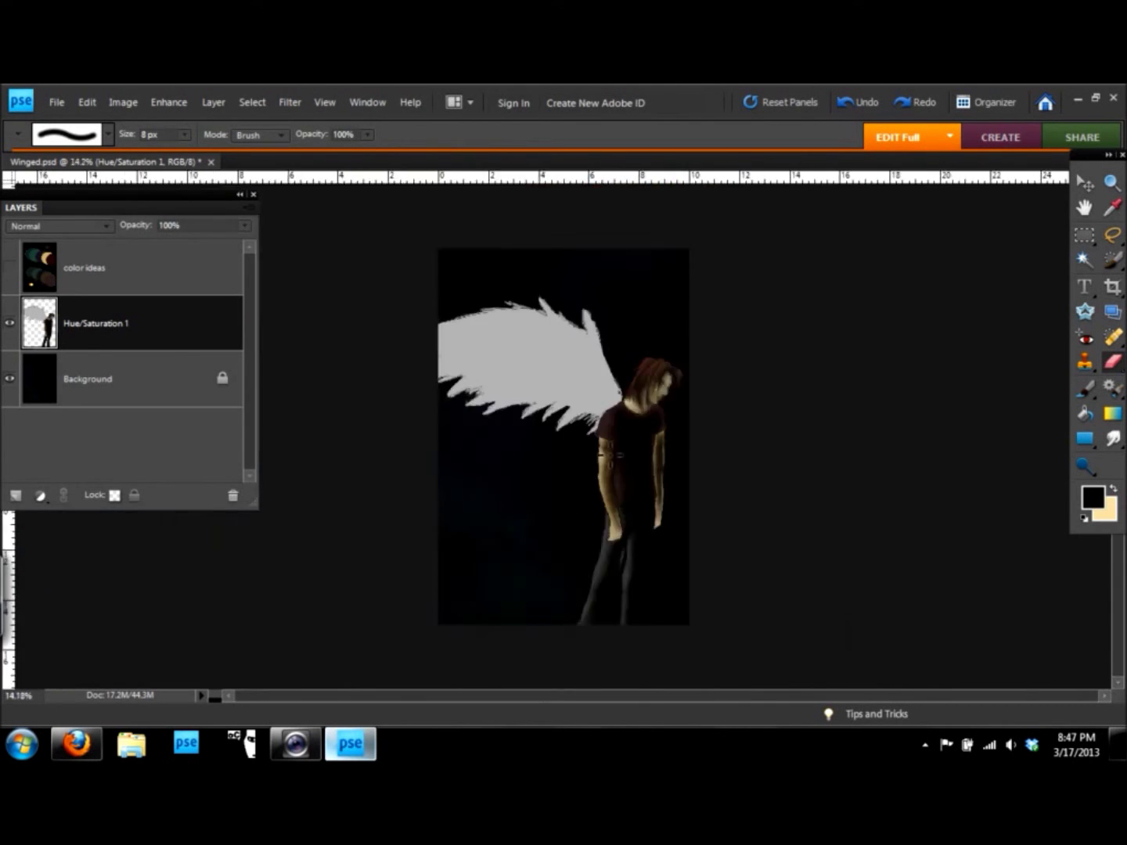
pyautogui.scroll(4, 611, 455)
# Paint dark strokes along the right arm's outer edge with a smaller, lower-opacity brush.
pyautogui.press('b')
pyautogui.press('x')
pyautogui.press('0')
pyautogui.press('2')
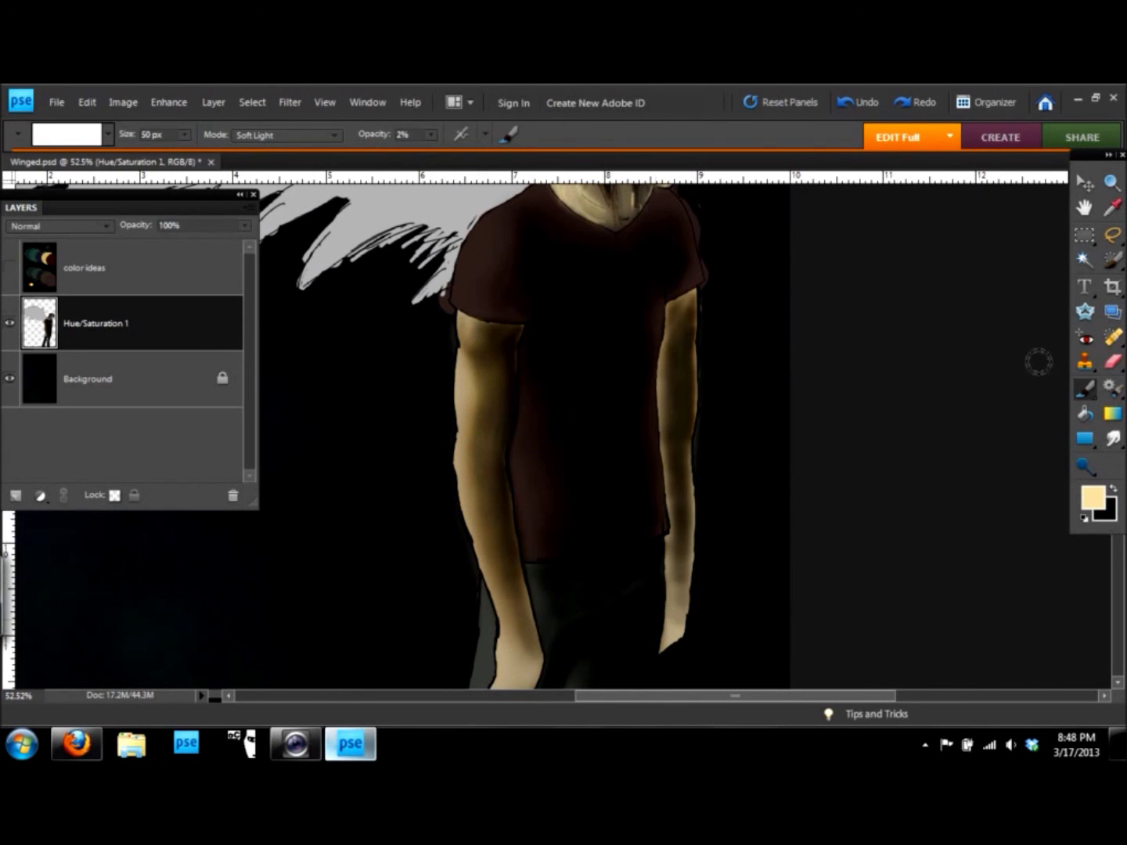
pyautogui.press('[')
pyautogui.press('[')
pyautogui.press('[')
pyautogui.press('x')
pyautogui.scroll(3, 693, 329)
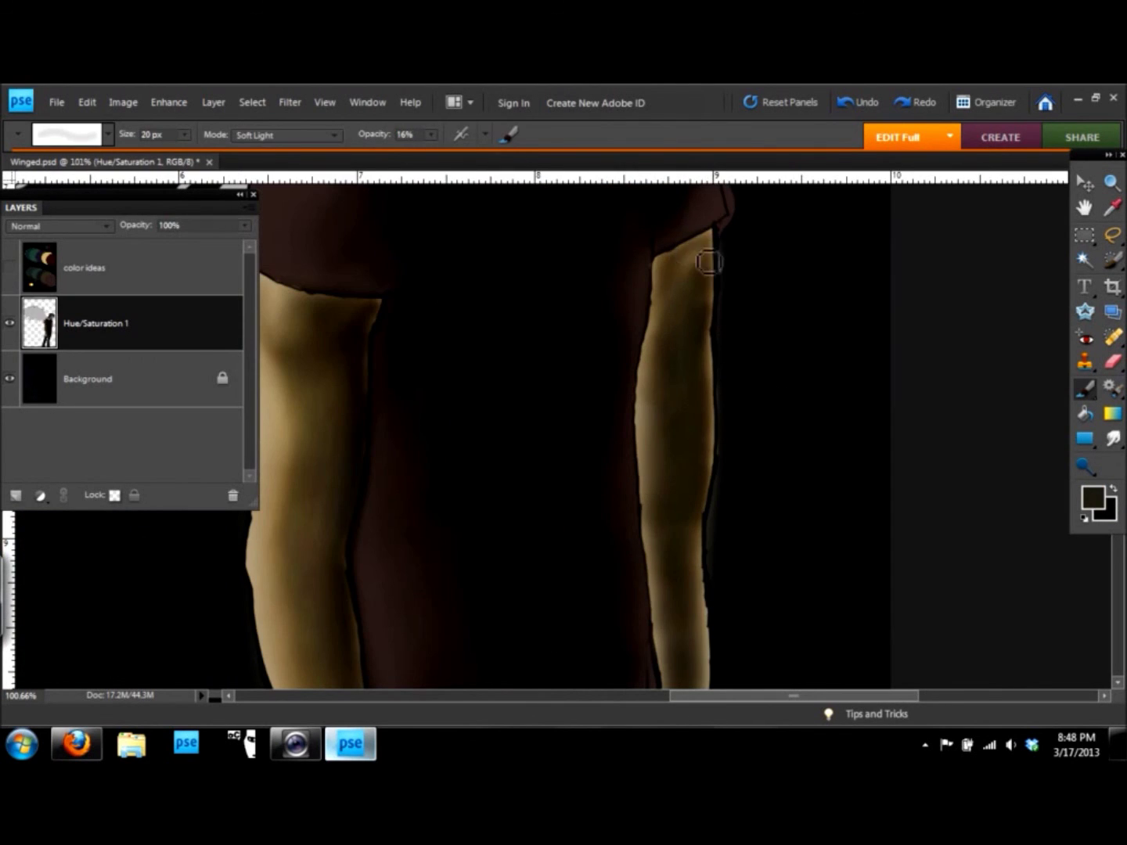
pyautogui.moveTo(709, 262); pyautogui.dragTo(710, 369)
pyautogui.moveTo(714, 251); pyautogui.dragTo(708, 672)
# Darken the edges of the lower right arm and the left arm.
pyautogui.scroll(-3, 740, 443)
pyautogui.scroll(2, 745, 422)
pyautogui.press(']')
pyautogui.press(']')
pyautogui.press(']')
pyautogui.press('[')
pyautogui.press('[')
pyautogui.press('[')
pyautogui.moveTo(737, 508); pyautogui.dragTo(732, 503)
pyautogui.moveTo(484, 488); pyautogui.dragTo(491, 239)
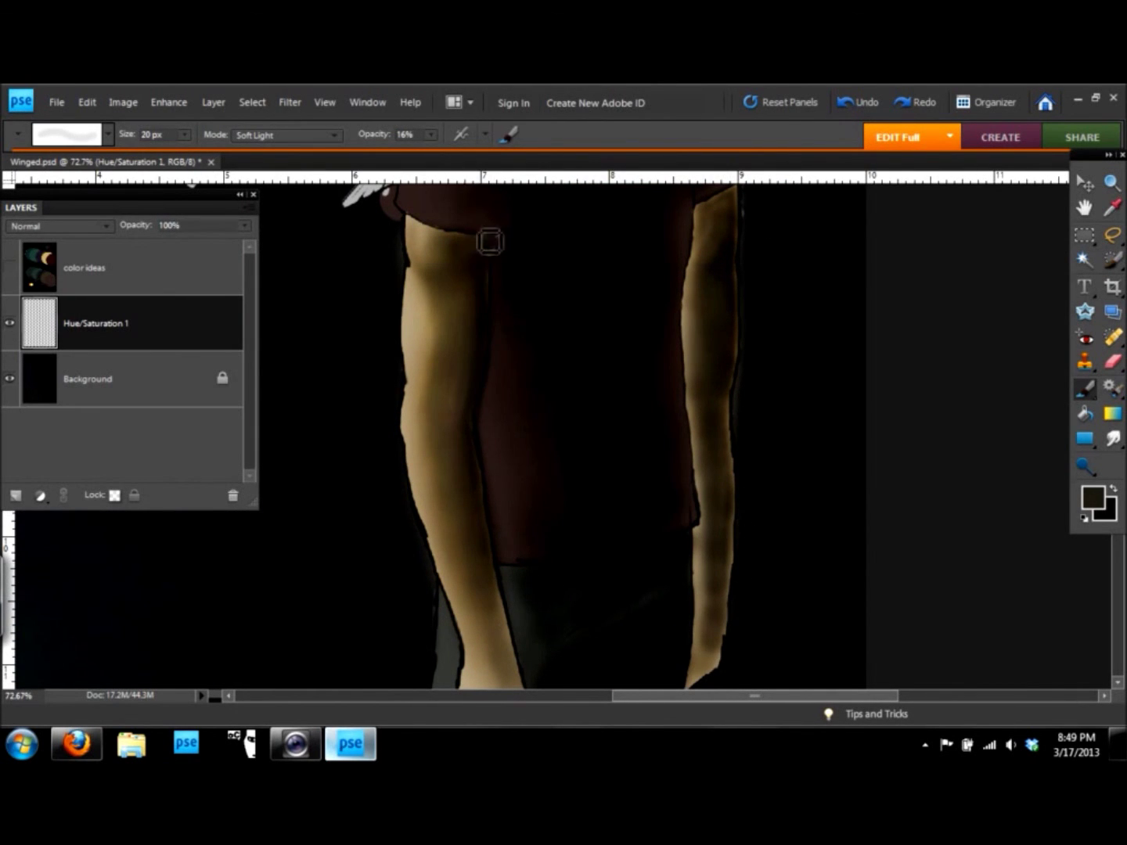
pyautogui.moveTo(729, 511)
pyautogui.mouseDown()
pyautogui.moveTo(737, 383)
pyautogui.moveTo(740, 583)
pyautogui.mouseUp()
# Smudge the shading down the right arm to blend it.
pyautogui.scroll(-2, 742, 536)
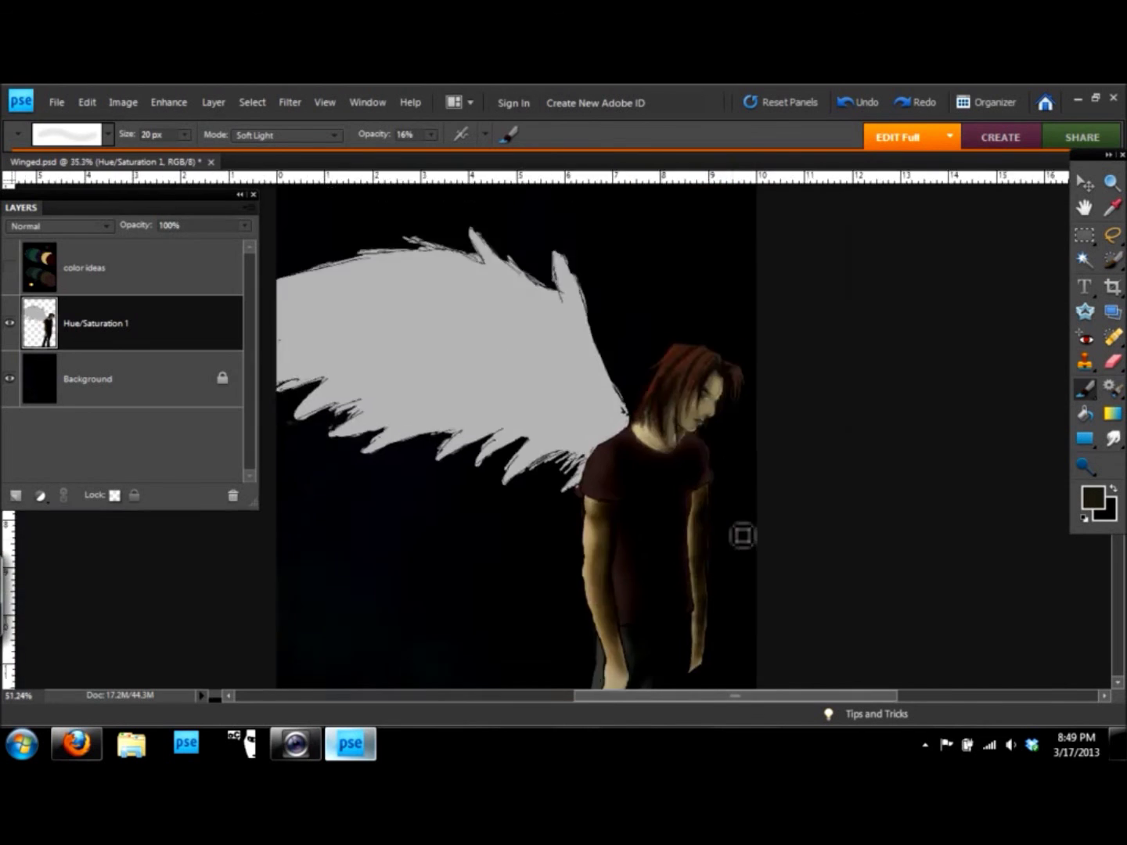
pyautogui.scroll(1, 701, 419)
pyautogui.press('r')
pyautogui.moveTo(698, 381)
pyautogui.mouseDown()
pyautogui.moveTo(689, 503)
pyautogui.moveTo(698, 347)
pyautogui.mouseUp()
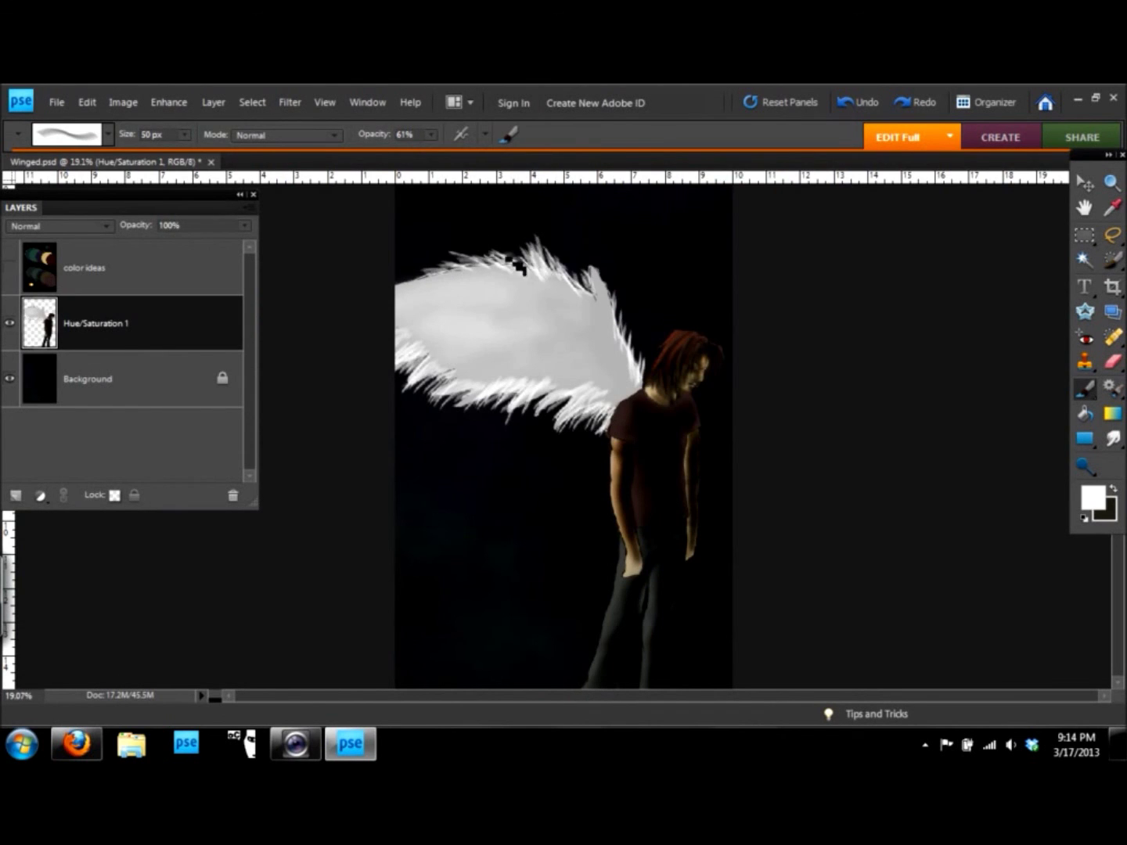
# Paint white feather strokes over the wing's left edge, upper area, top edge and middle.
pyautogui.moveTo(517, 305); pyautogui.dragTo(389, 321)
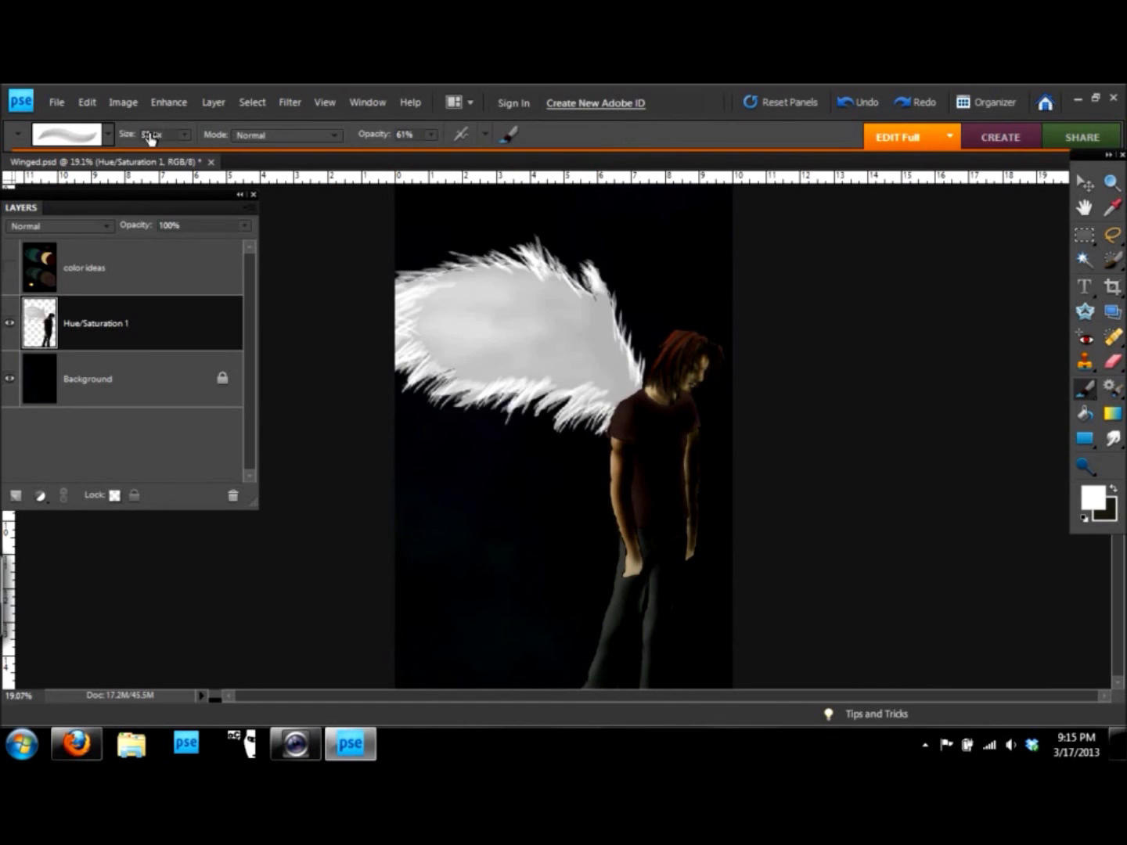
pyautogui.moveTo(540, 329)
pyautogui.mouseDown()
pyautogui.moveTo(478, 285)
pyautogui.moveTo(528, 329)
pyautogui.moveTo(461, 336)
pyautogui.mouseUp()
pyautogui.moveTo(626, 344); pyautogui.dragTo(501, 227)
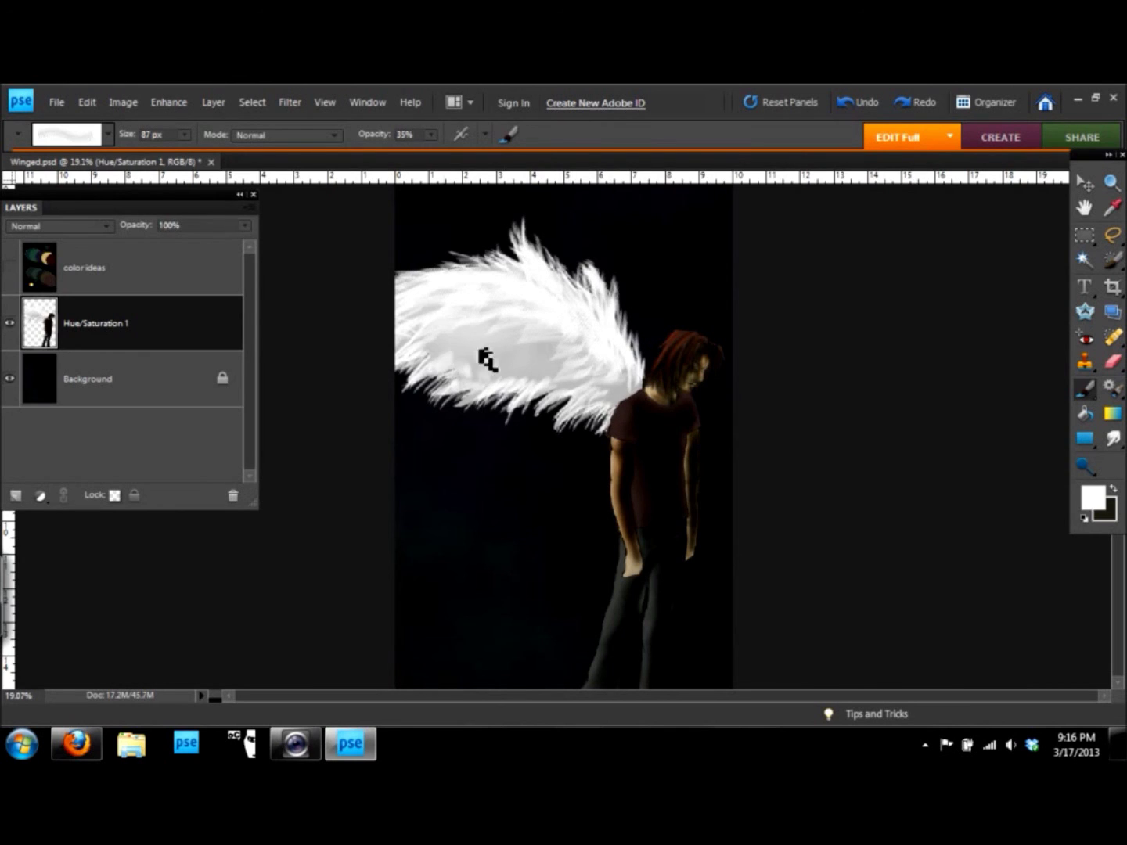
pyautogui.moveTo(569, 383); pyautogui.dragTo(501, 332)
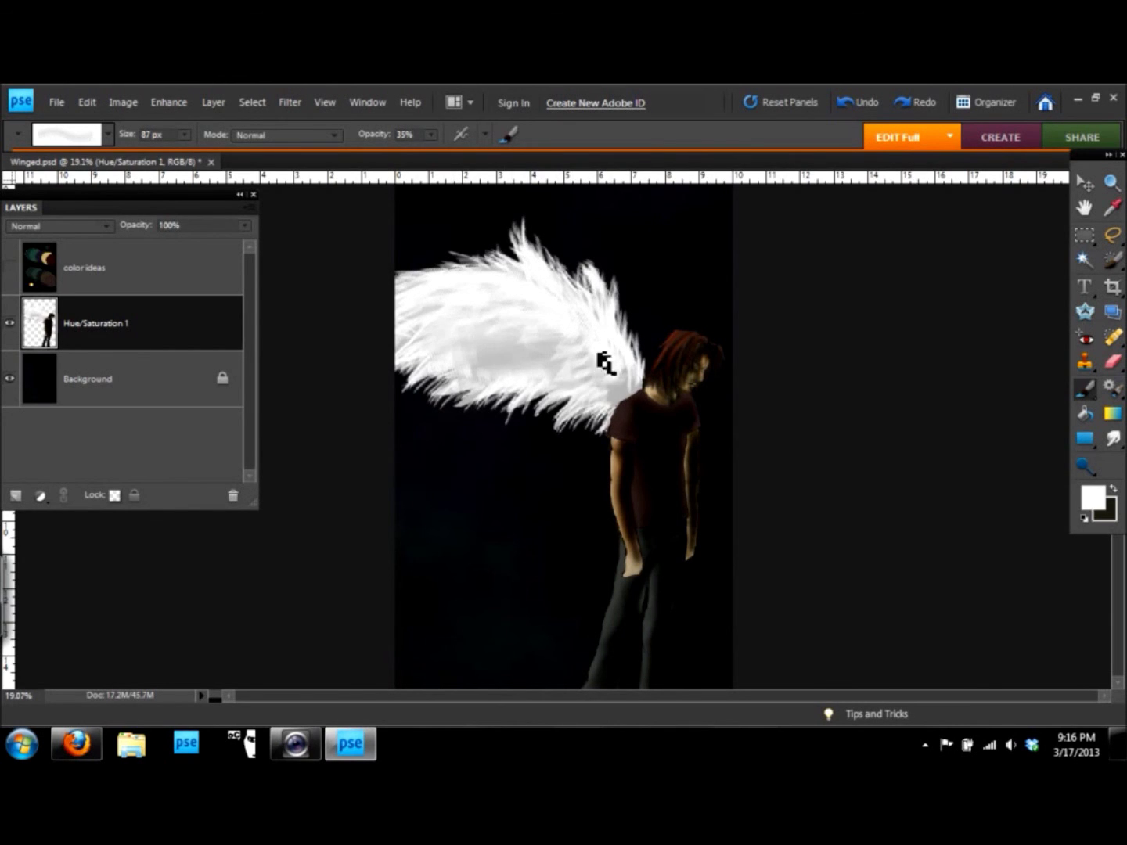
pyautogui.scroll(3, 545, 349)
pyautogui.click(1113, 440)
pyautogui.click(1049, 462)
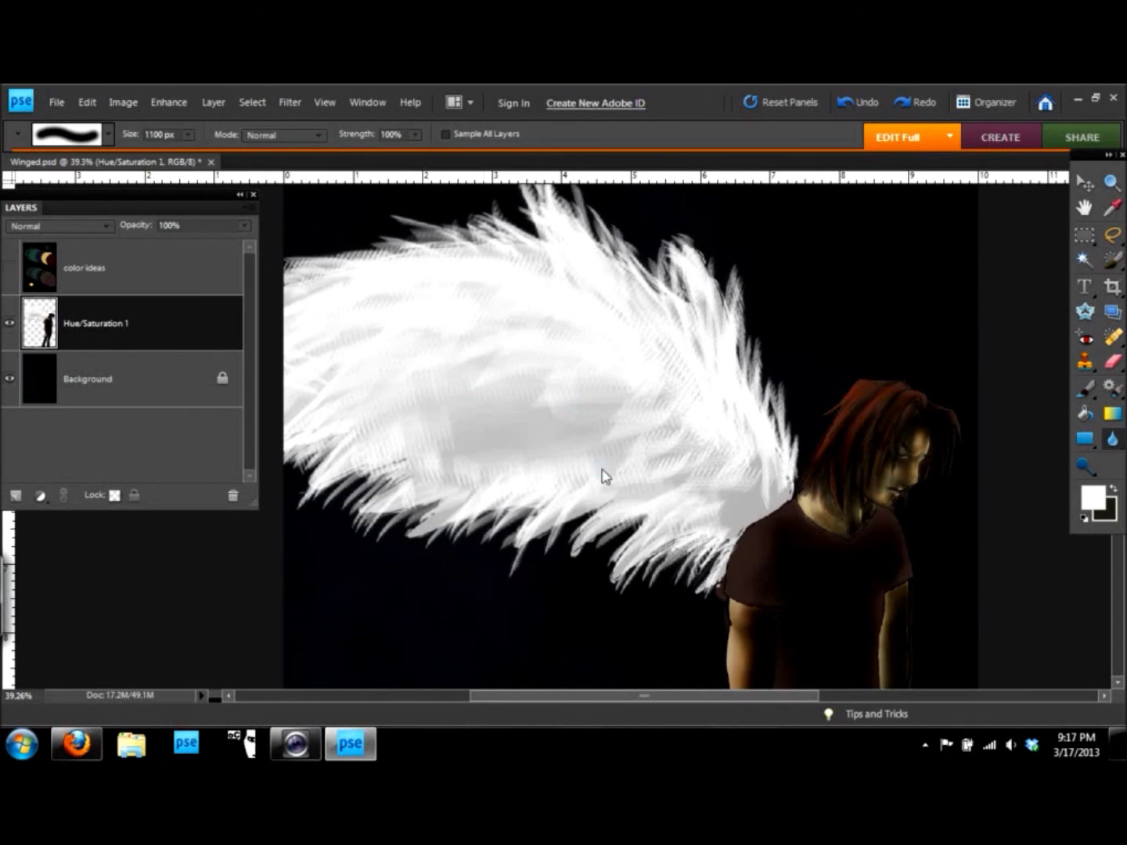
# Paint a soft white glow around the wing with the brush at 33% opacity.
pyautogui.press('o')
pyautogui.hotkey('ctrl', '0')
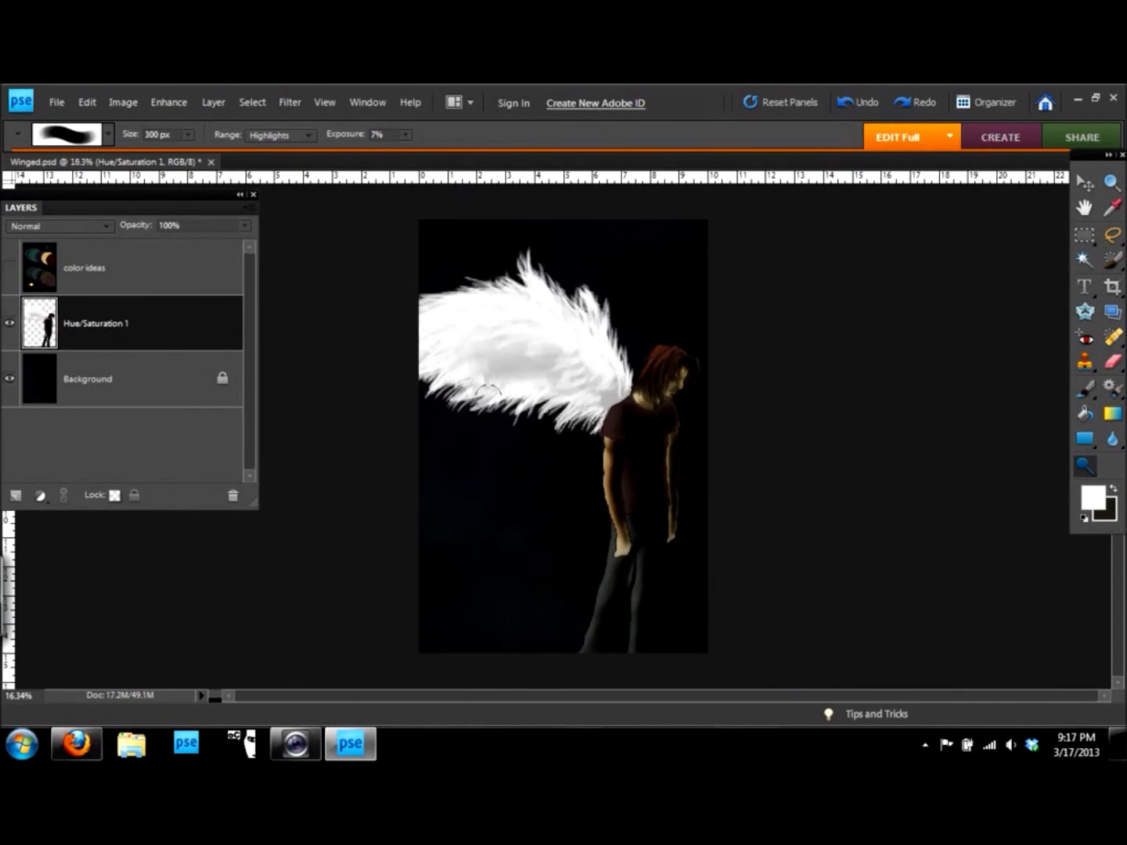
pyautogui.hotkey('ctrl', '+')
pyautogui.hotkey('ctrl', '0')
pyautogui.press('b')
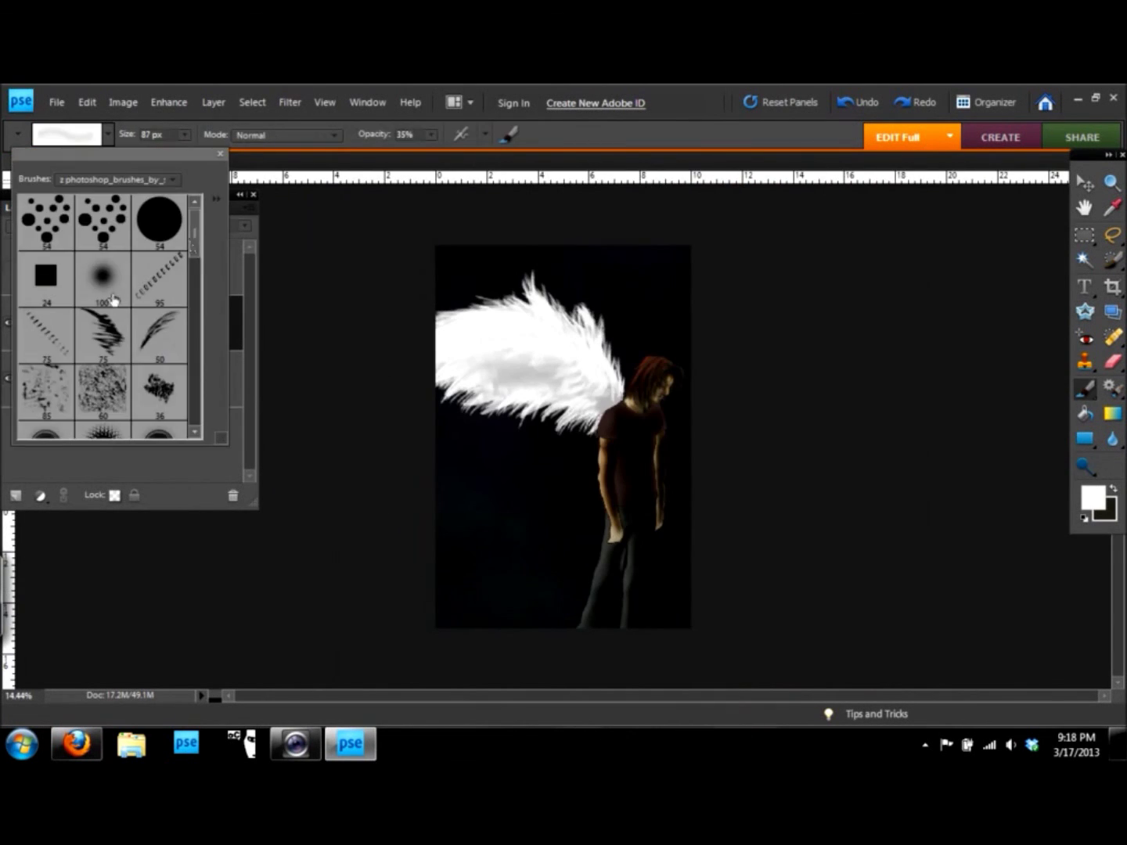
pyautogui.press('3')
pyautogui.press('3')
pyautogui.click(525, 310)
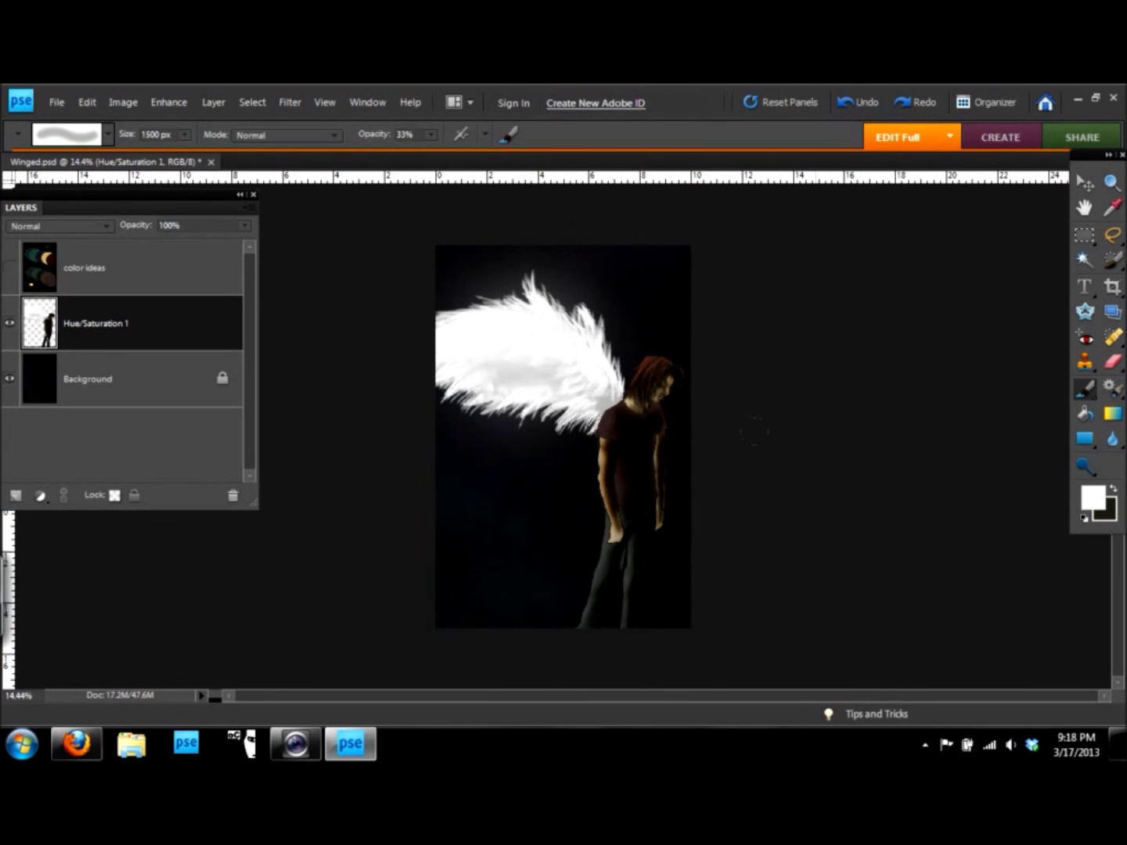
pyautogui.scroll(3, 691, 459)
# Dodge the figure's highlights, briefly trying the midtones range before returning to highlights.
pyautogui.press('o')
pyautogui.click(278, 134)
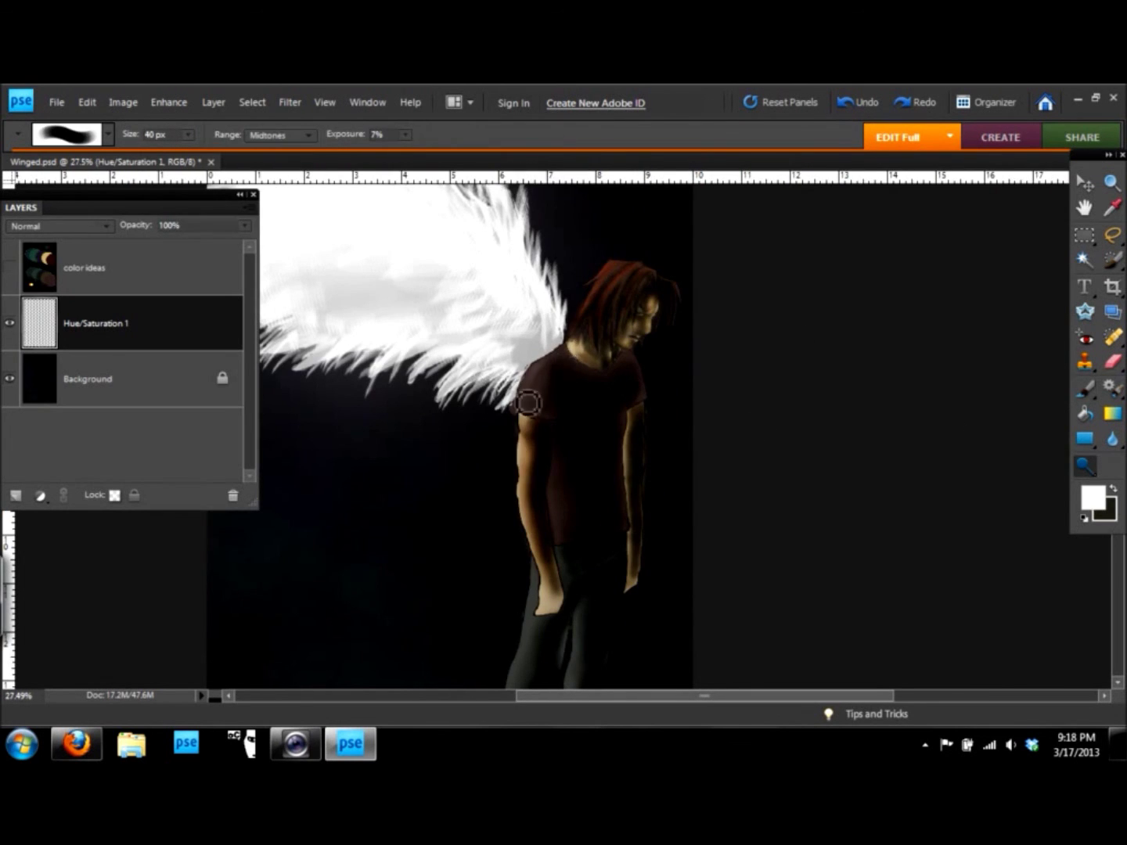
pyautogui.click(278, 135)
pyautogui.click(275, 172)
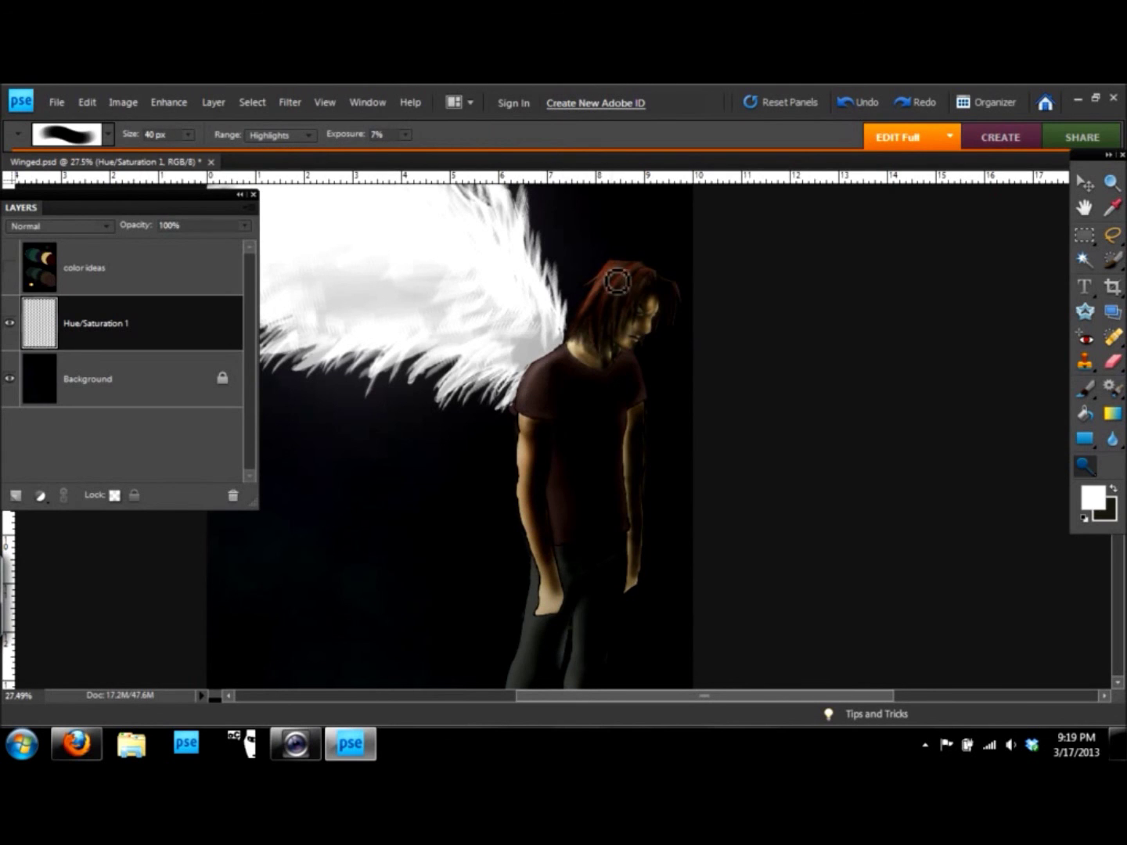
# Brush lighter tones down the figure's legs.
pyautogui.press('b')
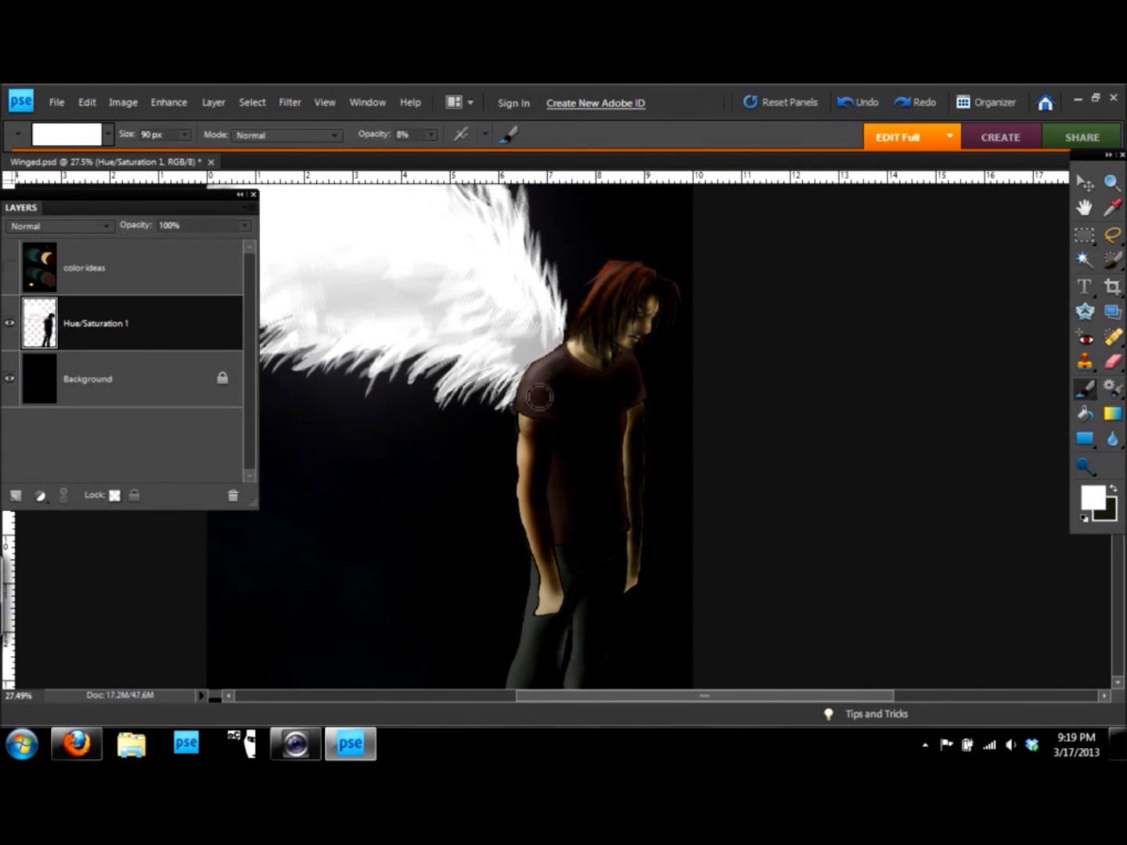
pyautogui.scroll(-3, 560, 407)
pyautogui.scroll(3, 634, 485)
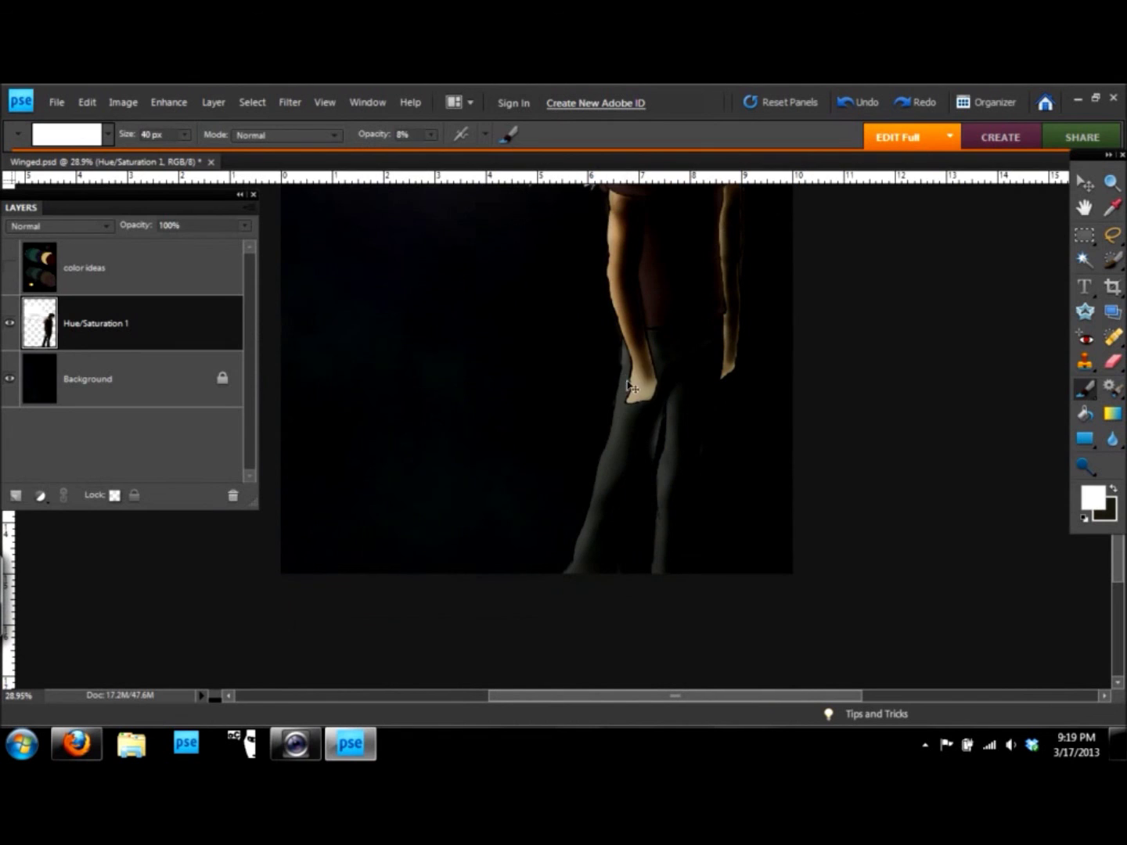
pyautogui.moveTo(633, 397)
pyautogui.mouseDown()
pyautogui.moveTo(670, 489)
pyautogui.moveTo(654, 597)
pyautogui.mouseUp()
pyautogui.scroll(-1, 654, 597)
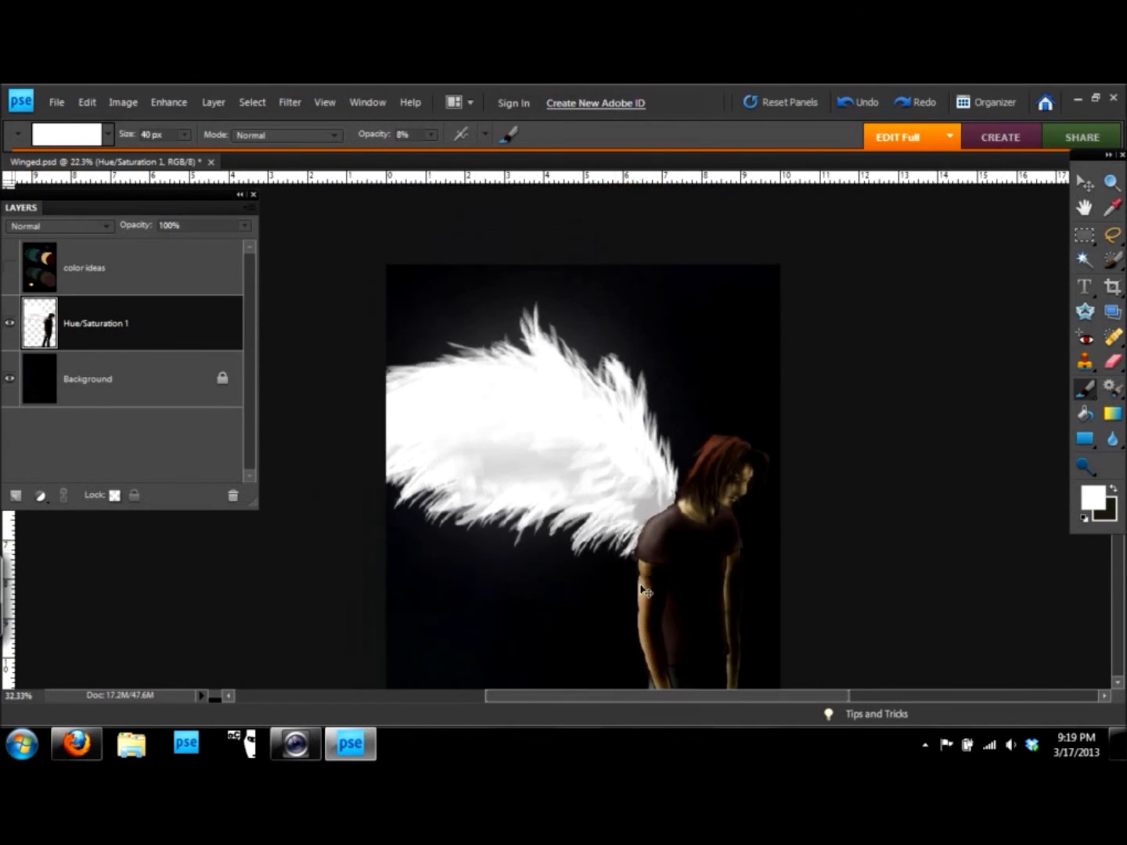
pyautogui.scroll(1, 646, 578)
pyautogui.press('o')
pyautogui.scroll(-3, 665, 606)
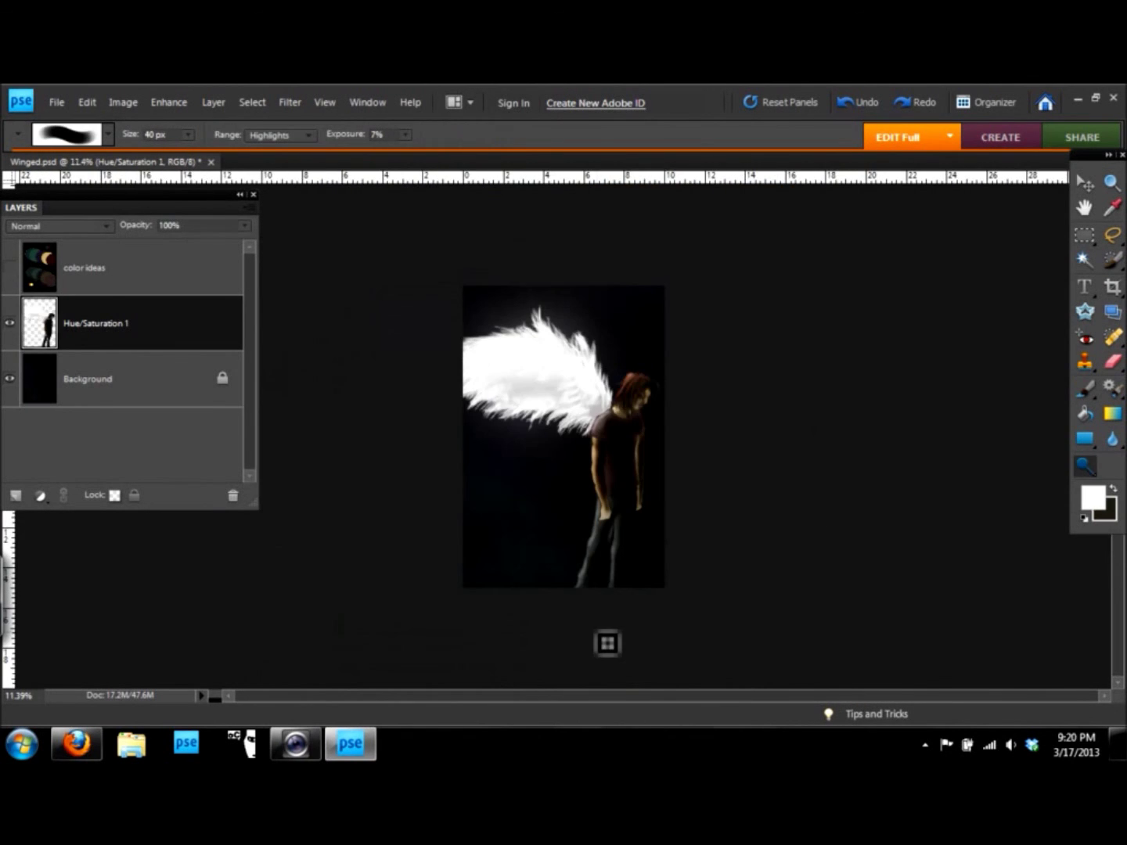
pyautogui.scroll(7, 674, 548)
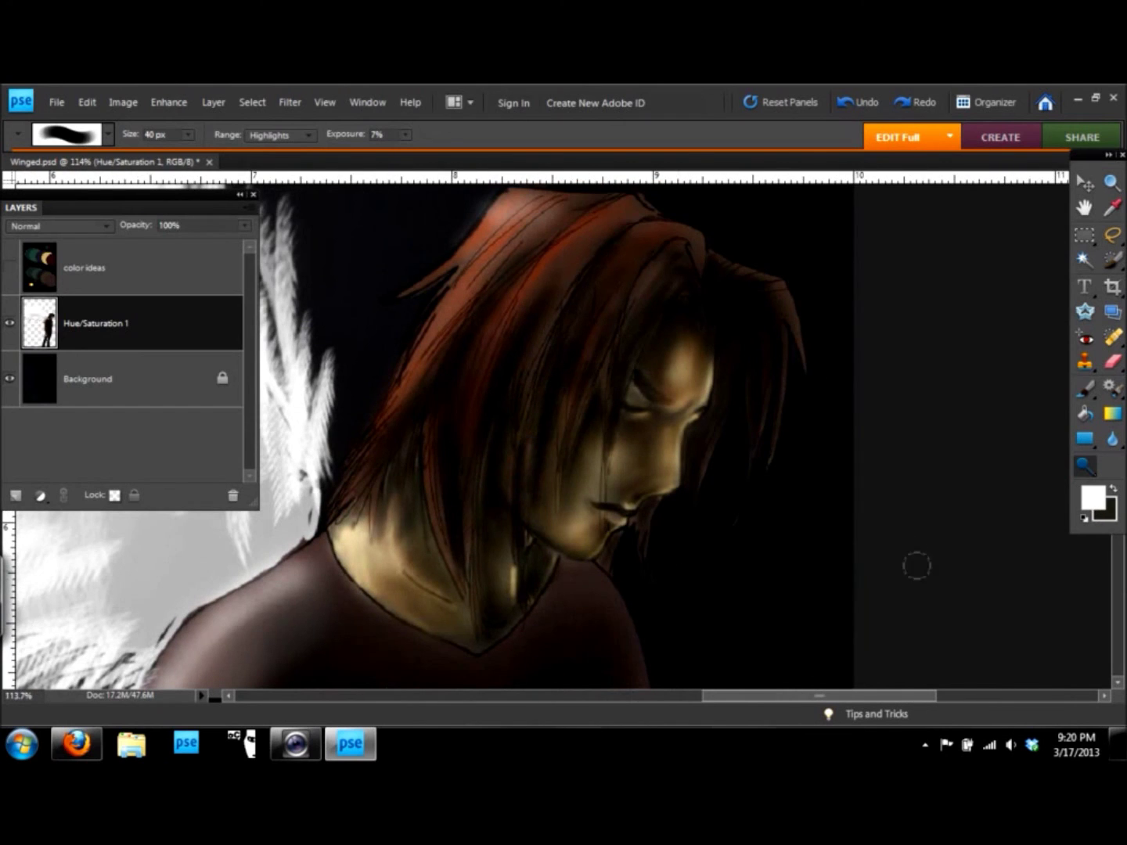
# Pick a light tan colour and paint a thin light strand across the hair.
pyautogui.press('b')
pyautogui.click(1094, 498)
pyautogui.click(419, 458)
pyautogui.click(744, 219)
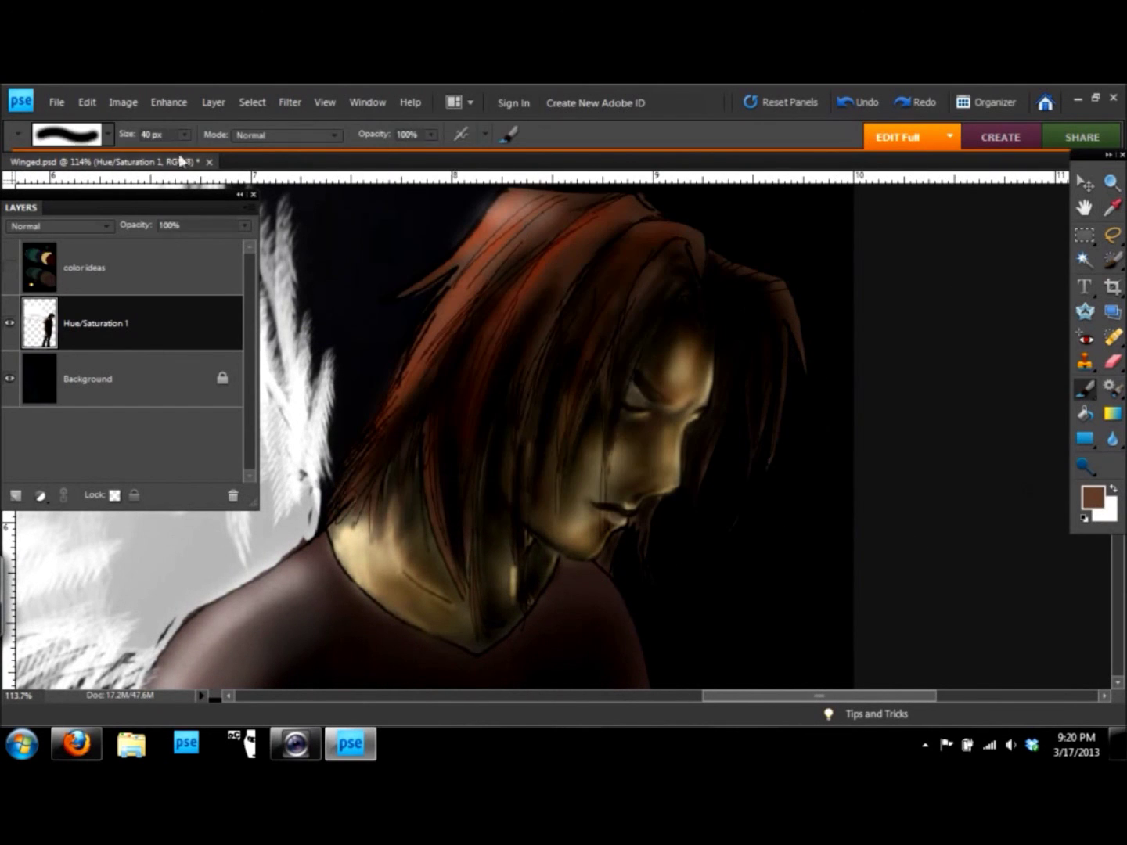
pyautogui.click(1093, 497)
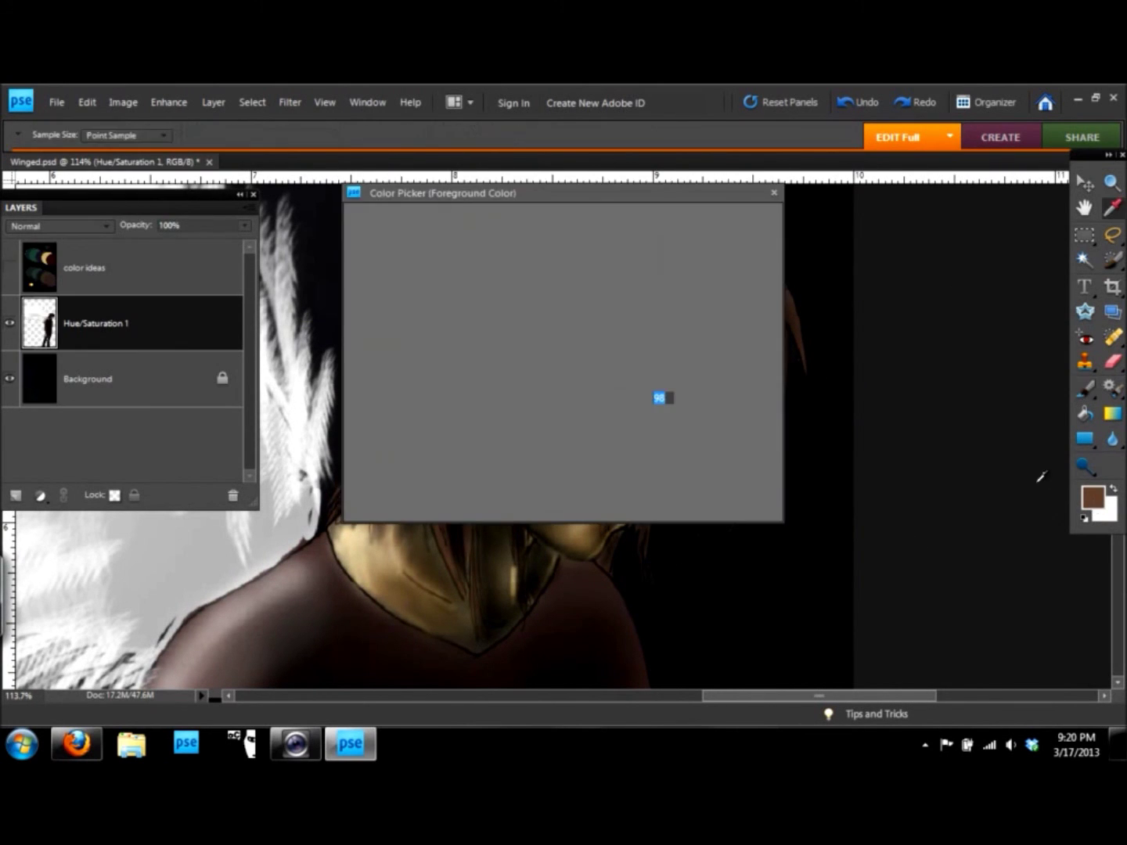
pyautogui.click(659, 399)
pyautogui.click(744, 220)
pyautogui.moveTo(642, 252); pyautogui.dragTo(419, 320)
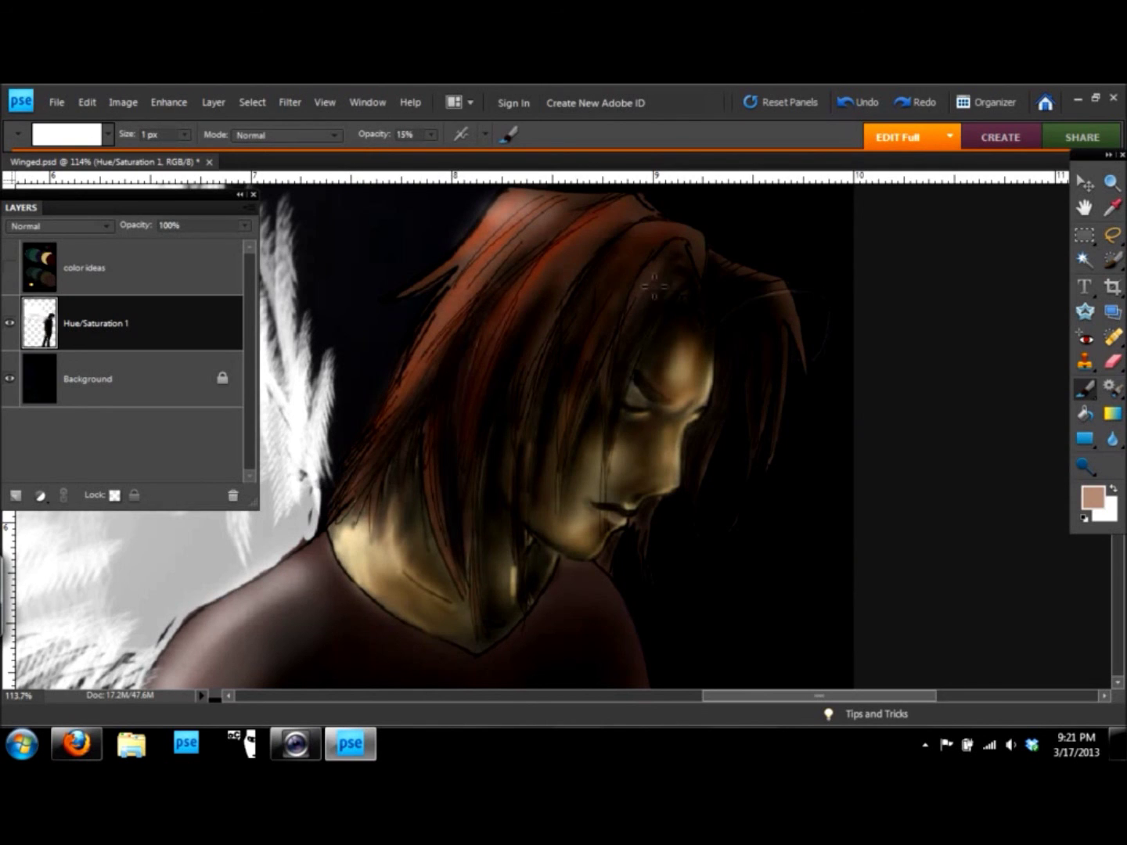
# Switch to a near-black colour and draw a fine dark line along the lips.
pyautogui.scroll(-3, 659, 333)
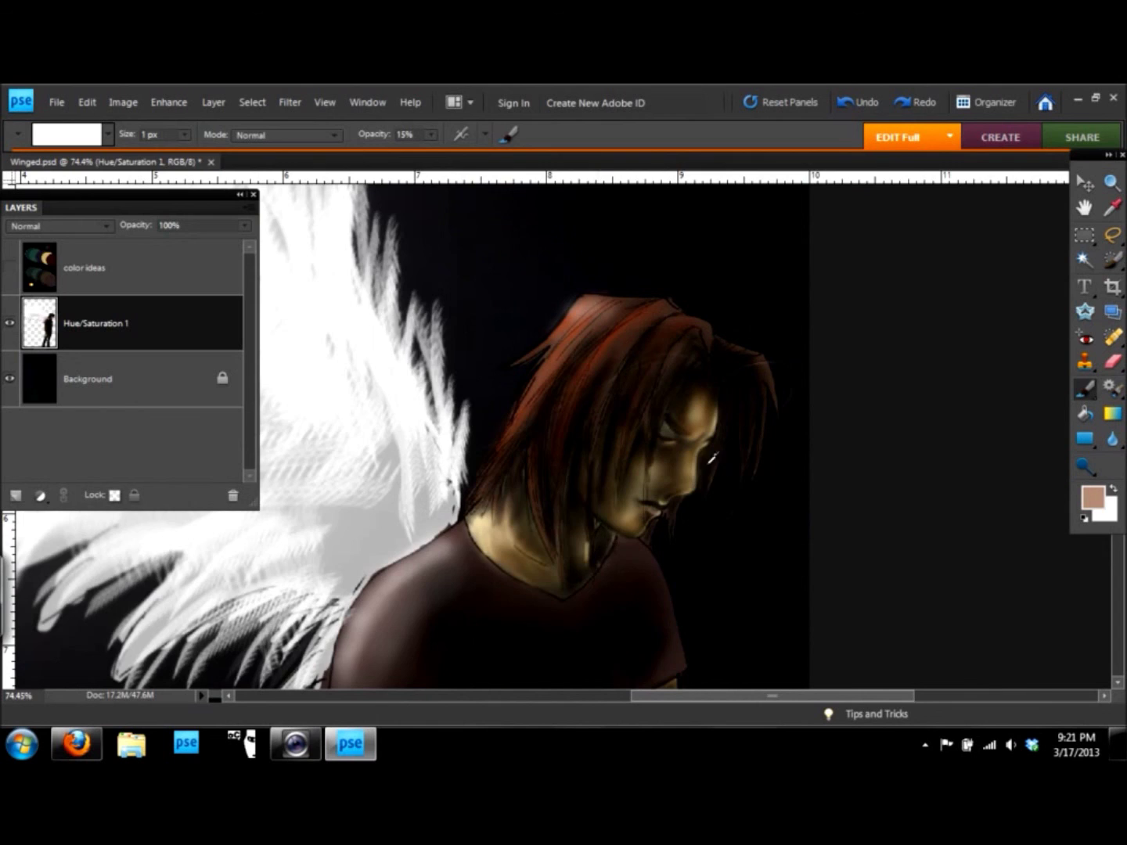
pyautogui.scroll(3, 712, 462)
pyautogui.click(1094, 496)
pyautogui.click(686, 428)
pyautogui.click(744, 219)
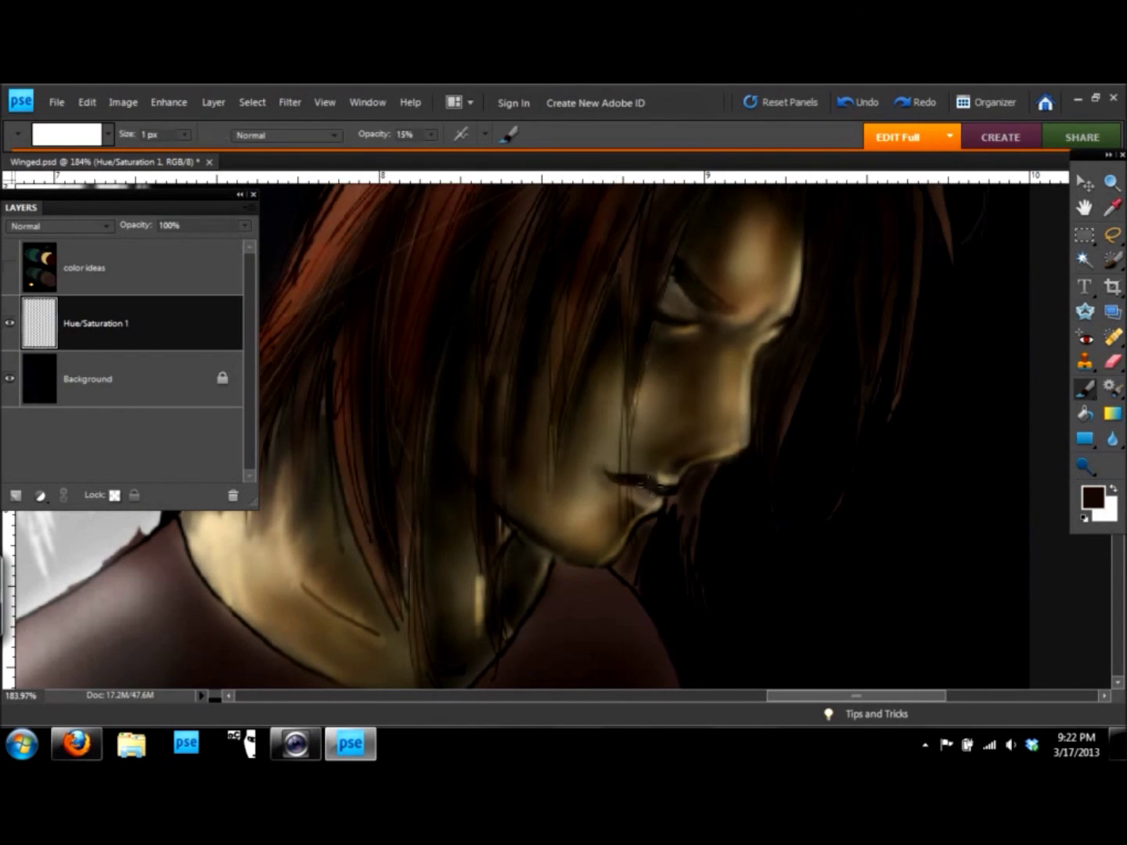
pyautogui.scroll(3, 645, 510)
pyautogui.click(1094, 497)
pyautogui.click(744, 219)
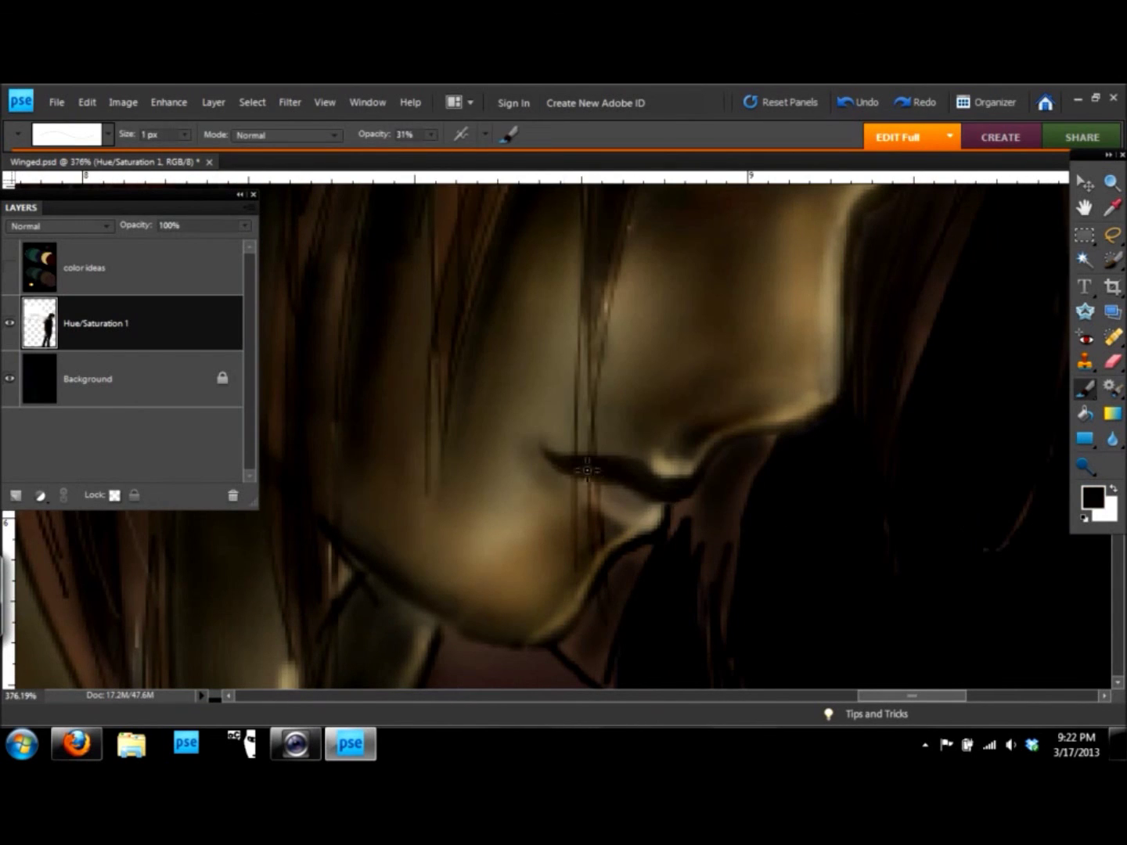
pyautogui.moveTo(771, 436); pyautogui.dragTo(792, 454)
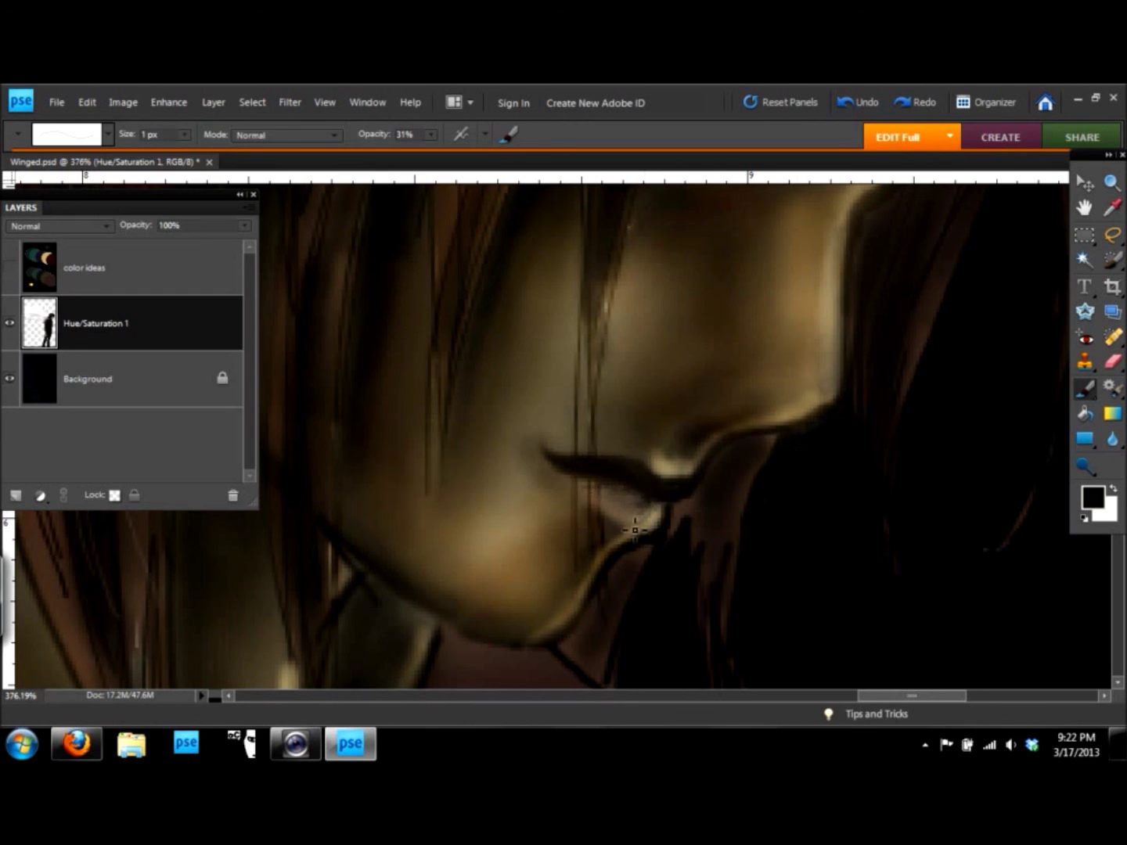
# Shrink the brush further and bring the neck area into view.
pyautogui.press('[')
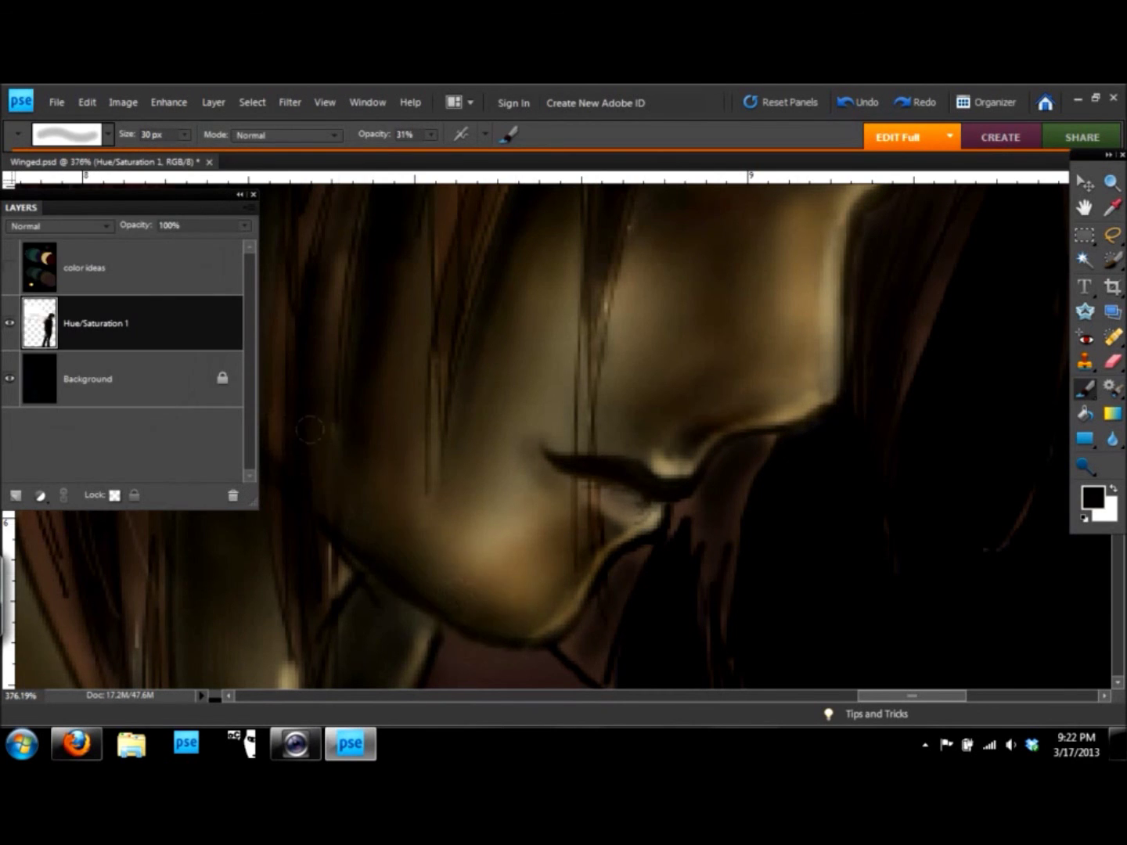
pyautogui.scroll(-3, 423, 438)
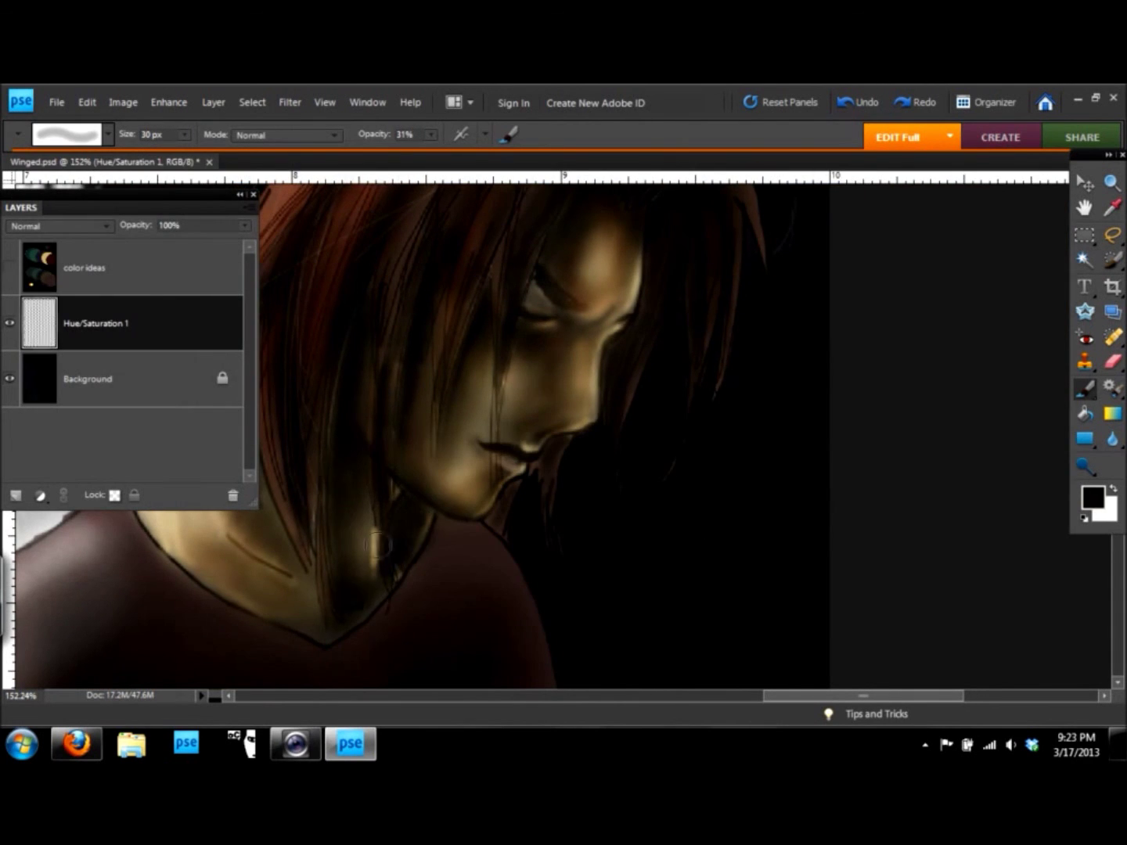
pyautogui.moveTo(756, 483); pyautogui.dragTo(856, 533)
pyautogui.press('[')
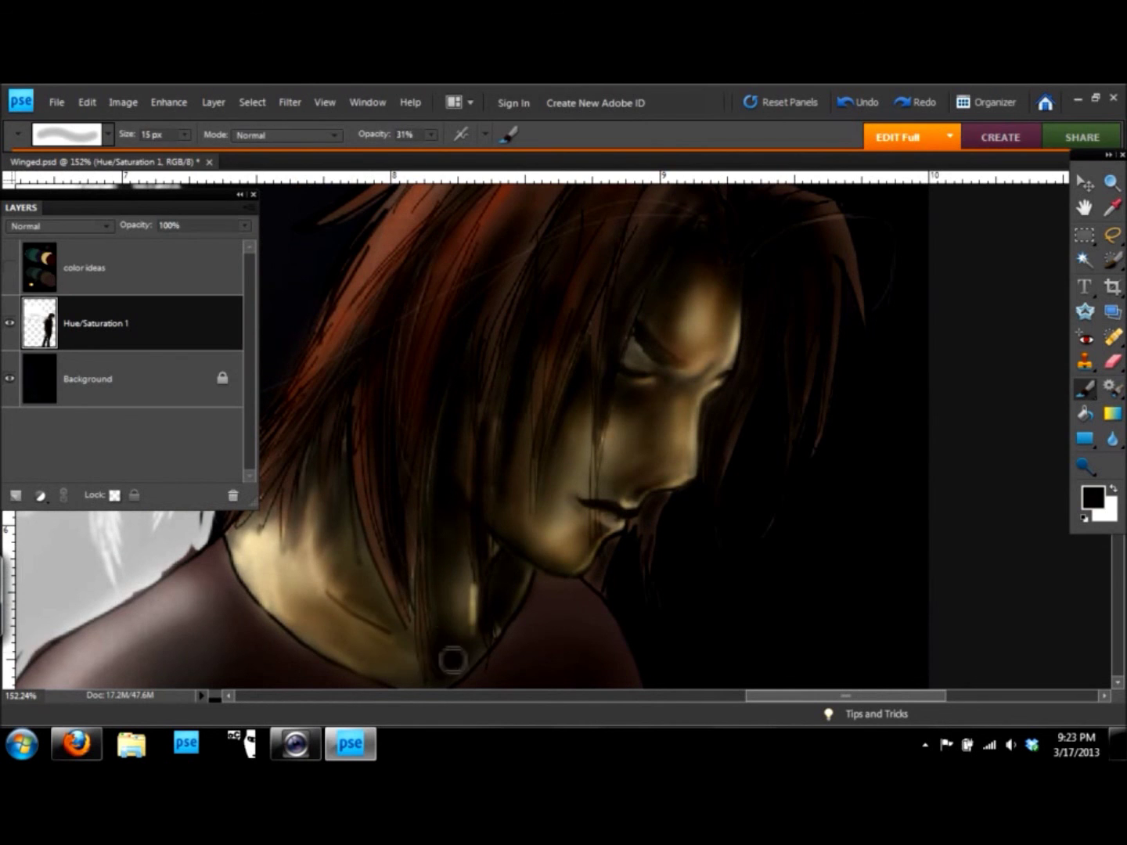